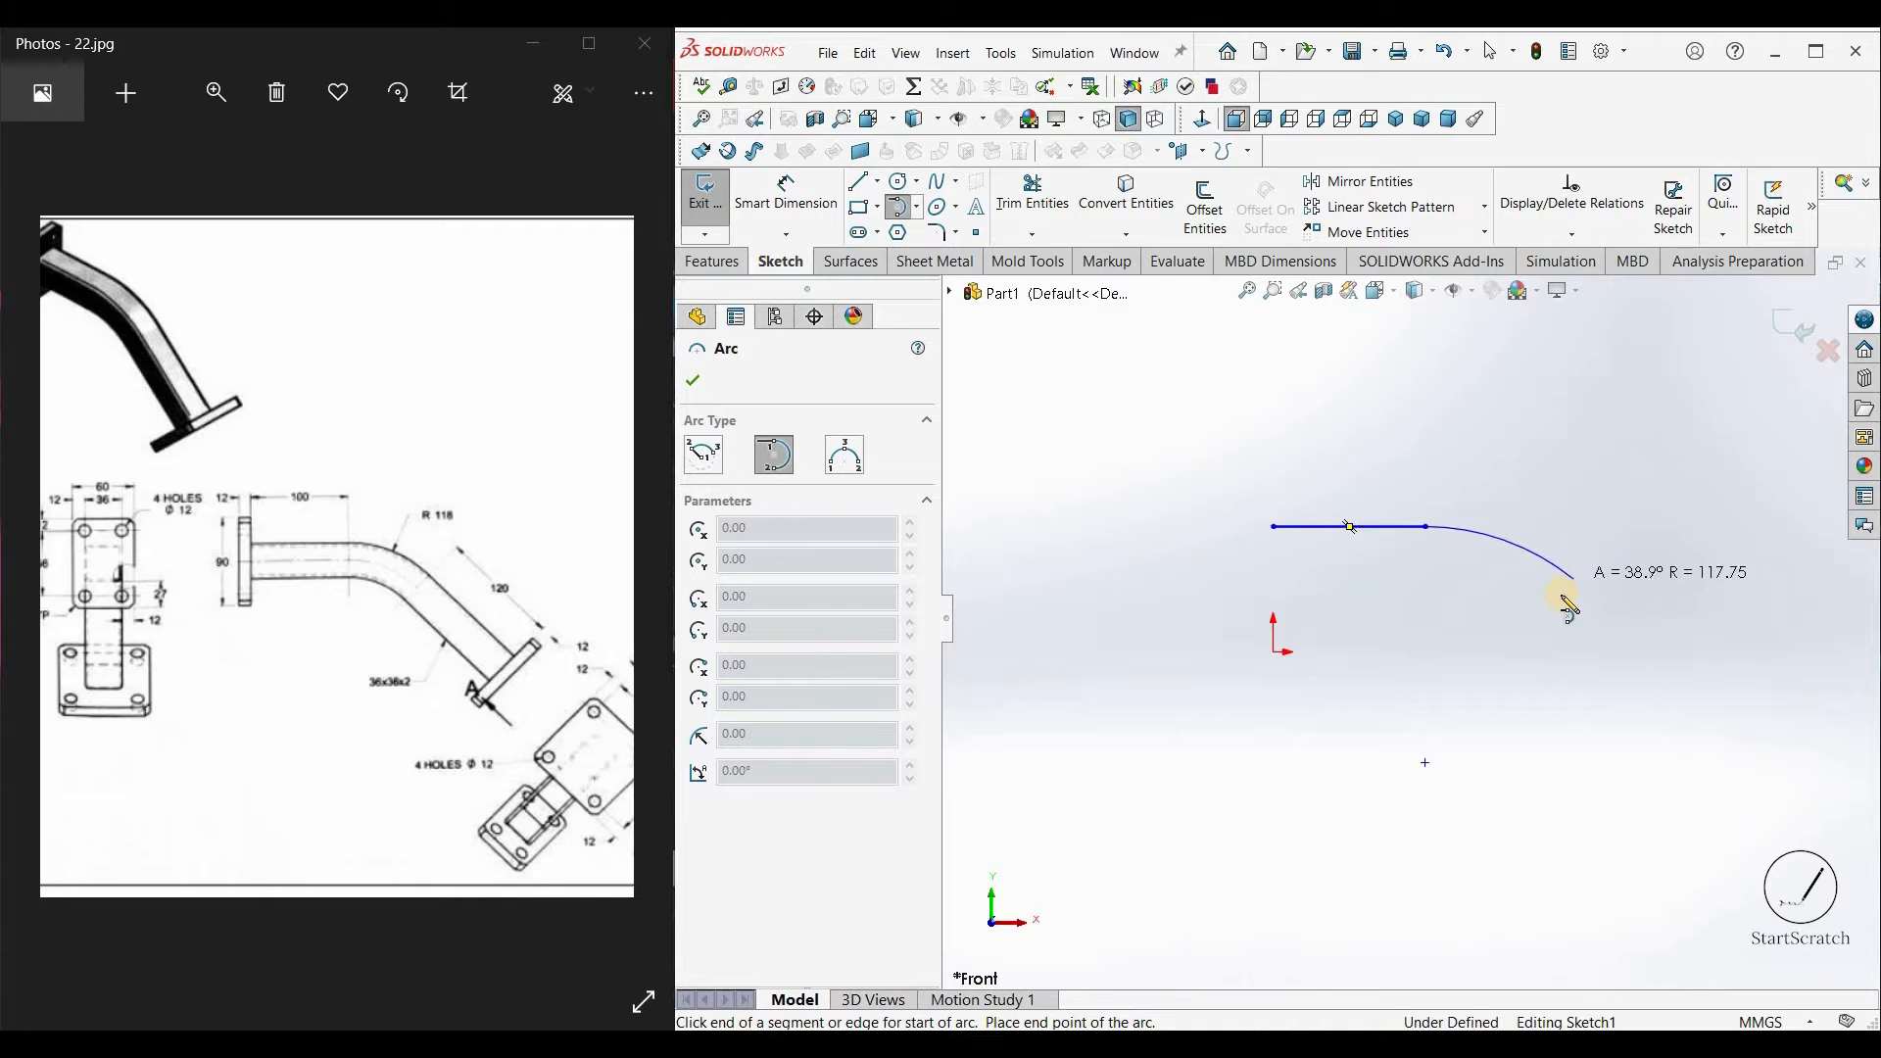
Step: Finish the tangent arc curving down from the horizontal line, and continue it with a straight line tangent to the arc's end
left_click(1557, 599)
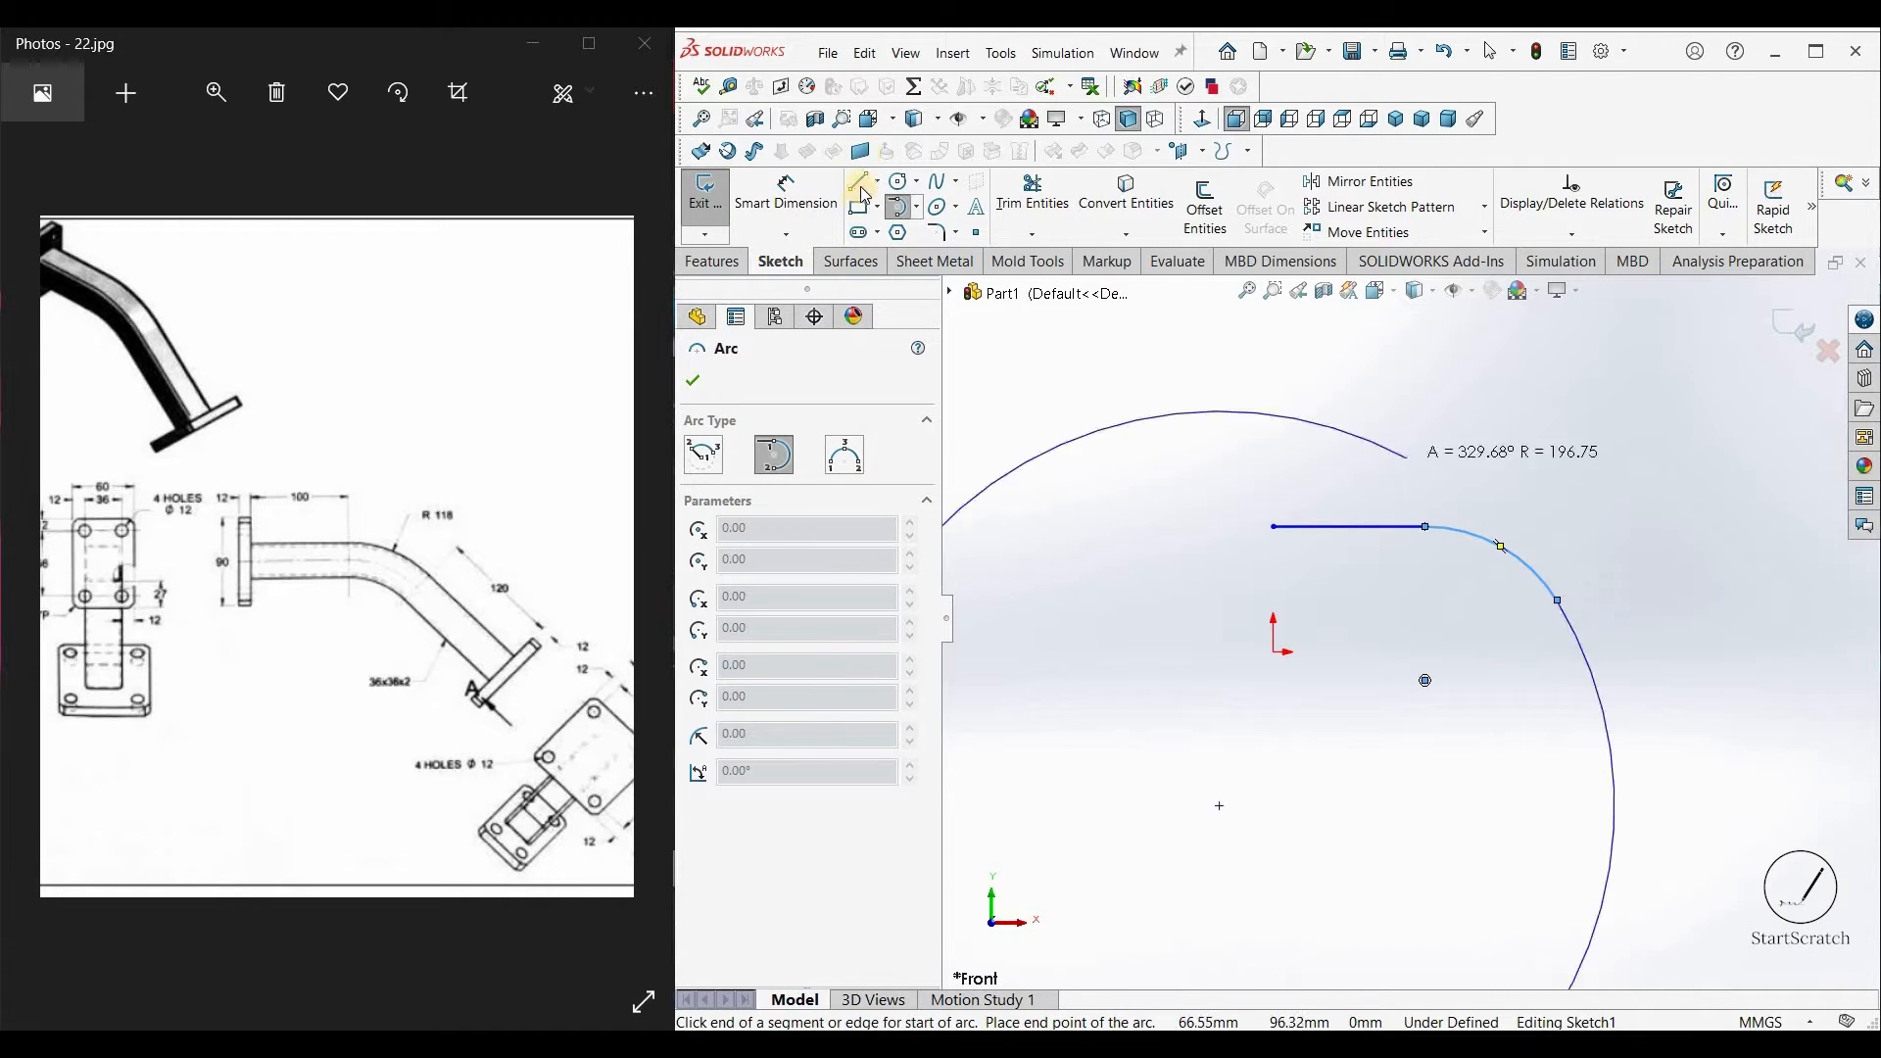
left_click(1558, 600)
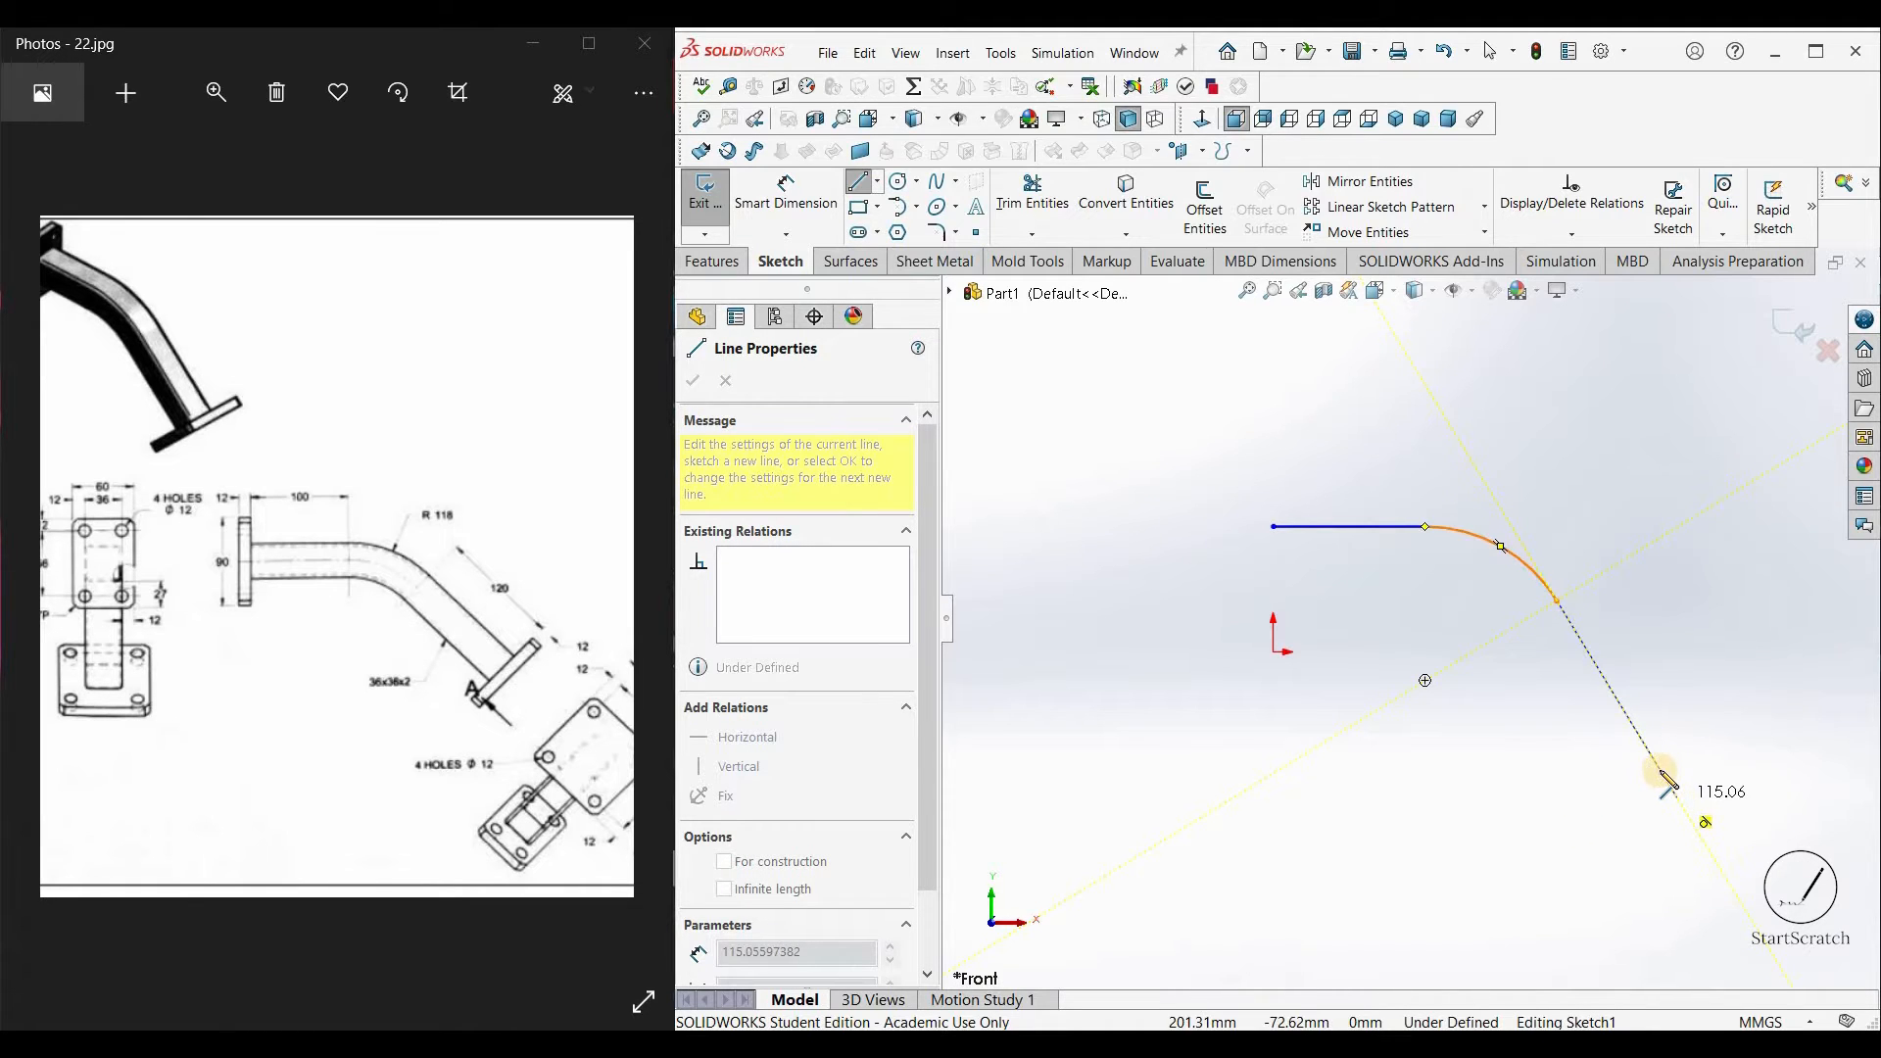
left_click(1659, 769)
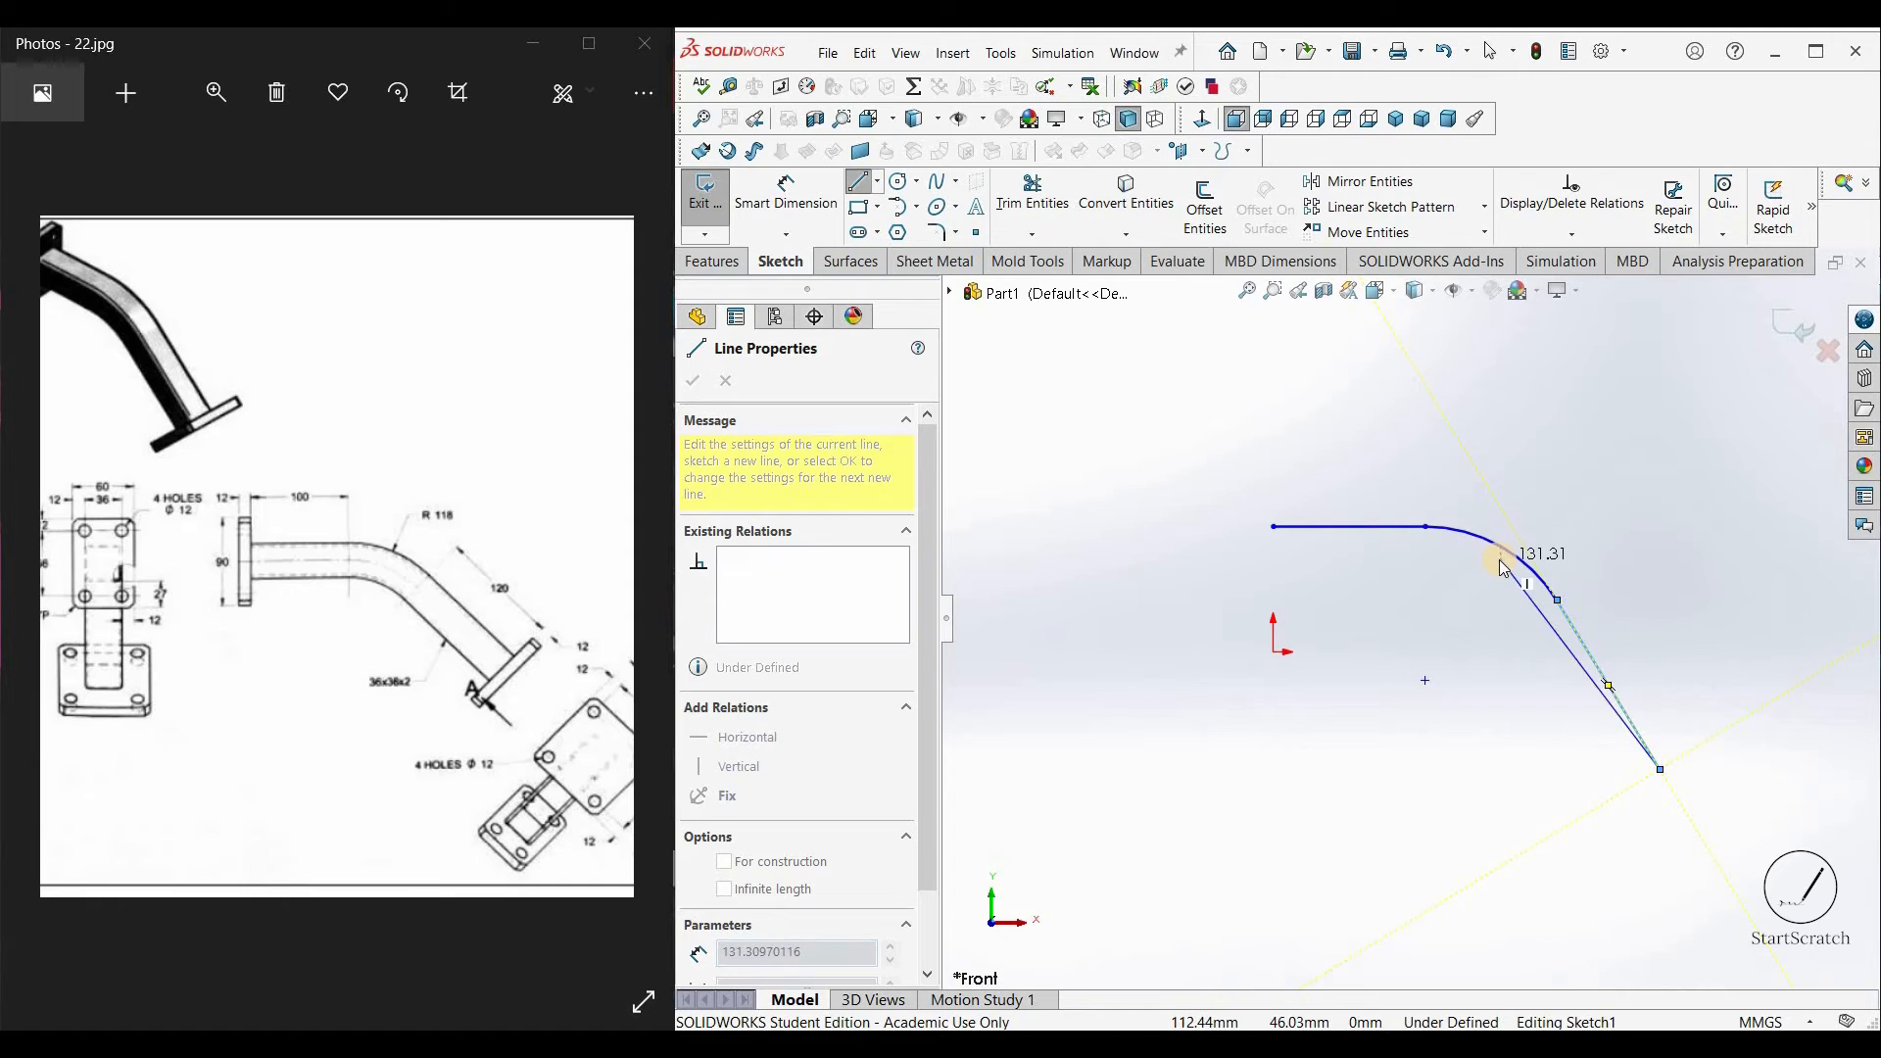
key("Escape")
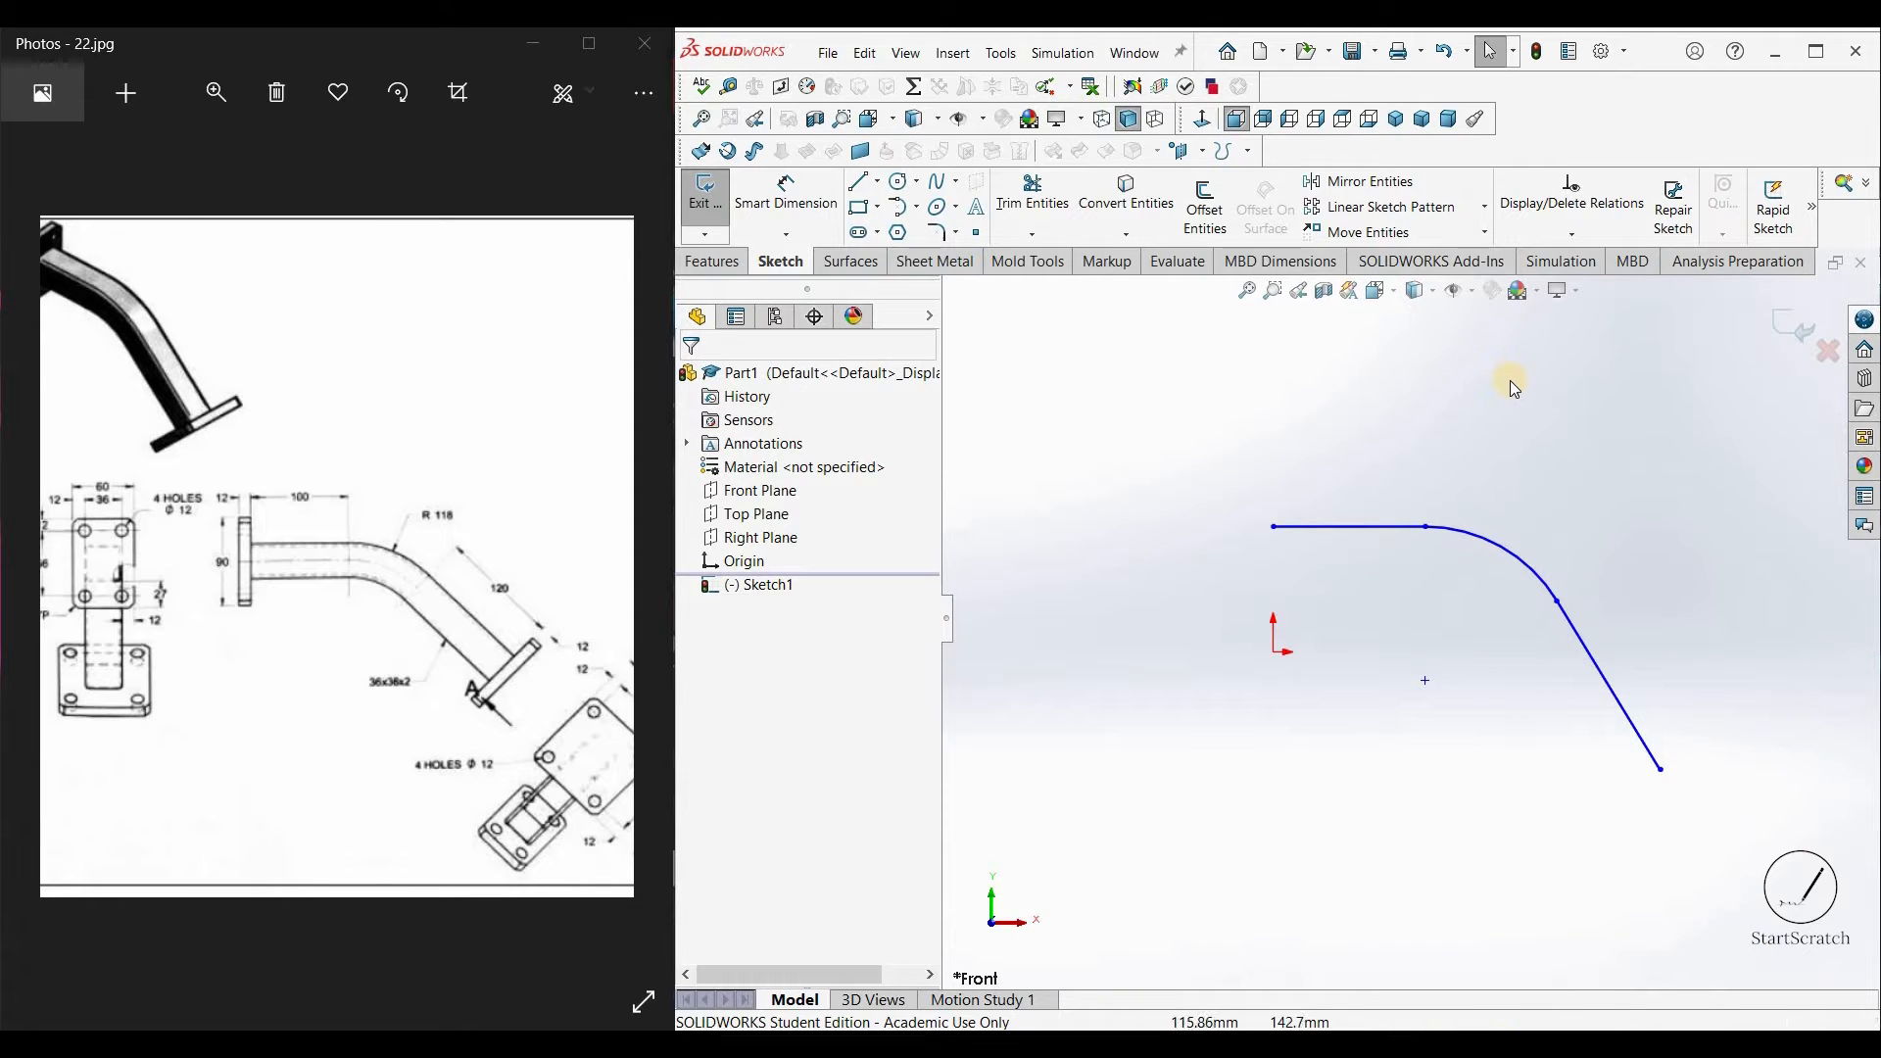
Step: Dimension the horizontal line's length as 100 mm
left_click(789, 191)
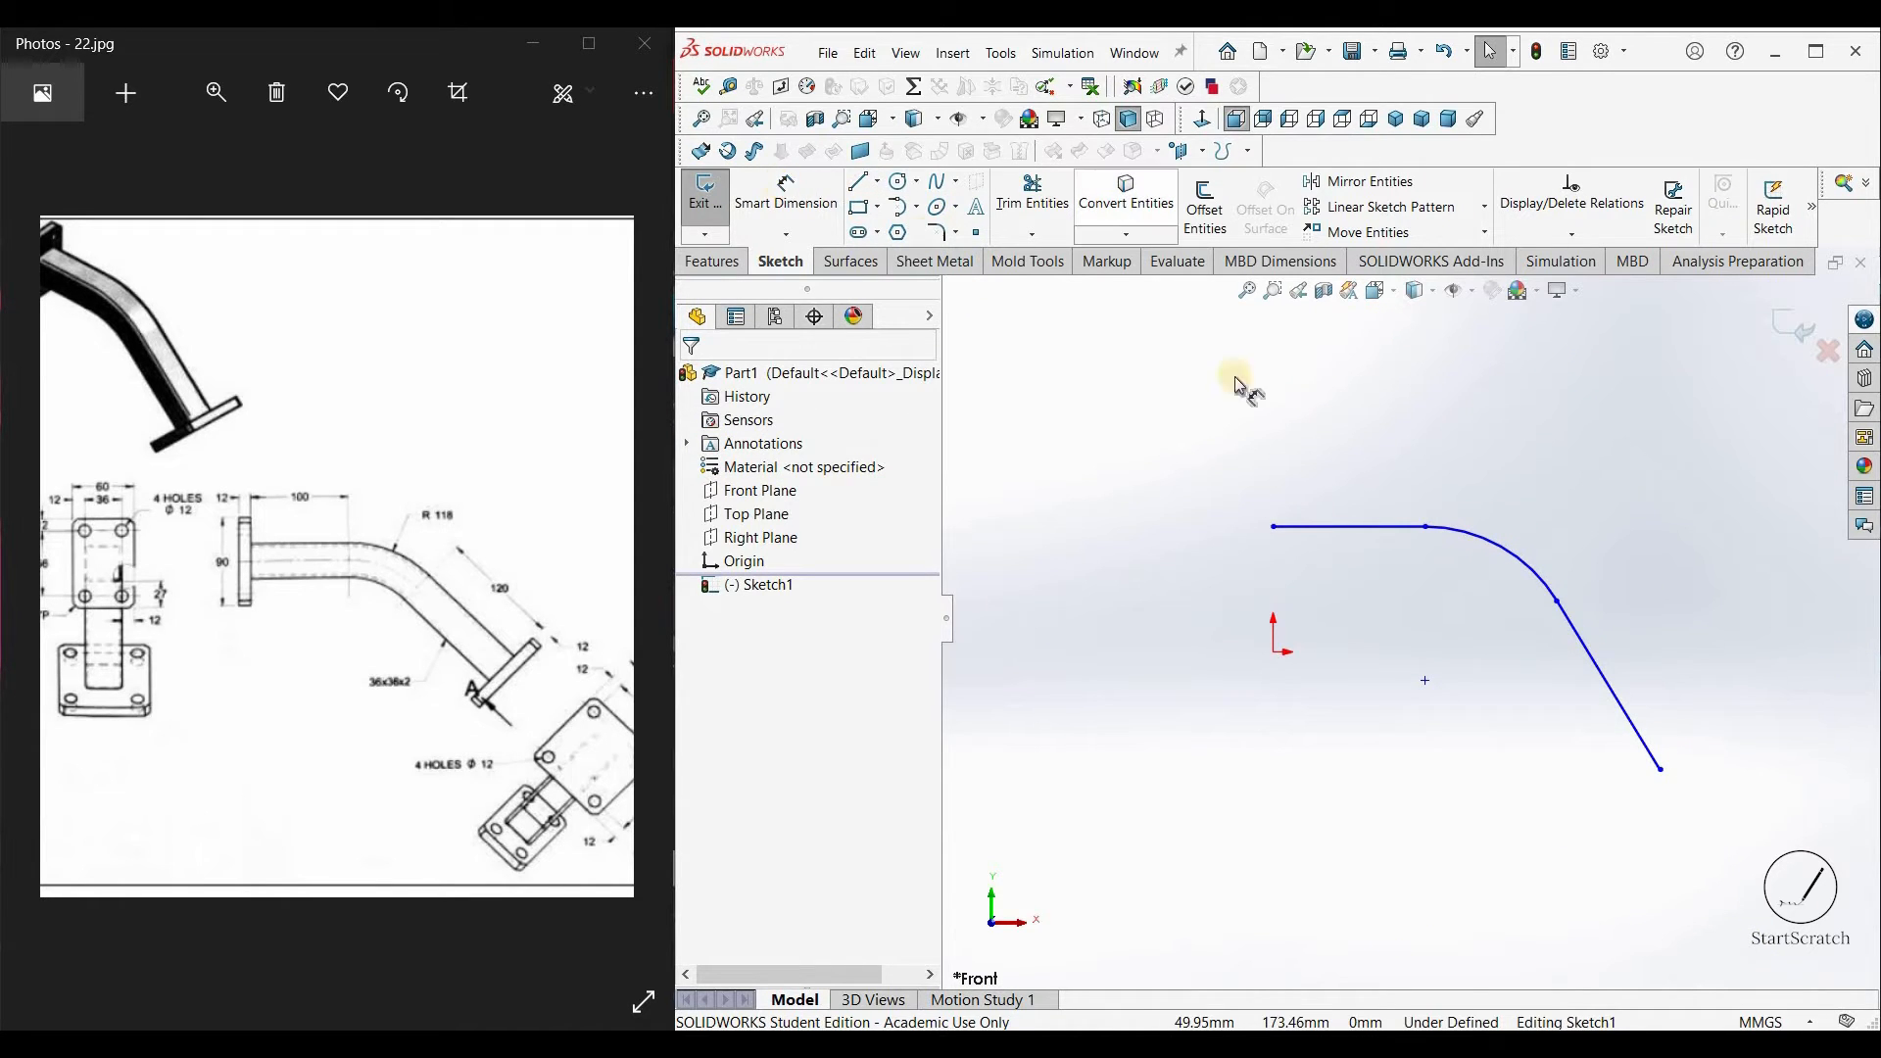
left_click(1350, 468)
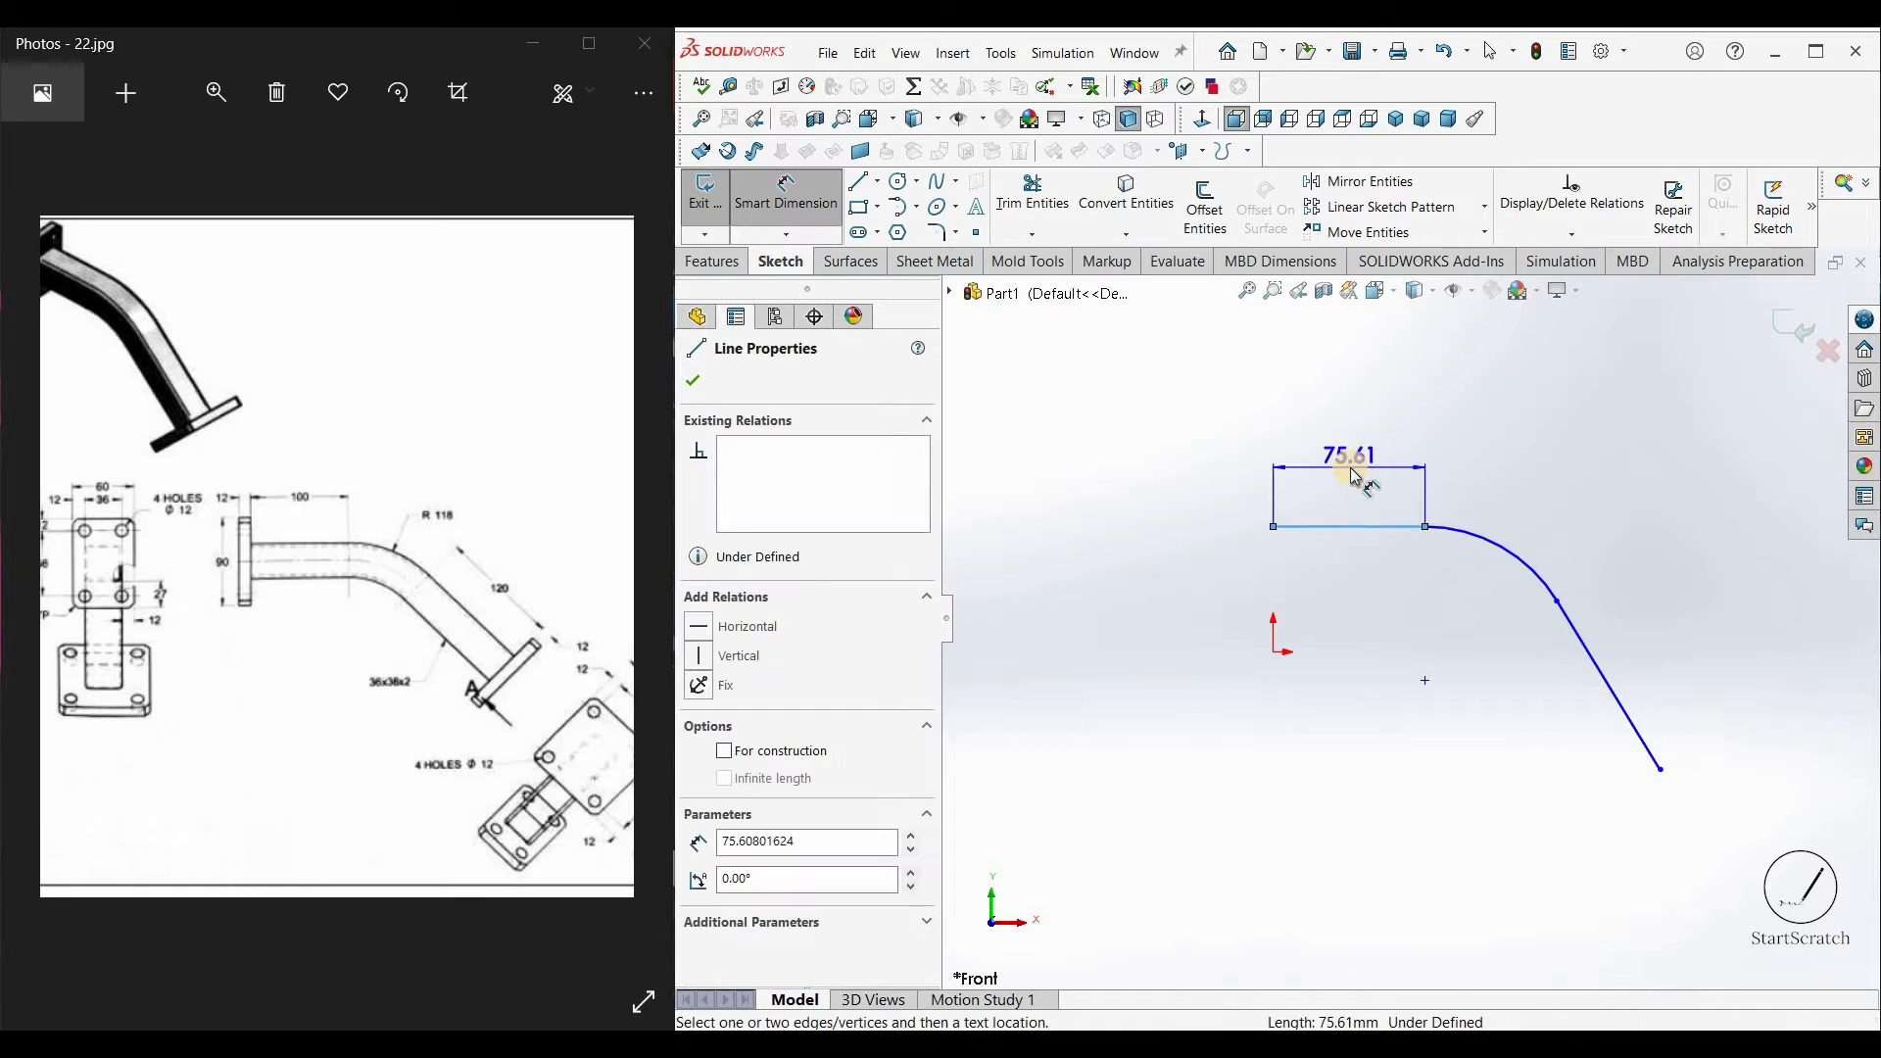
left_click(1350, 468)
type("100")
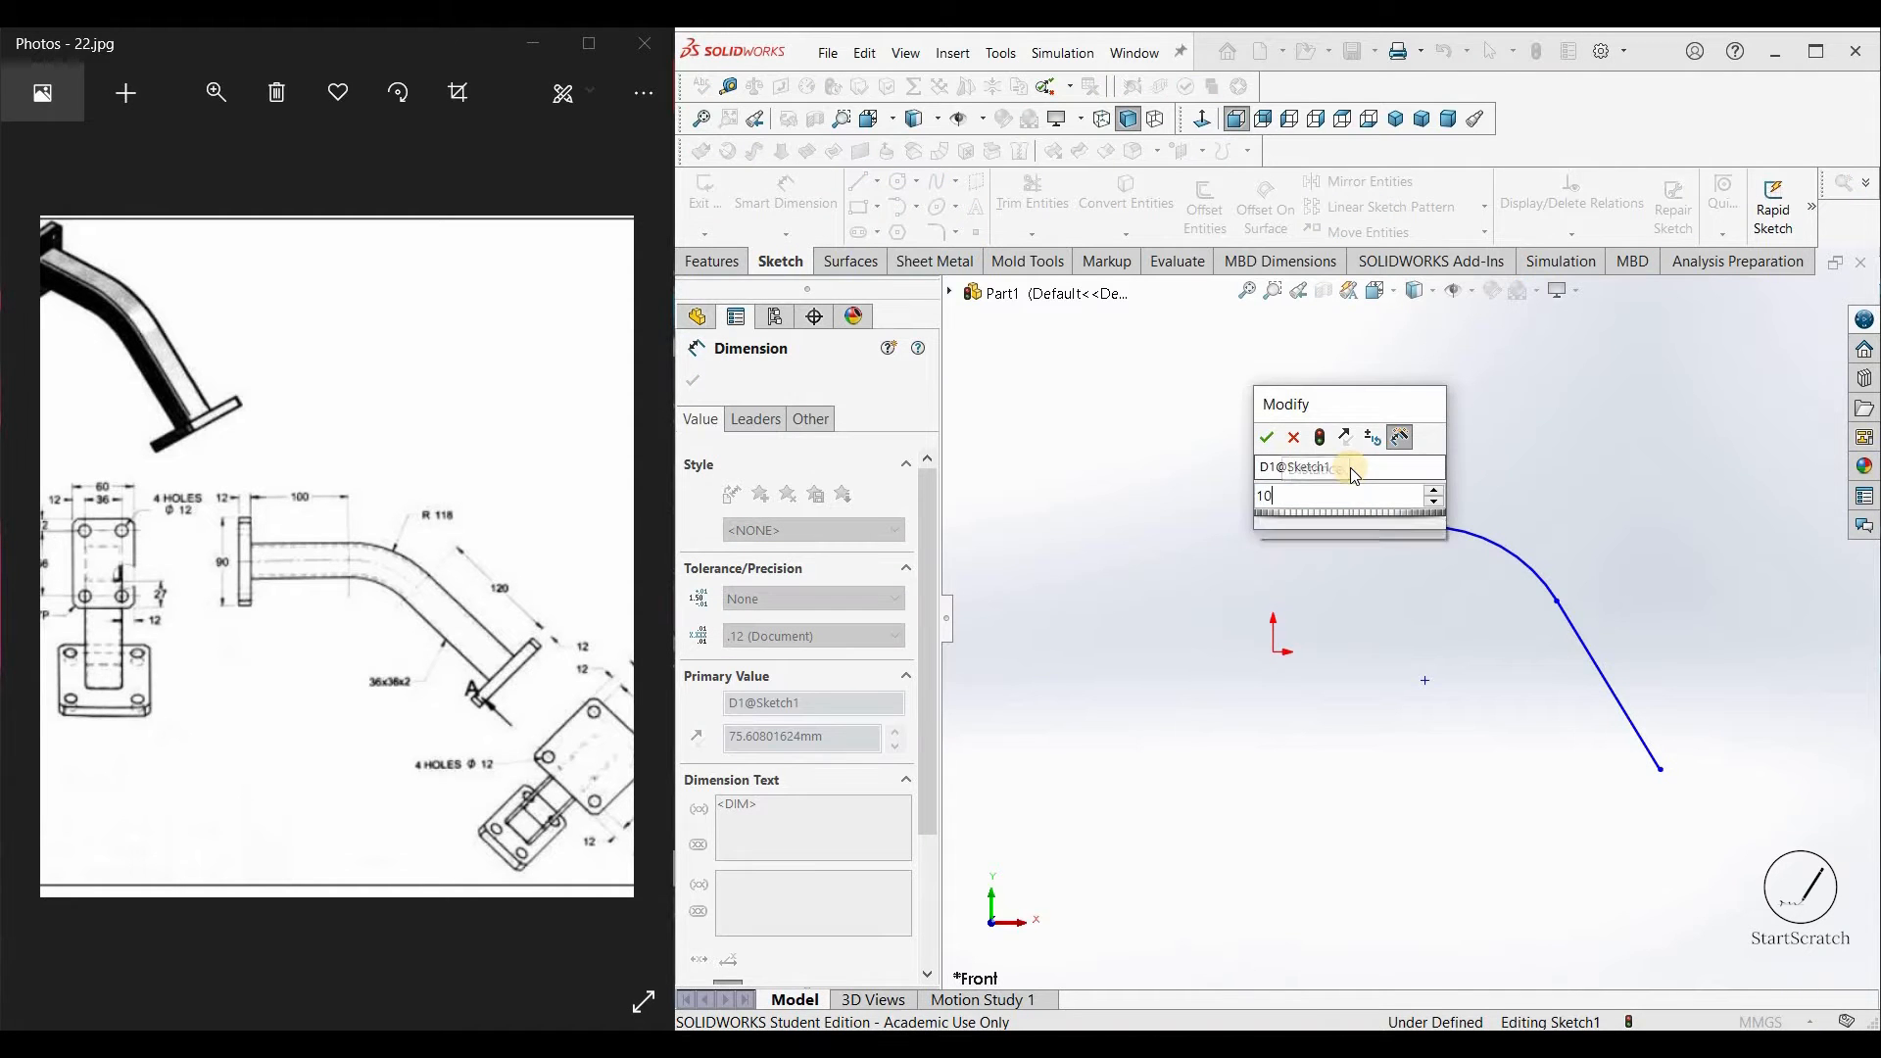
key("Return")
Step: Dimension the tangent arc with a radius of 118 mm
left_click(1509, 551)
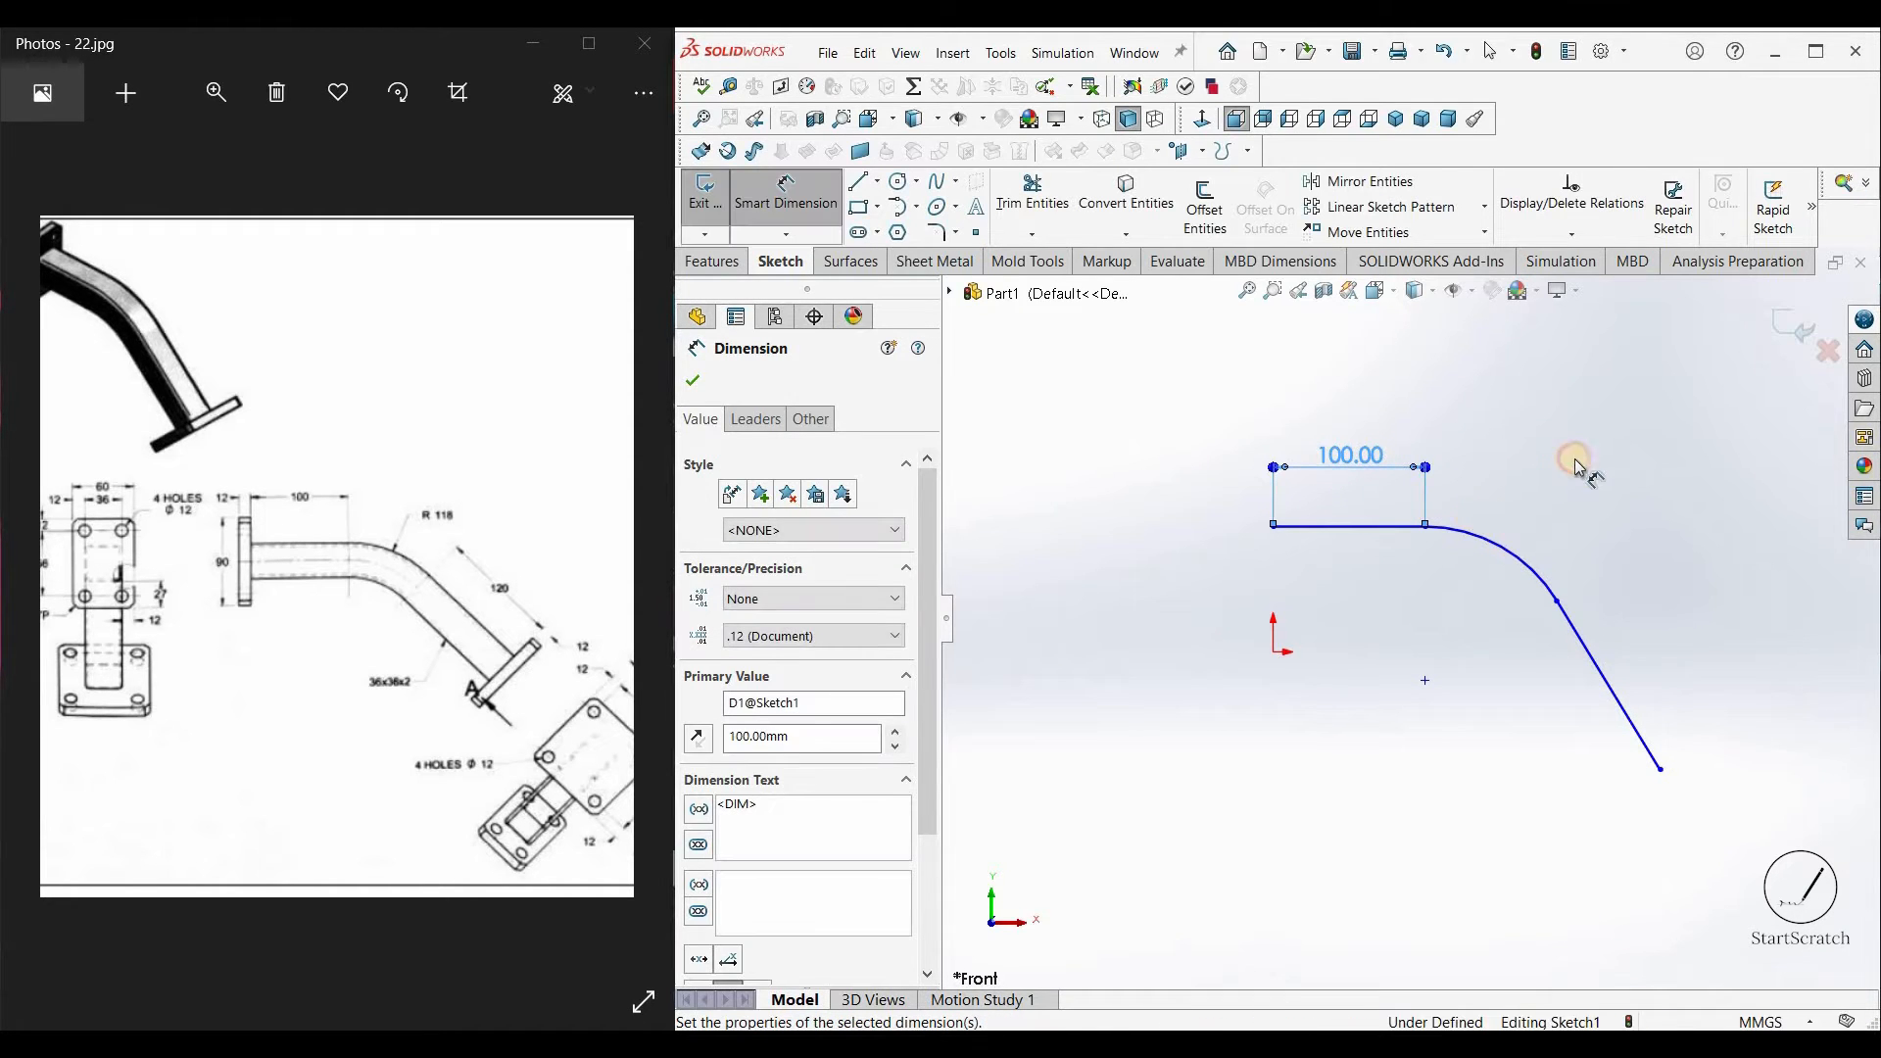
left_click(1557, 455)
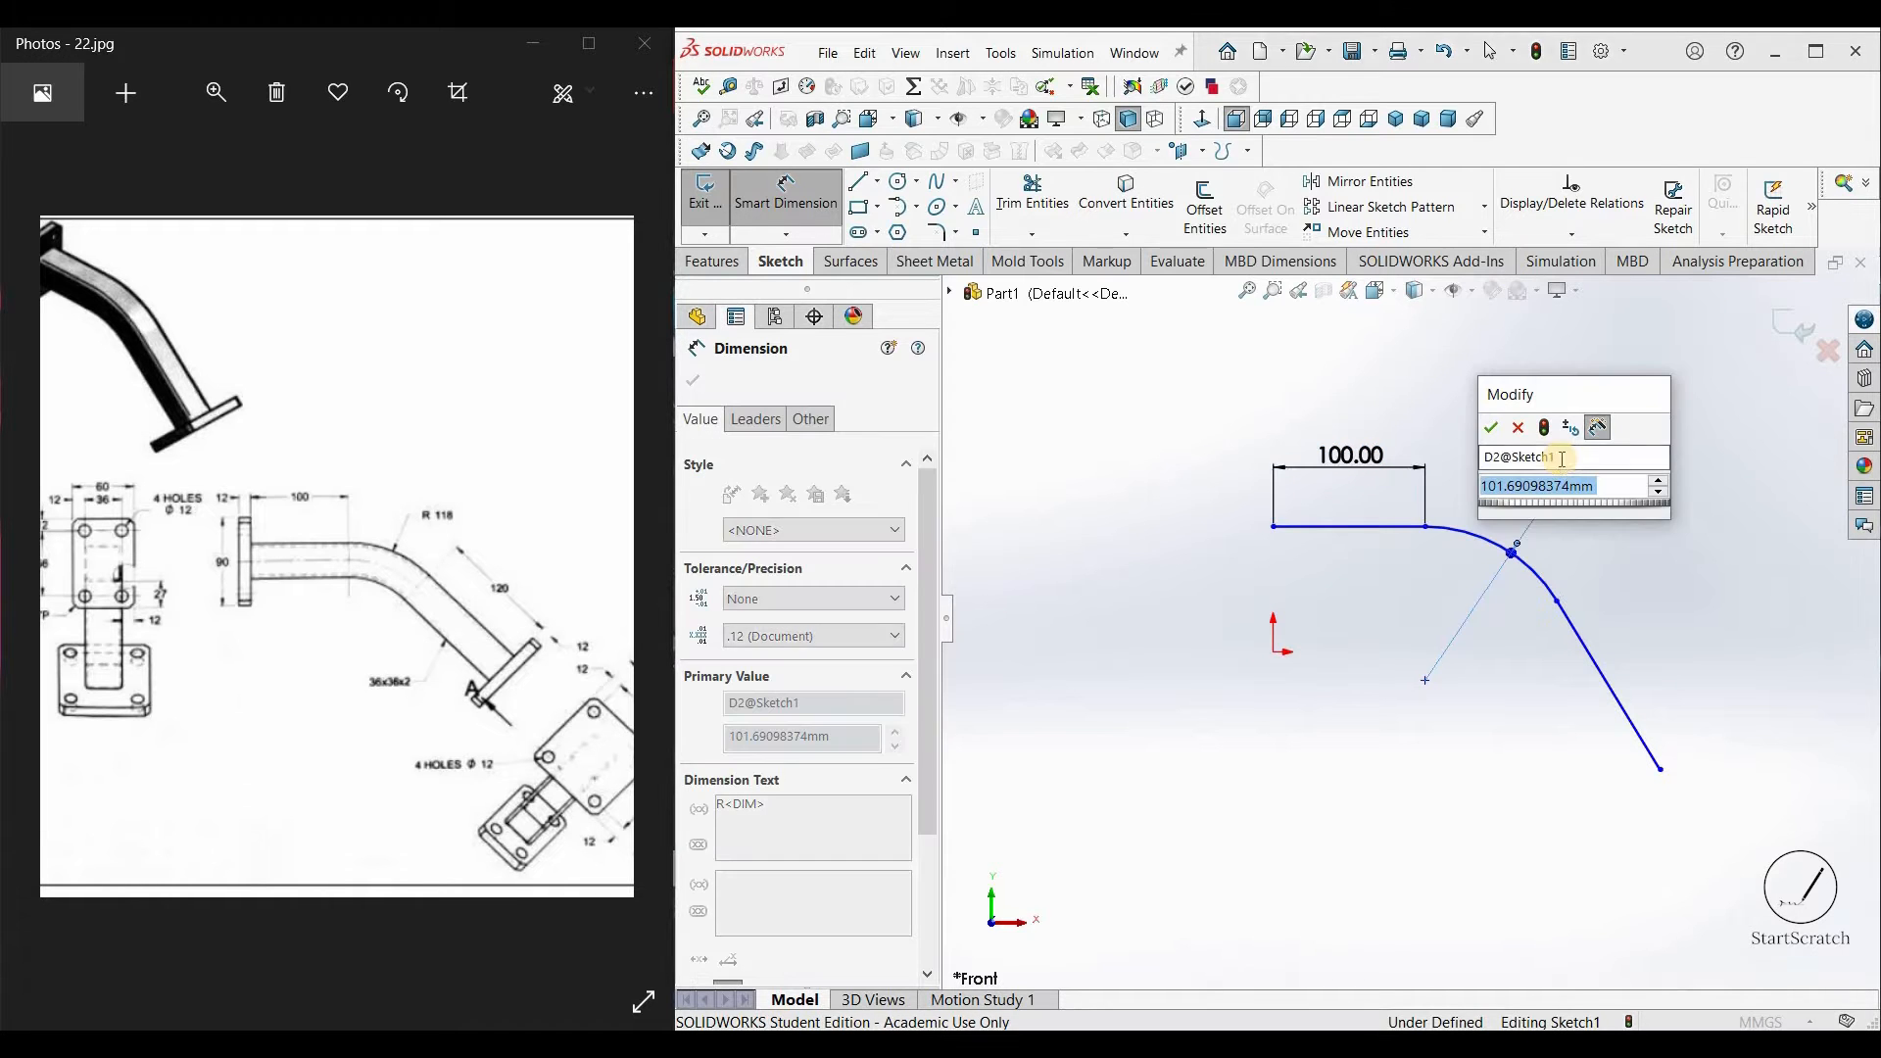
type("118")
key("Return")
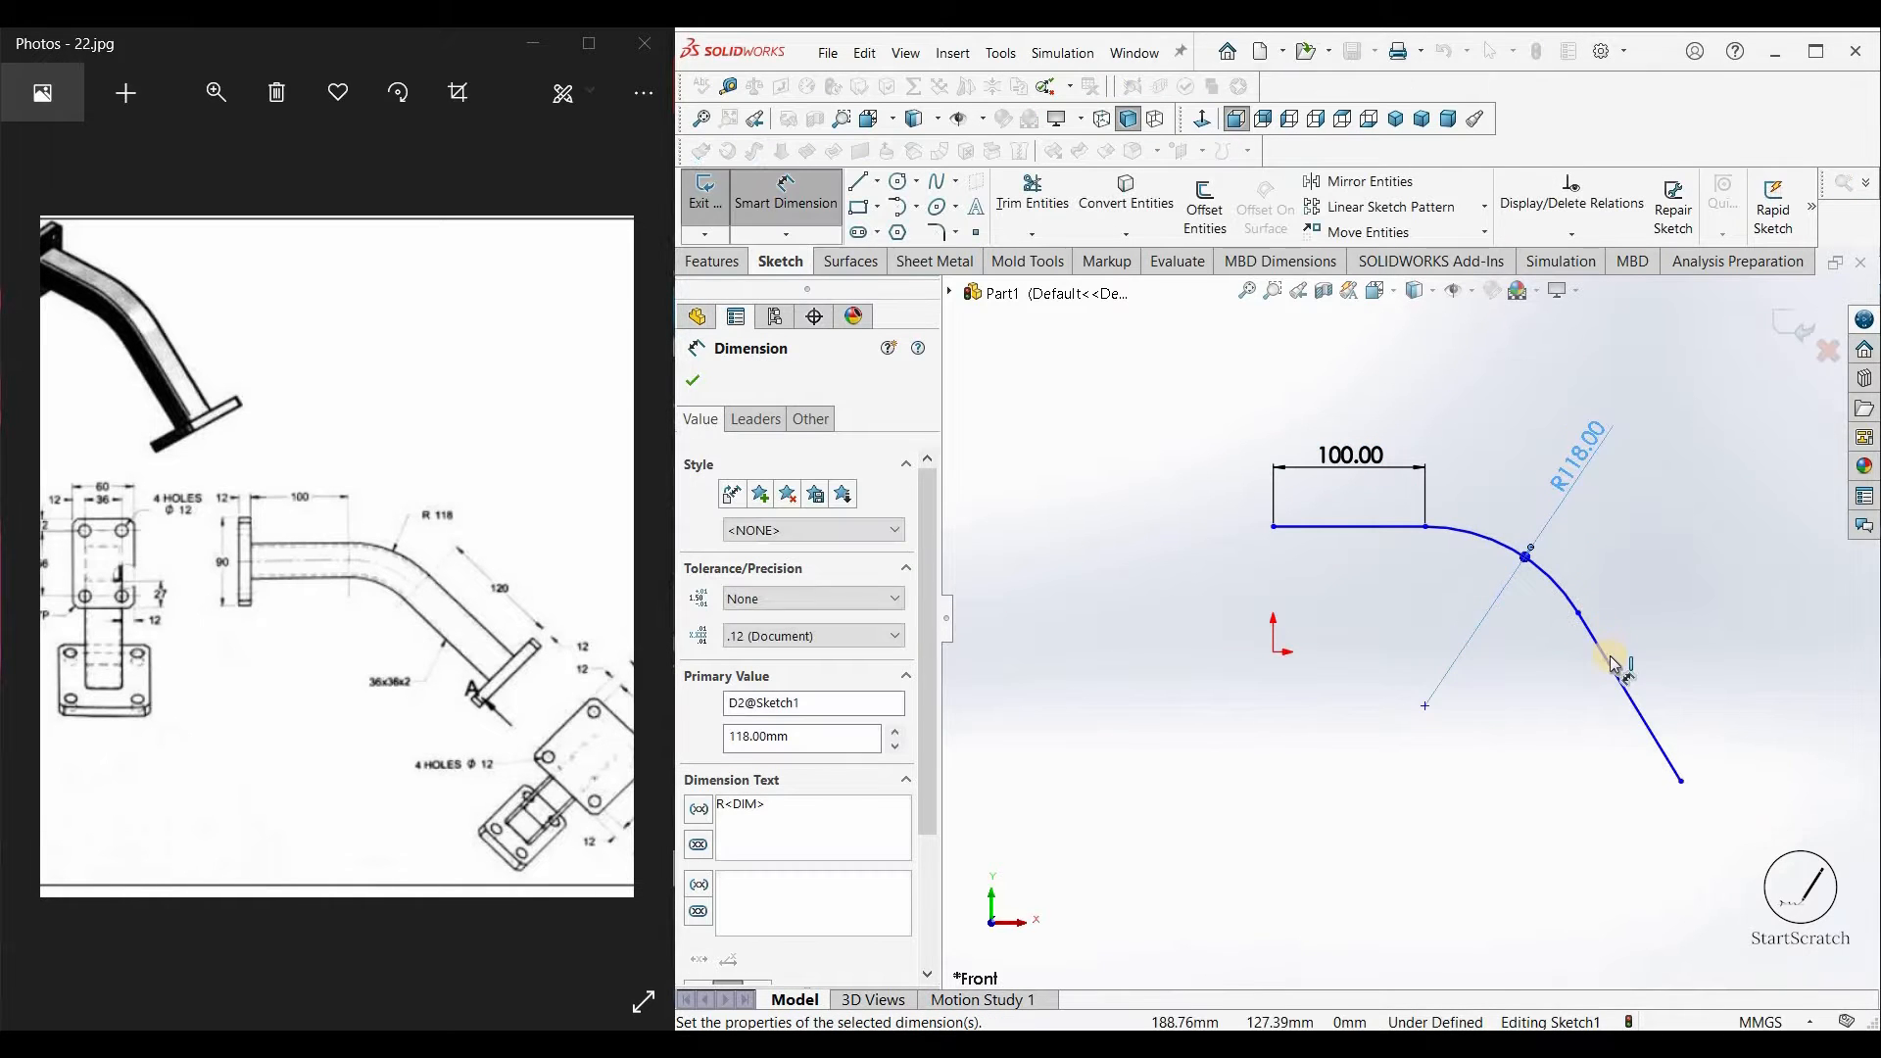
Step: Dimension the sloping line's length as 120 mm and exit the path sketch
left_click(1668, 650)
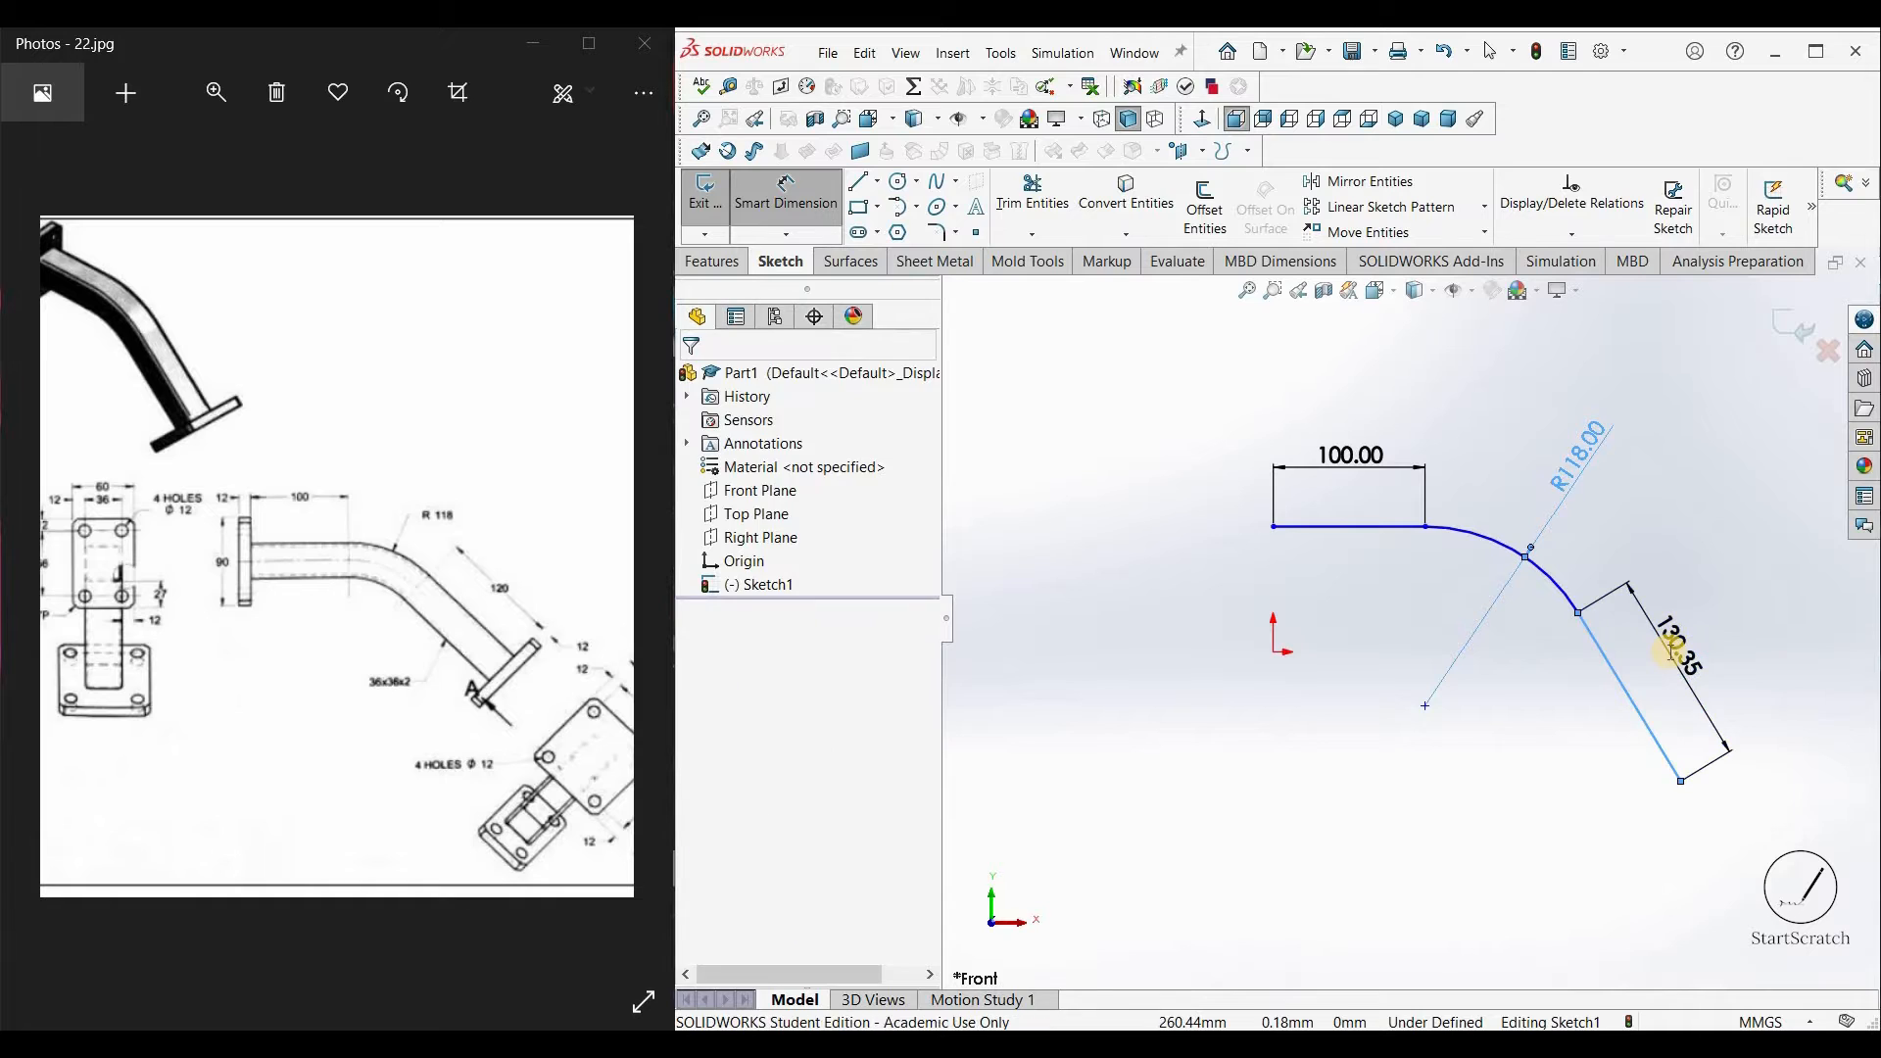
left_click(1670, 659)
type("120")
key("Return")
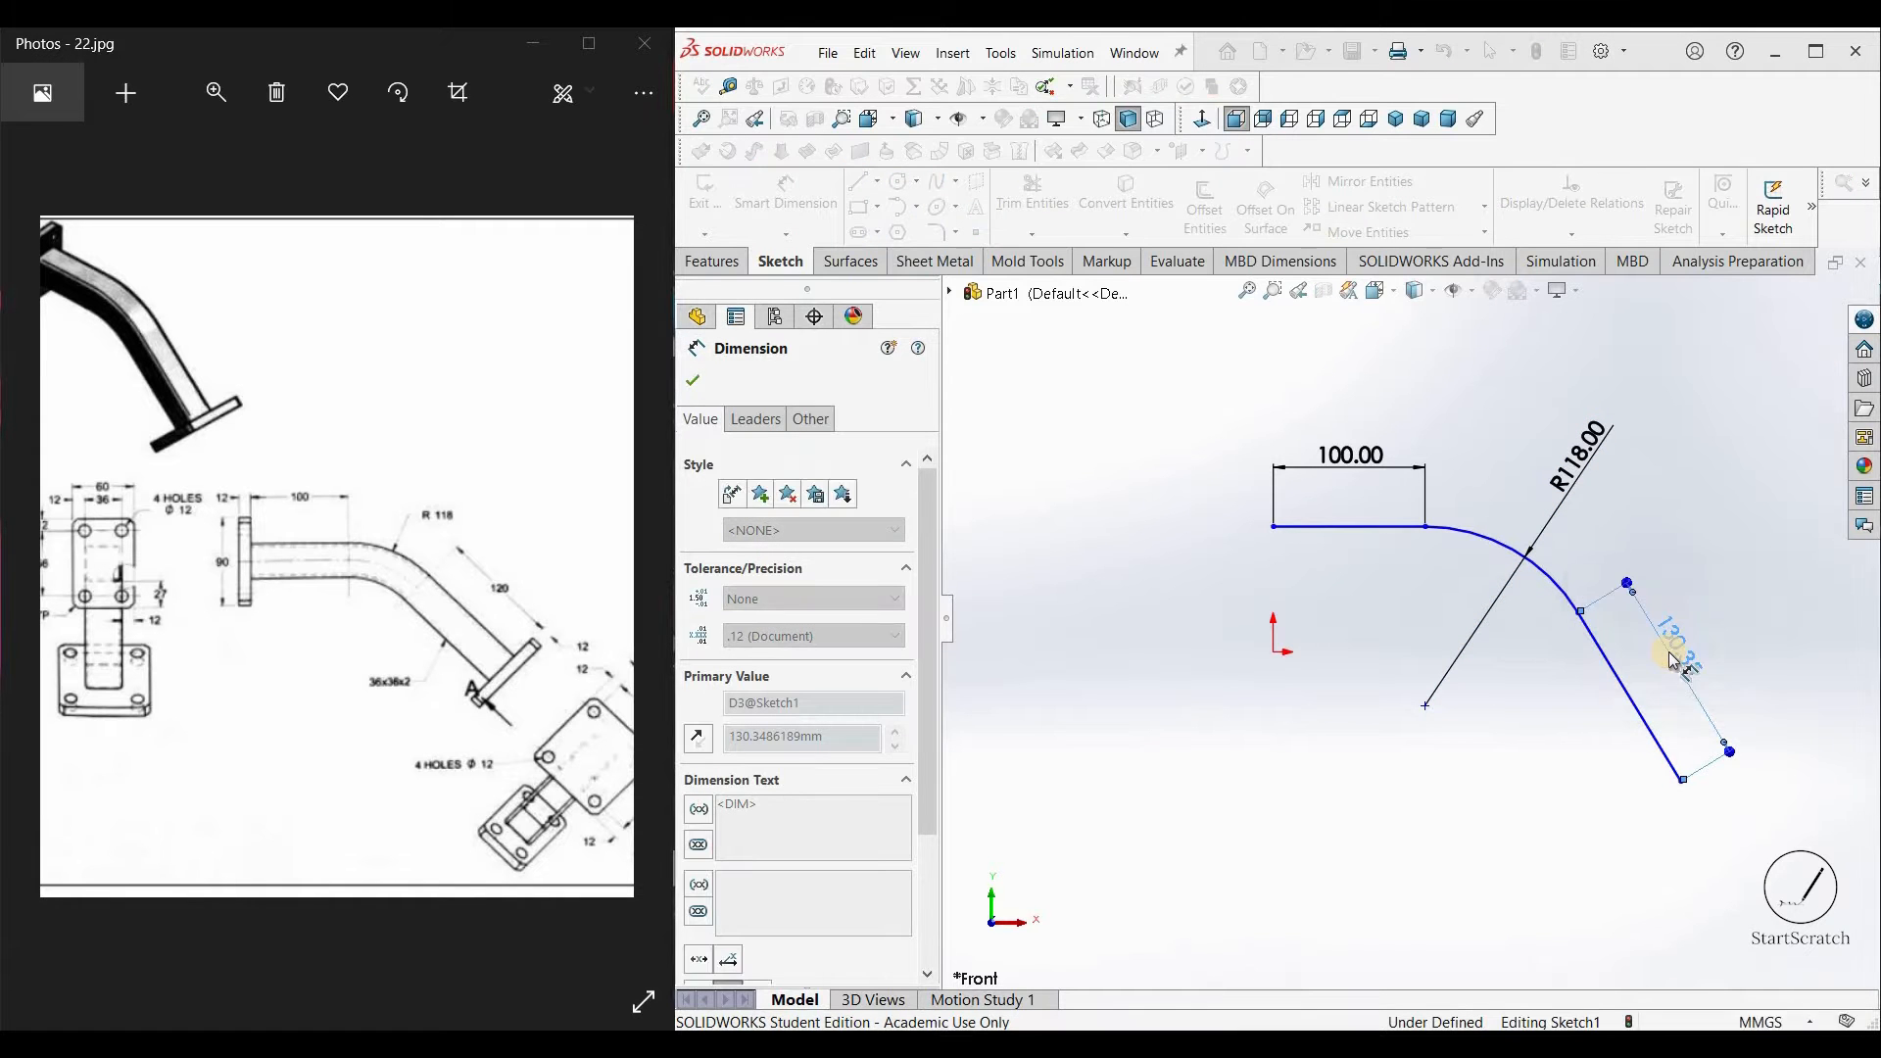
left_click(698, 380)
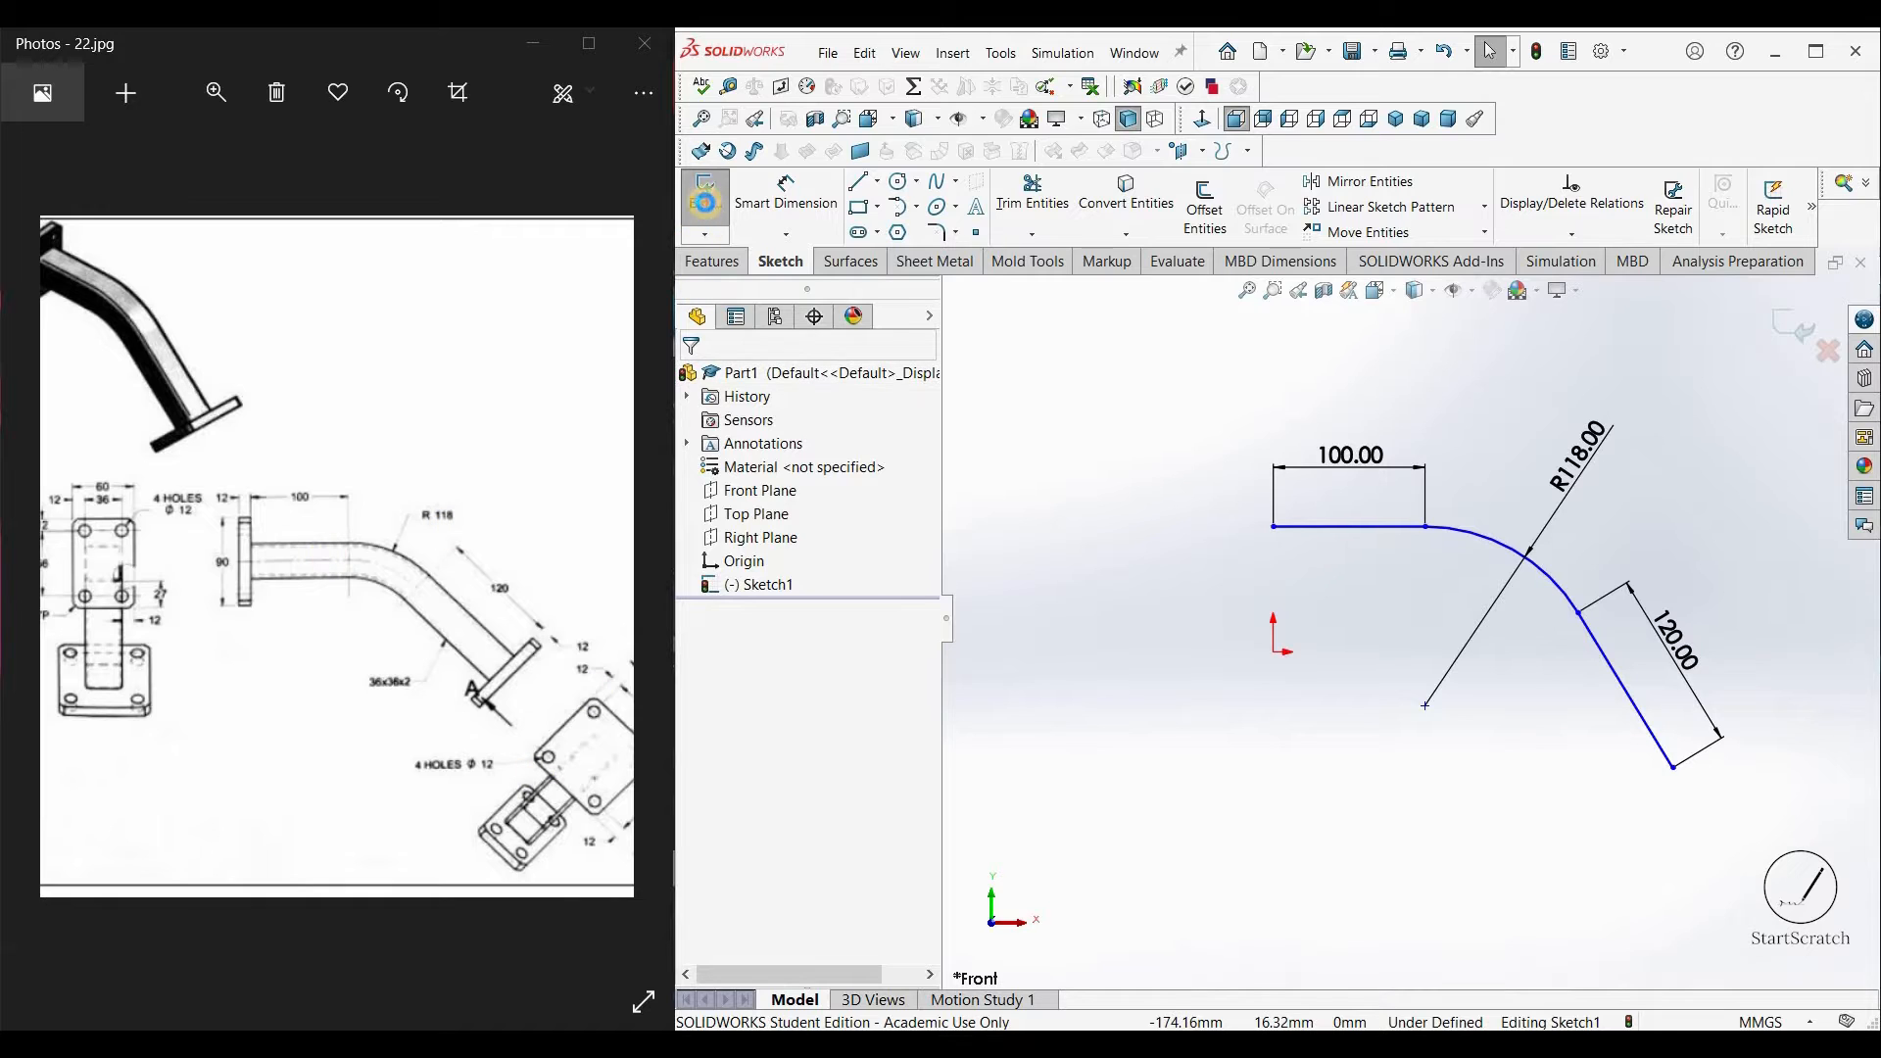
left_click(704, 200)
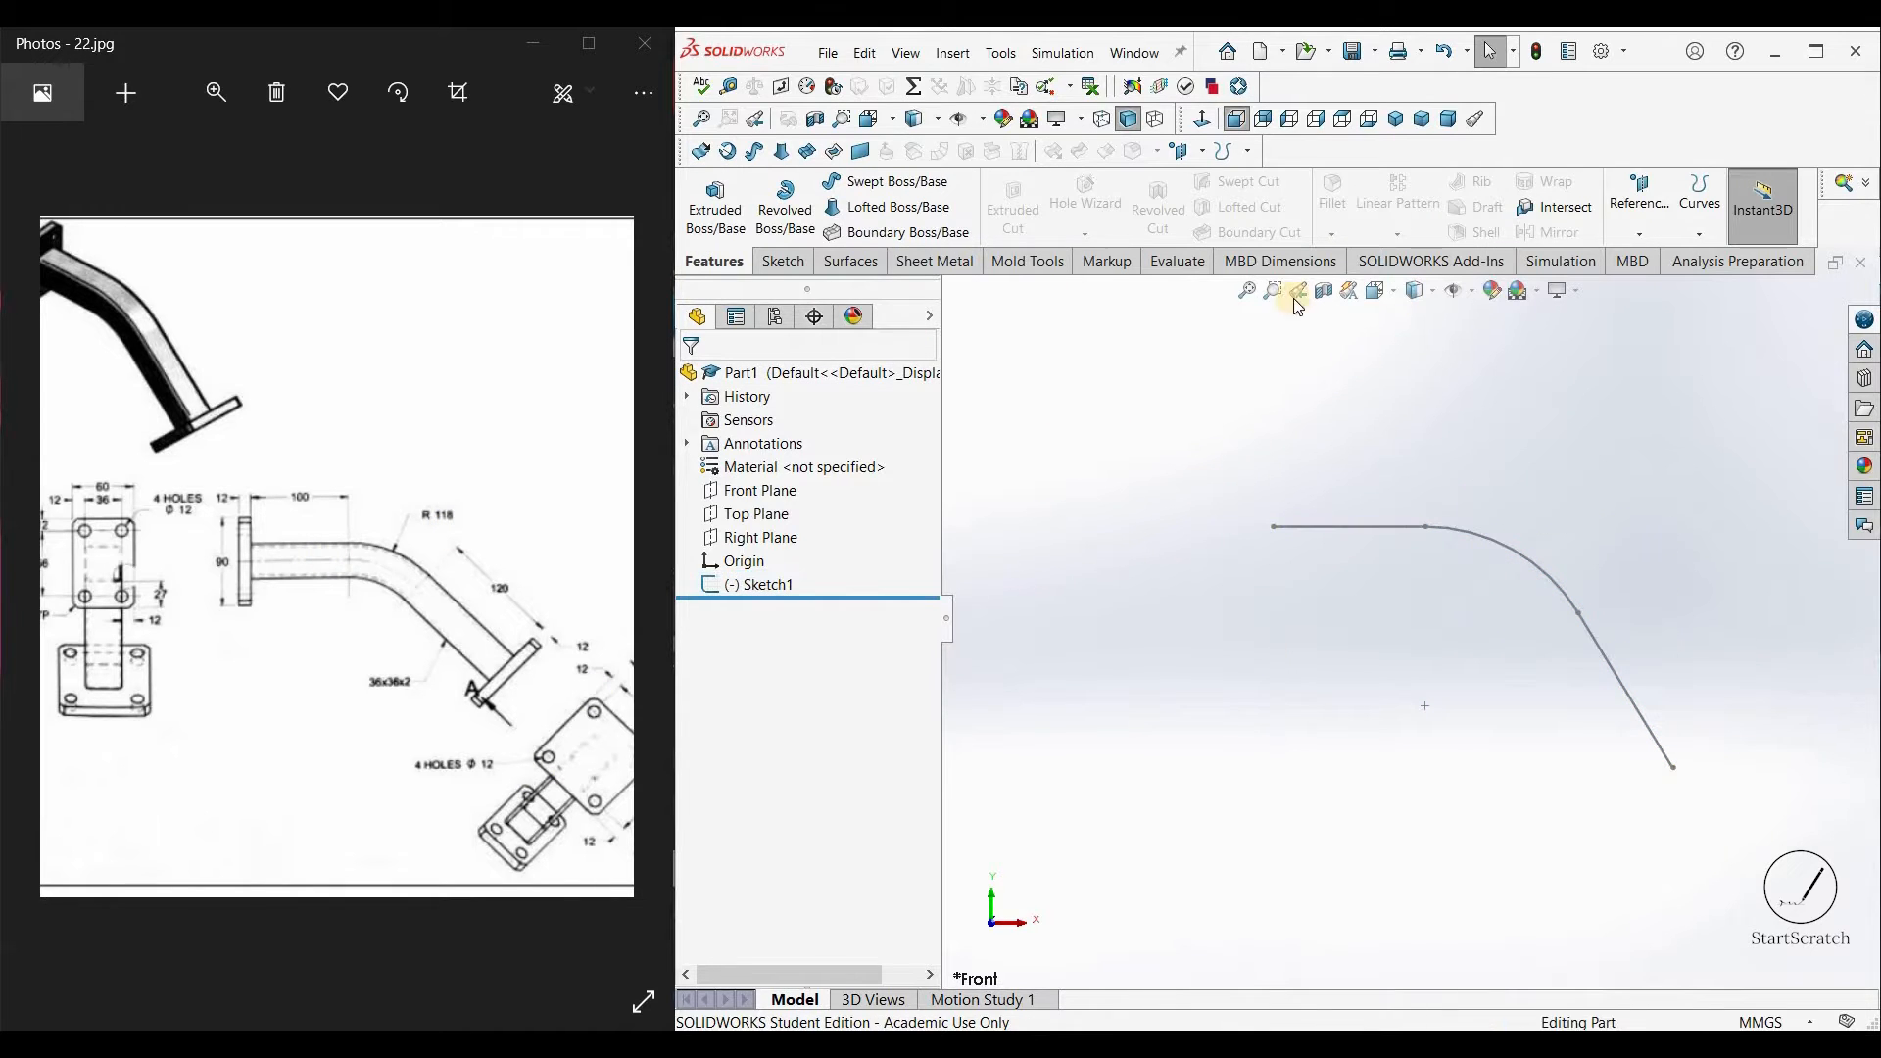
Step: Create a reference plane through the free endpoint of the horizontal line, using that line as the second reference
left_click(1639, 235)
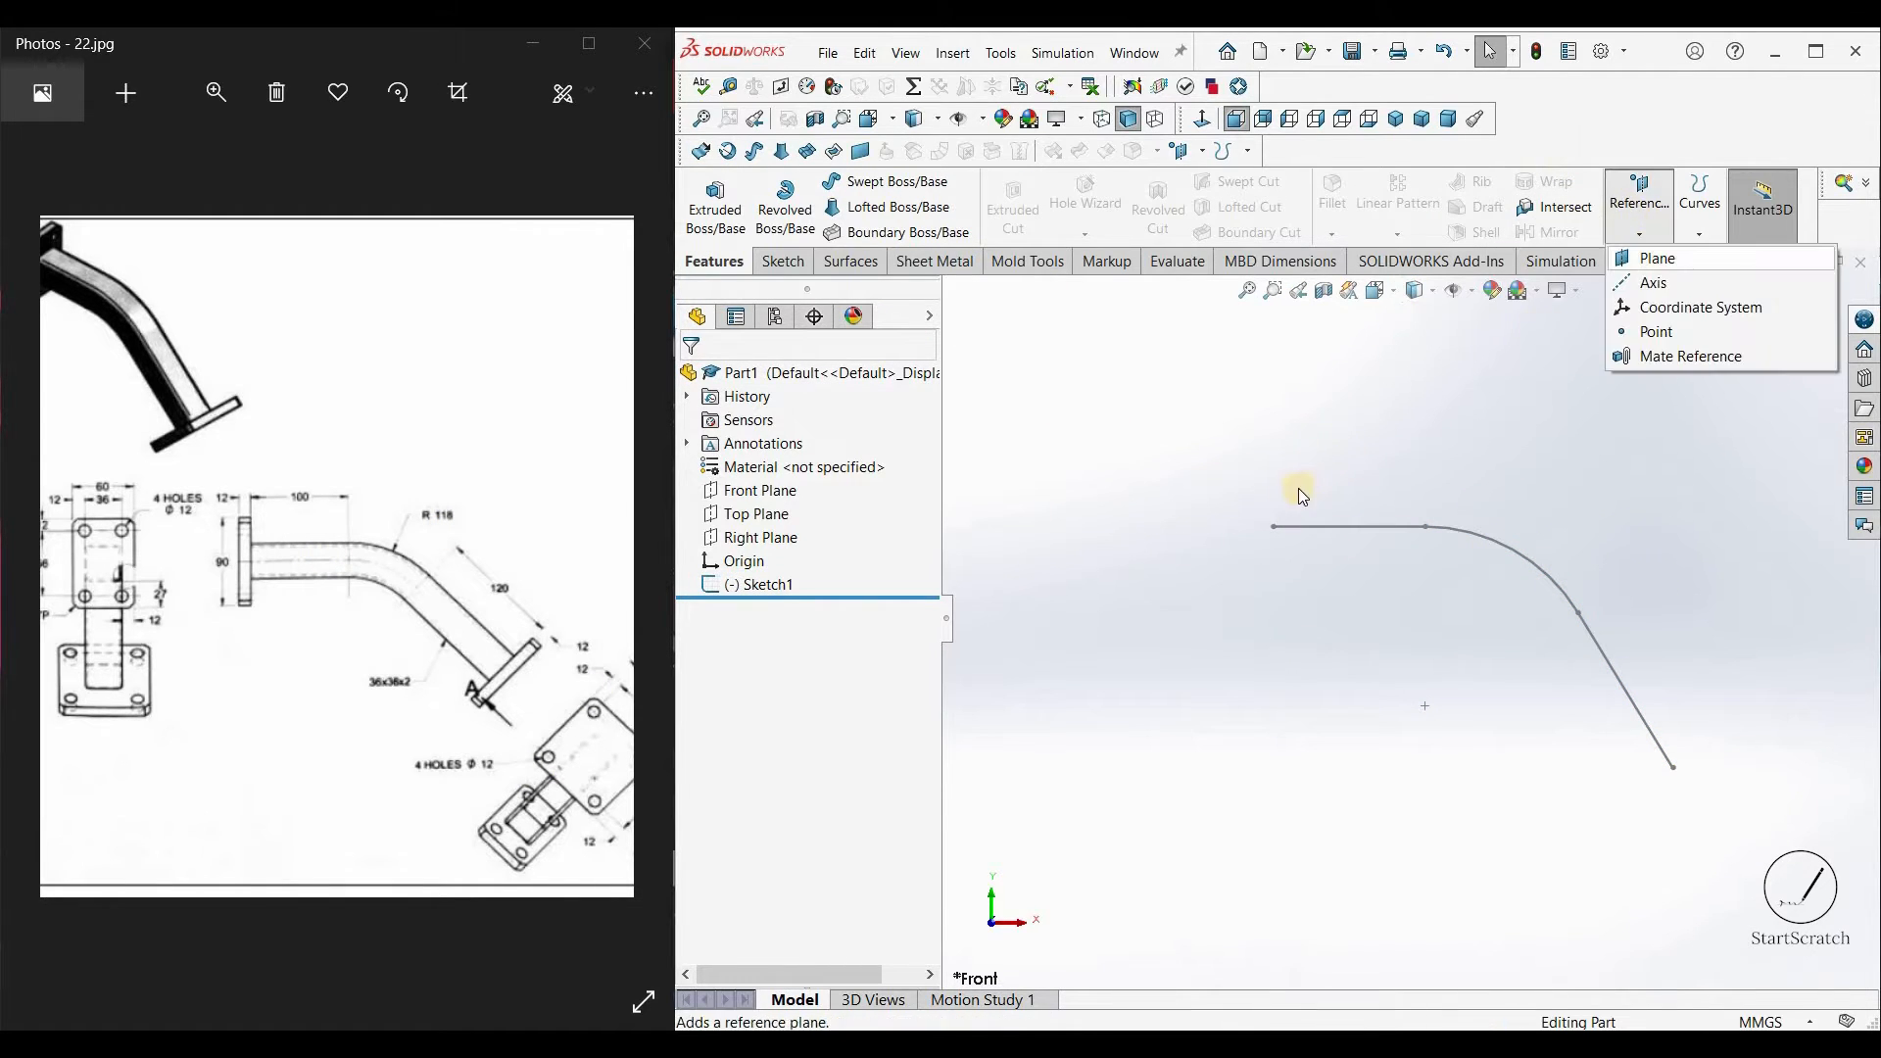
left_click(1631, 256)
left_click(1273, 527)
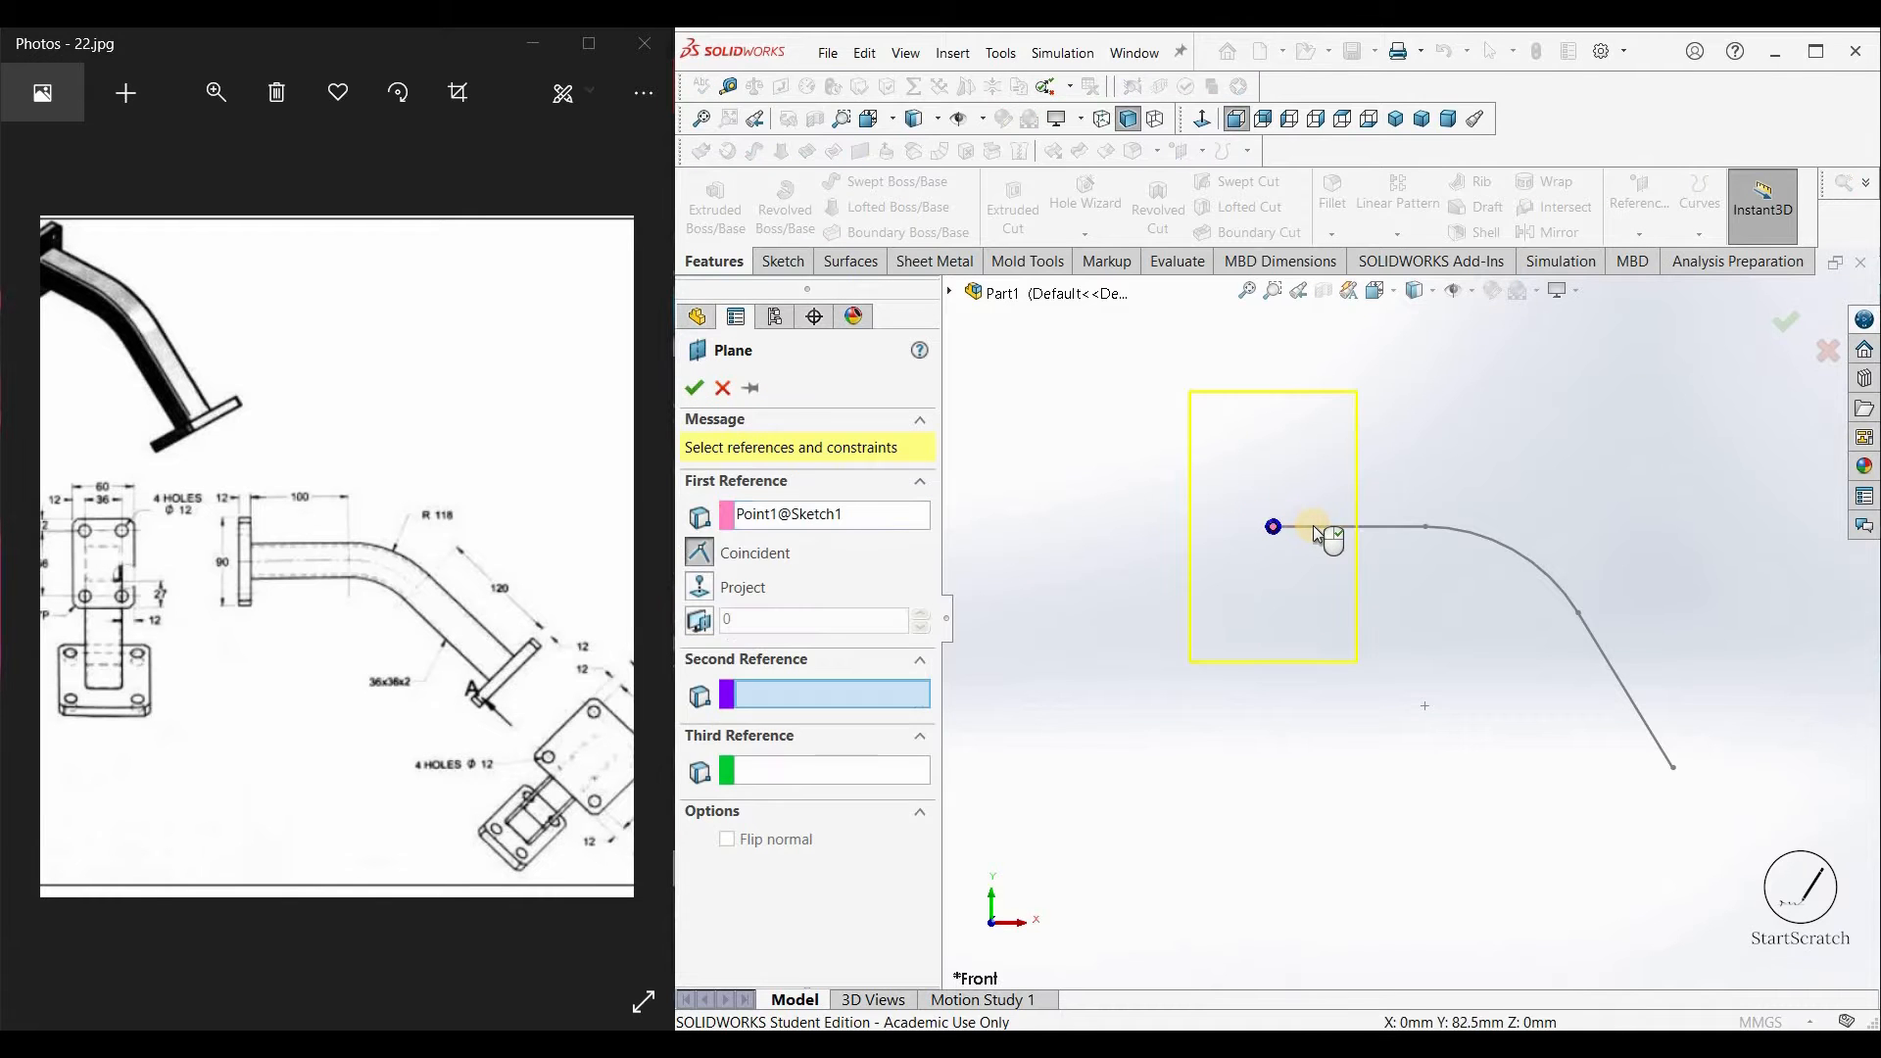
left_click(1315, 527)
middle_click_drag(1404, 451, 1050, 404)
key("Return")
Step: Start a sketch on the new plane, viewed face-on, and draw a center rectangle about 78 by 84 mm around the path's start point
right_click(1403, 472)
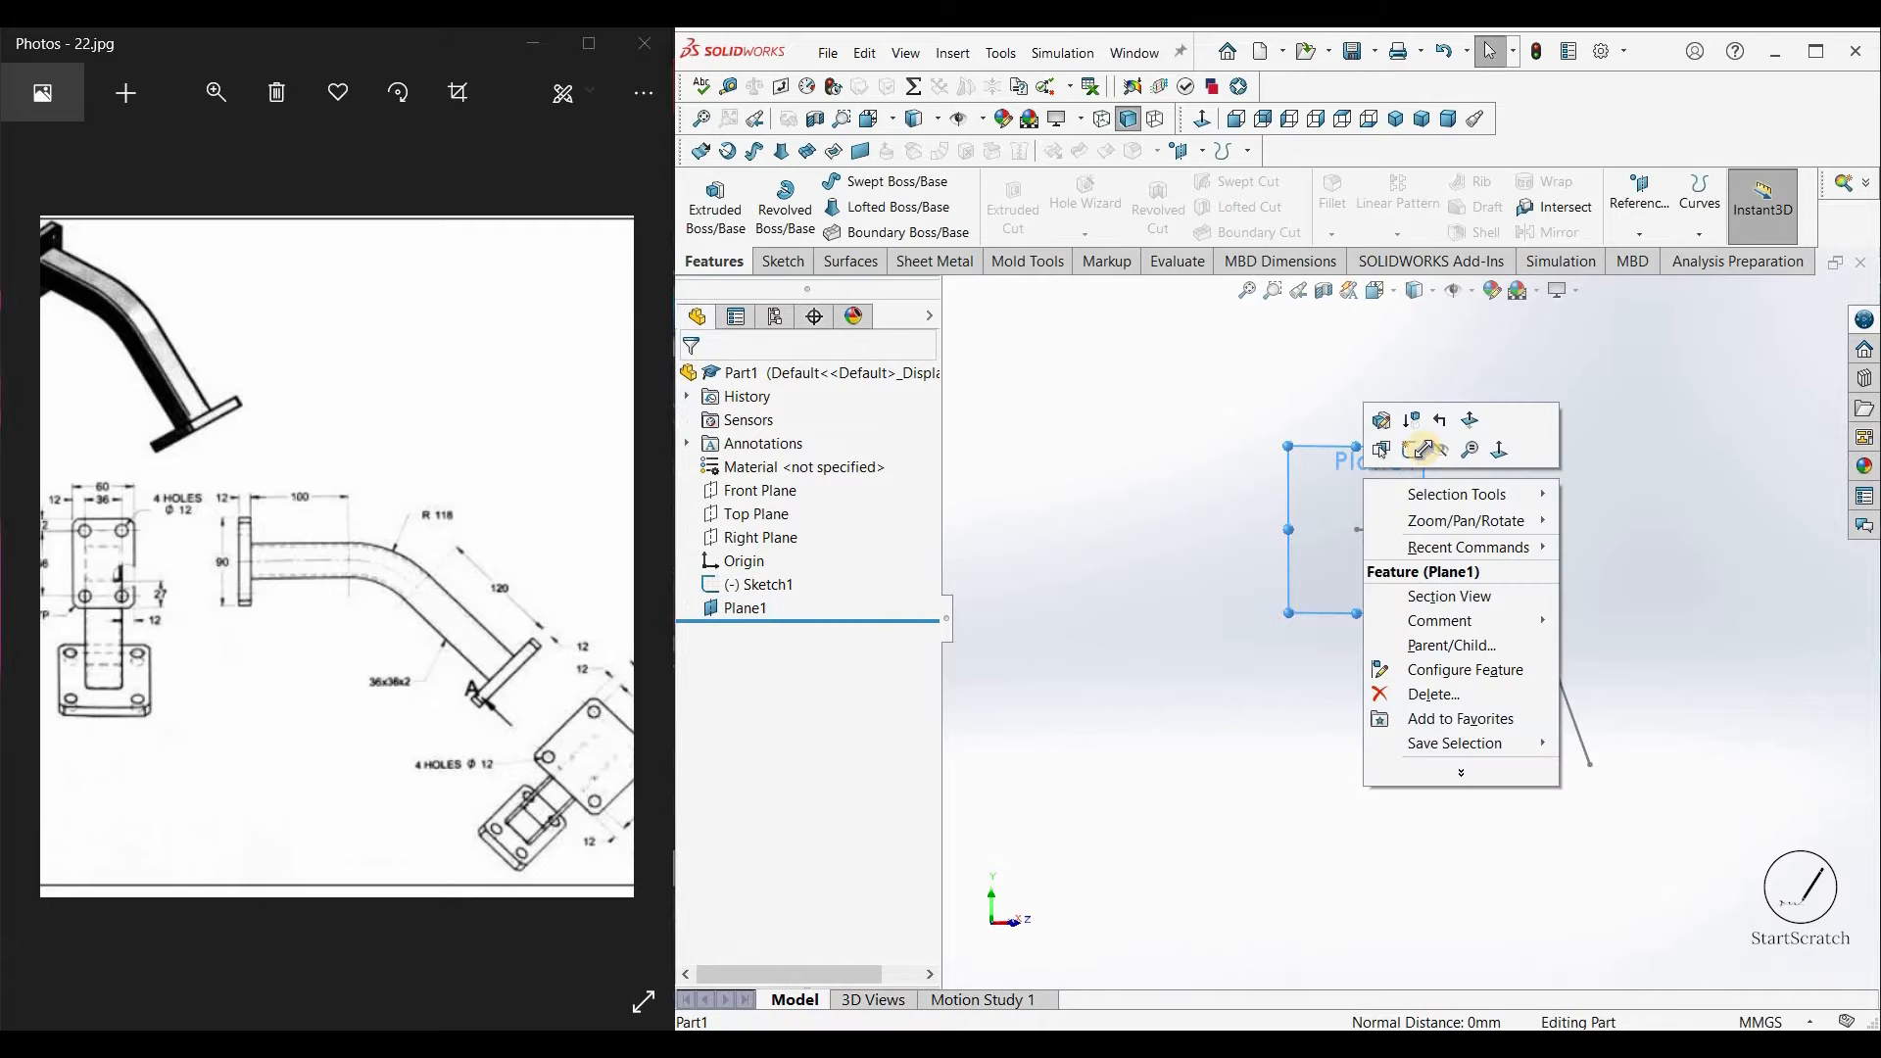
left_click(1399, 461)
key("space")
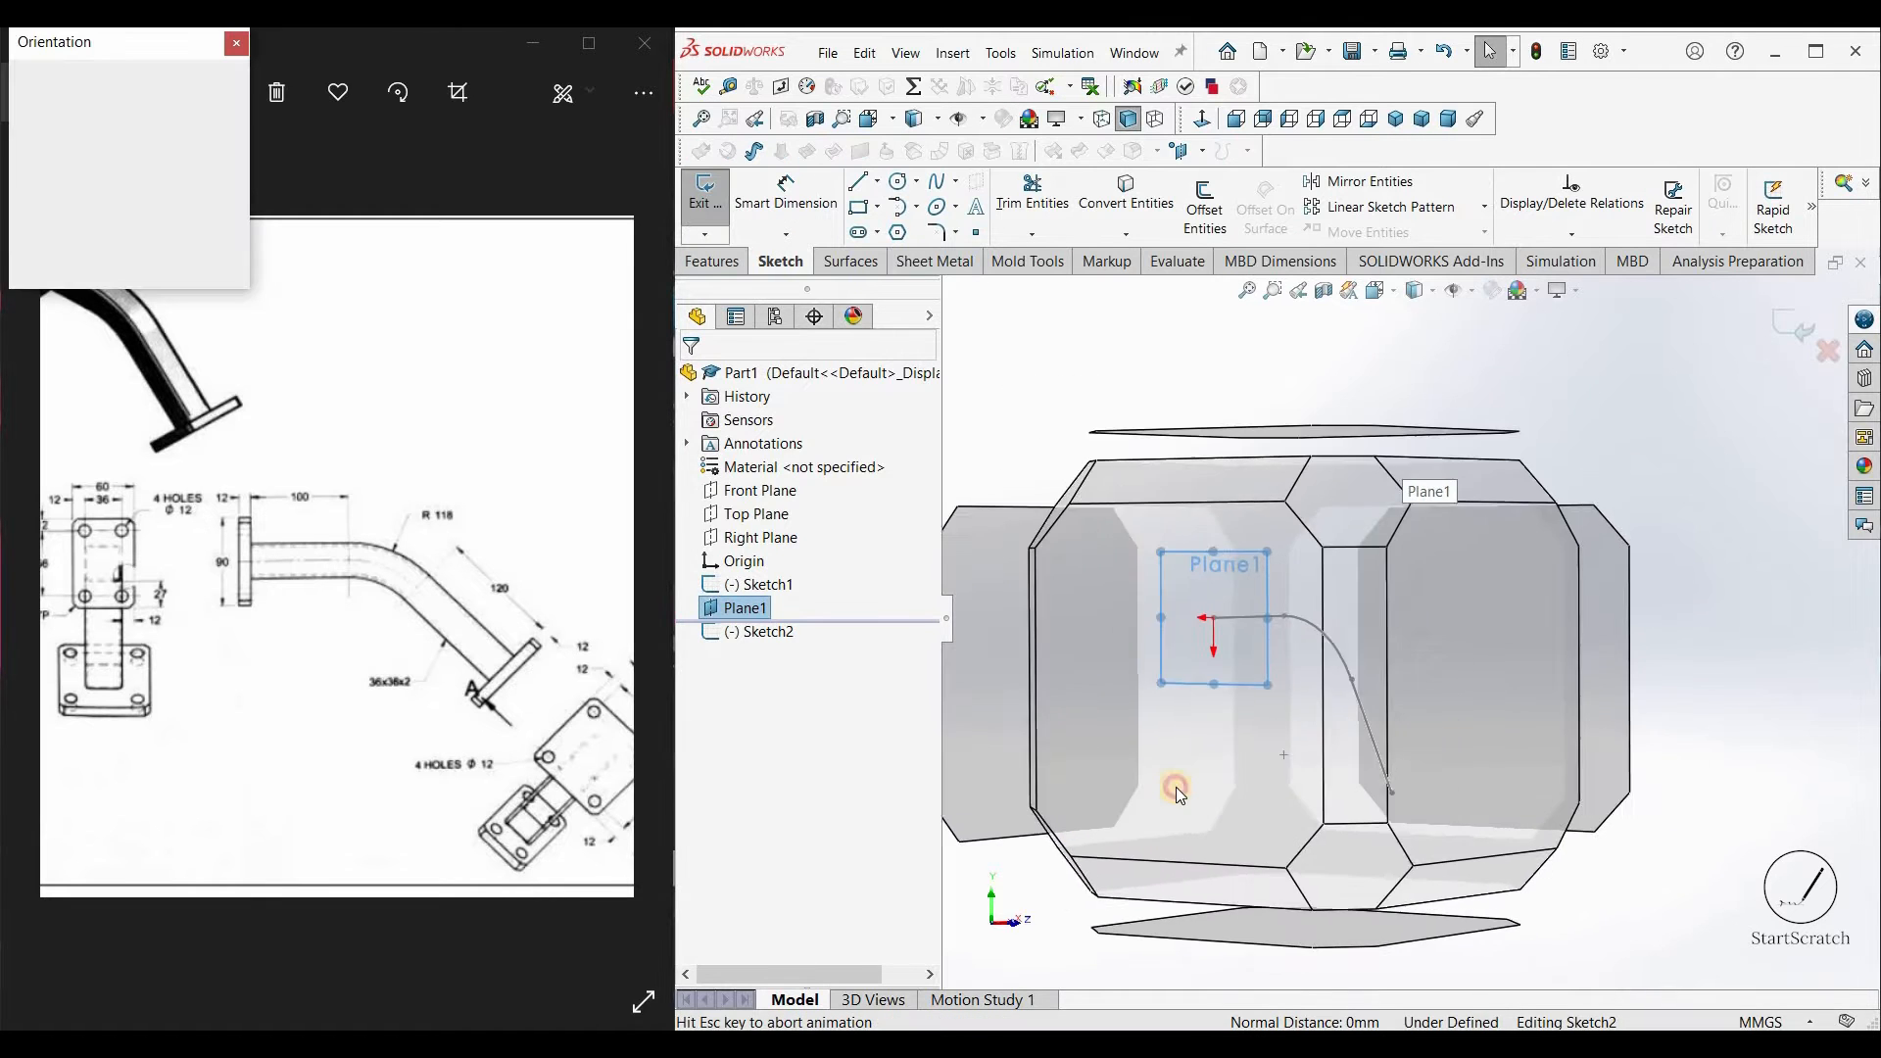
left_click(1469, 455)
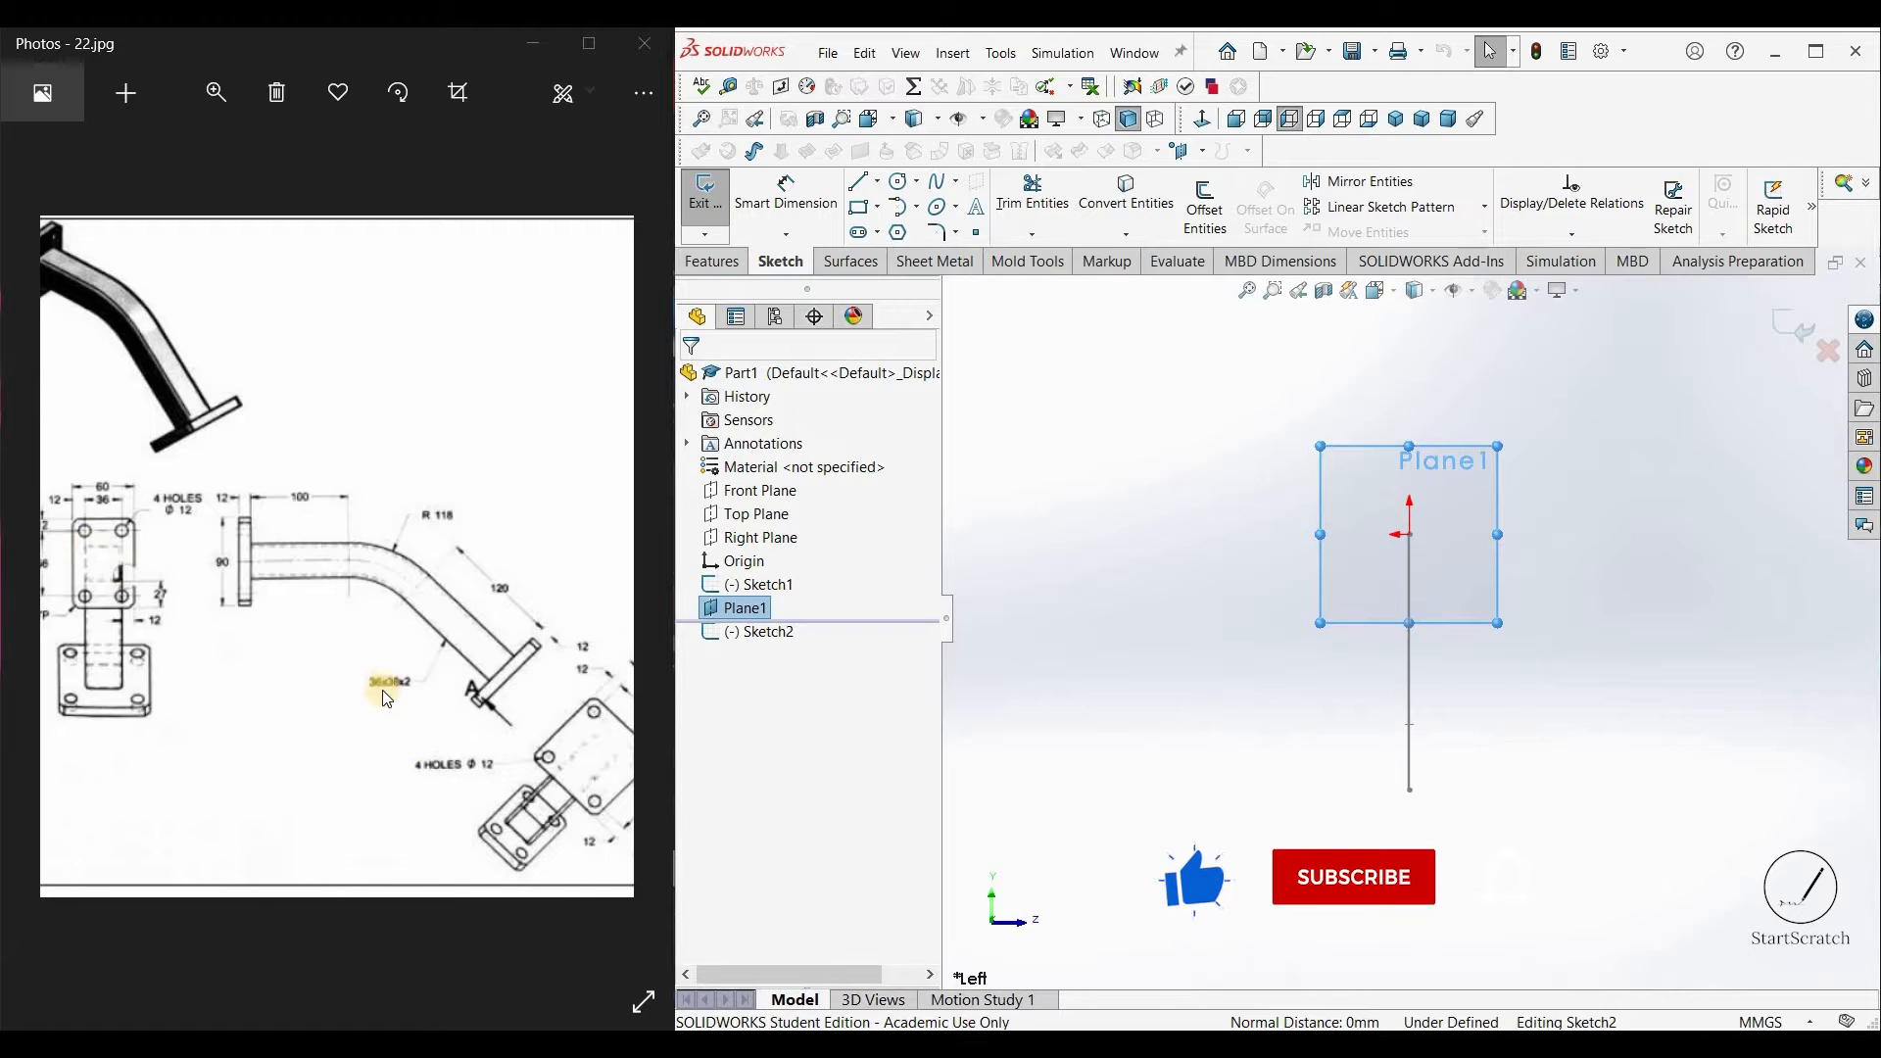
left_click(877, 208)
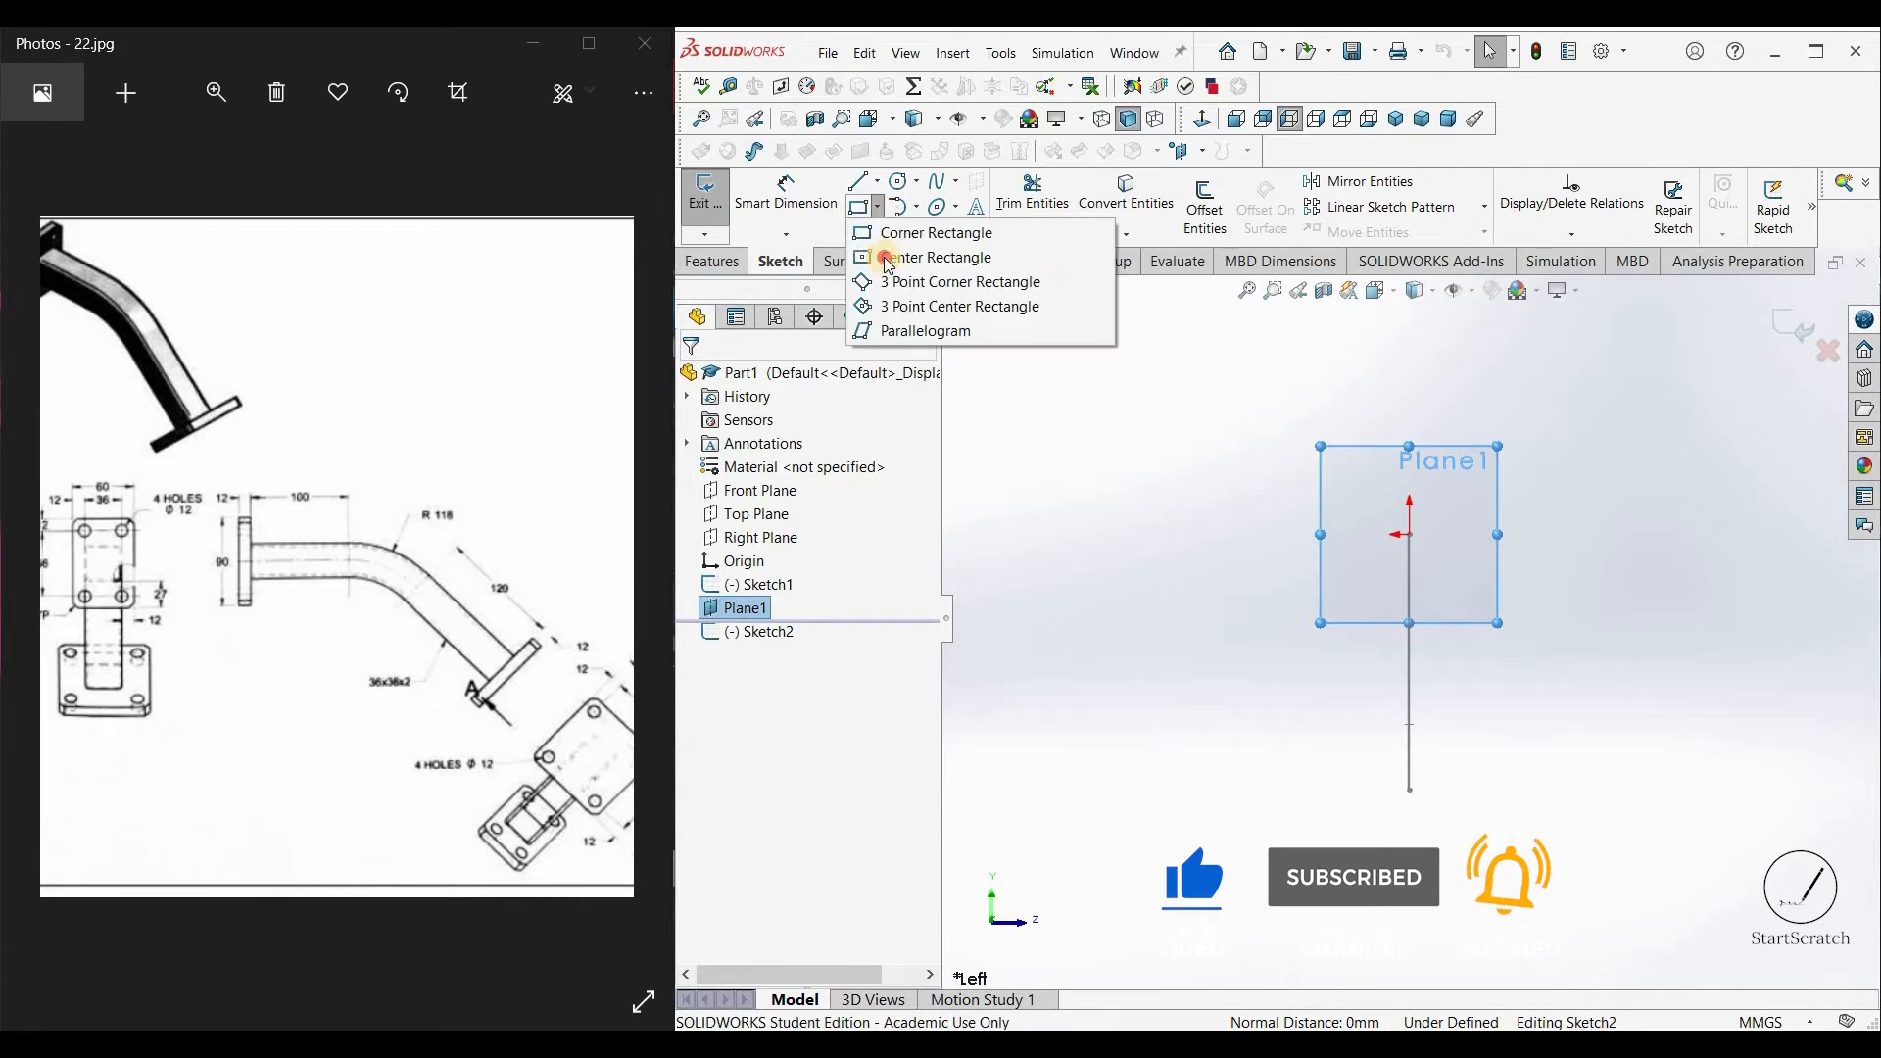
left_click(936, 257)
left_click(1409, 534)
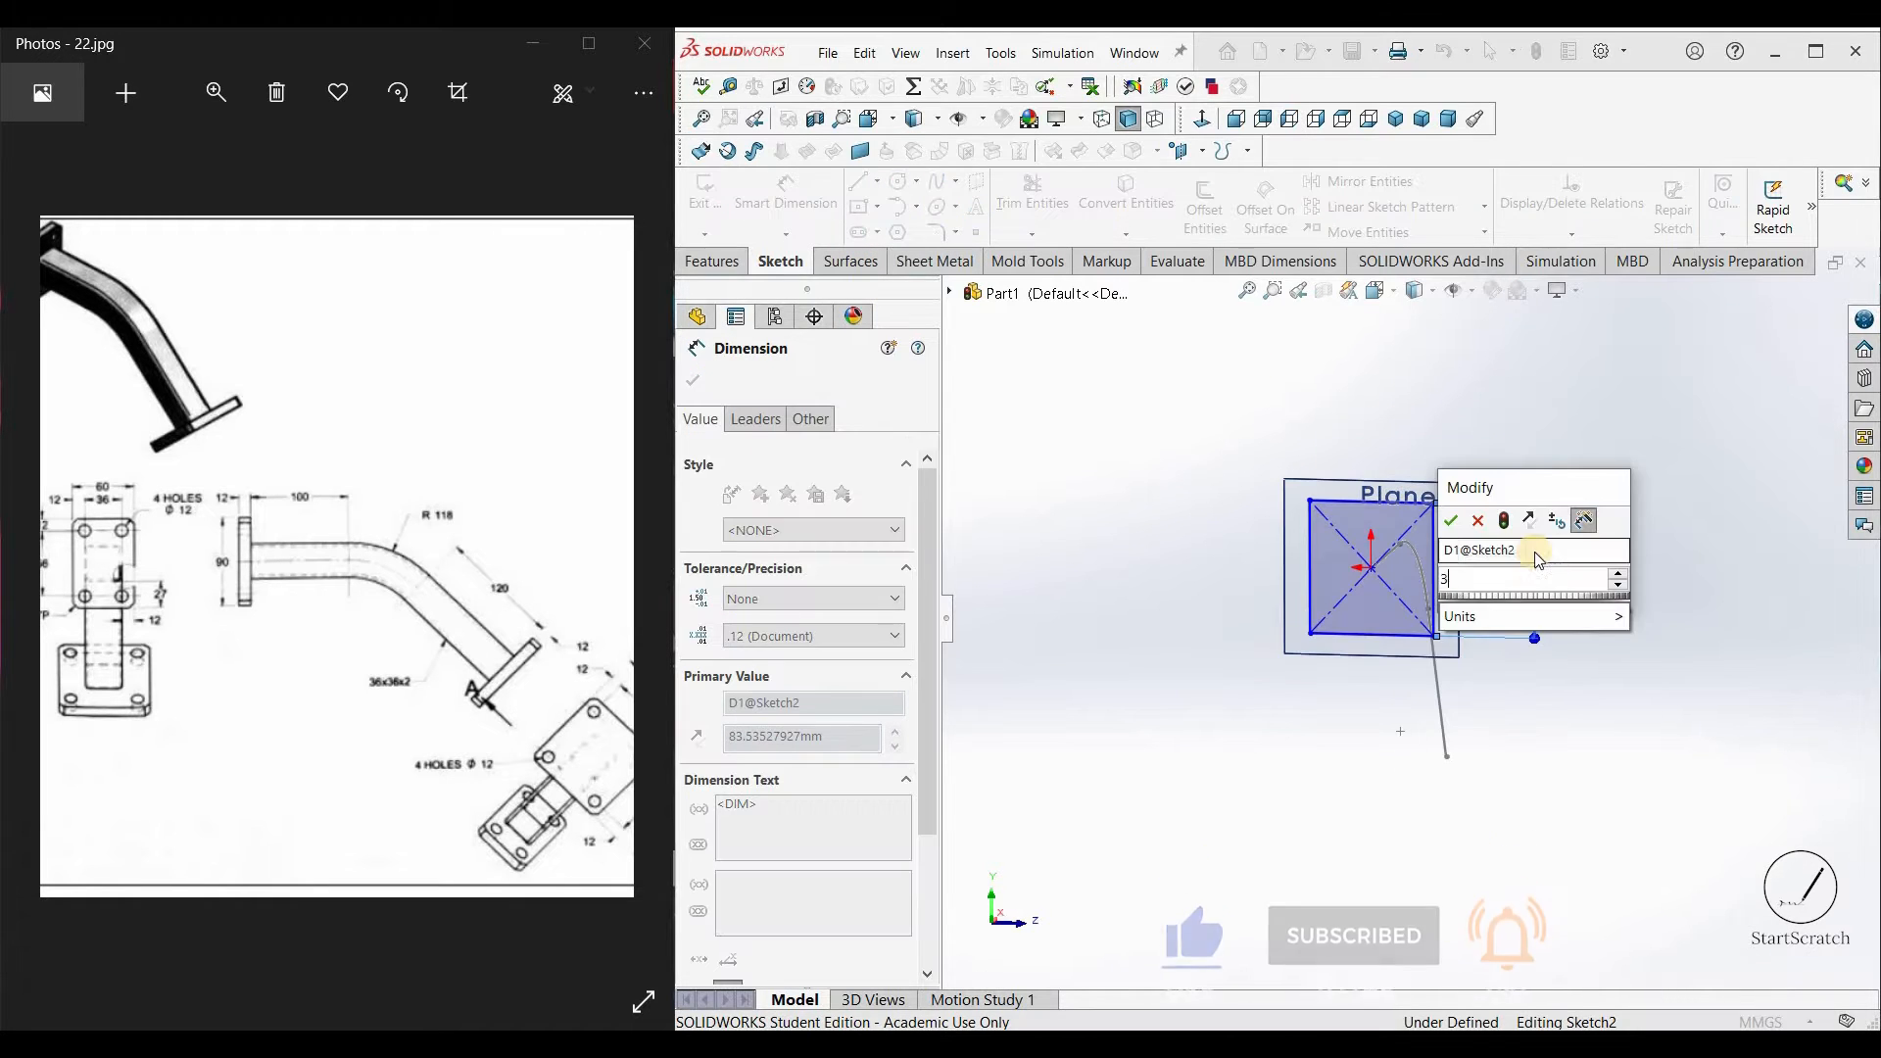
Step: Dimension the rectangle as 36 mm high and 36 mm wide, and exit the profile sketch
key("Return")
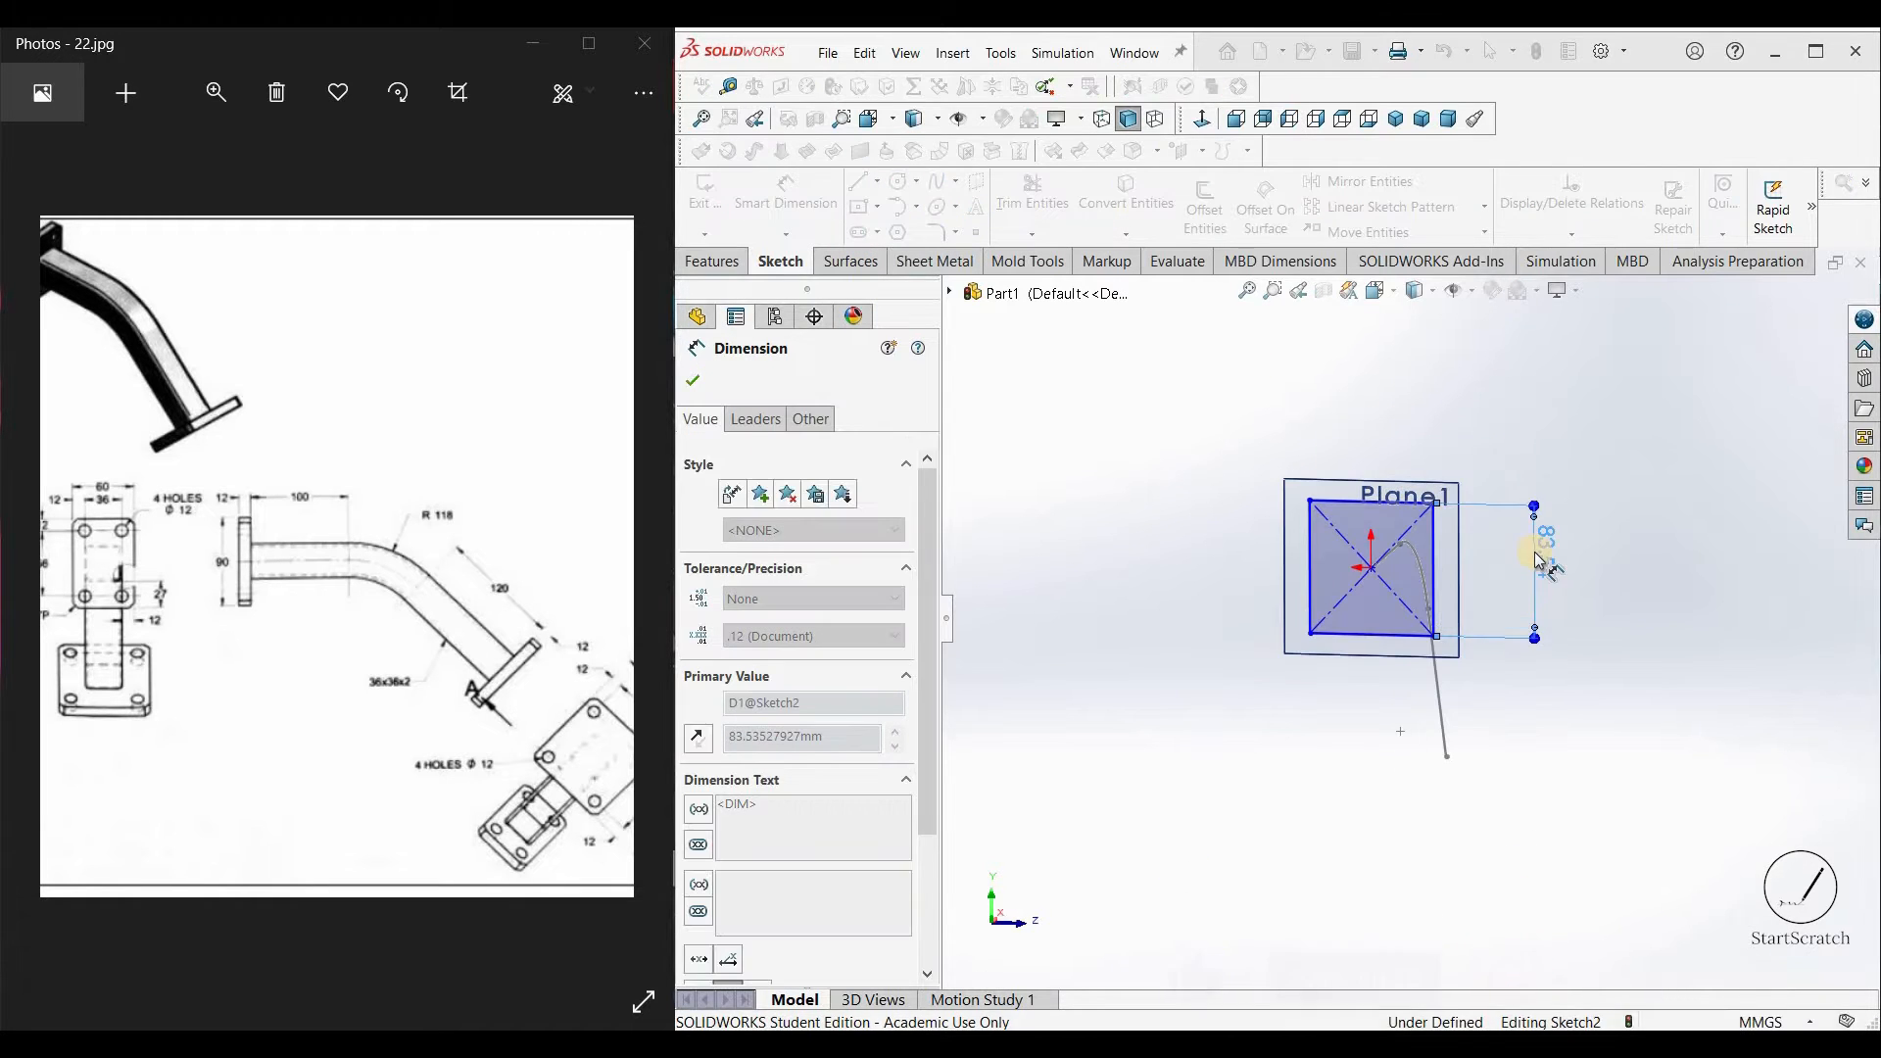
left_click(1377, 513)
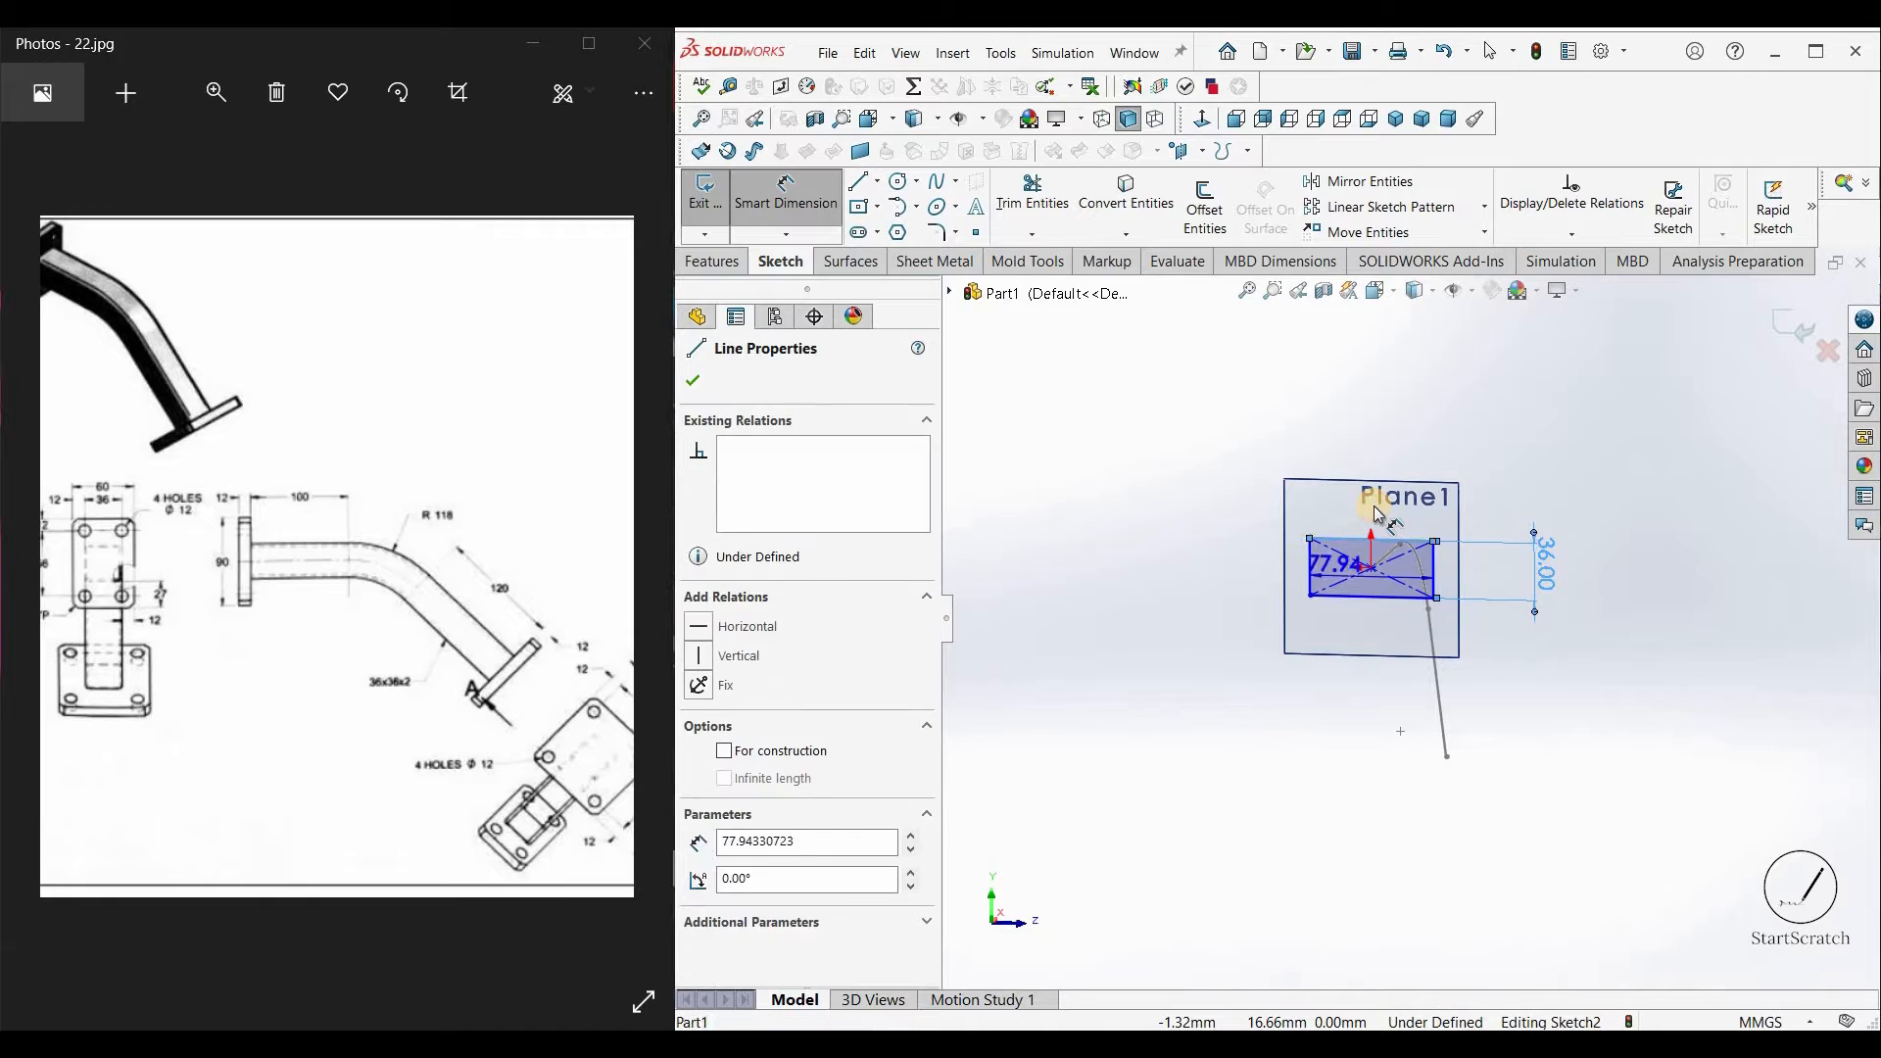
left_click(1373, 506)
type("36")
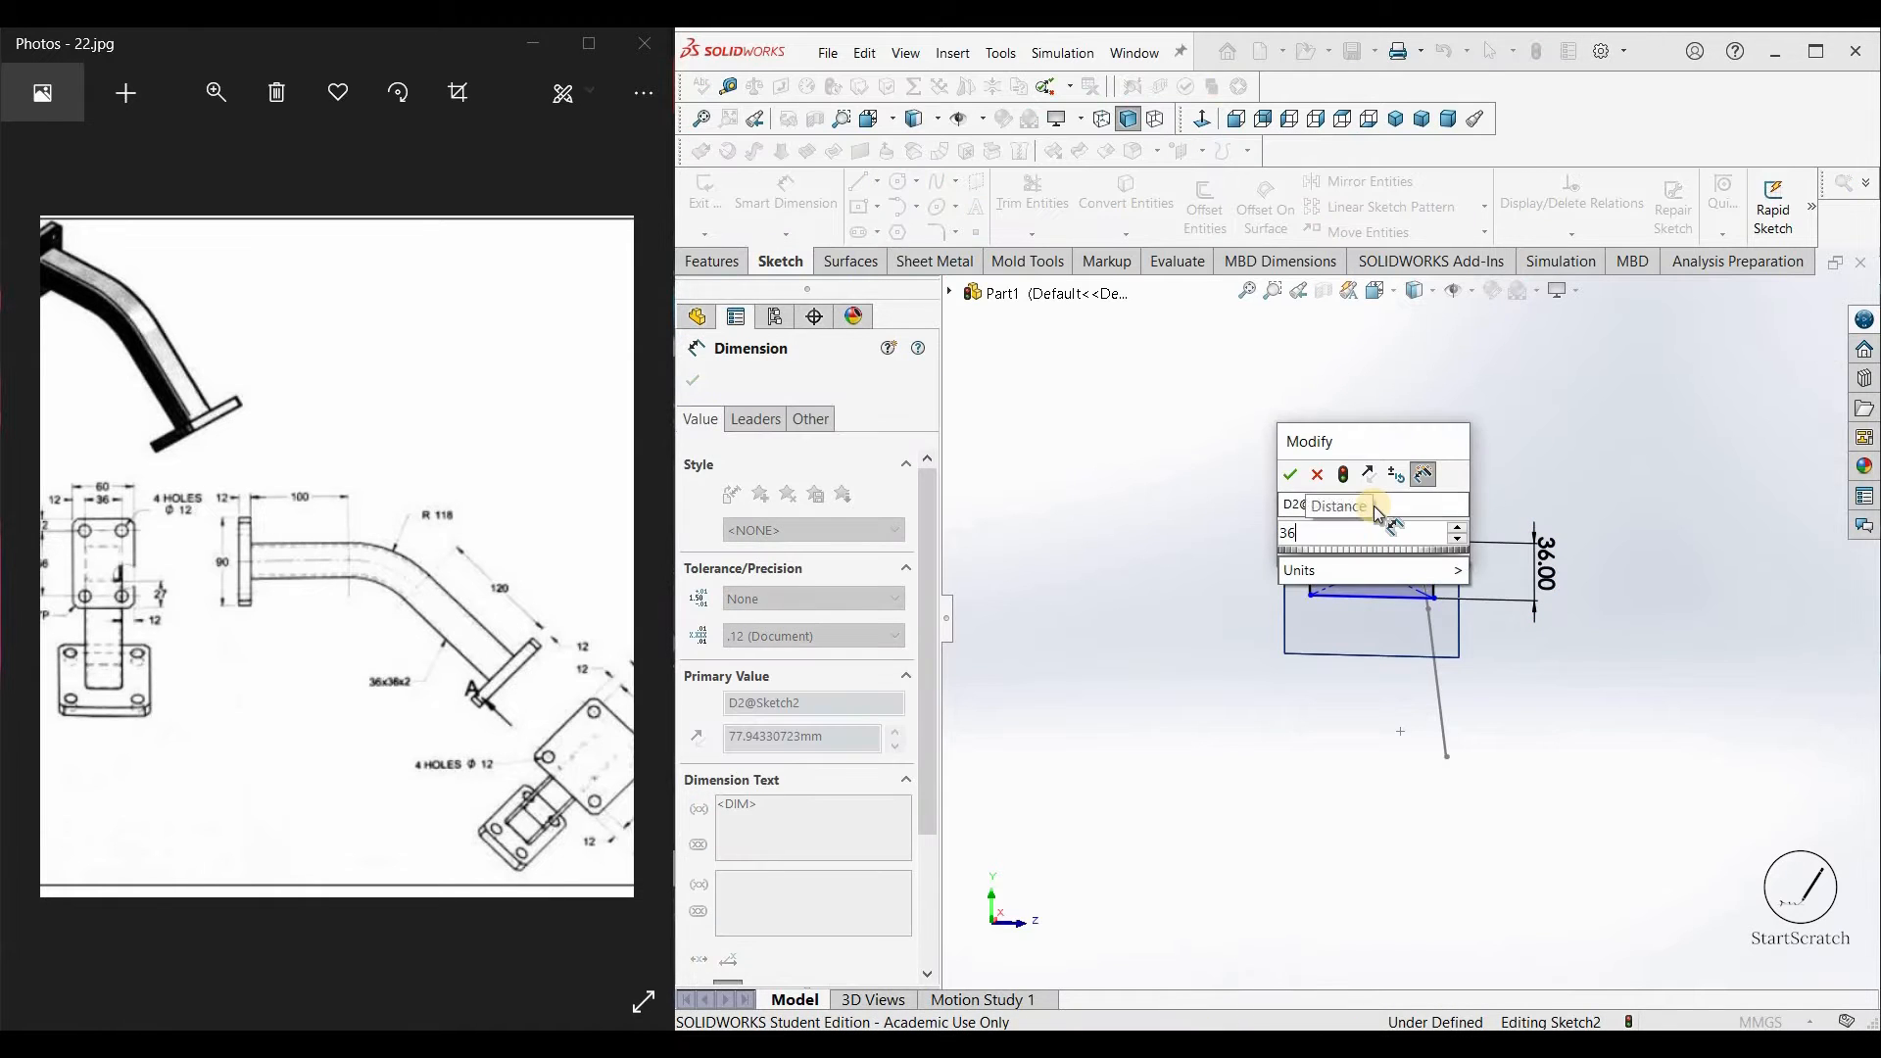
key("Return")
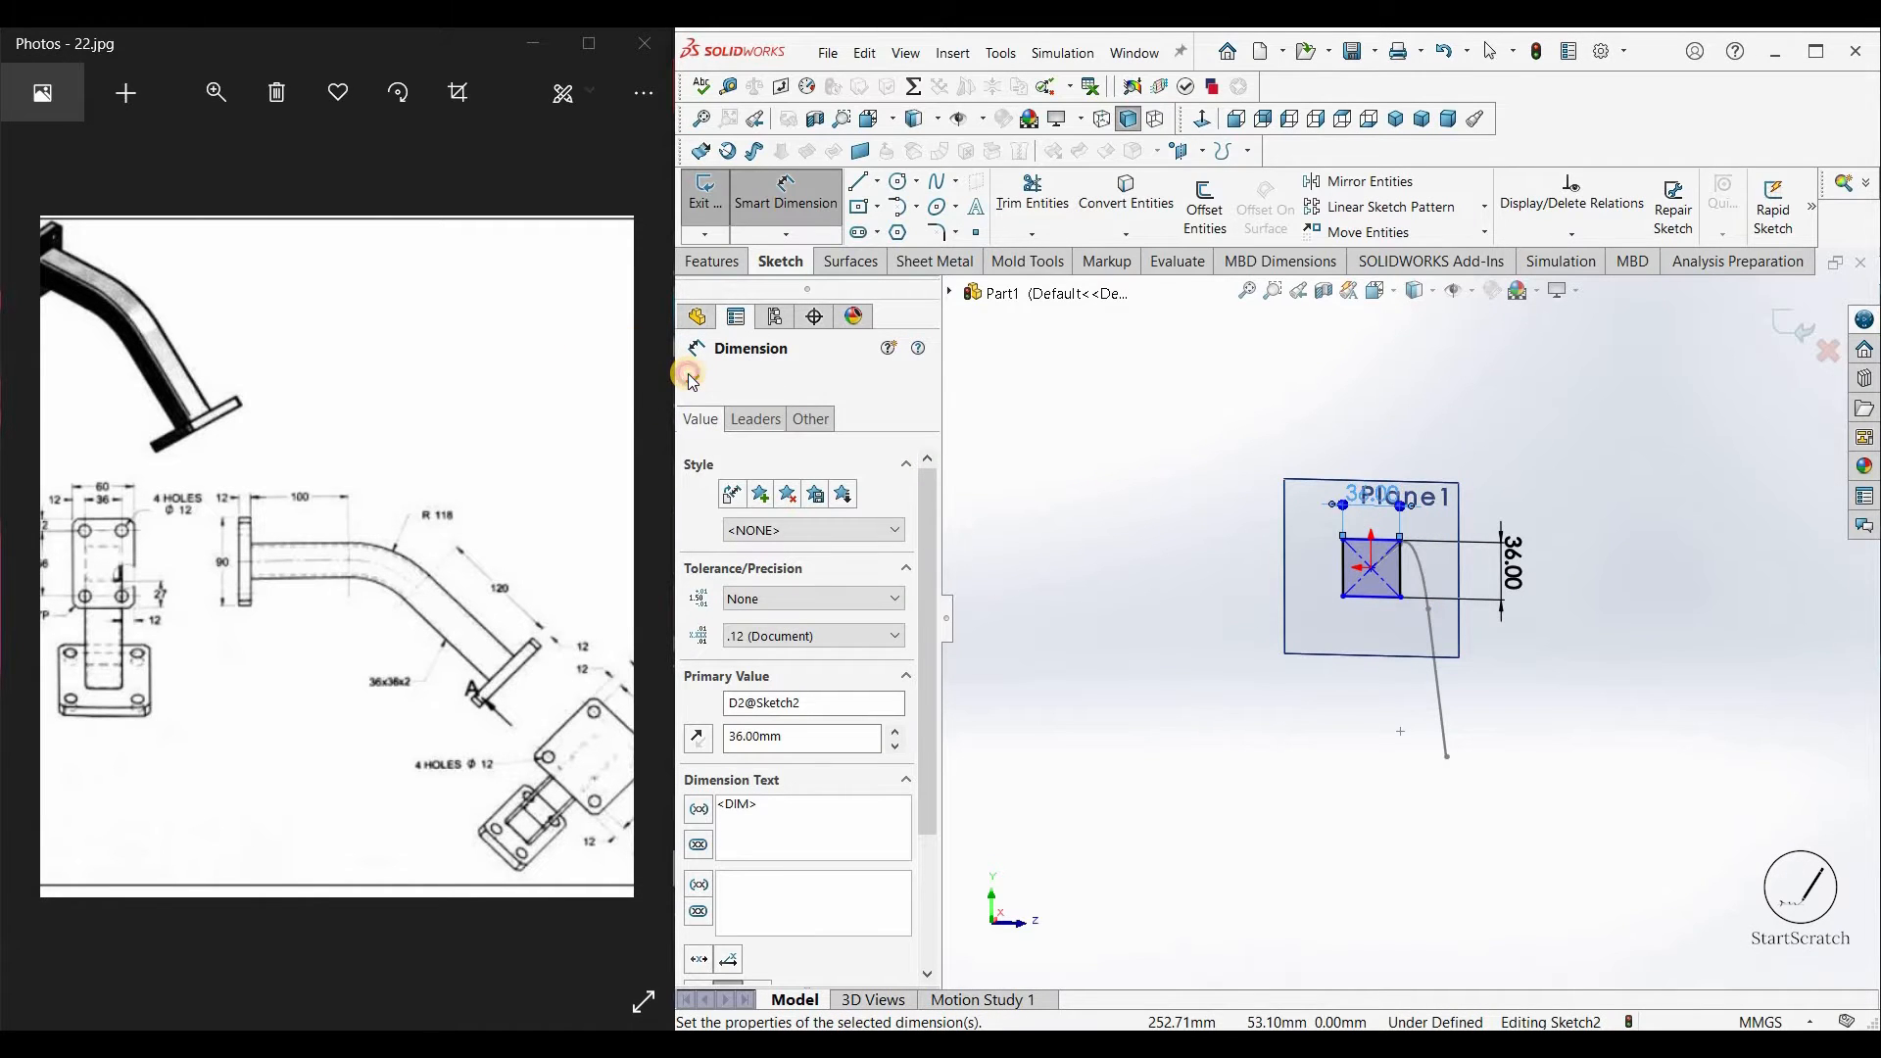
key("Escape")
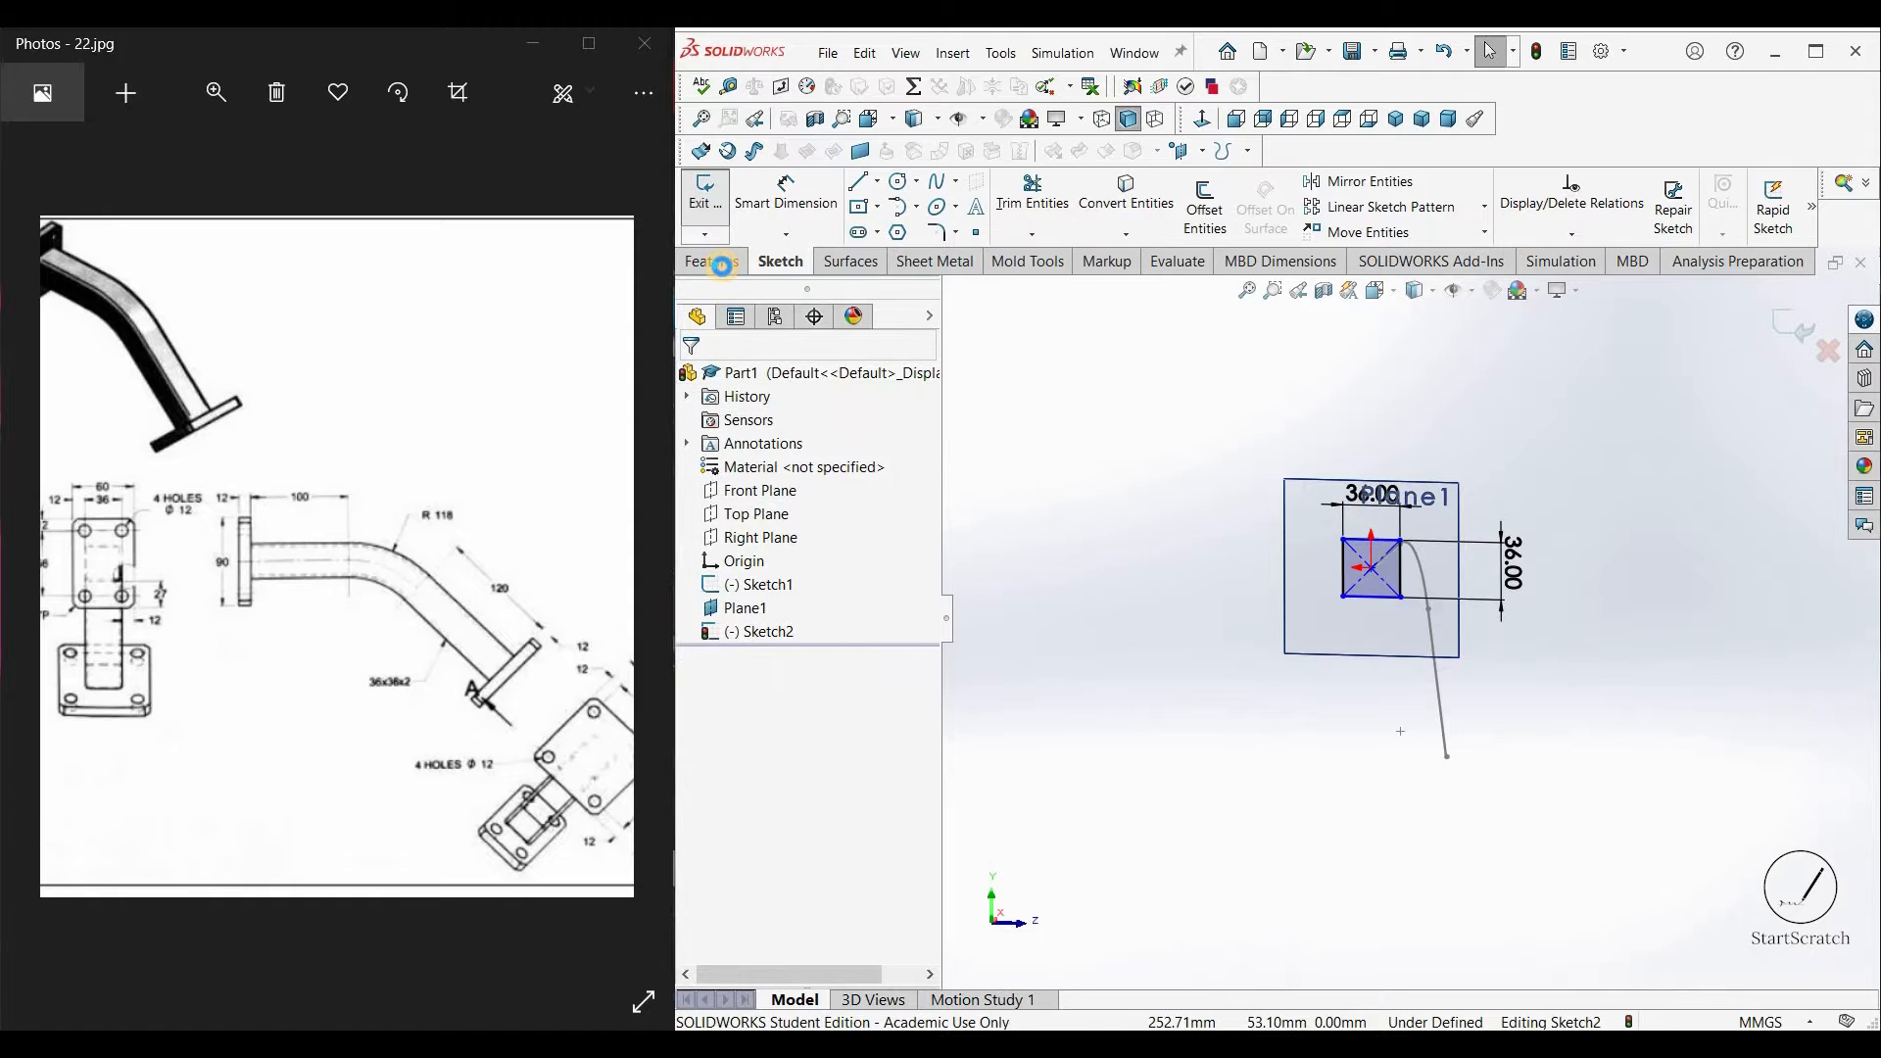
left_click(723, 265)
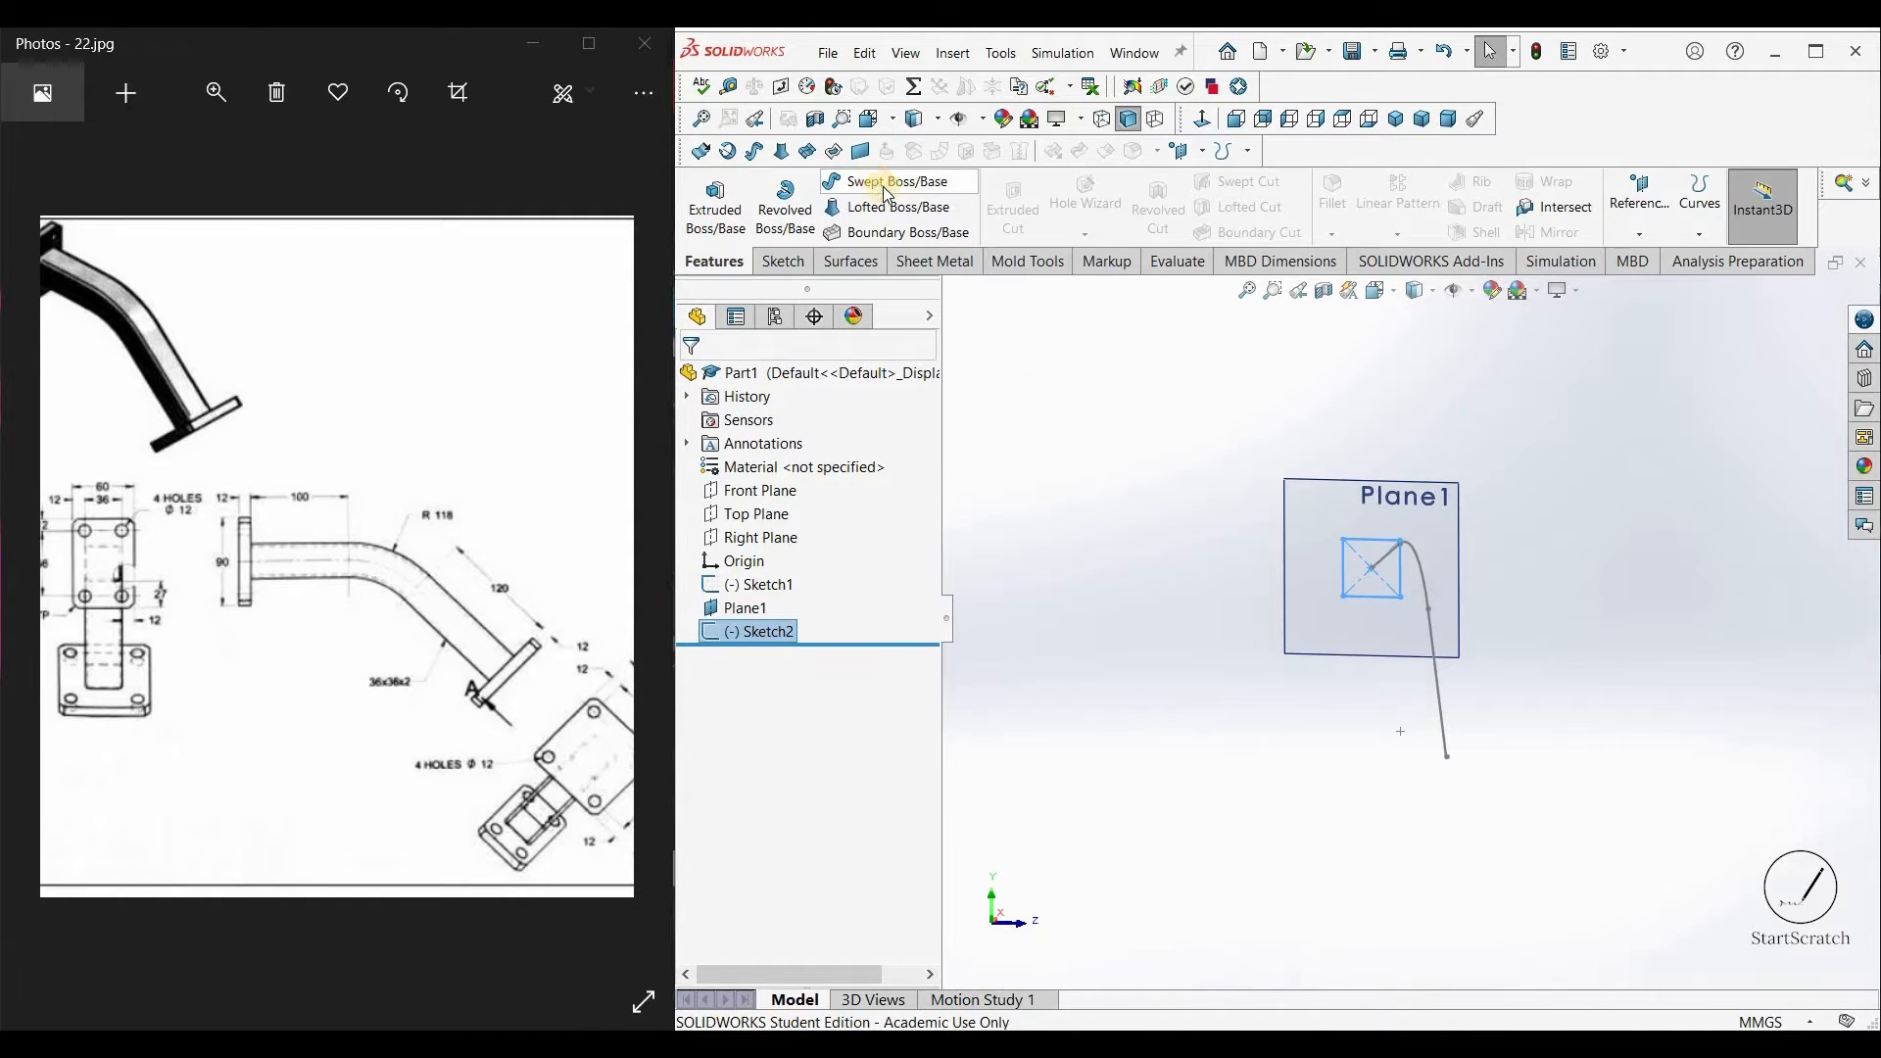
Step: Sweep the 36 mm square profile along the bent path sketch as a solid boss
middle_click_drag(1213, 549, 1310, 545)
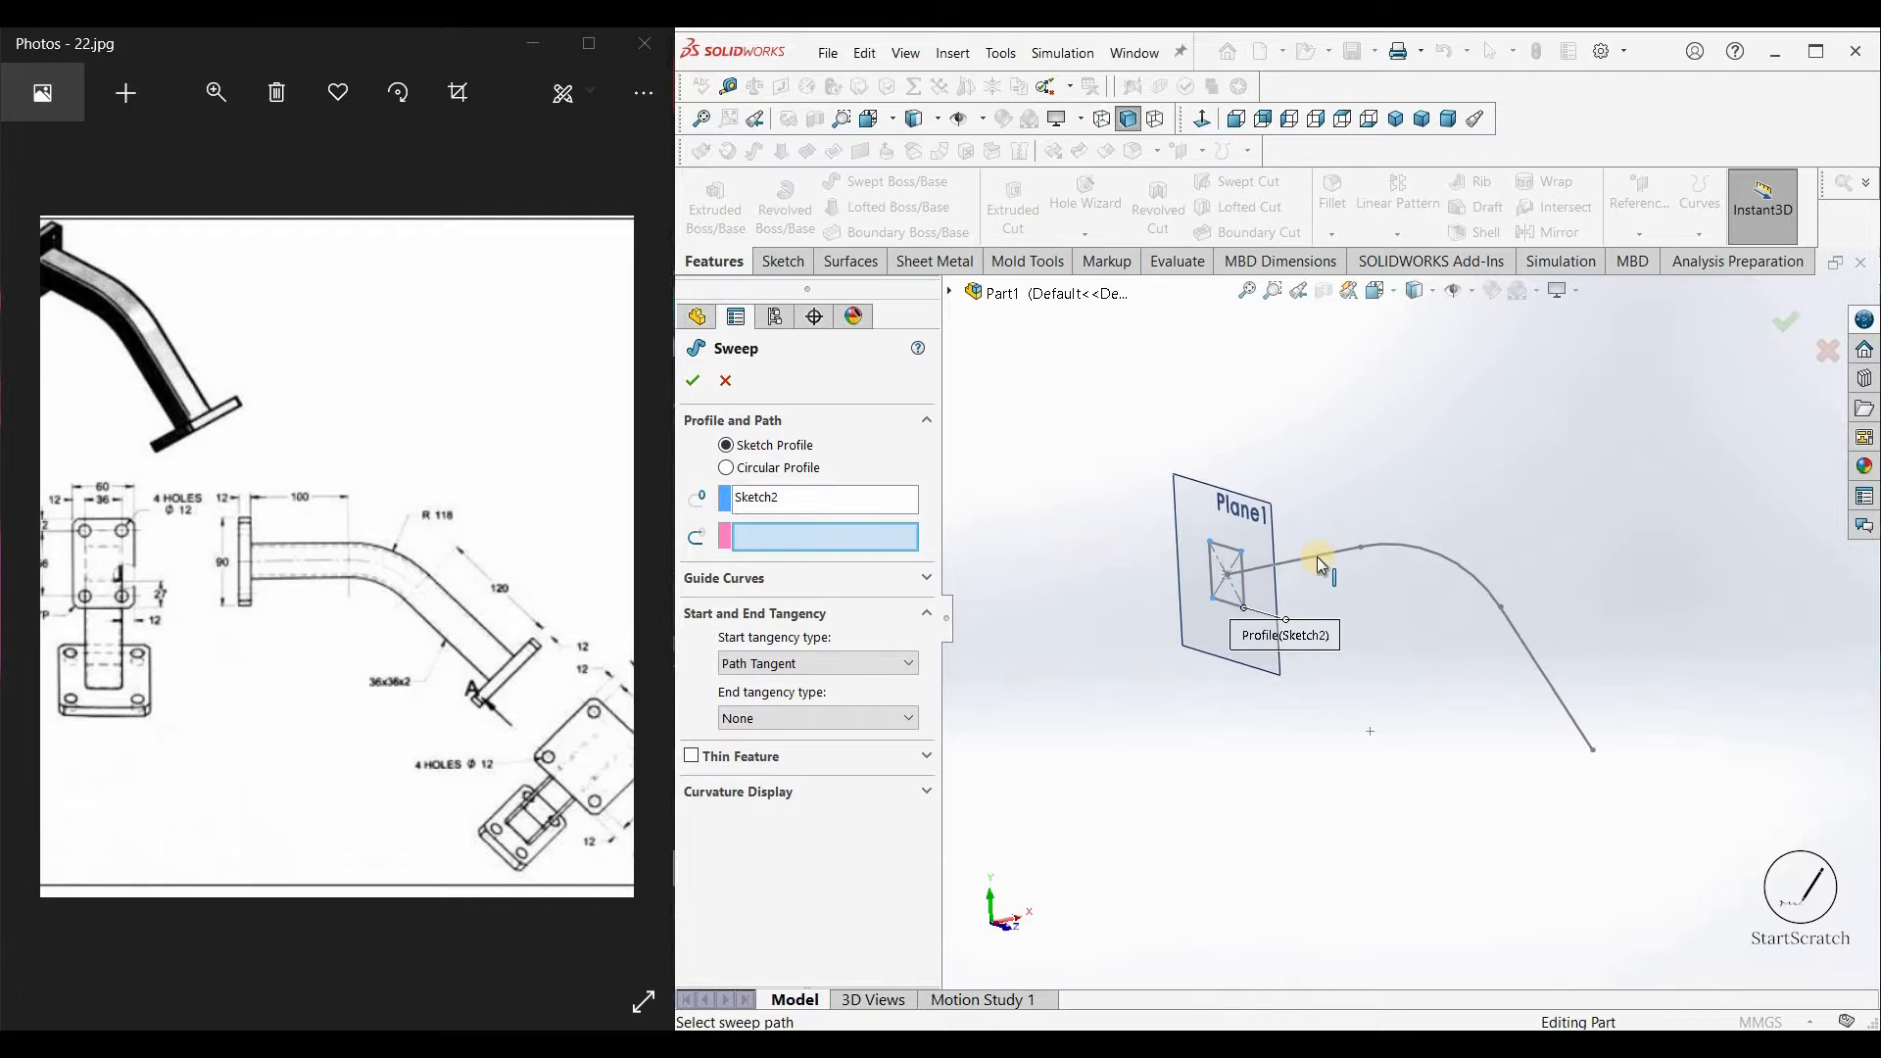
left_click(1398, 552)
key("Return")
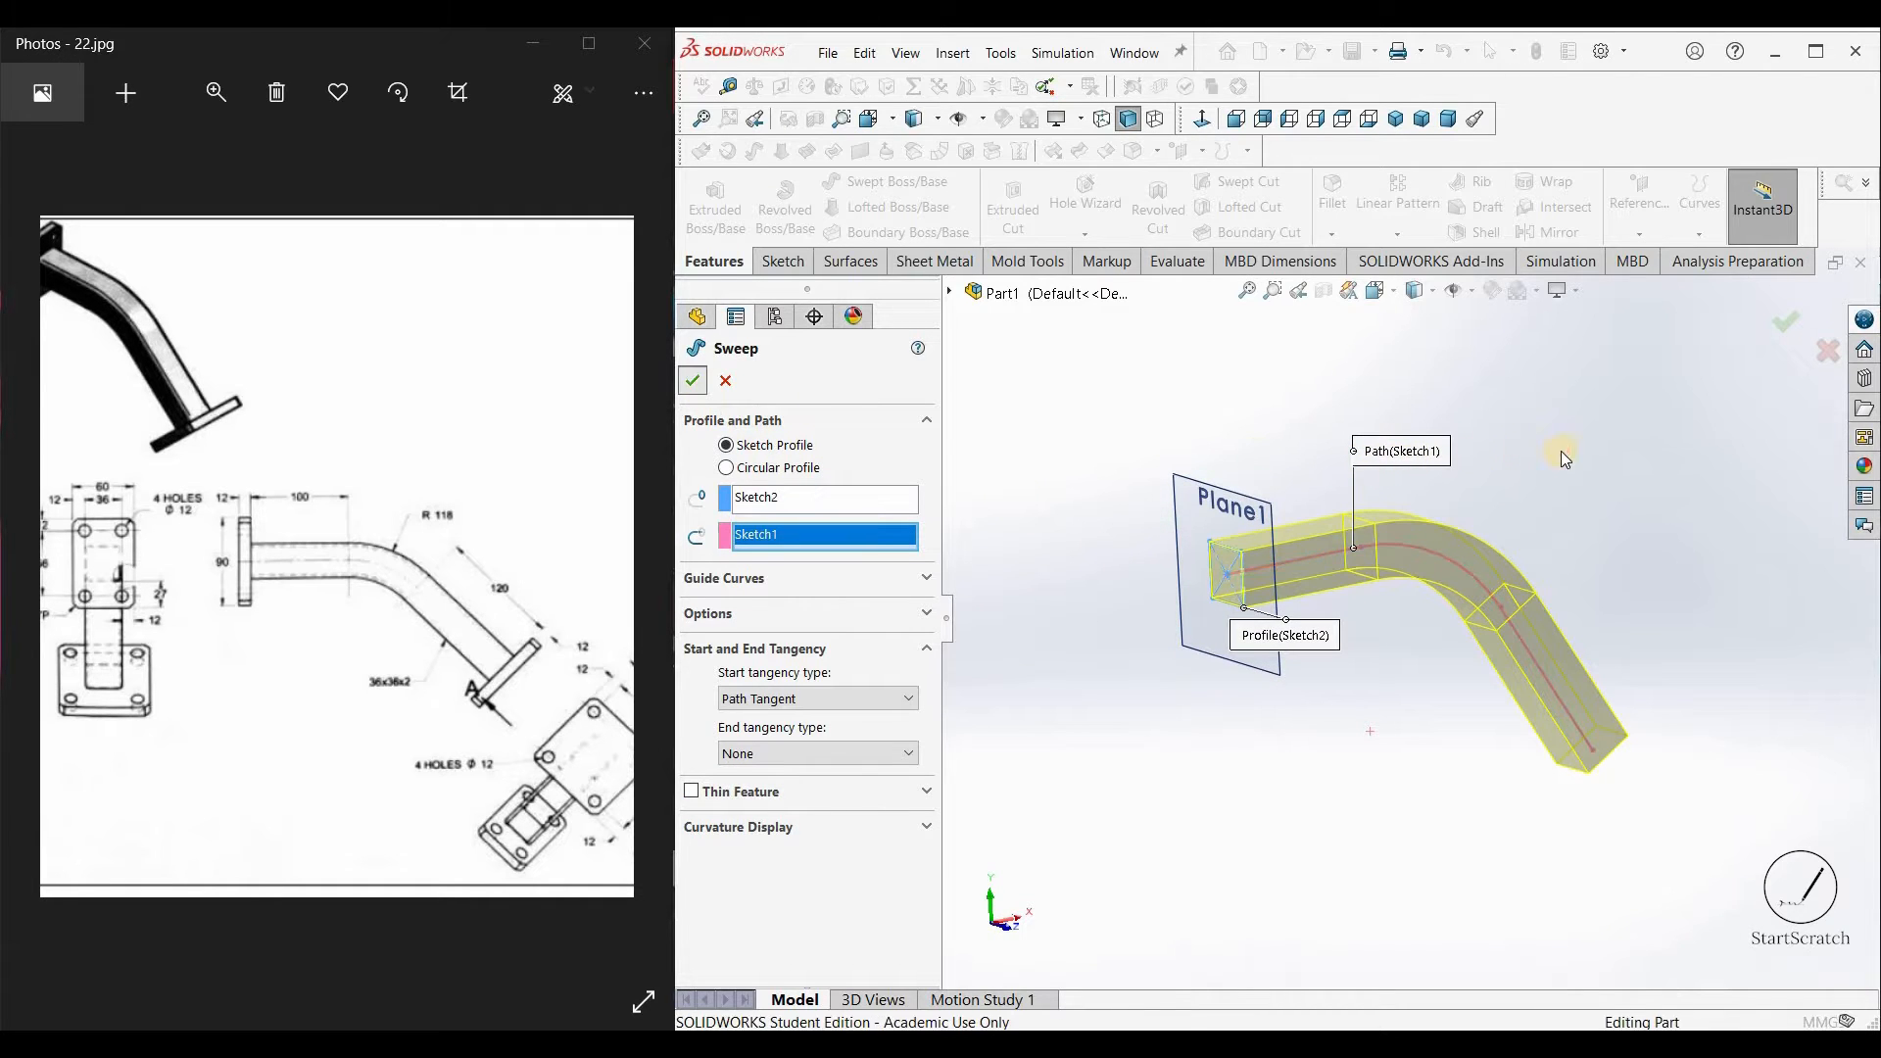
mouse_move(1398, 429)
middle_mouse_down()
mouse_move(1391, 449)
mouse_move(1533, 422)
mouse_move(1623, 439)
mouse_move(1377, 429)
mouse_move(1371, 338)
mouse_move(1396, 441)
mouse_move(1606, 446)
mouse_move(1567, 441)
middle_mouse_up()
Step: Shift the reference drawing to show the end plate dimensions, and start a new face-on sketch on the plane at the bar's straight end
left_click(210, 566)
left_click_drag(382, 568, 409, 567)
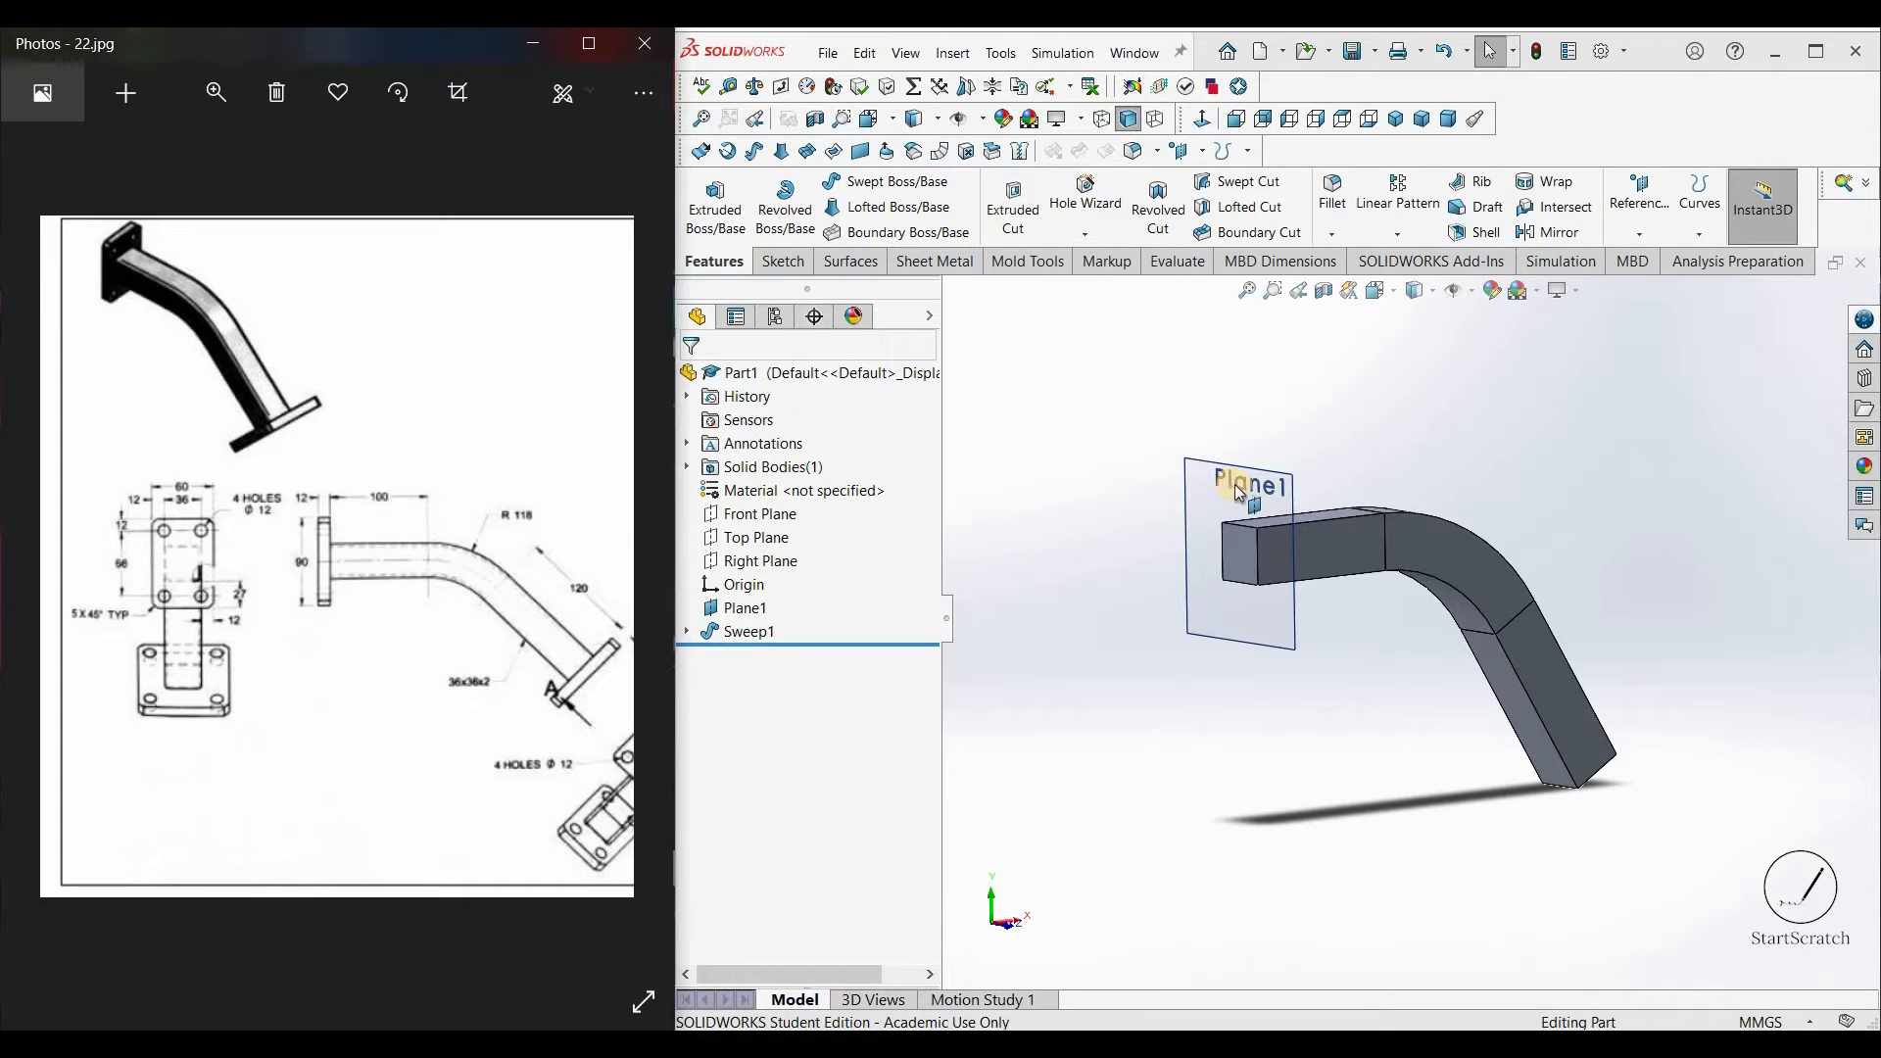
left_click(1266, 461)
left_click(1310, 431)
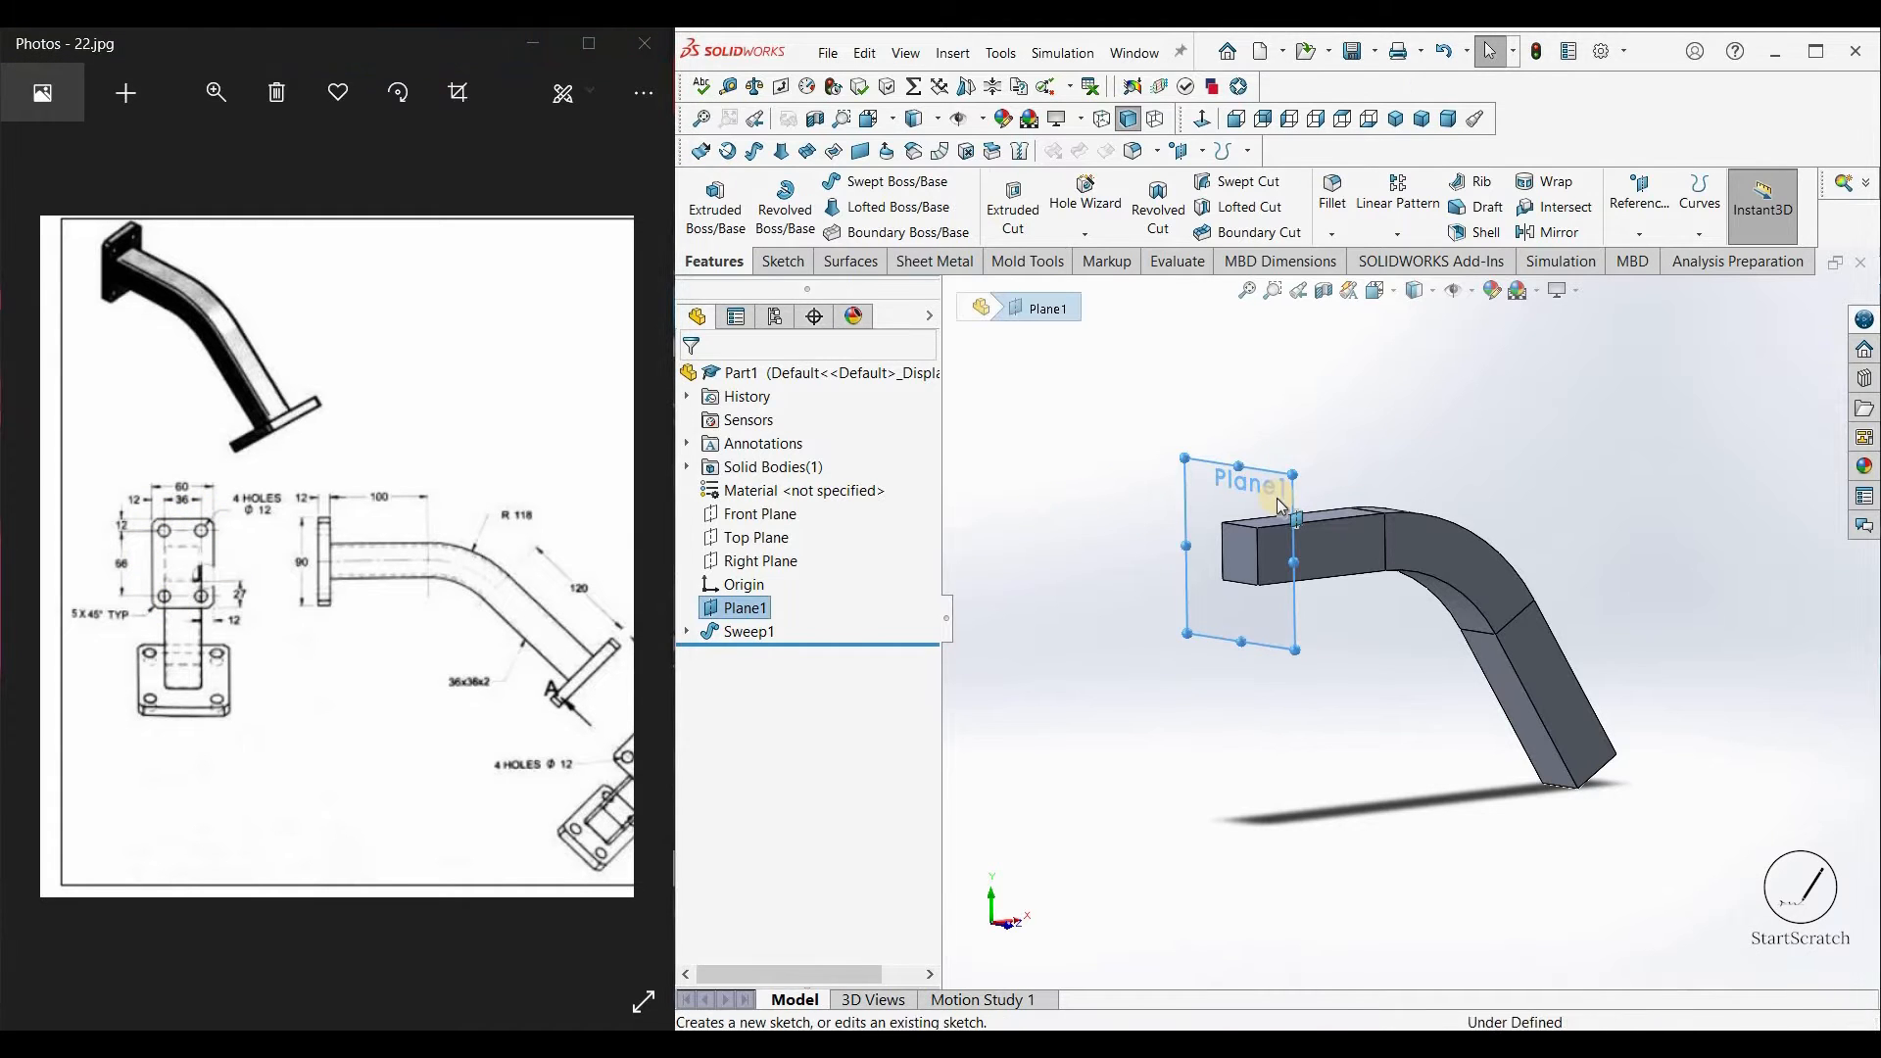
key("space")
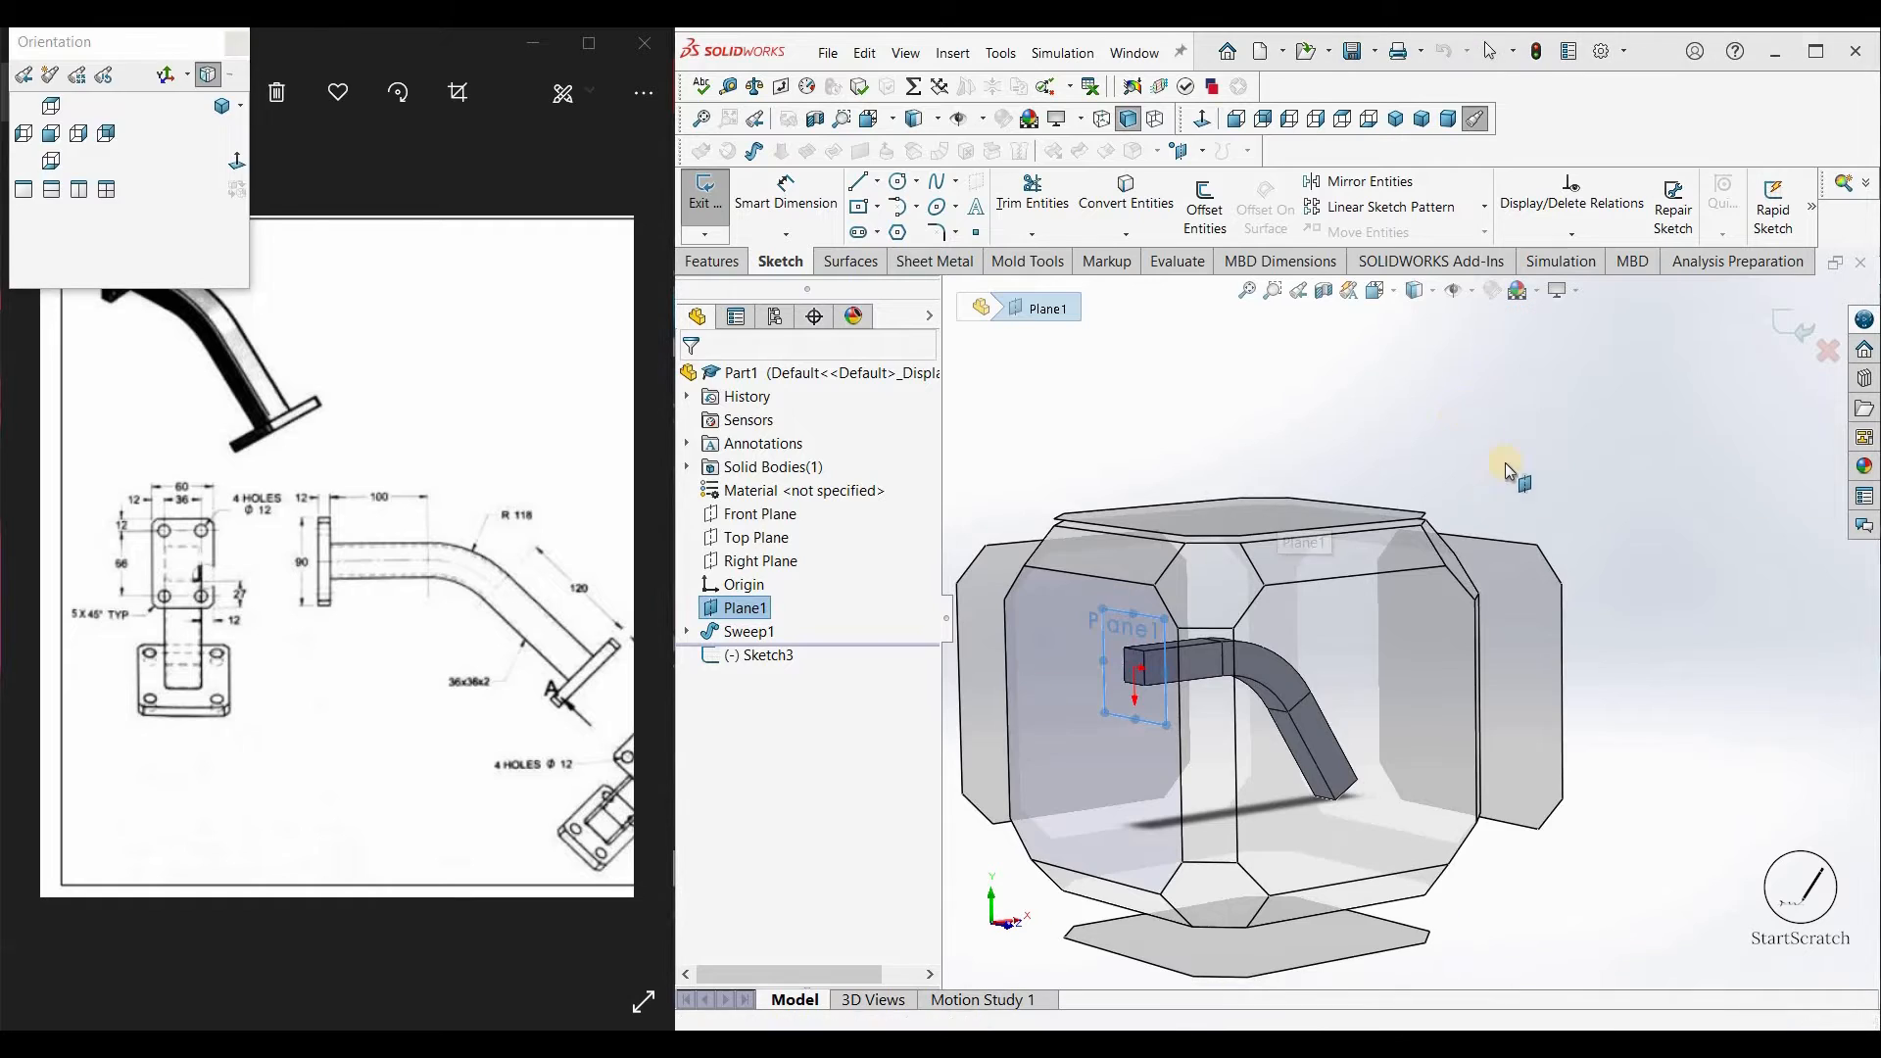
left_click(1505, 462)
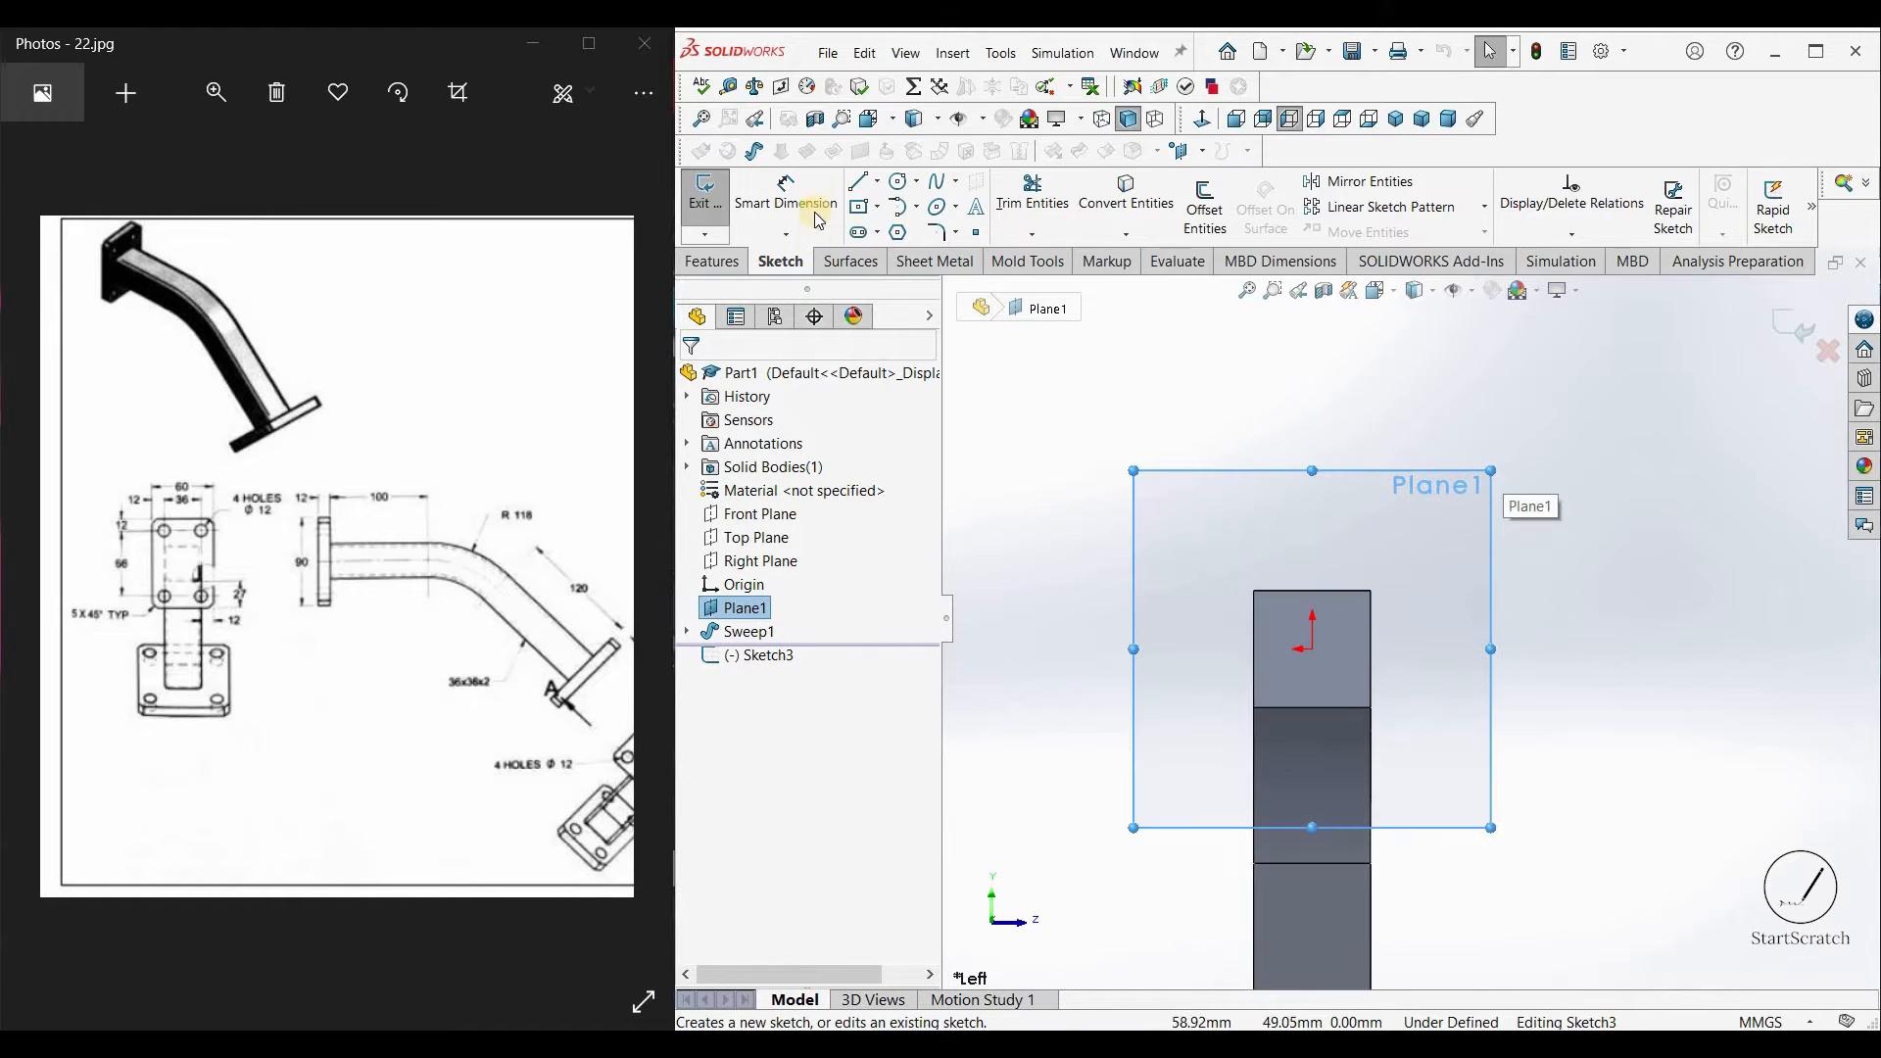
Step: Draw a center rectangle about 110 mm high around the origin for the end plate outline
left_click(877, 207)
left_click(940, 252)
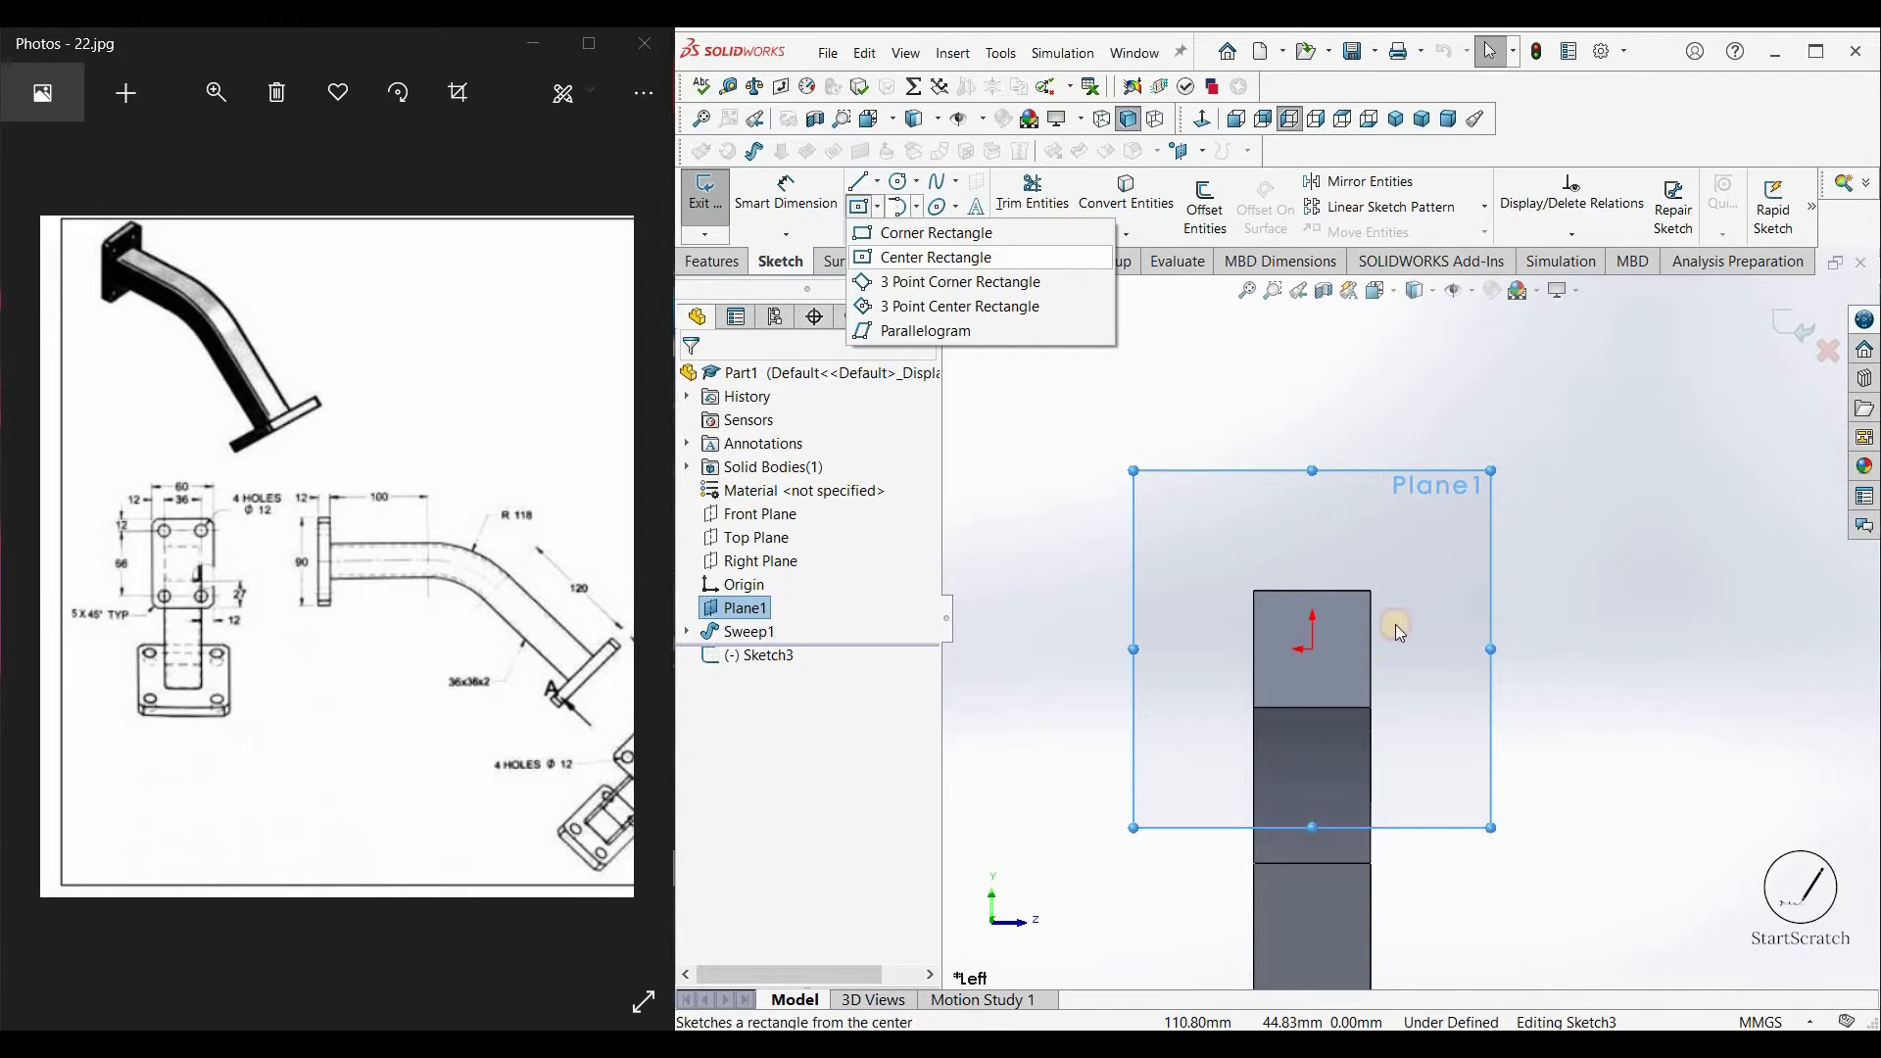
left_click(1312, 647)
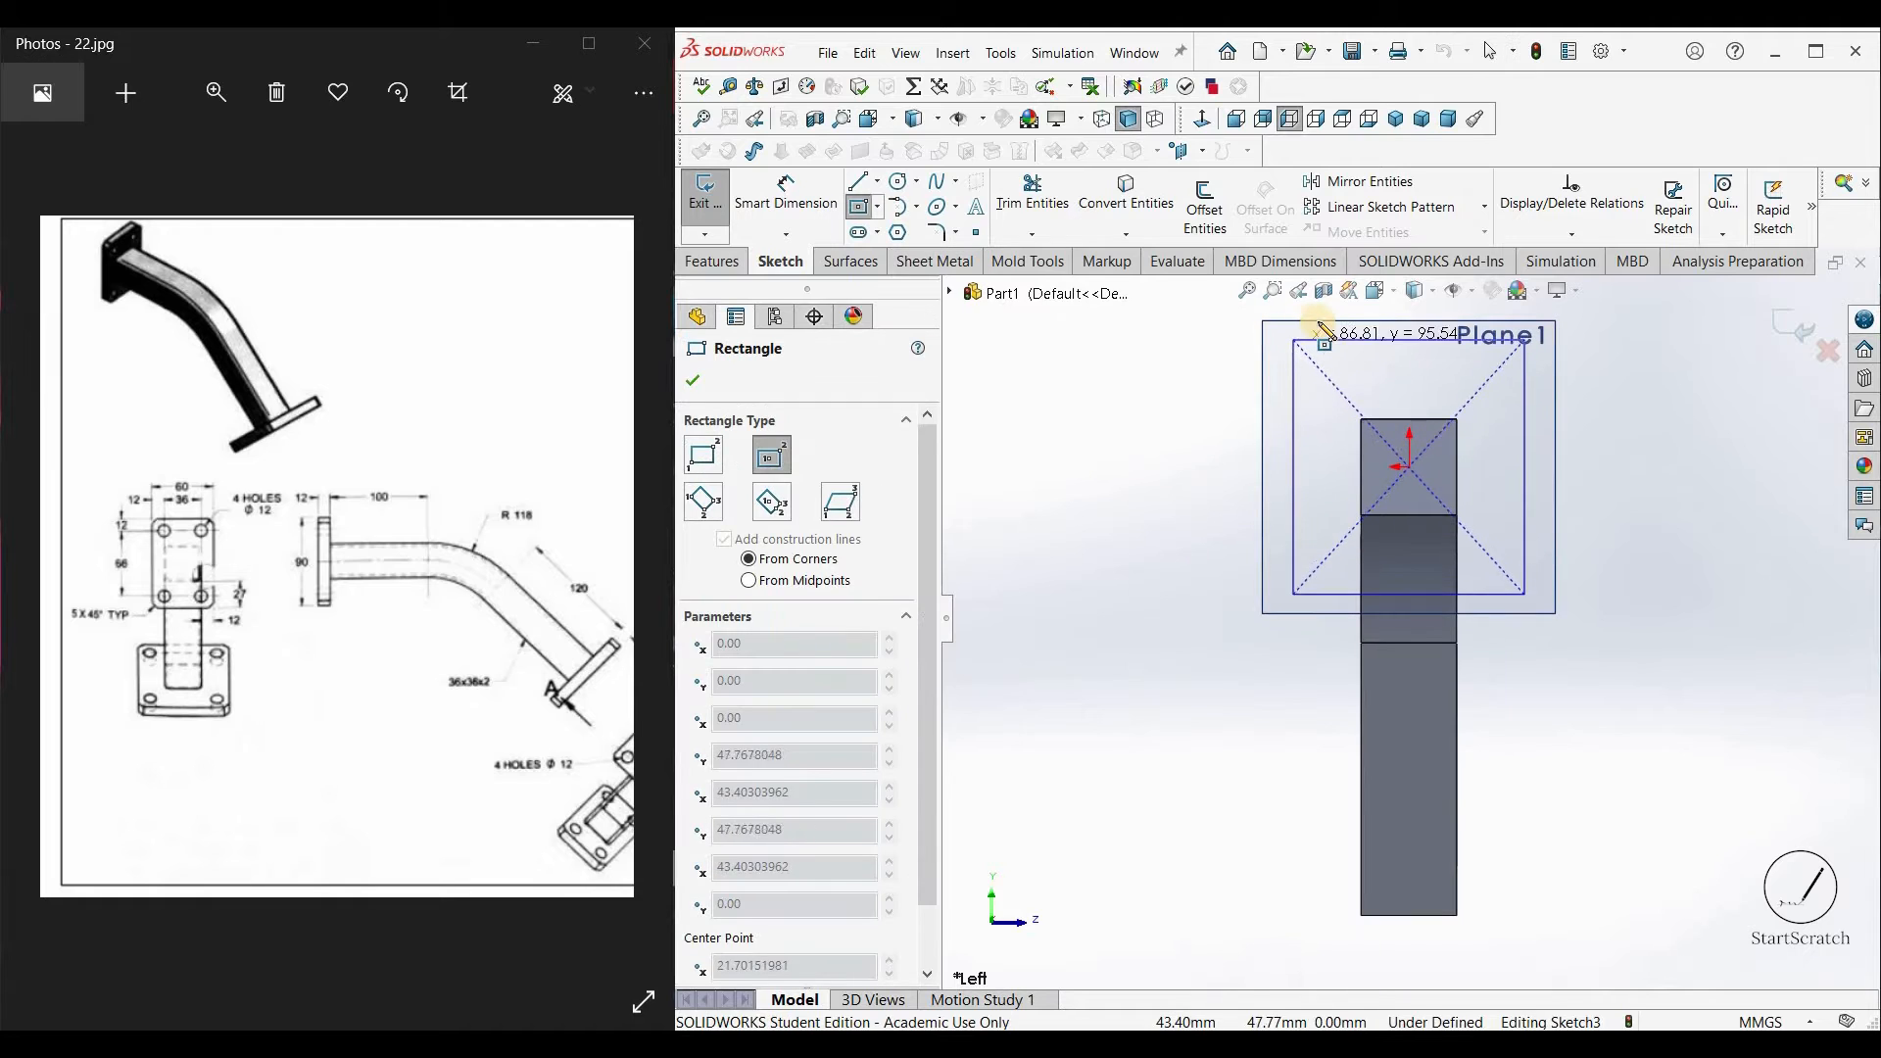
left_click(1320, 320)
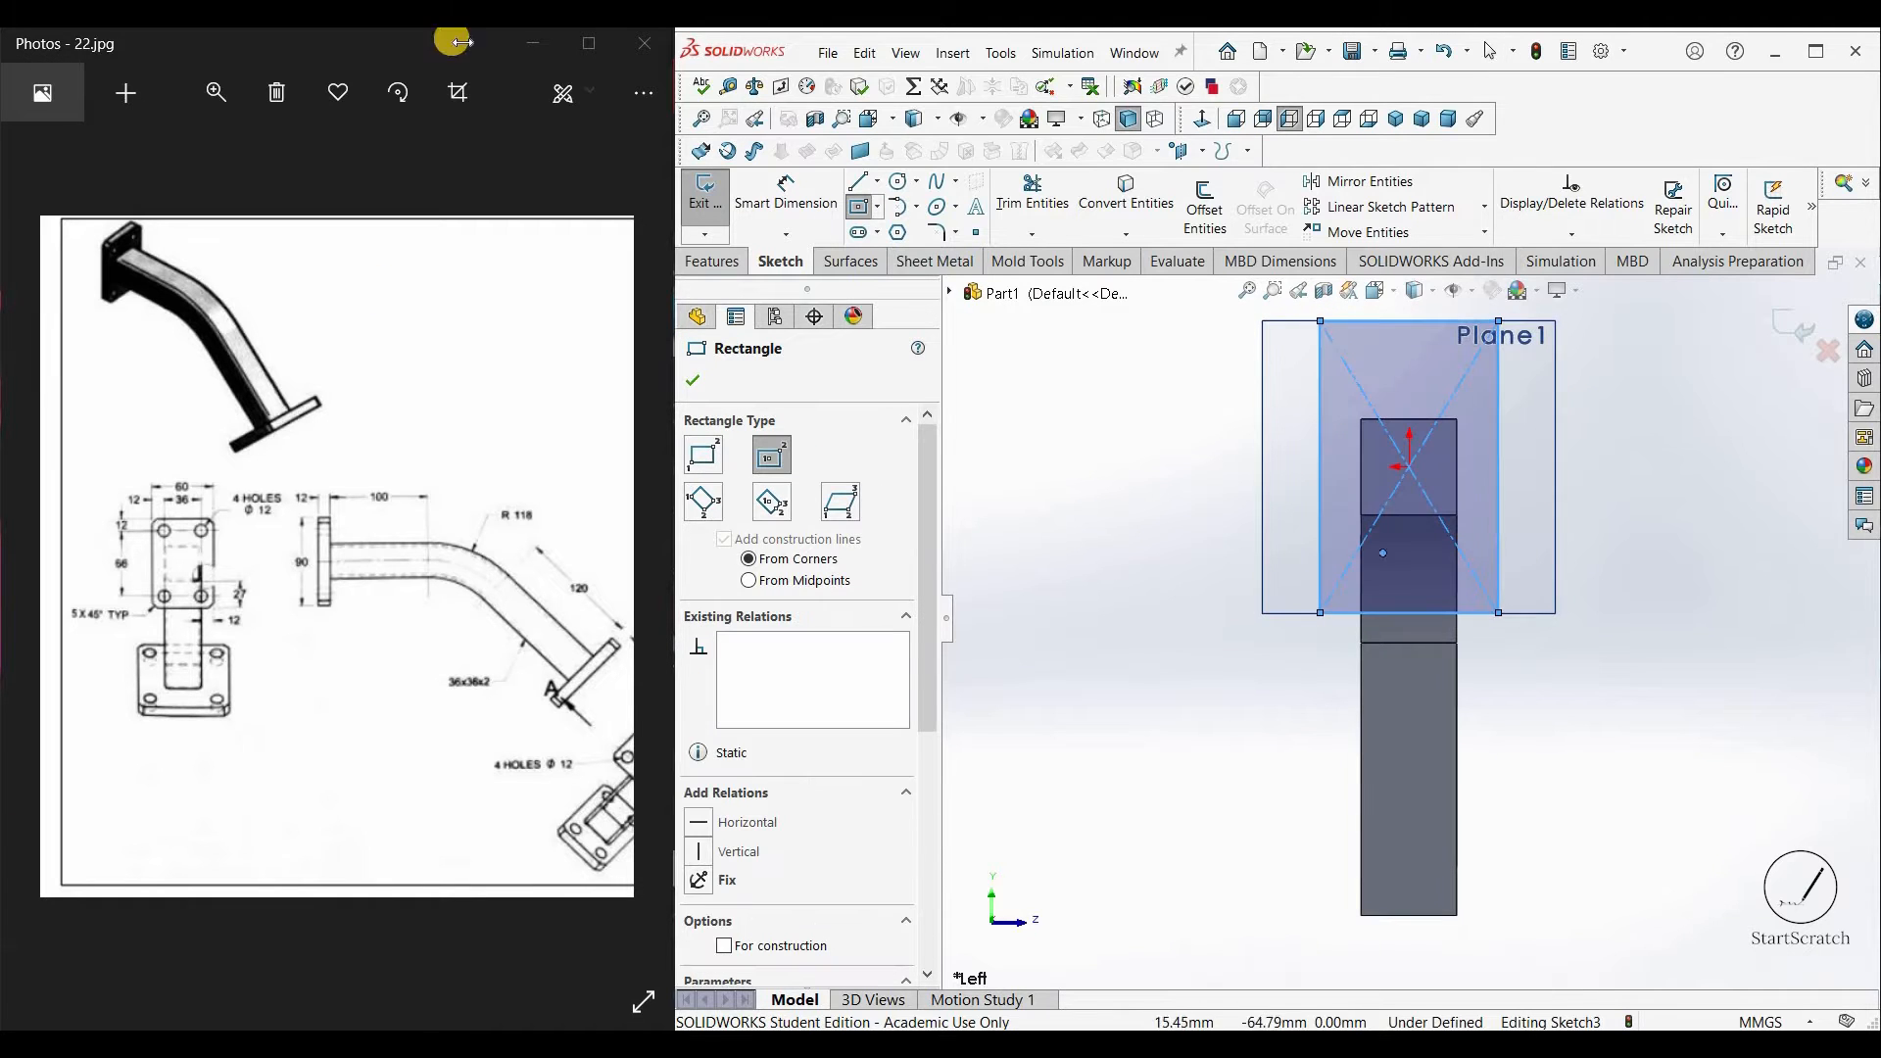
left_click(691, 379)
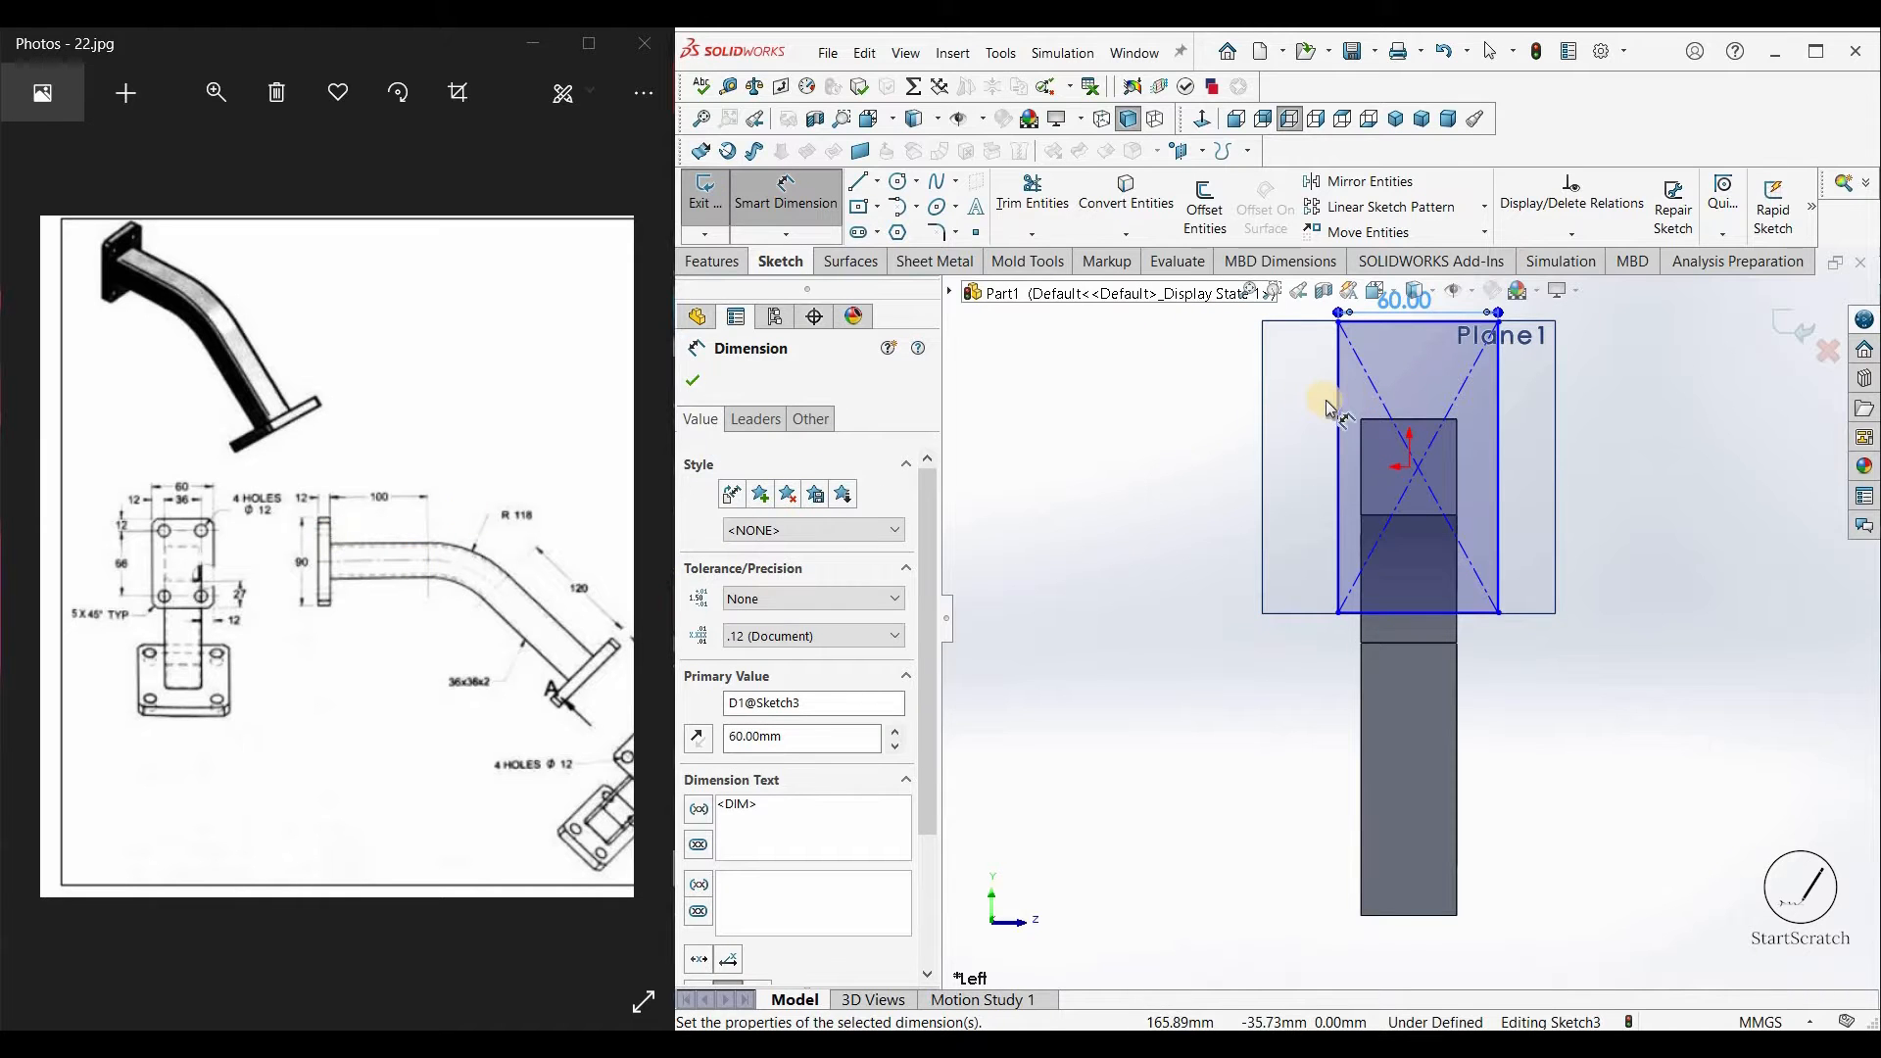
Step: Dimension the end plate rectangle as 60 mm wide and 90 mm high
left_click(1323, 418)
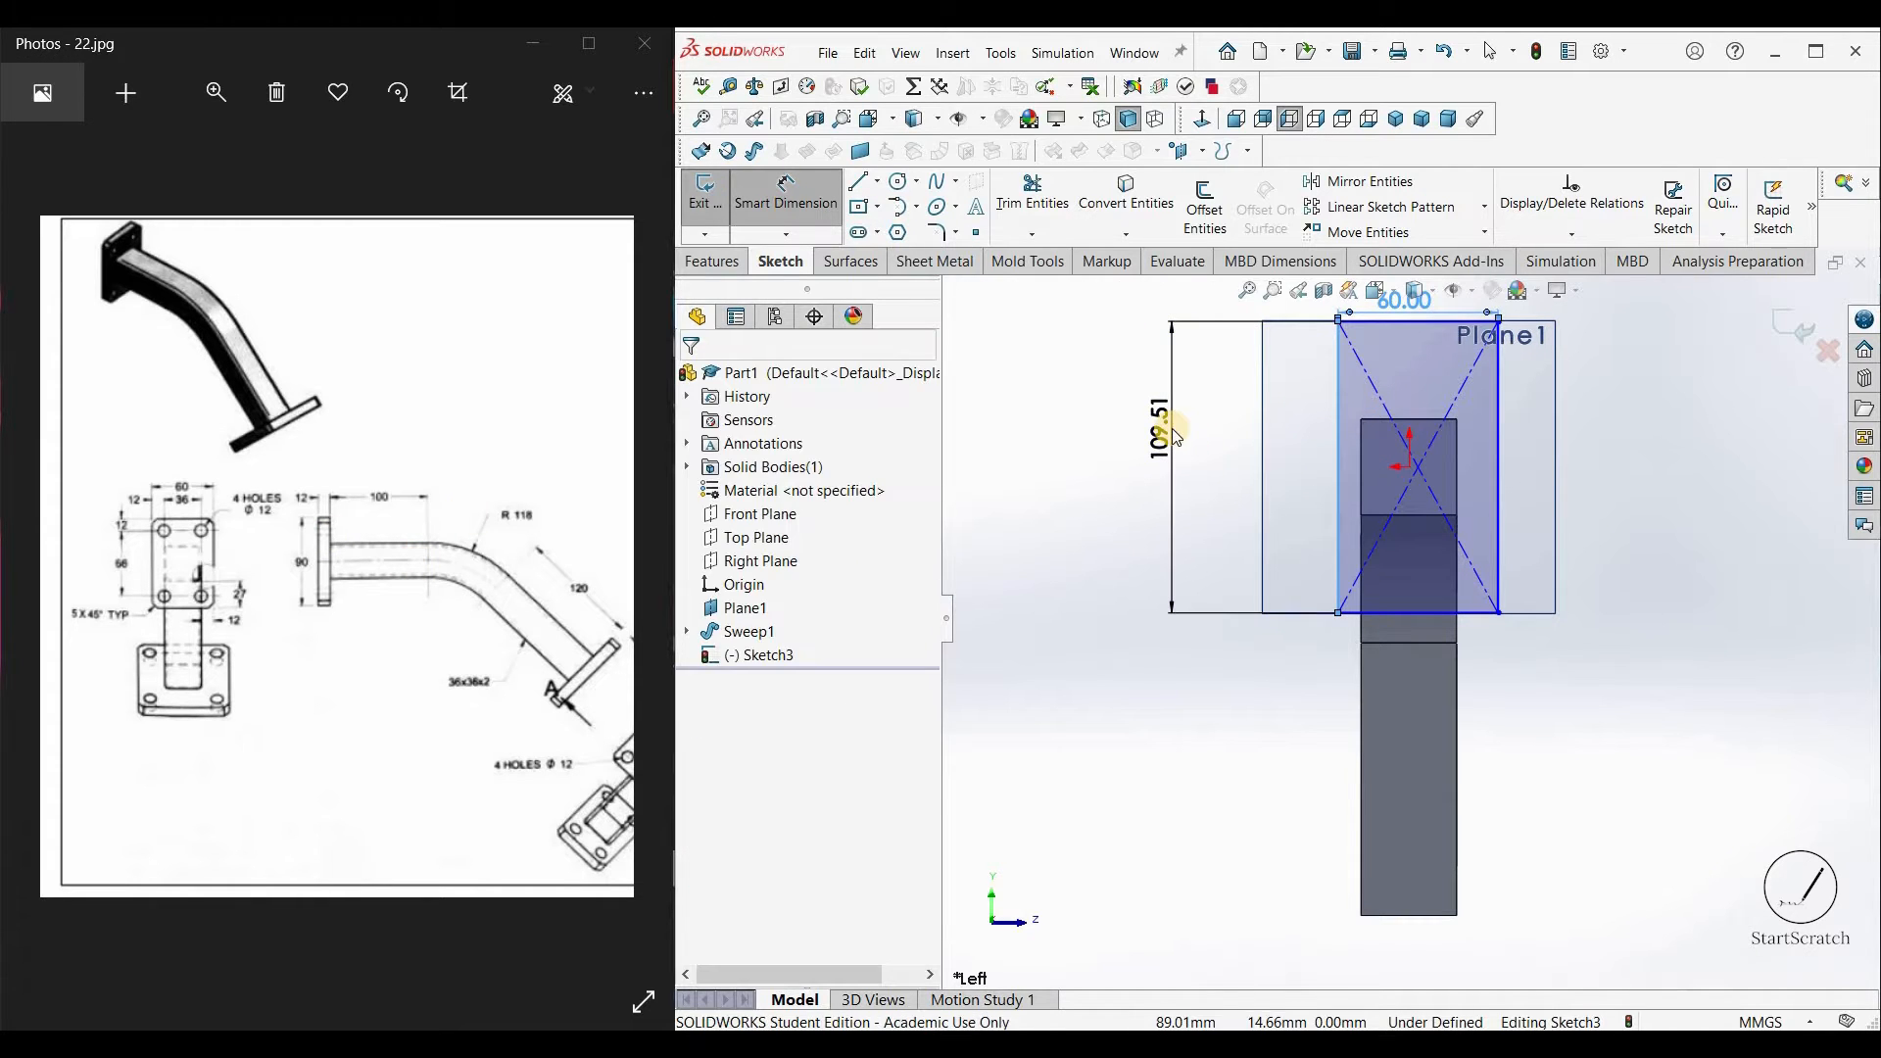
left_click(1172, 427)
type("90")
key("Return")
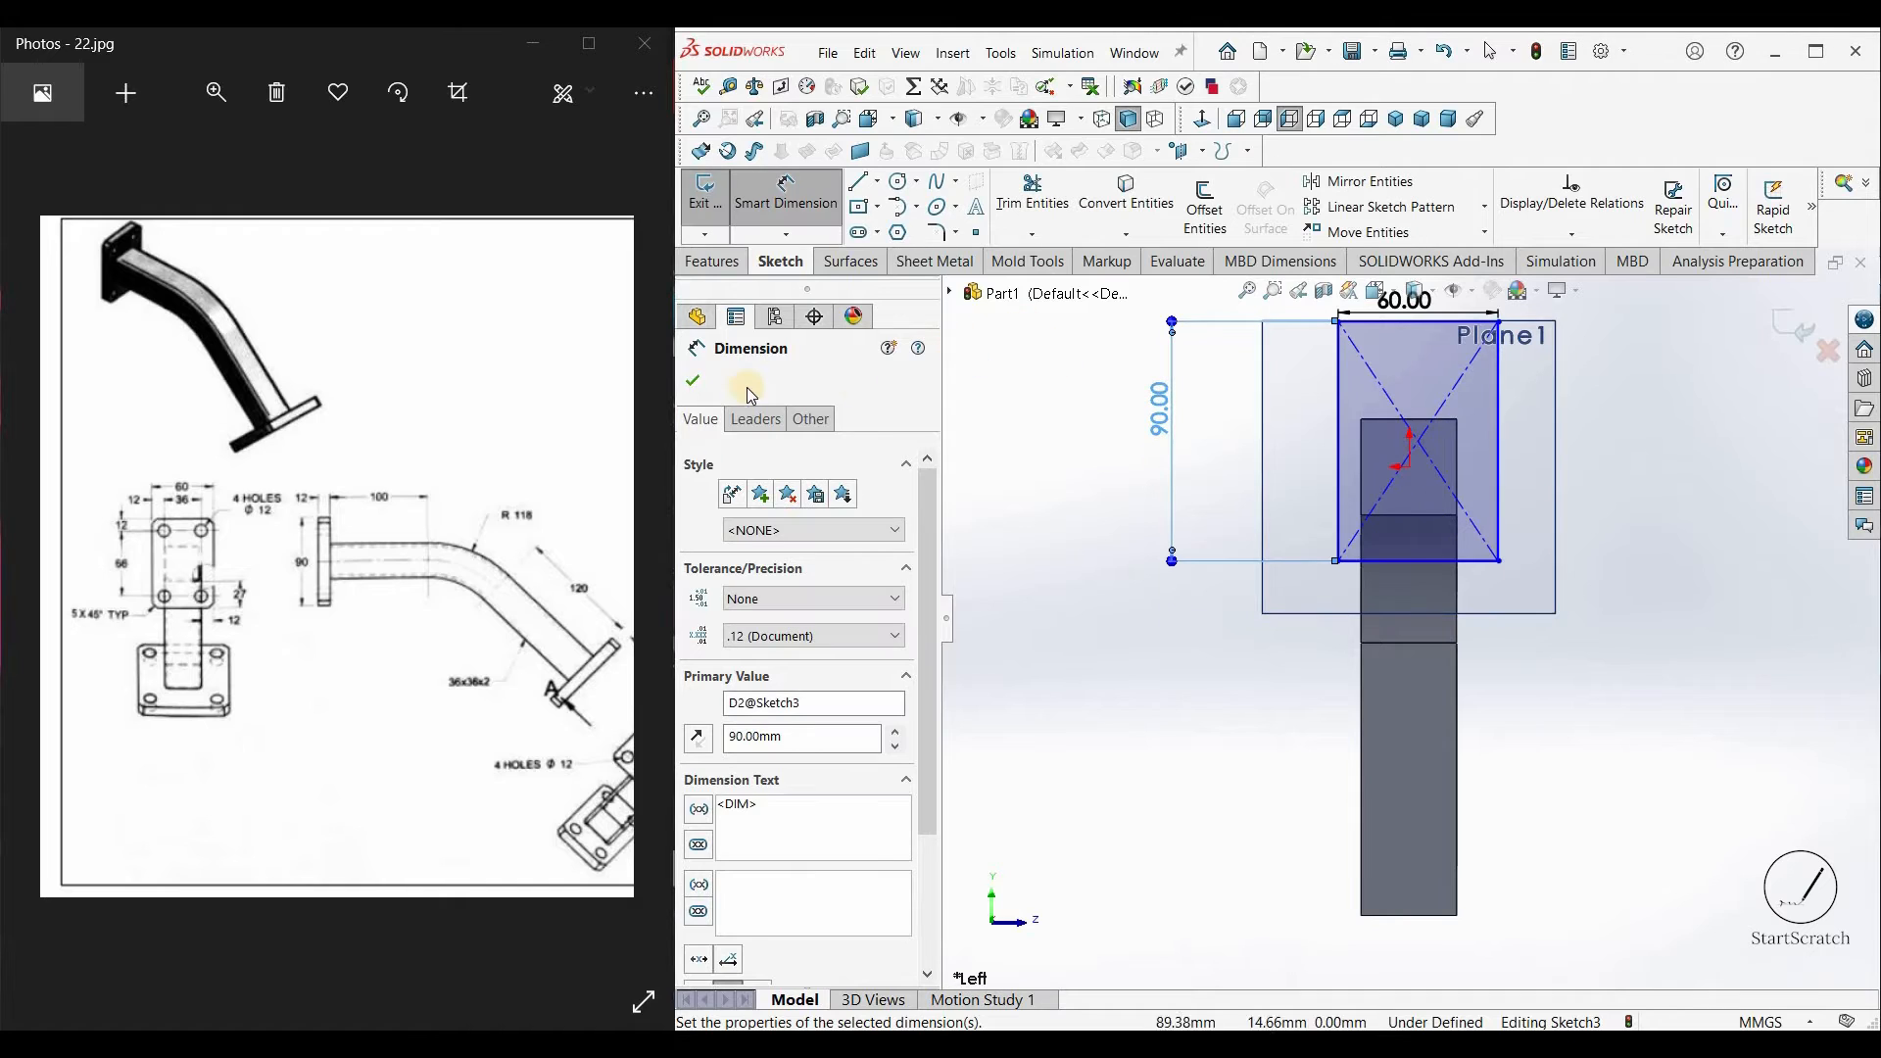
key("Escape")
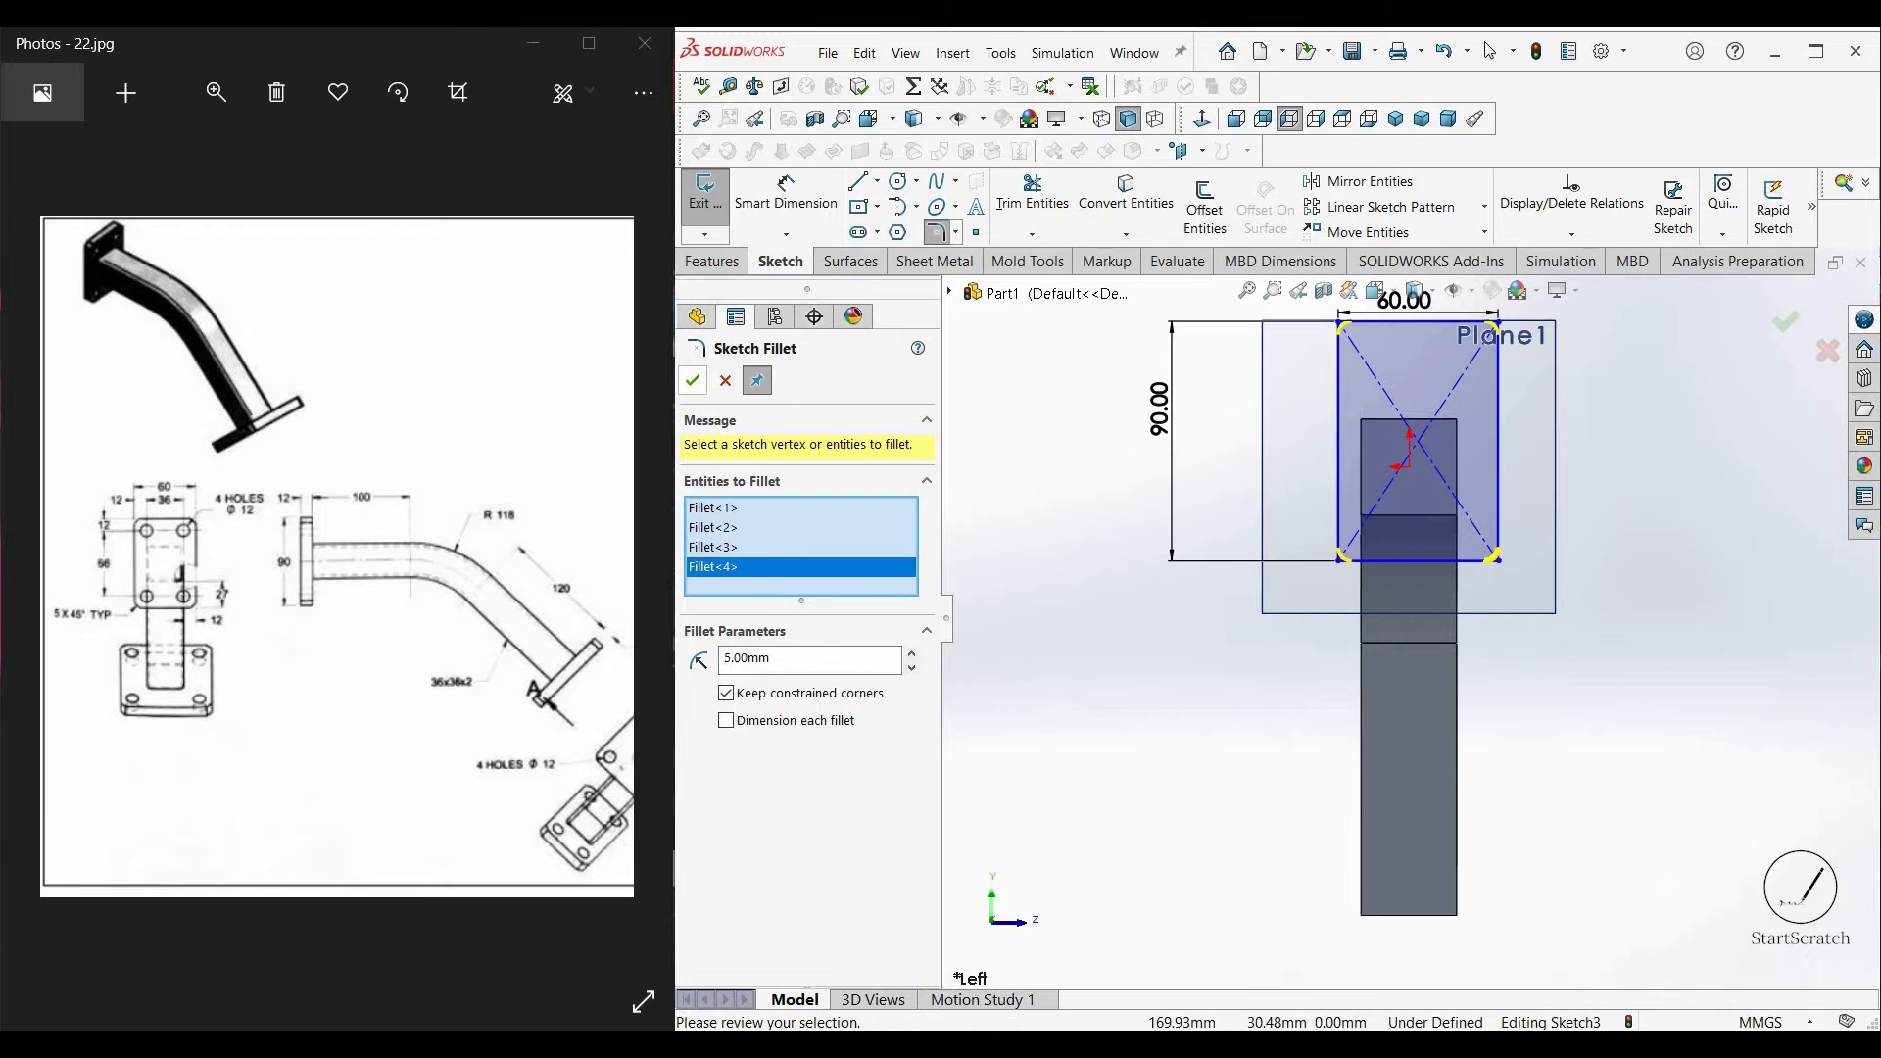
Step: Fillet the rectangle's four corners with a 5 mm radius and trim away its diagonal construction lines
left_click(692, 380)
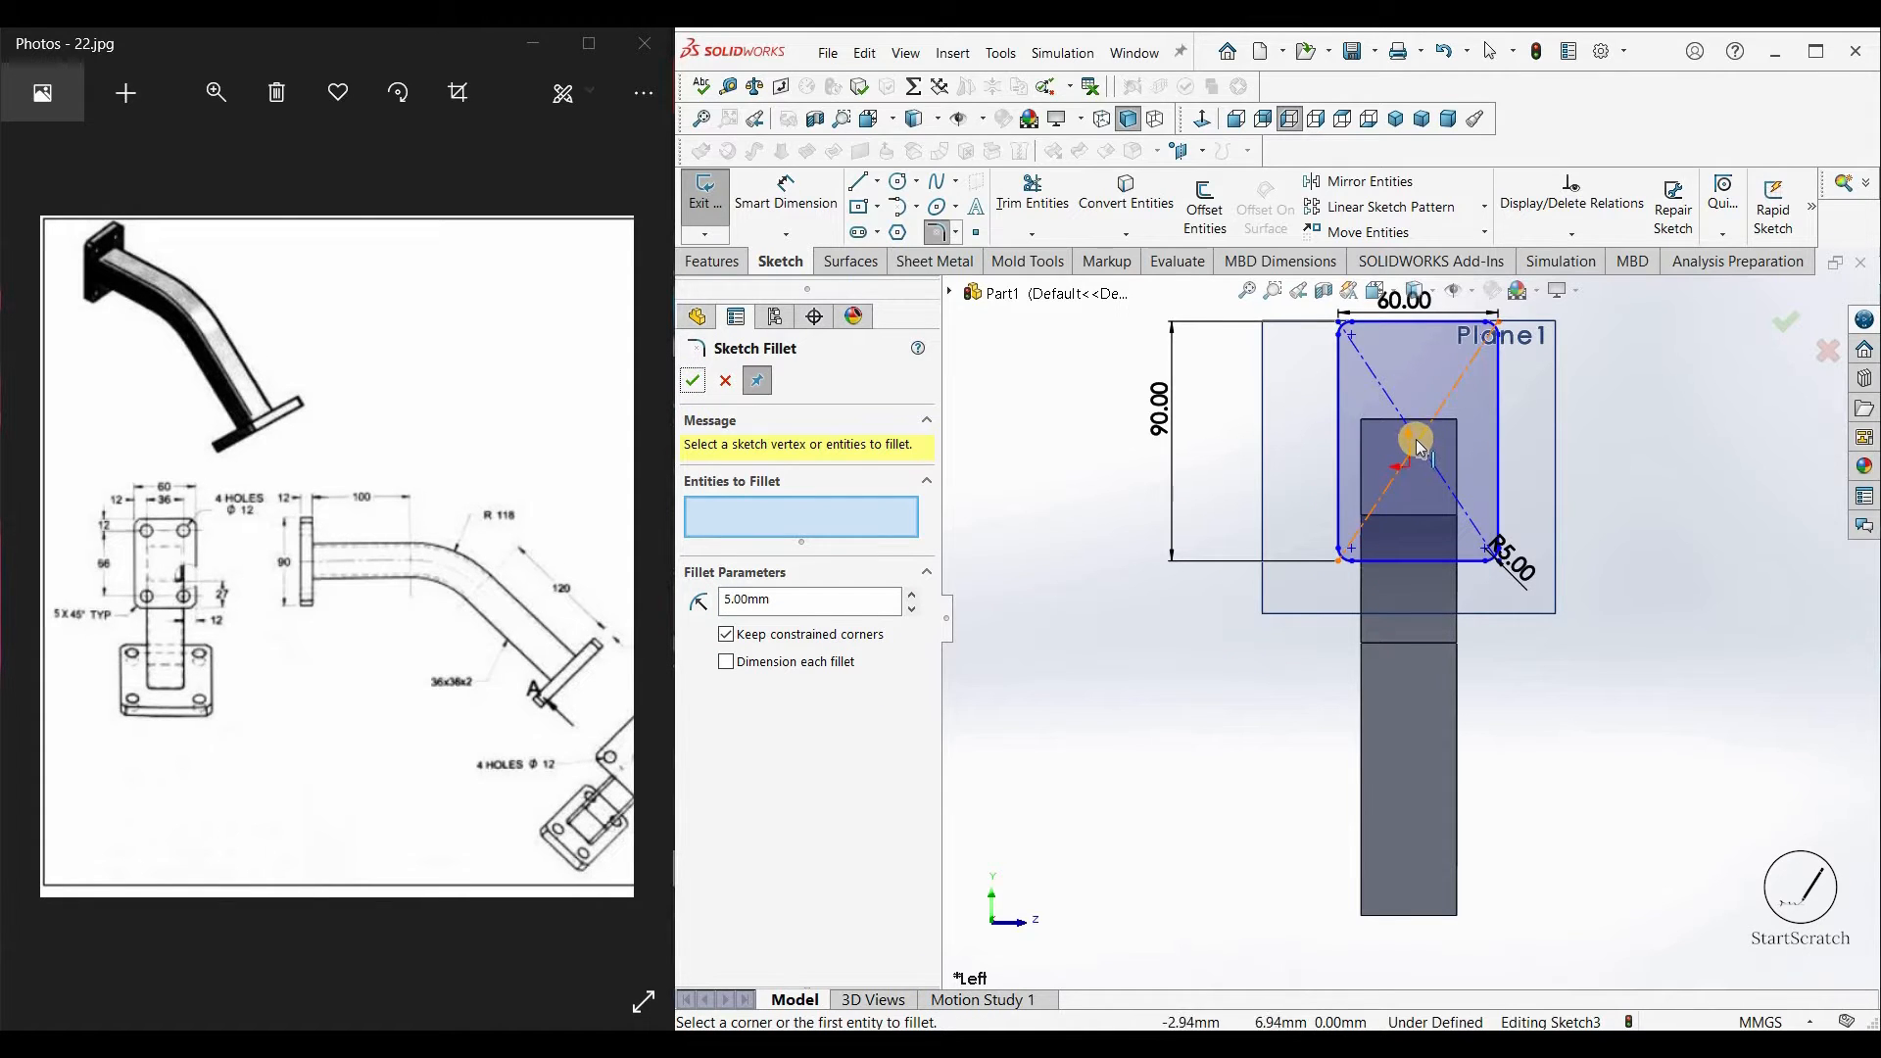
left_click(693, 383)
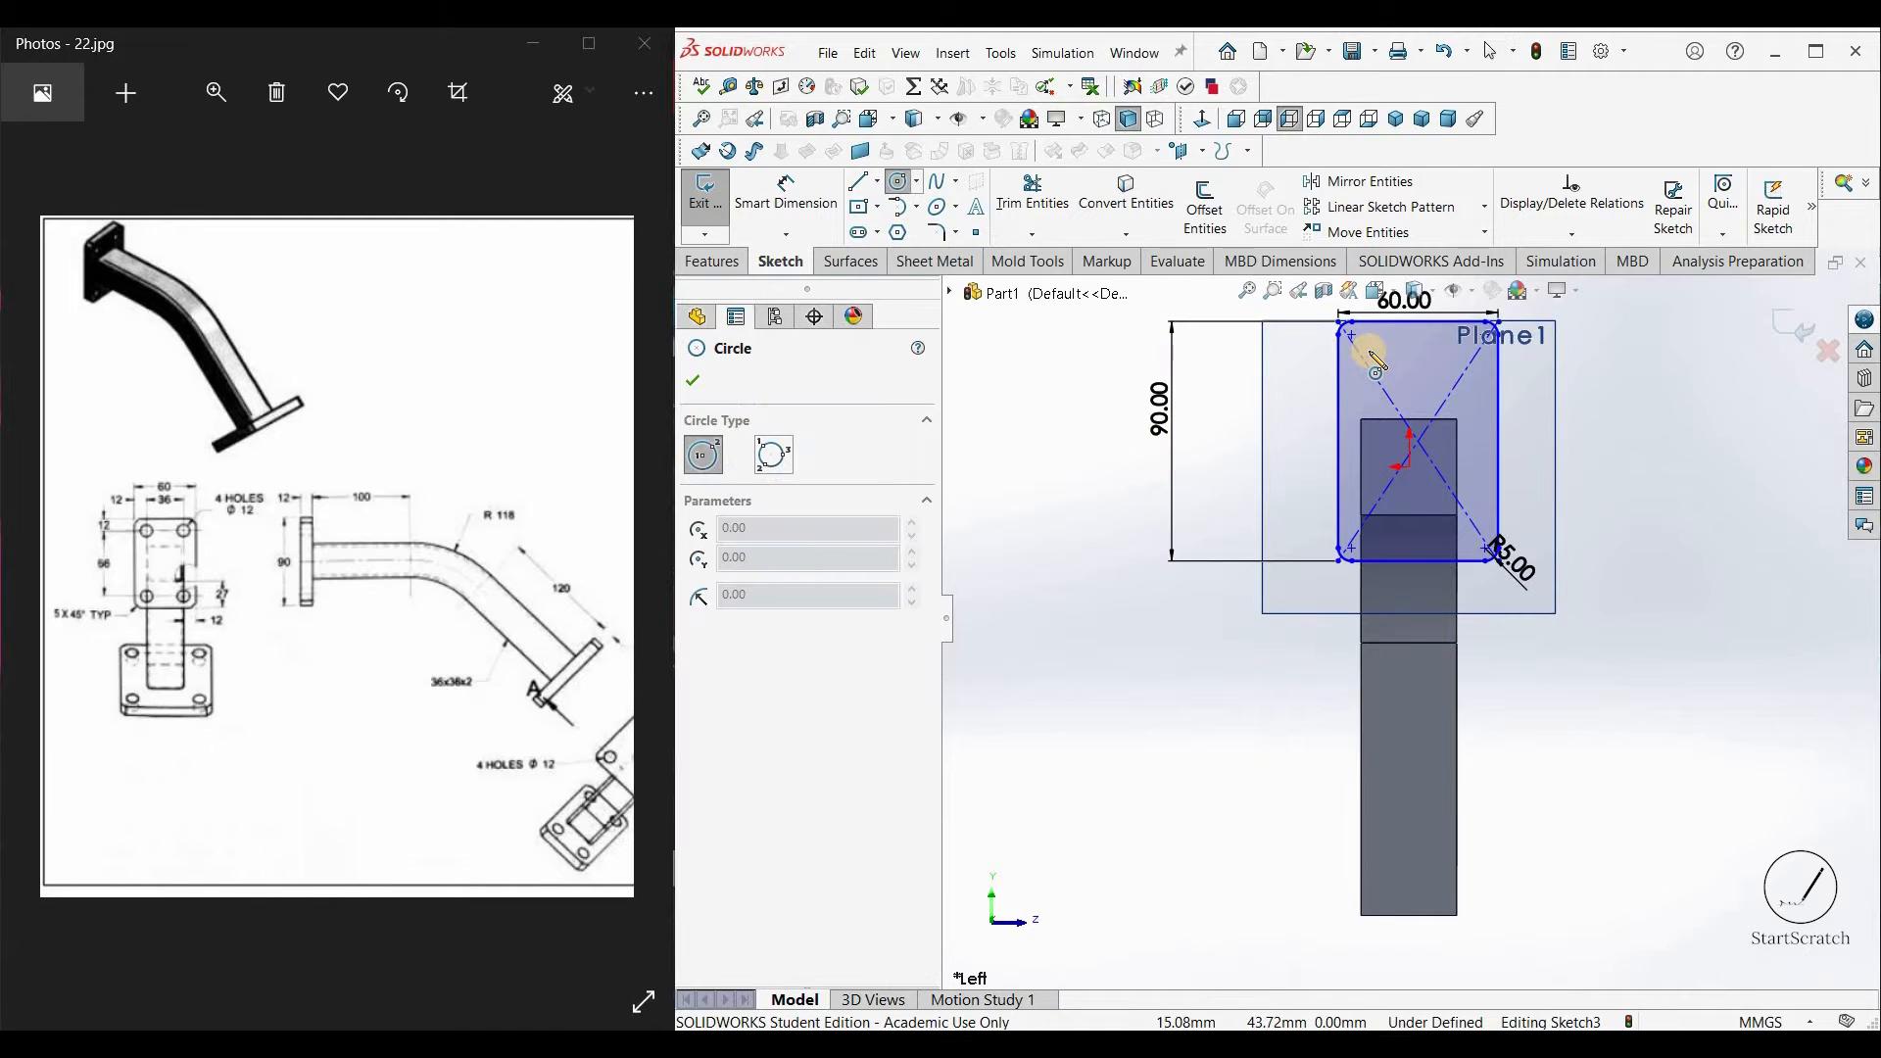
left_click(1039, 223)
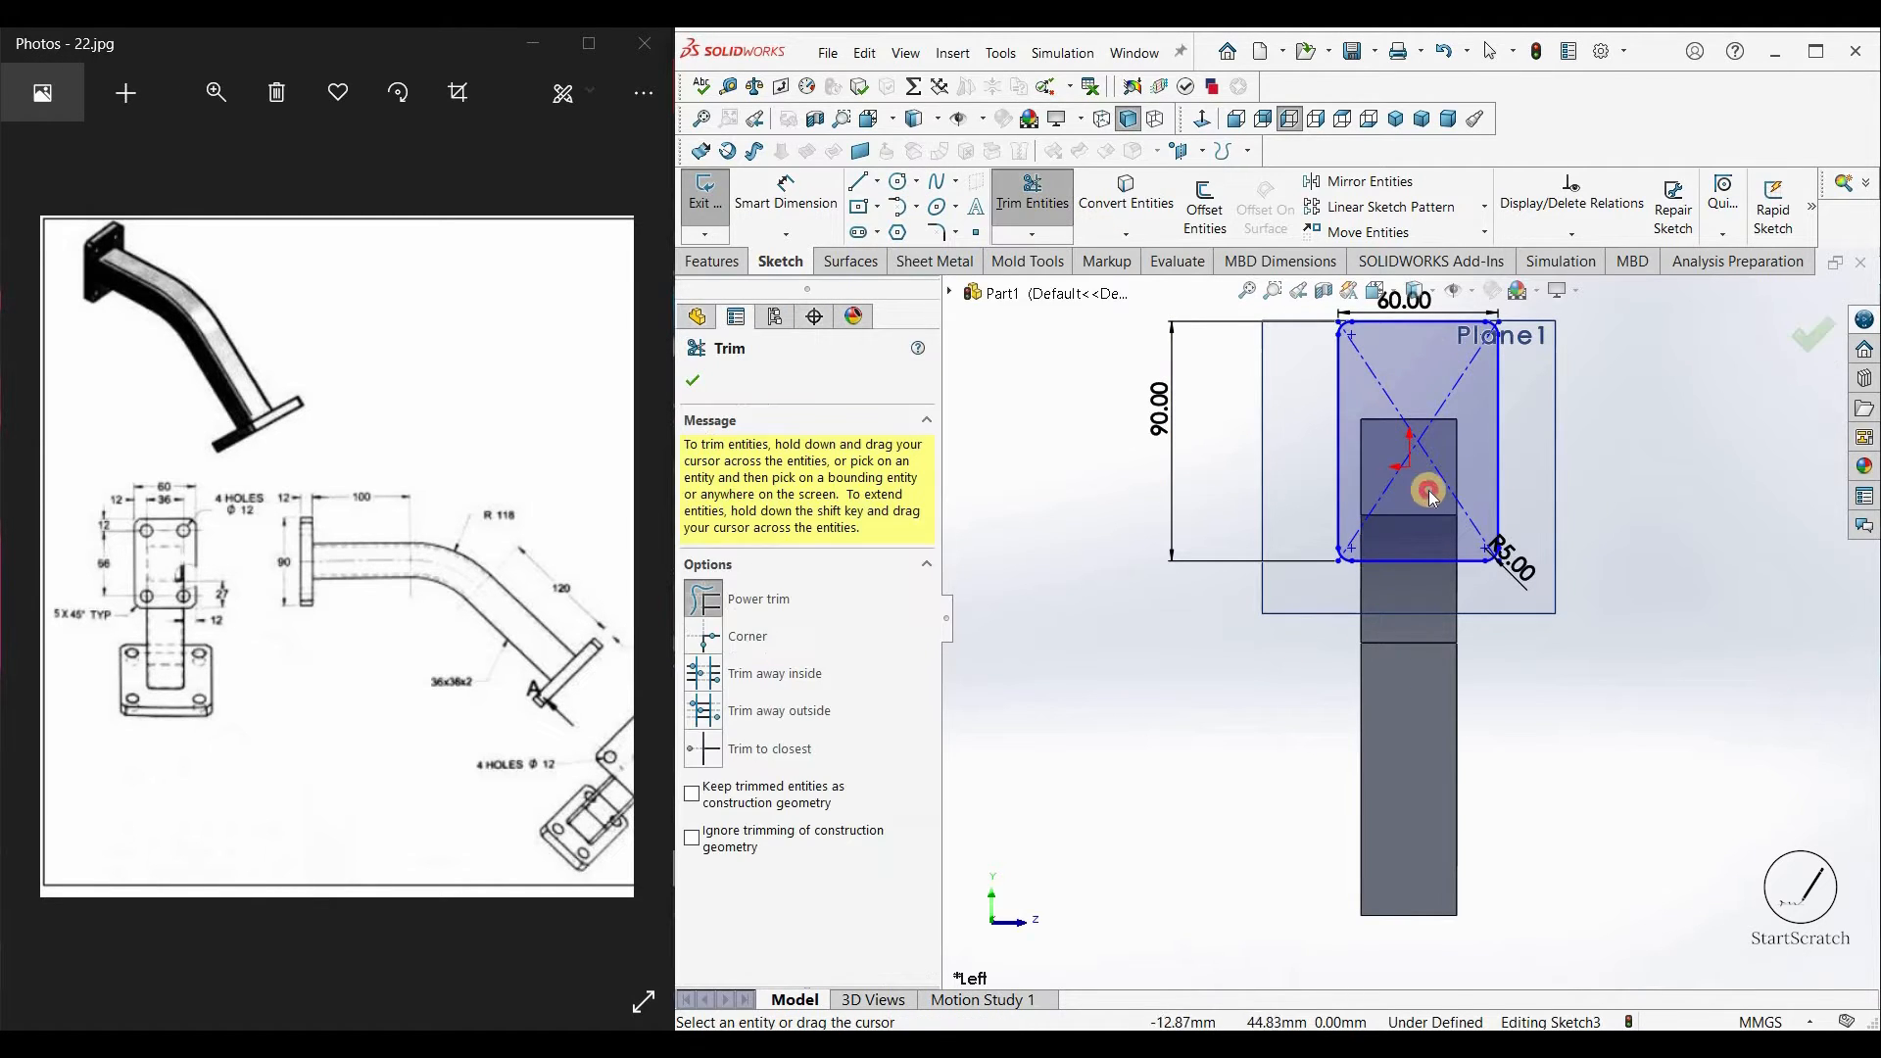
Step: Draw four circles of about 4 to 8 mm radius, one near each corner of the end plate
left_click(901, 183)
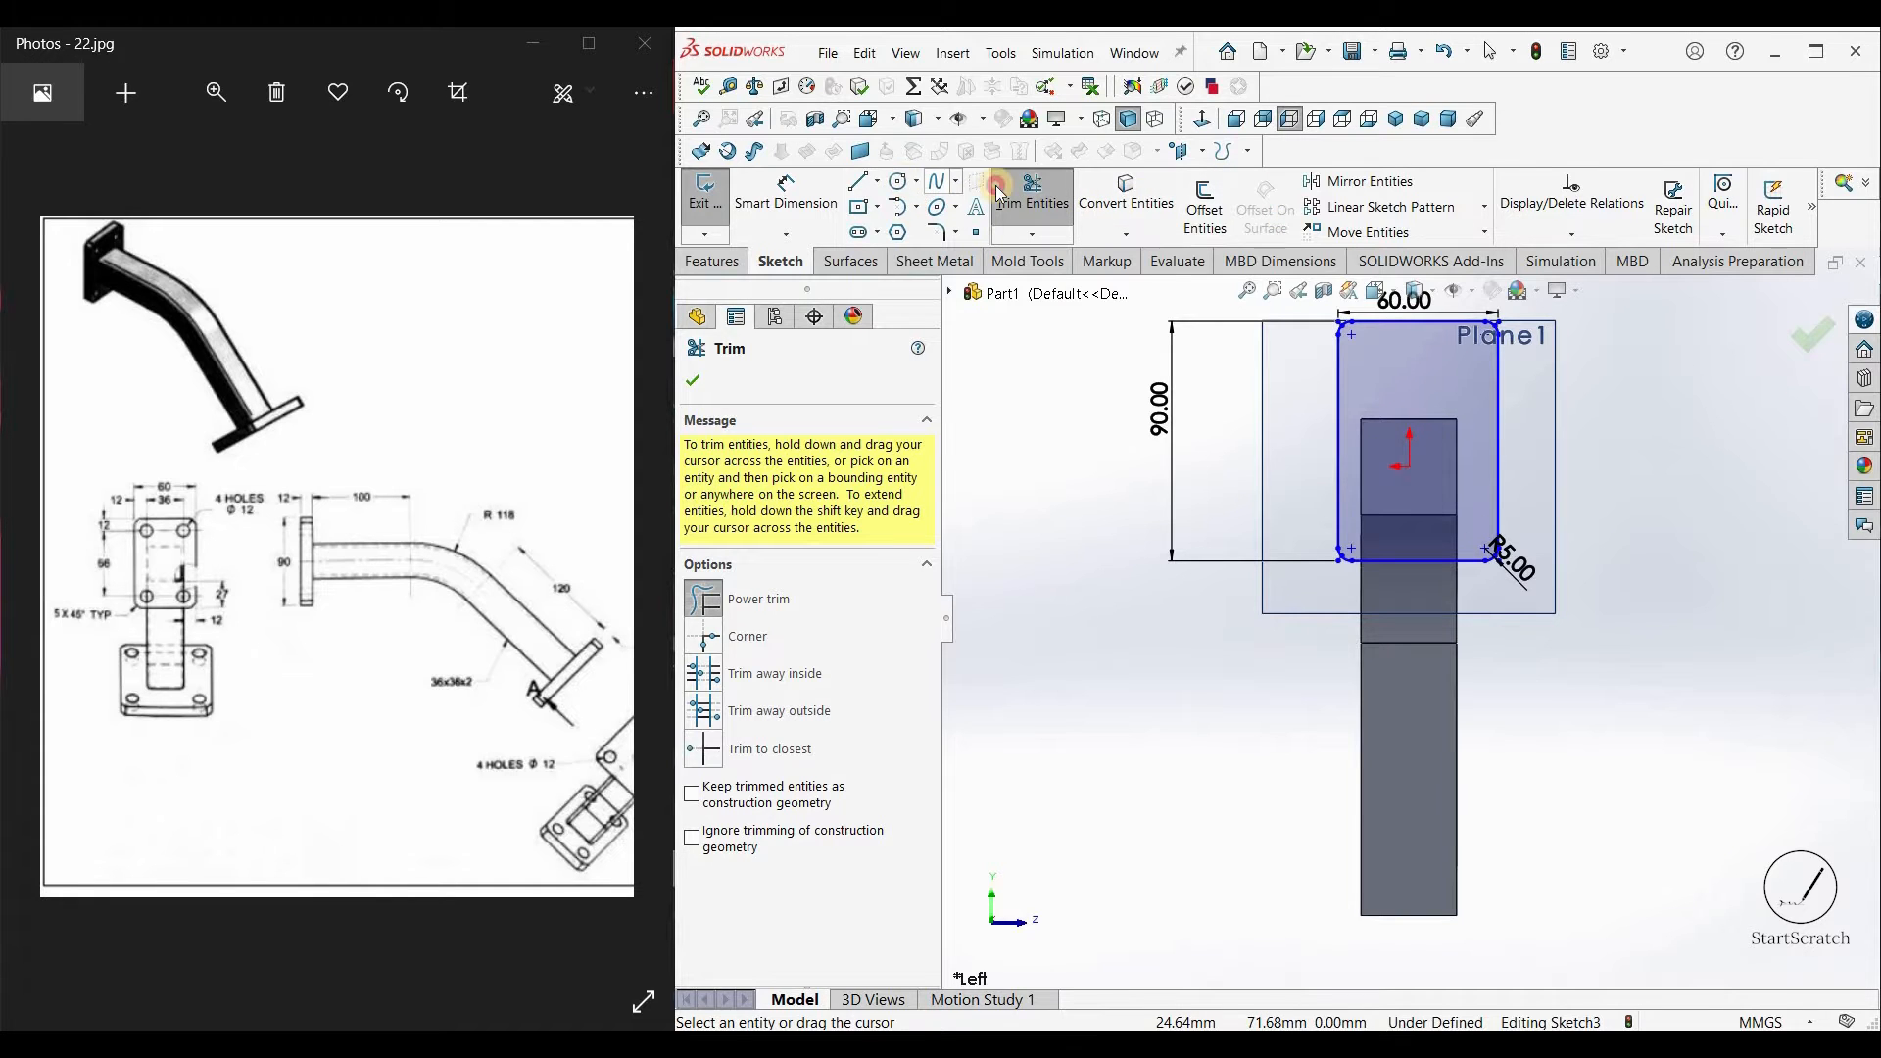
left_click(1368, 345)
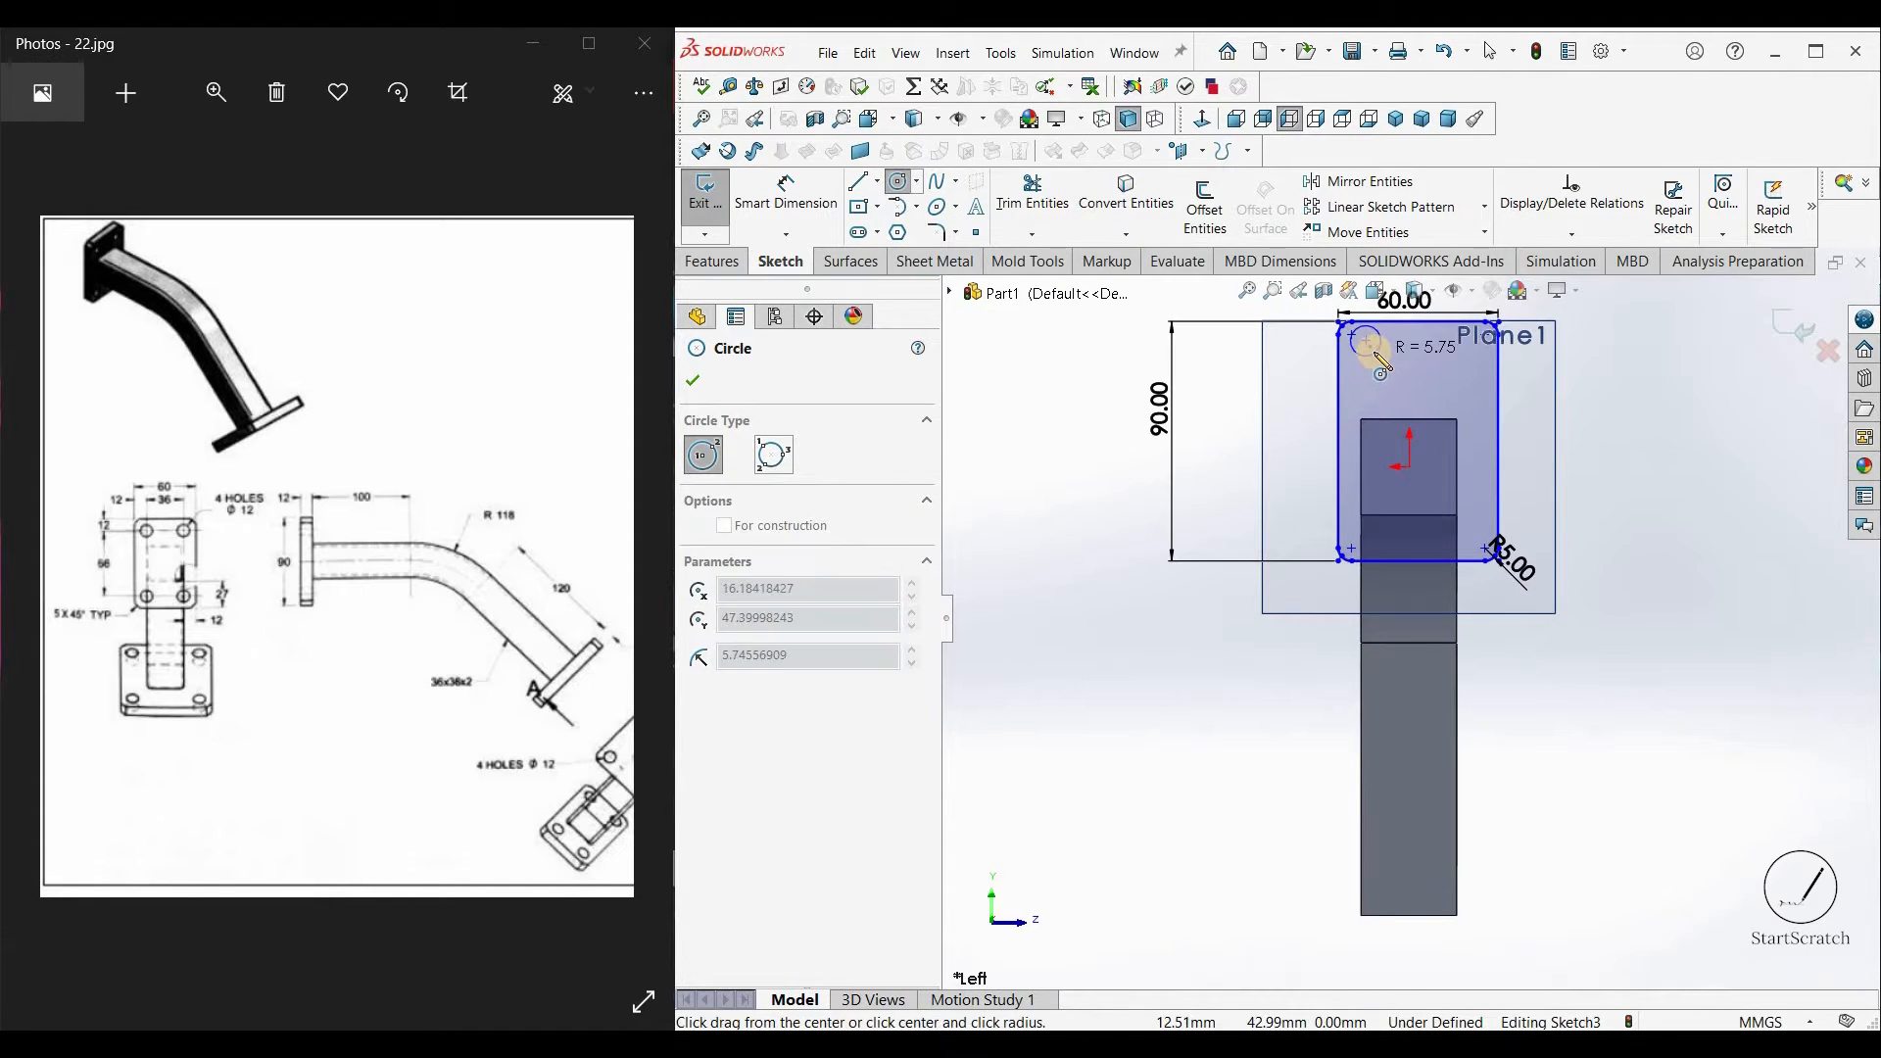
left_click(1371, 508)
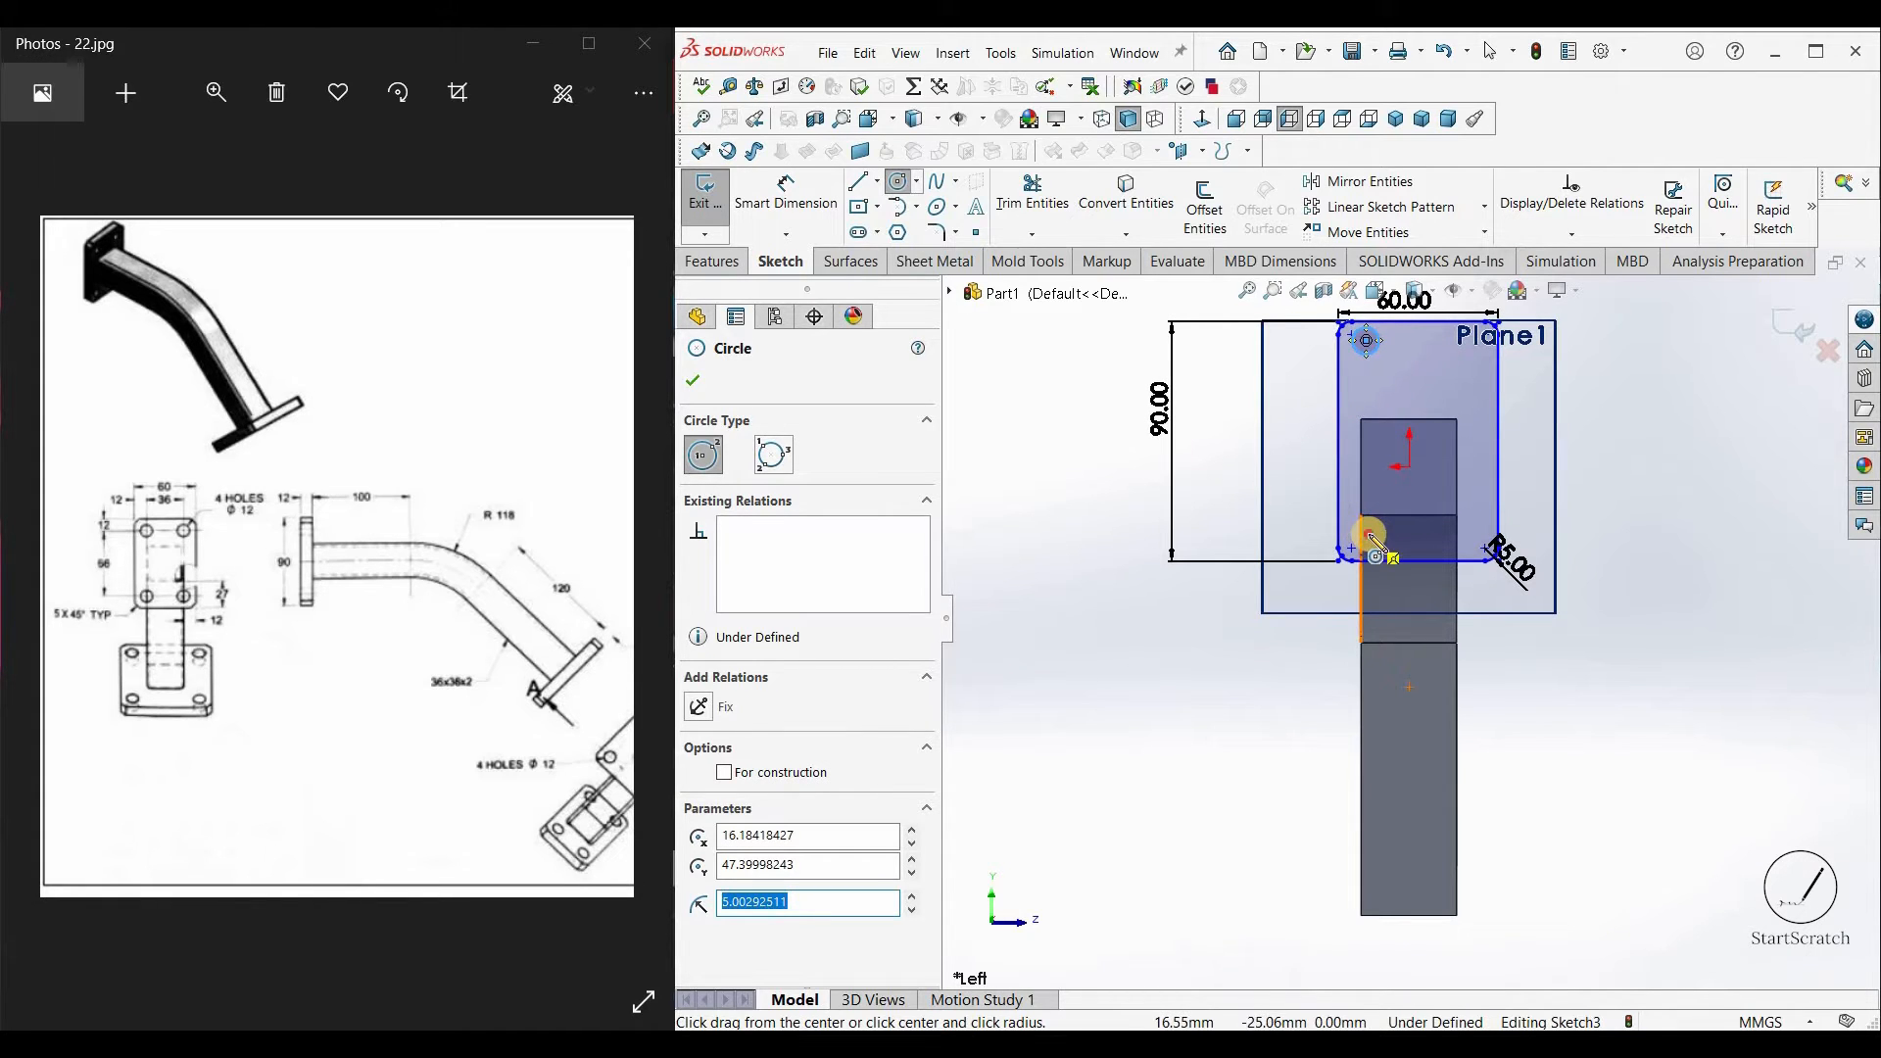
left_click(1367, 534)
left_click(1388, 537)
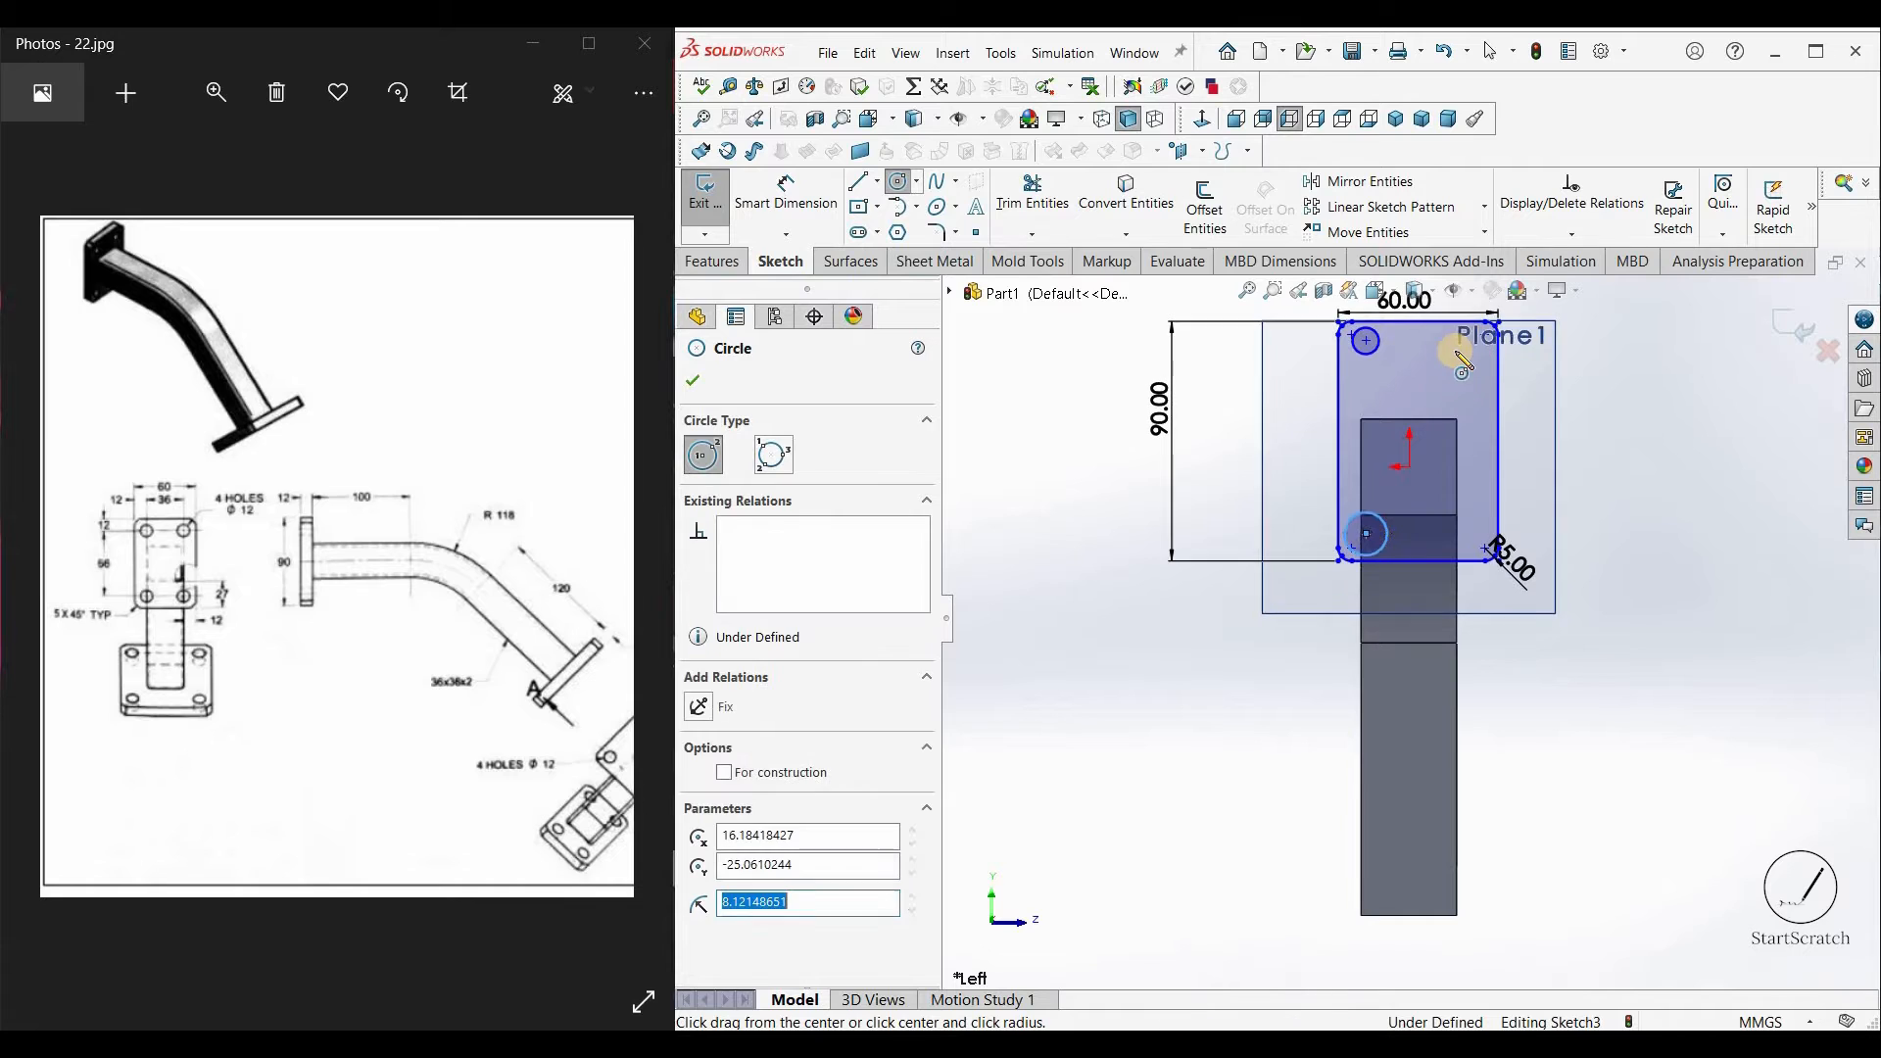
left_click(1463, 342)
left_click(1469, 352)
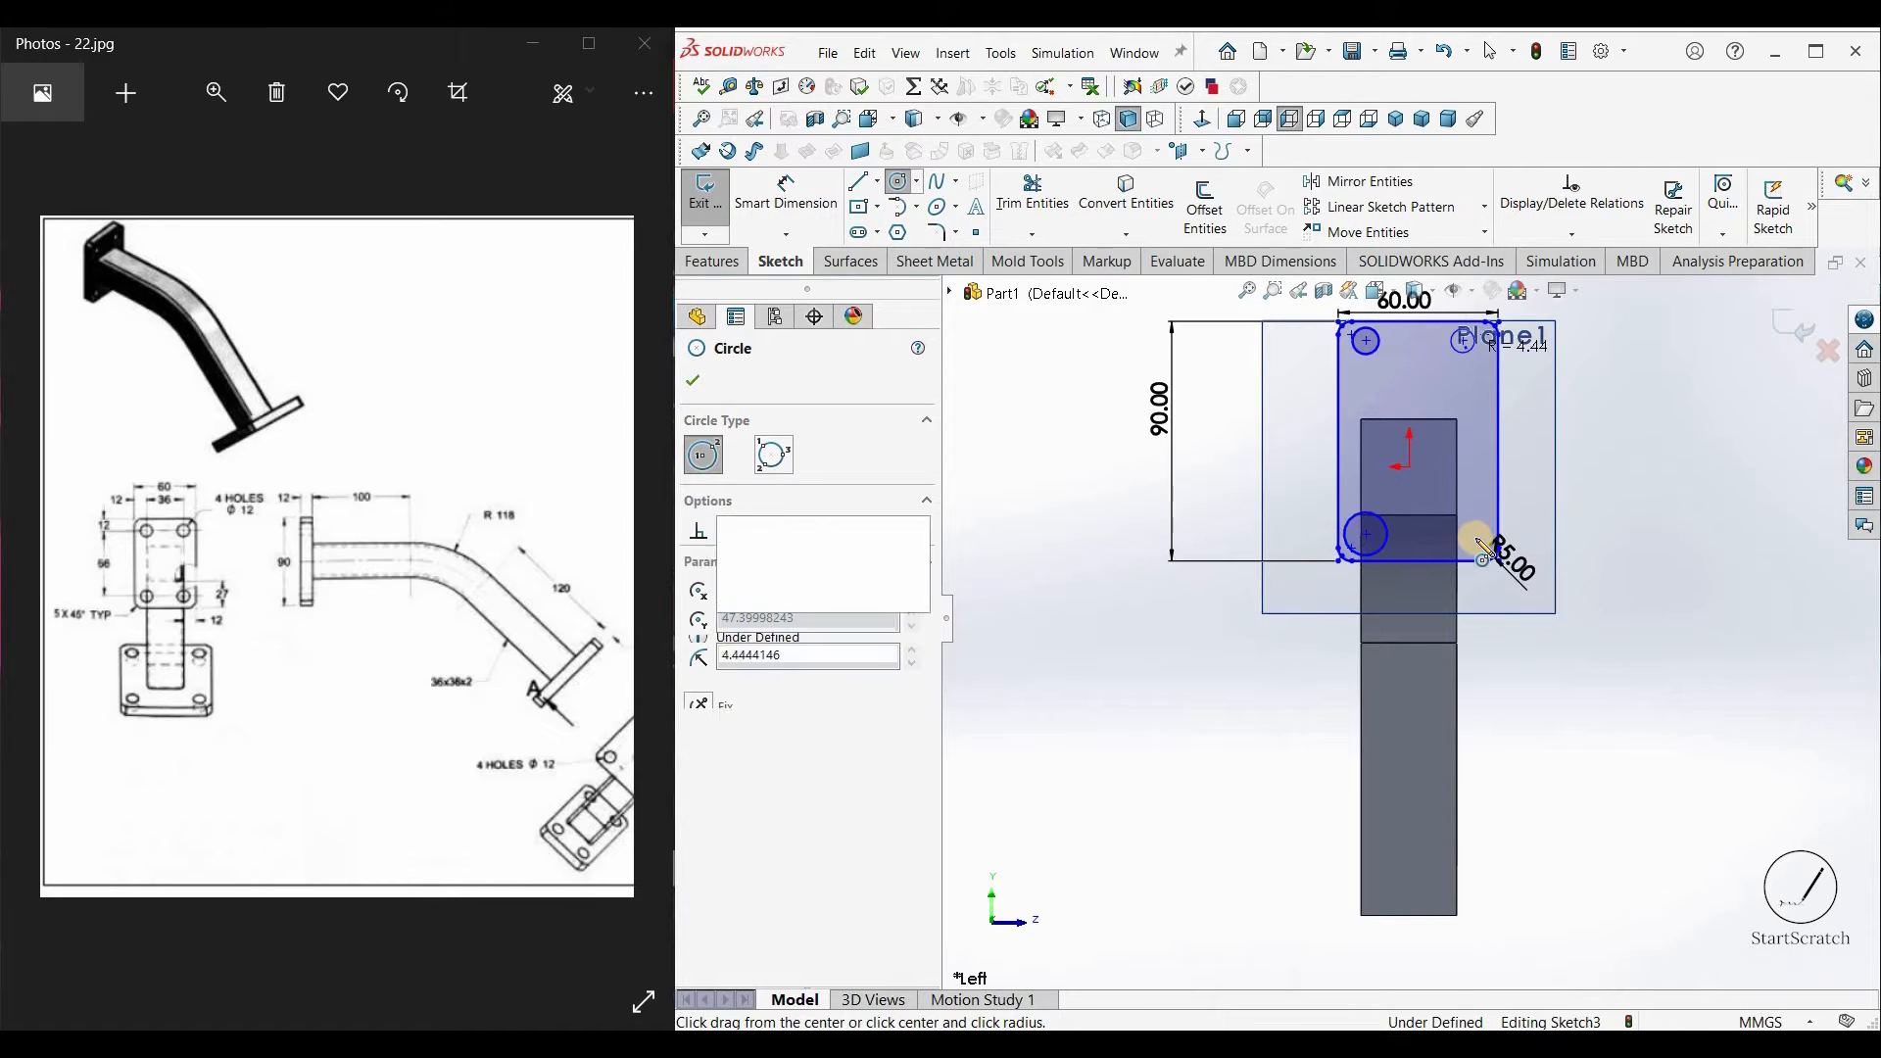
left_click(1475, 541)
left_click(1483, 545)
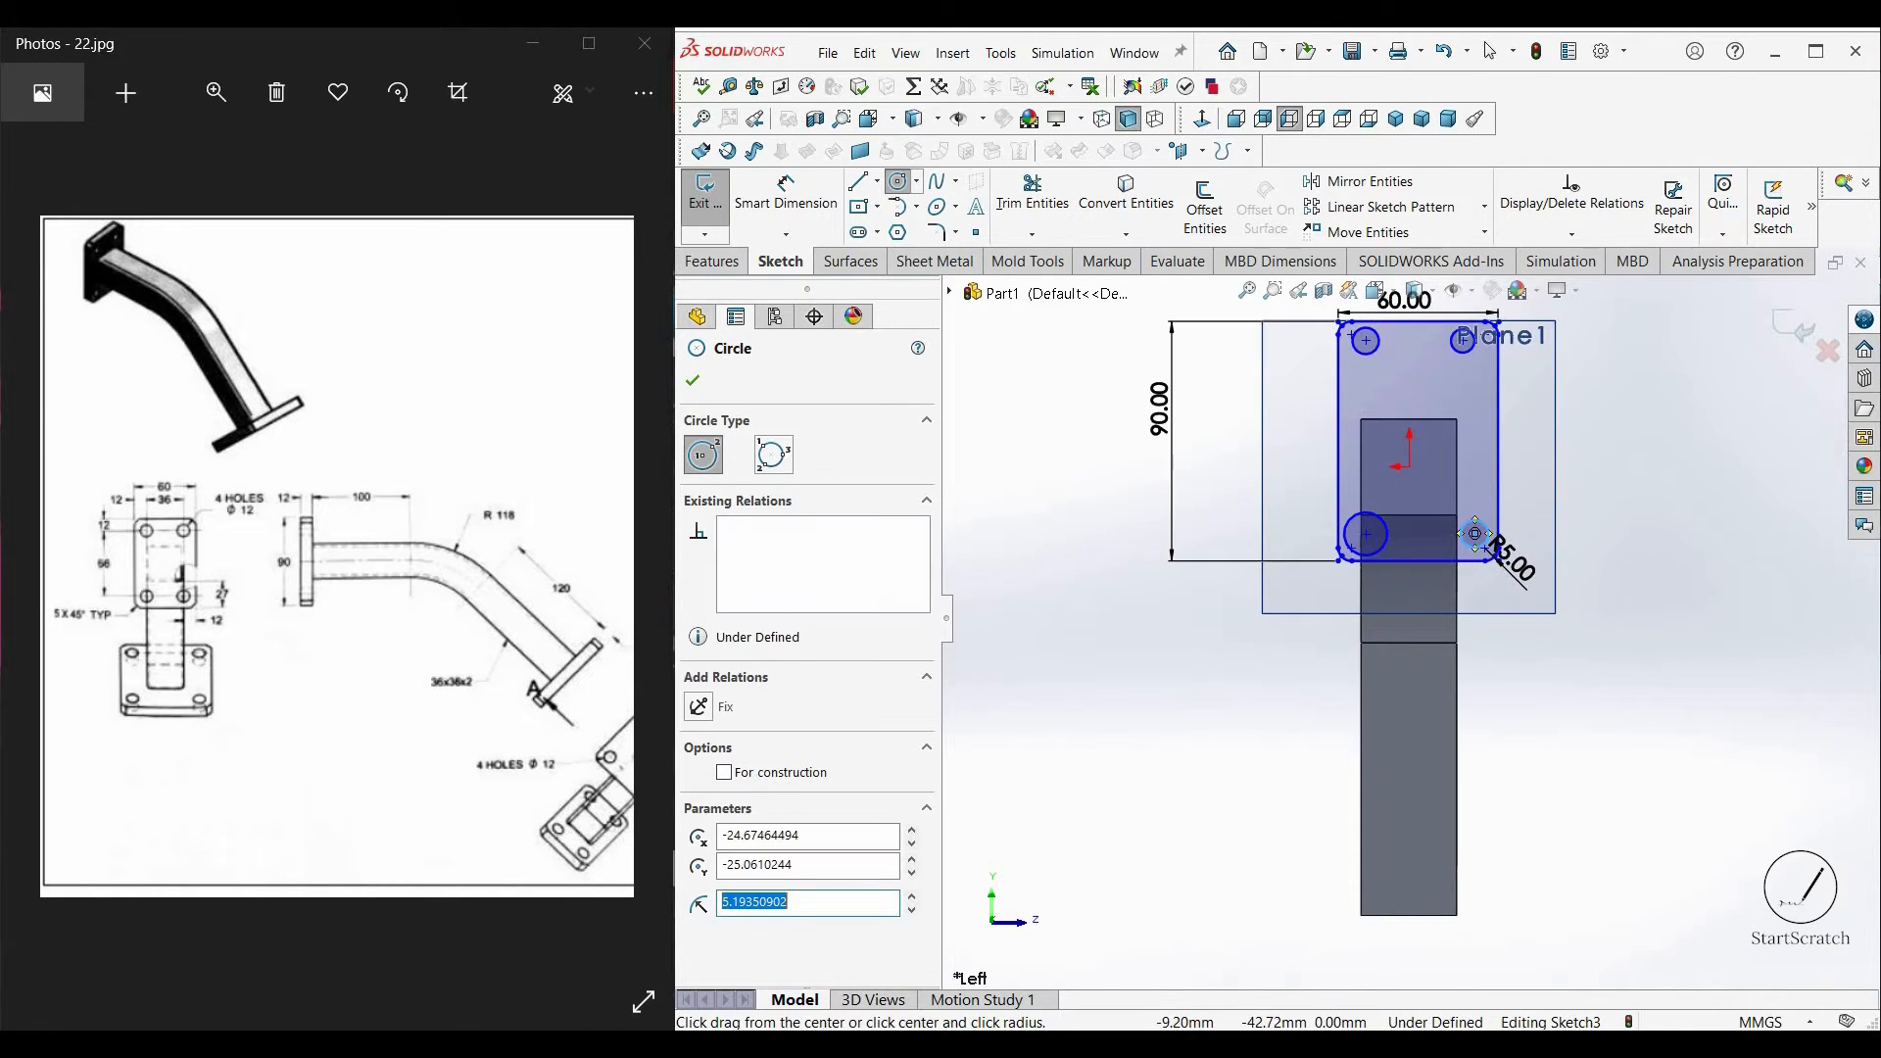
key("Escape")
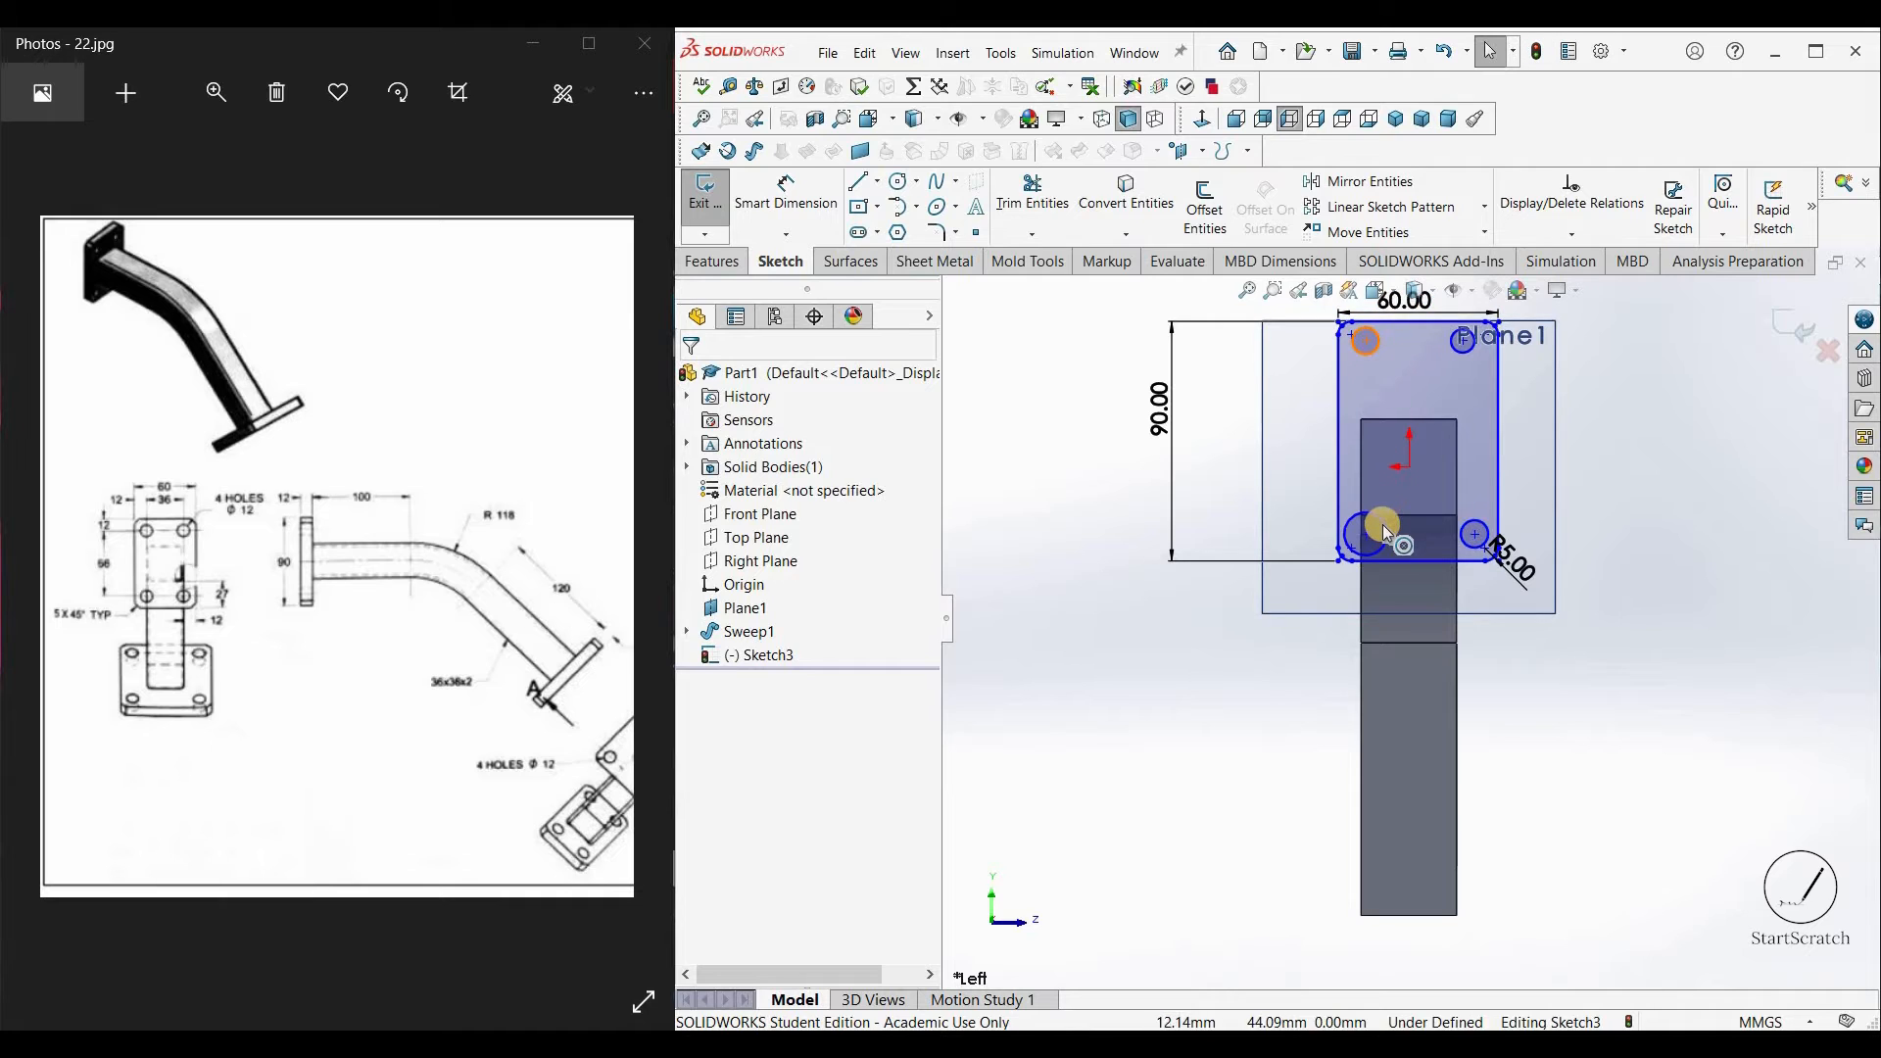
Step: Select all four corner circles and apply an Equal relation to them
left_click(1351, 540)
left_click(1481, 532, "ctrl")
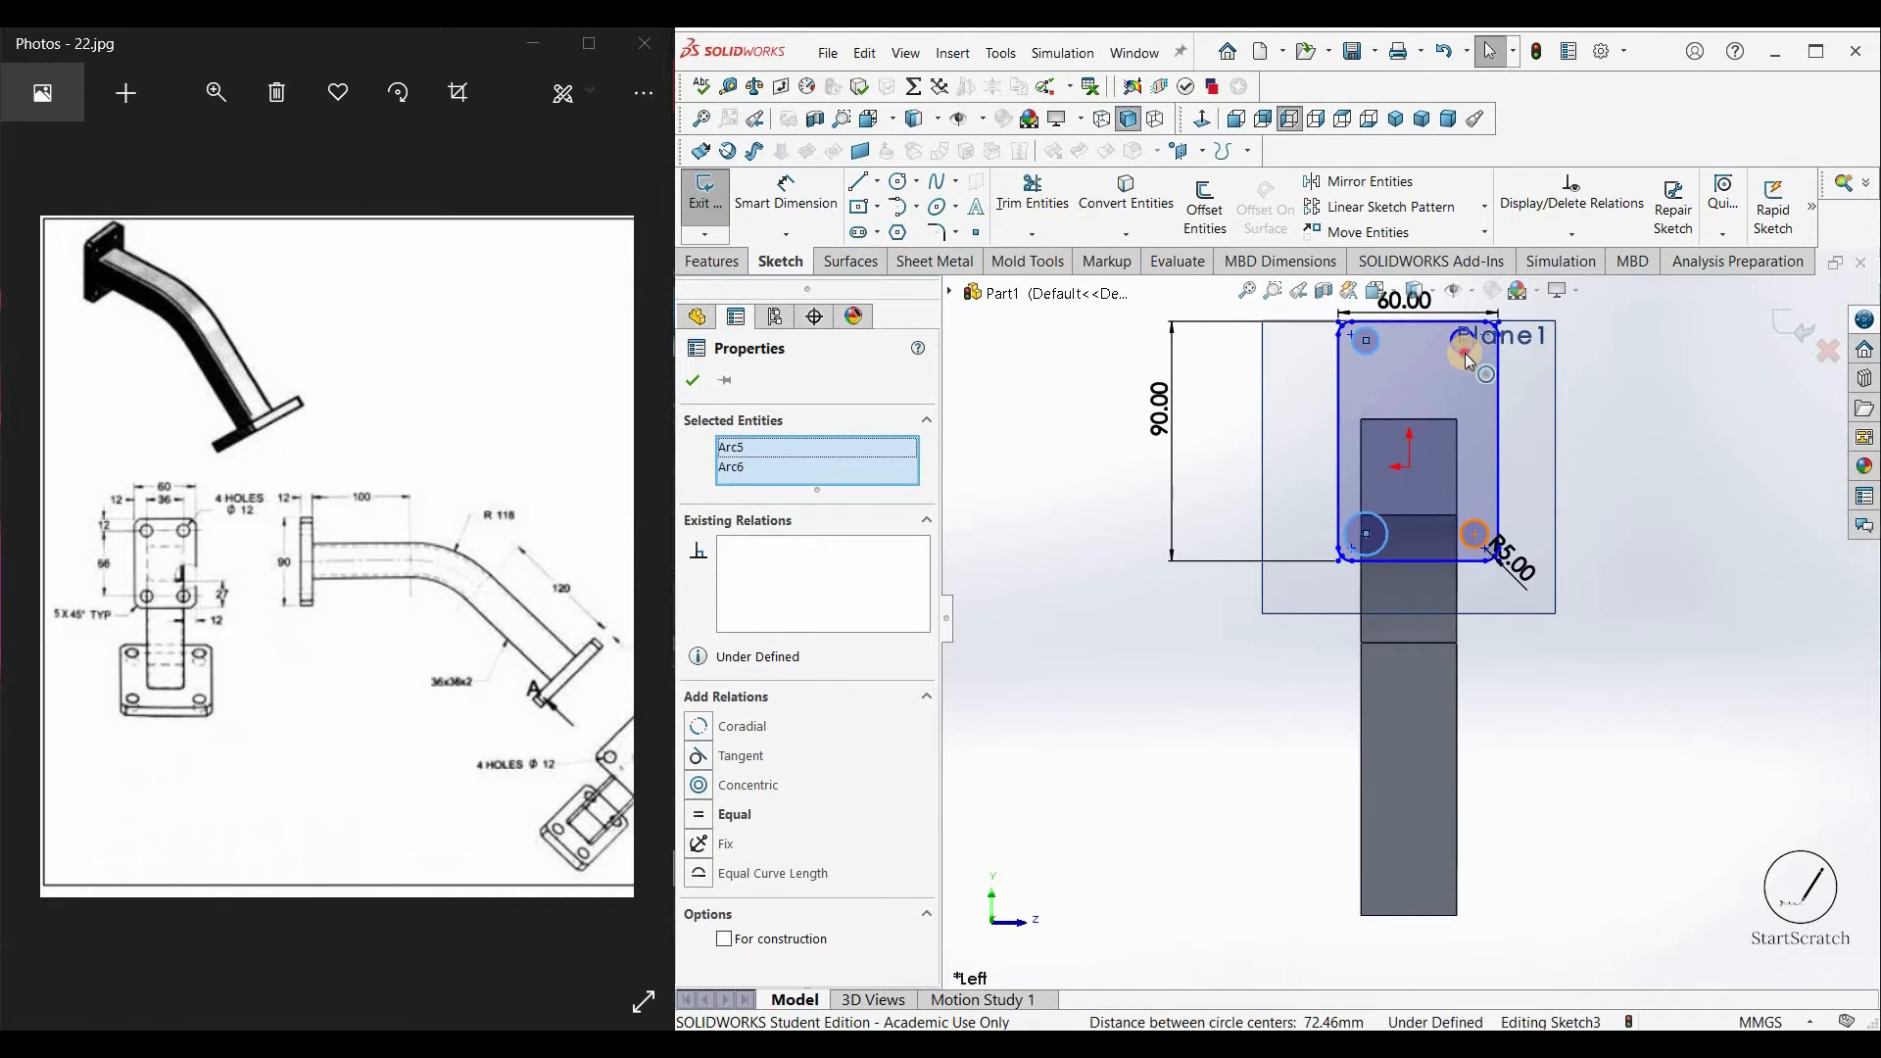
left_click(1466, 361, "ctrl")
left_click(1356, 351, "ctrl")
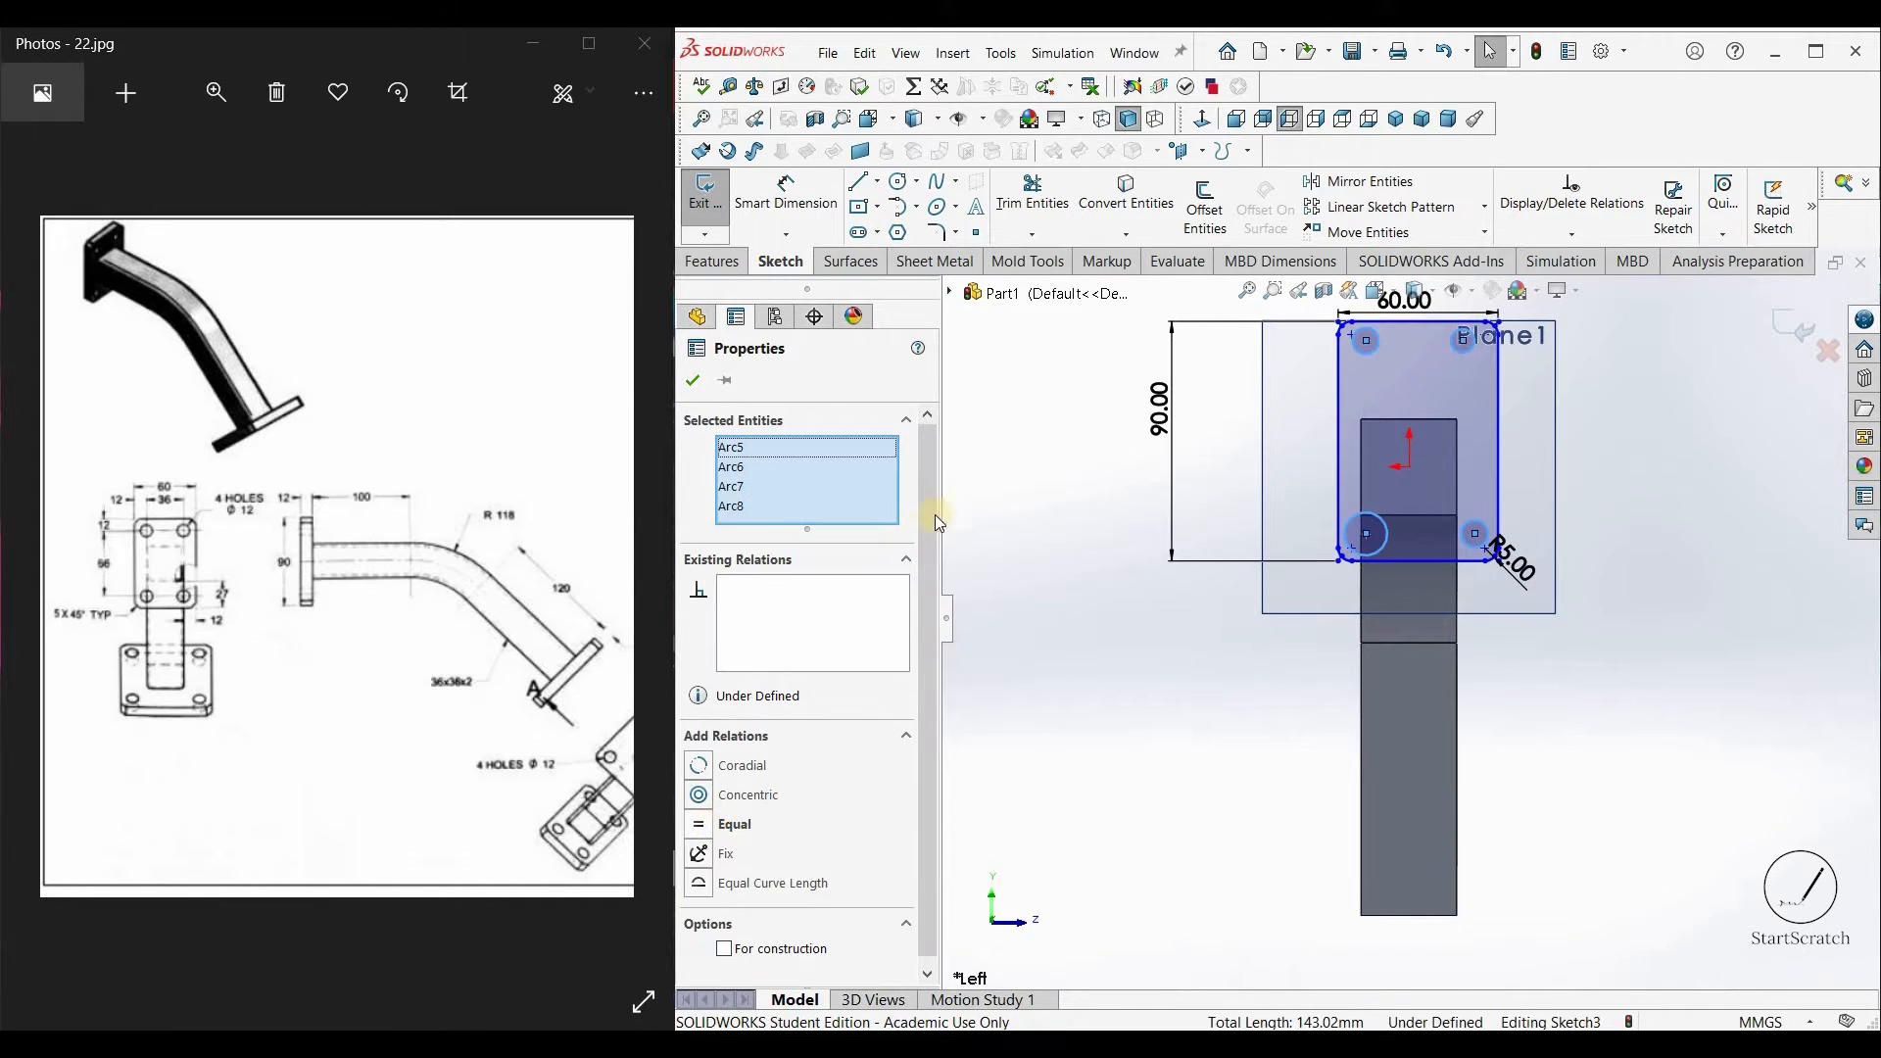
Step: Dimension the upper-left corner circle's diameter as 12 mm
left_click(826, 223)
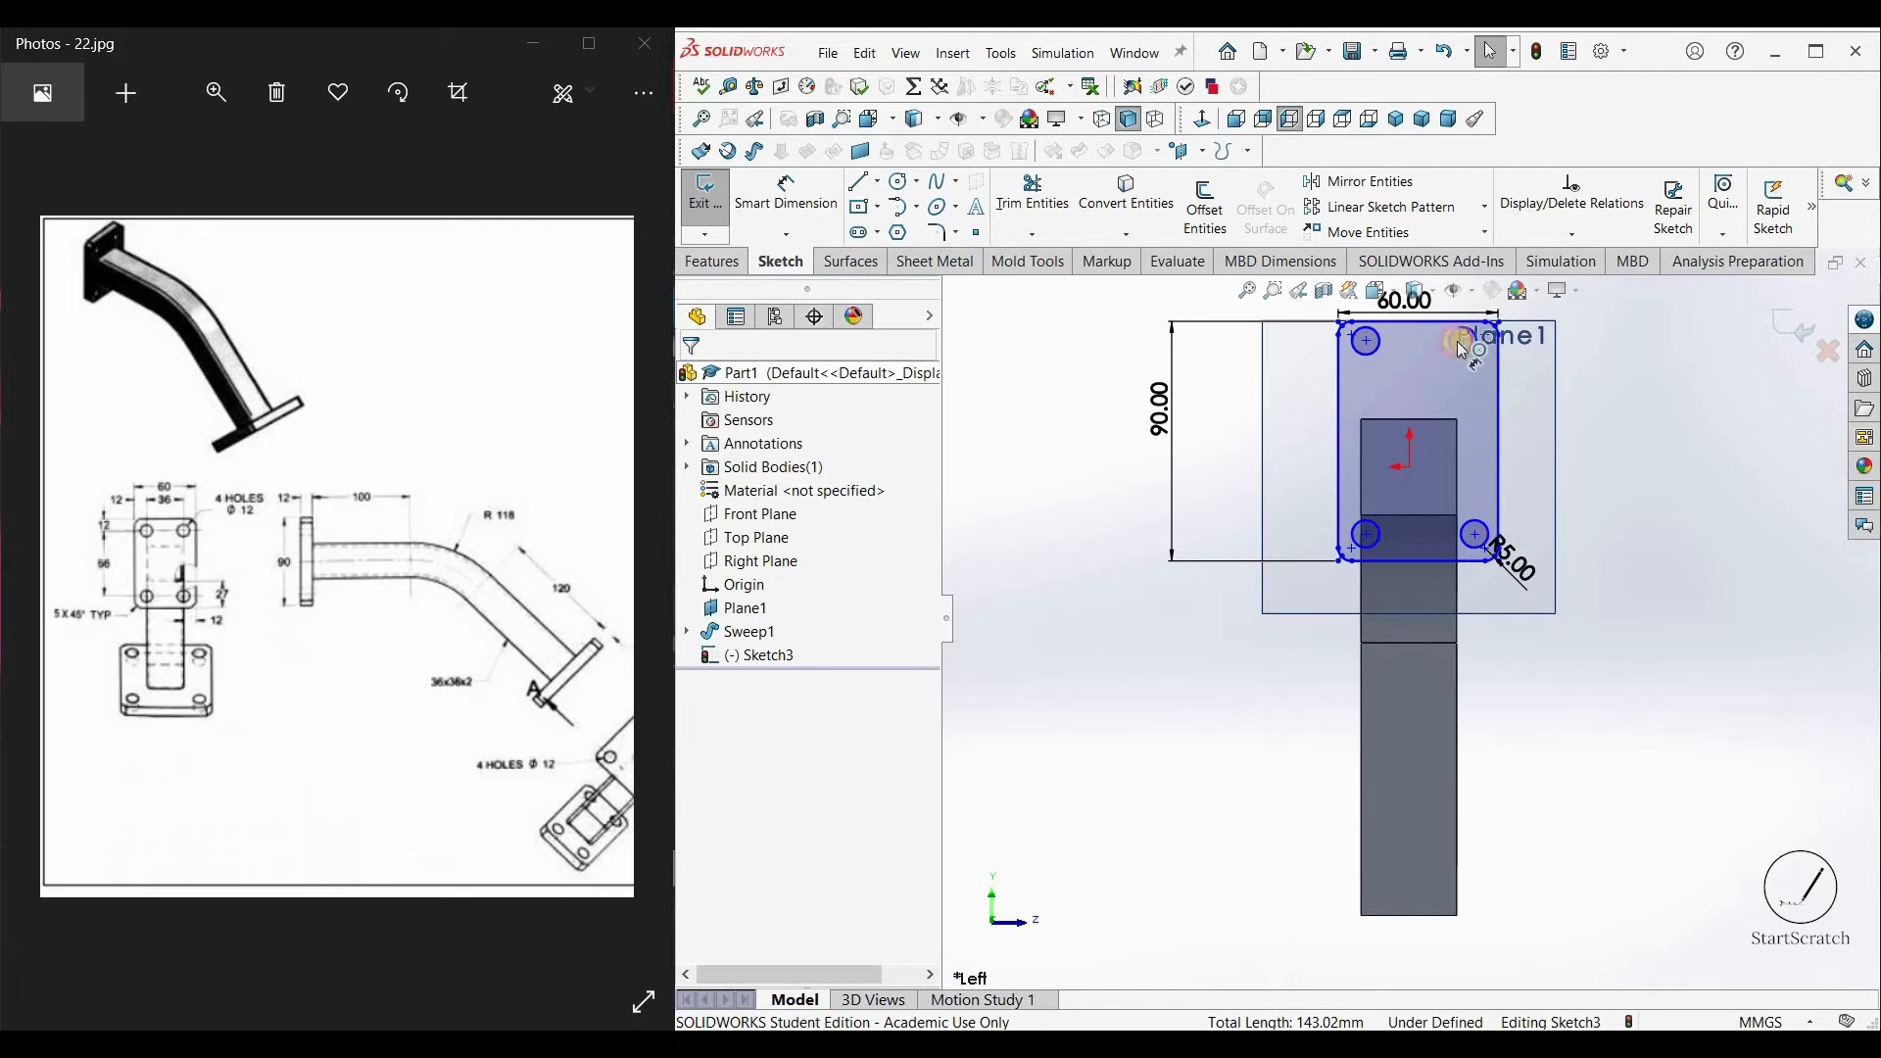
left_click(1221, 473)
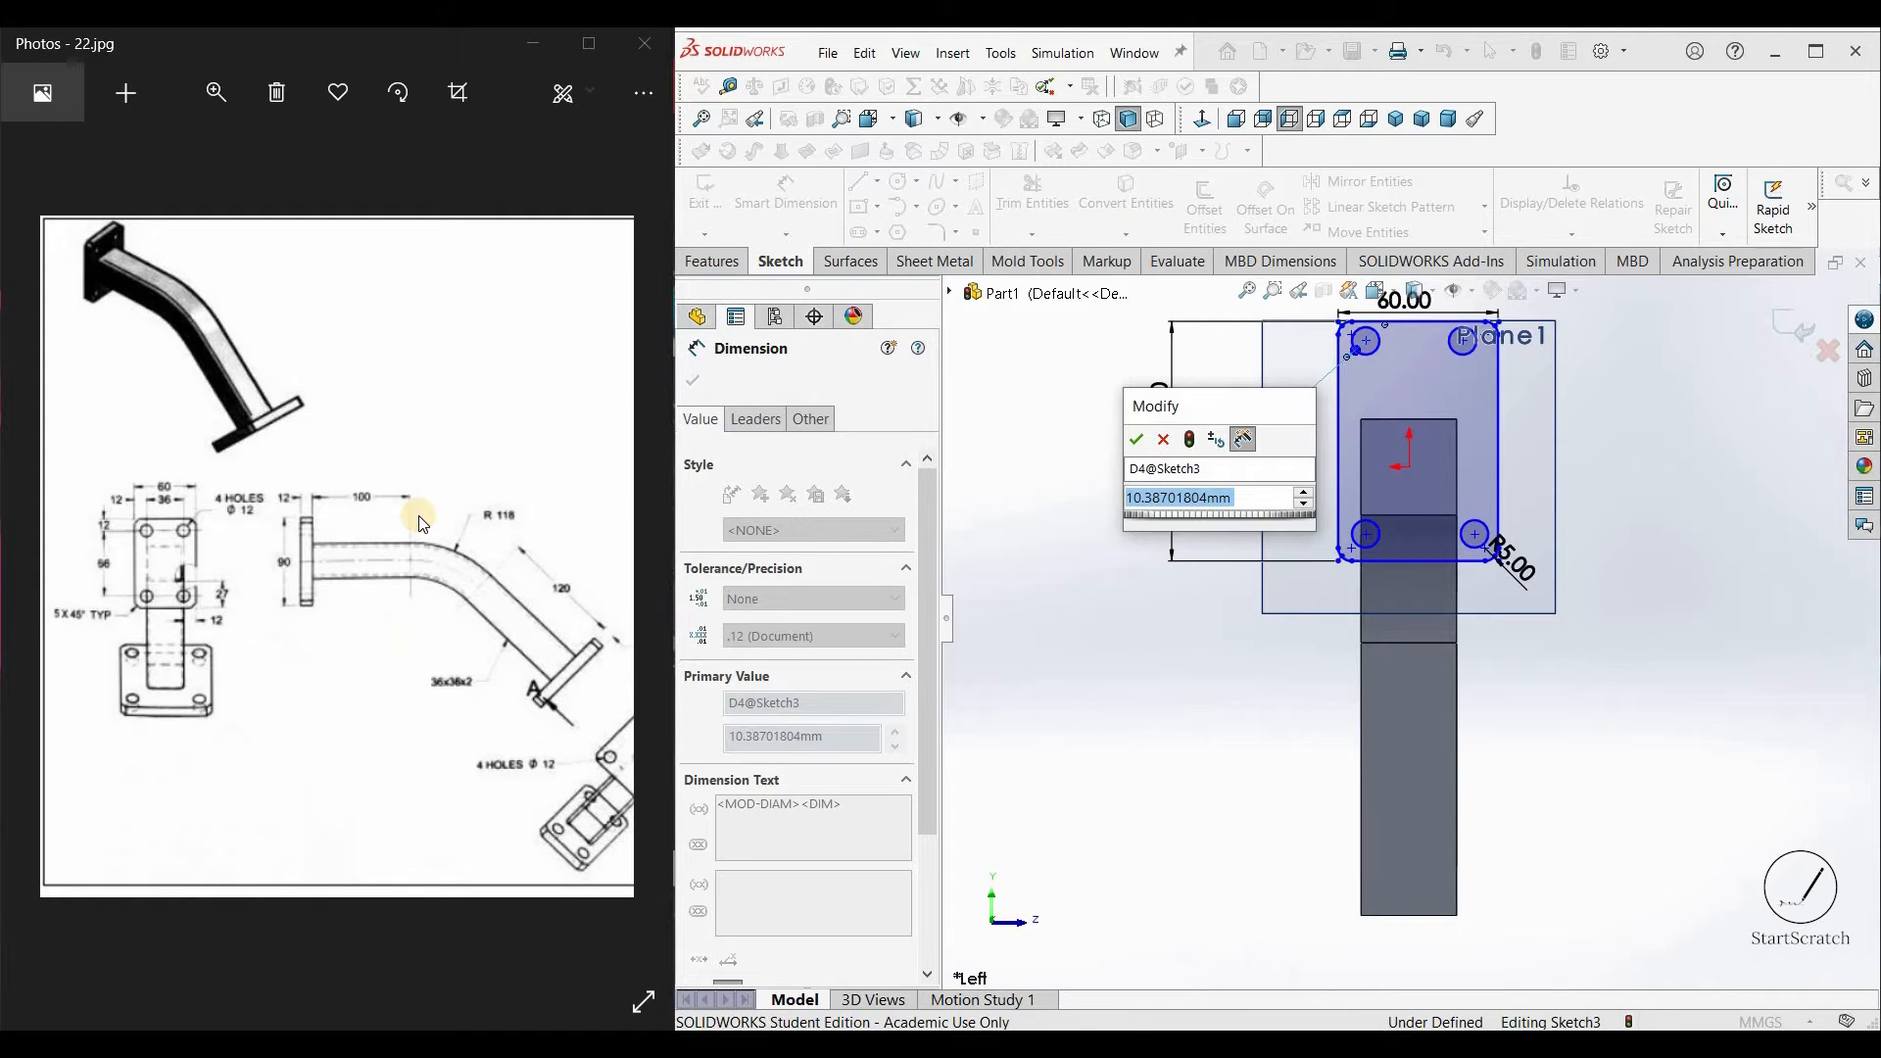
type("12")
key("Return")
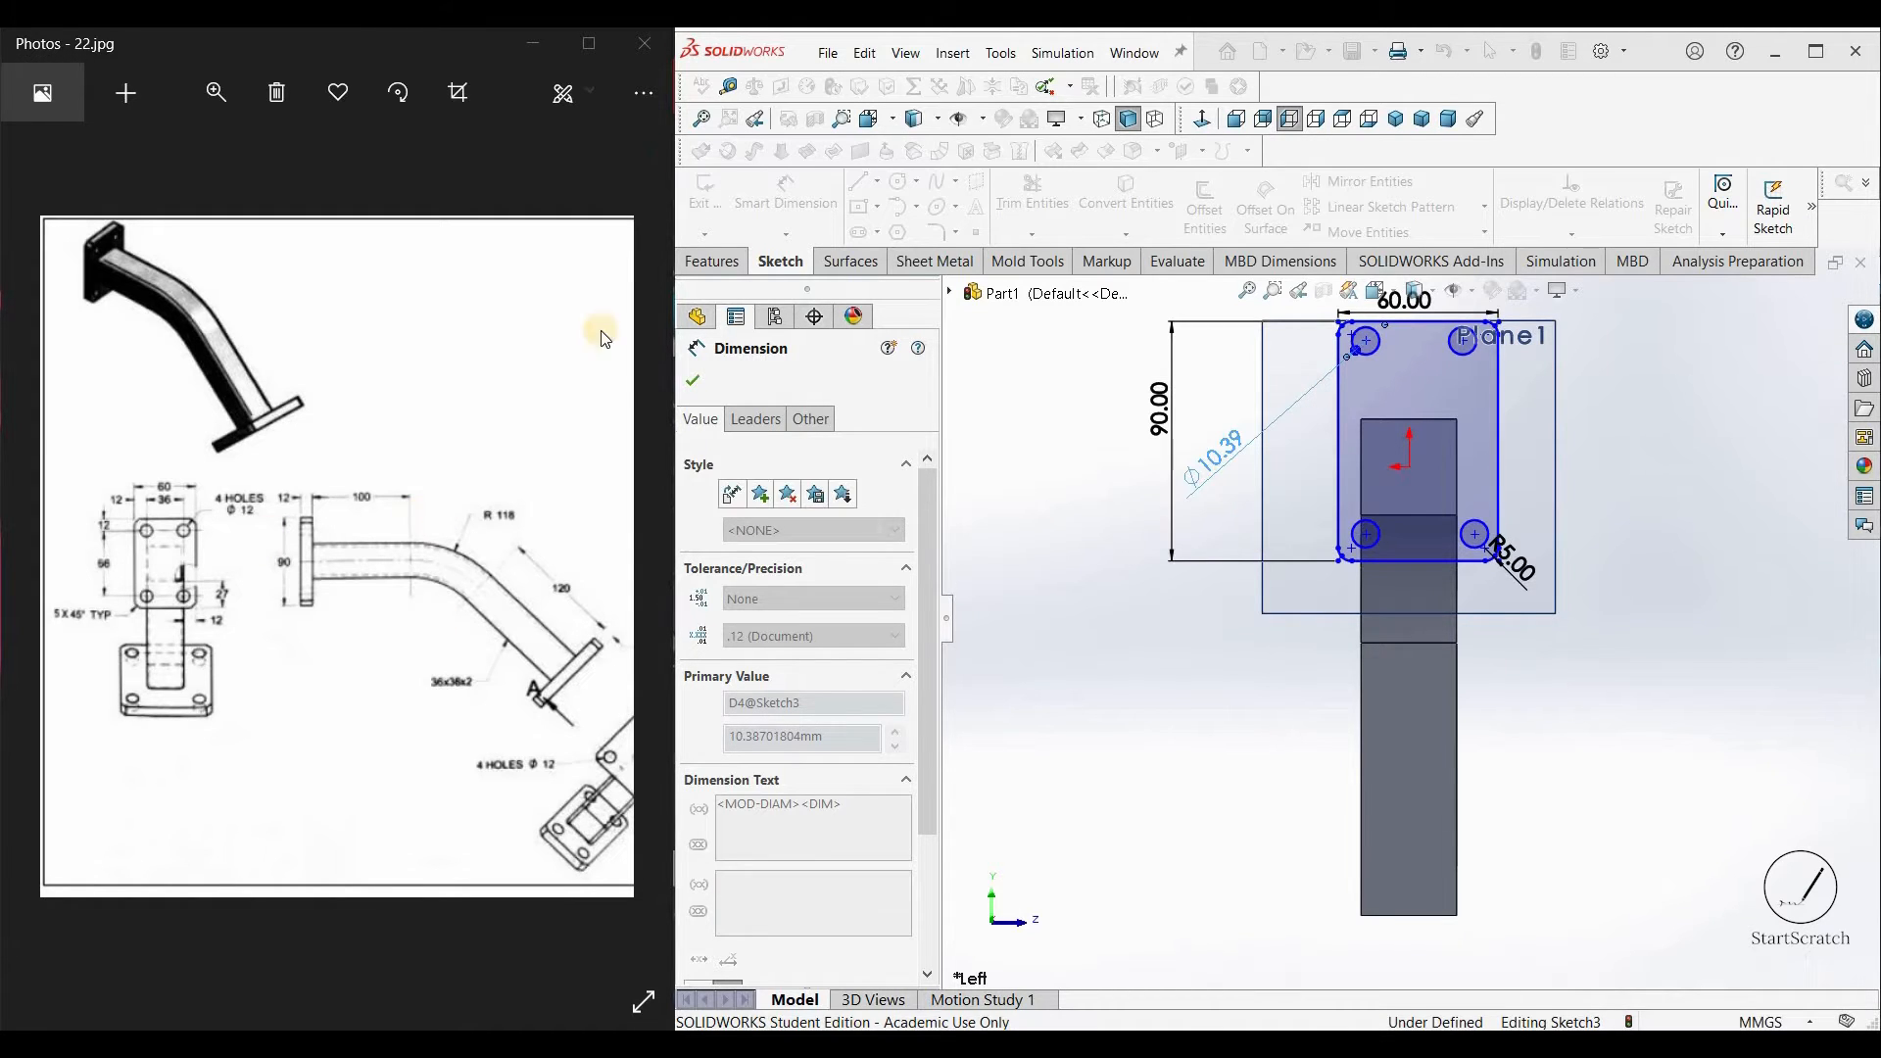
left_click(698, 375)
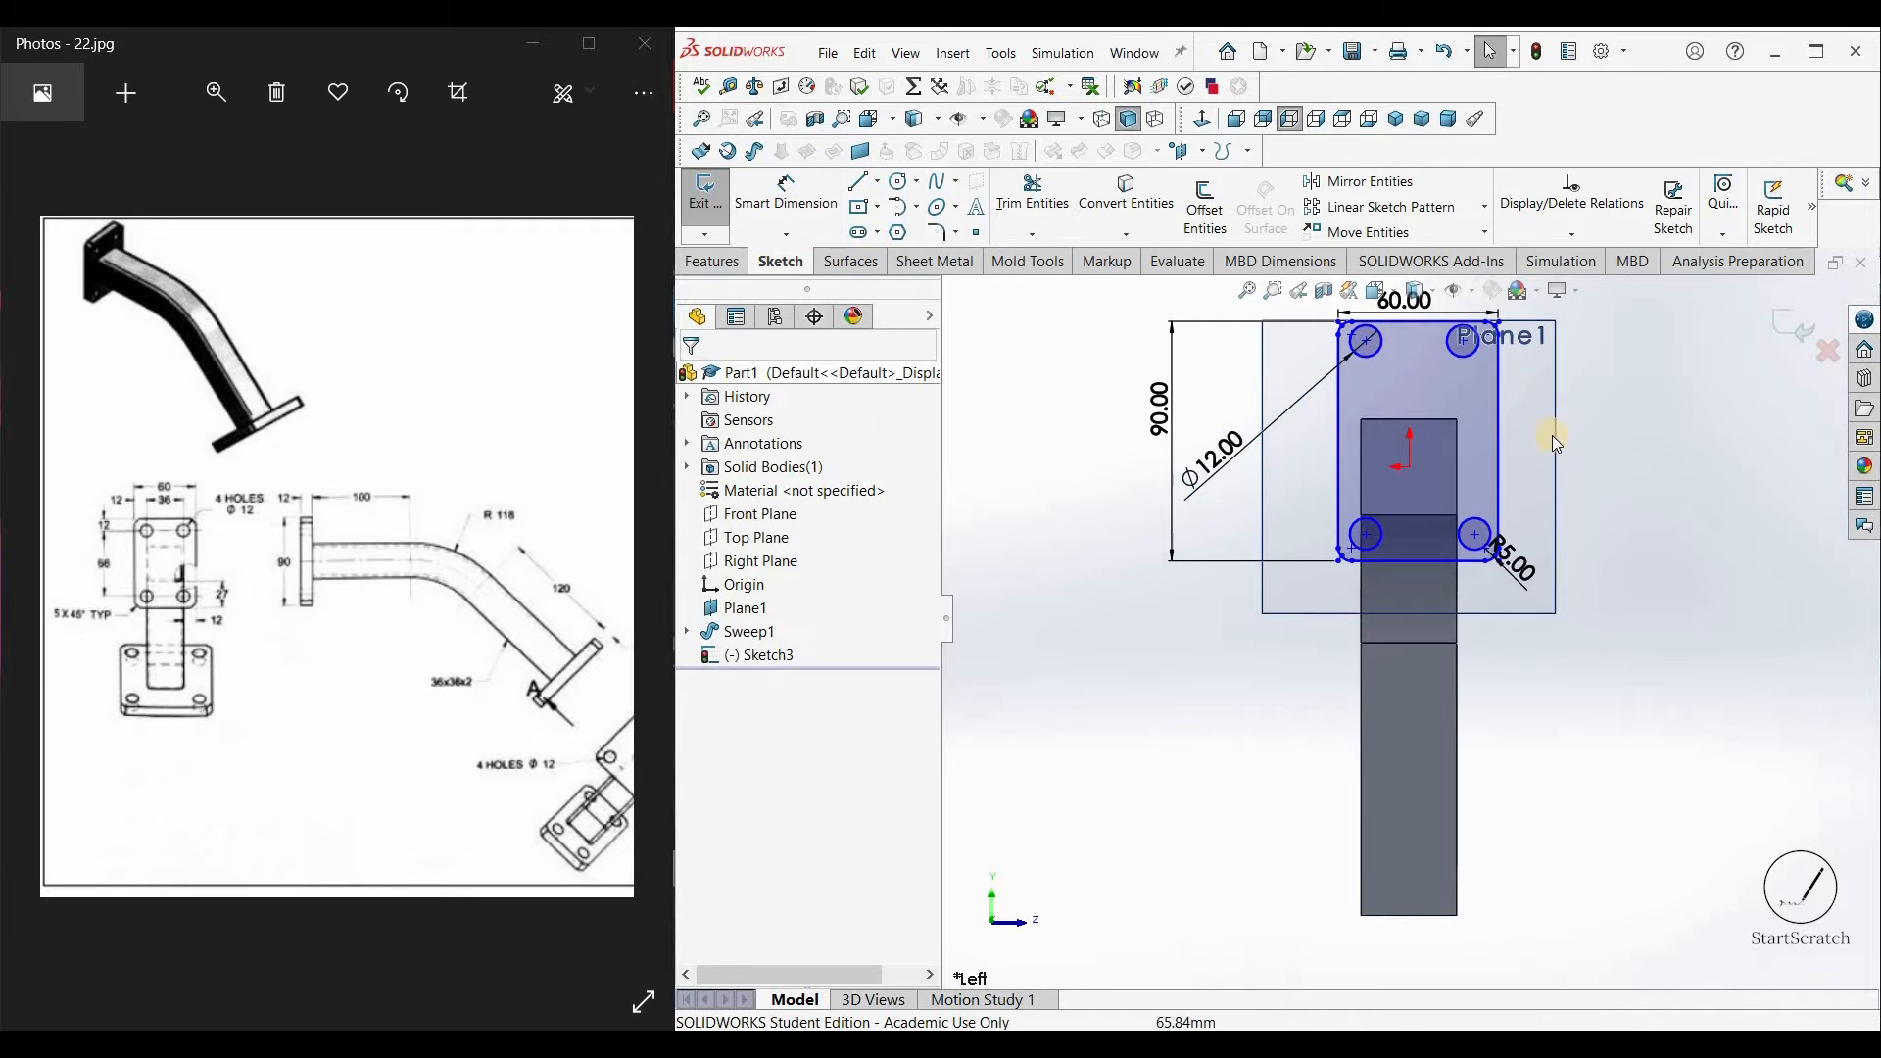
Step: Dimension the upper-left hole's center 12 mm from the plate's left edge
scroll(1337, 662, "up", 2)
scroll(1276, 573, "down", 2)
scroll(1277, 573, "down", 3)
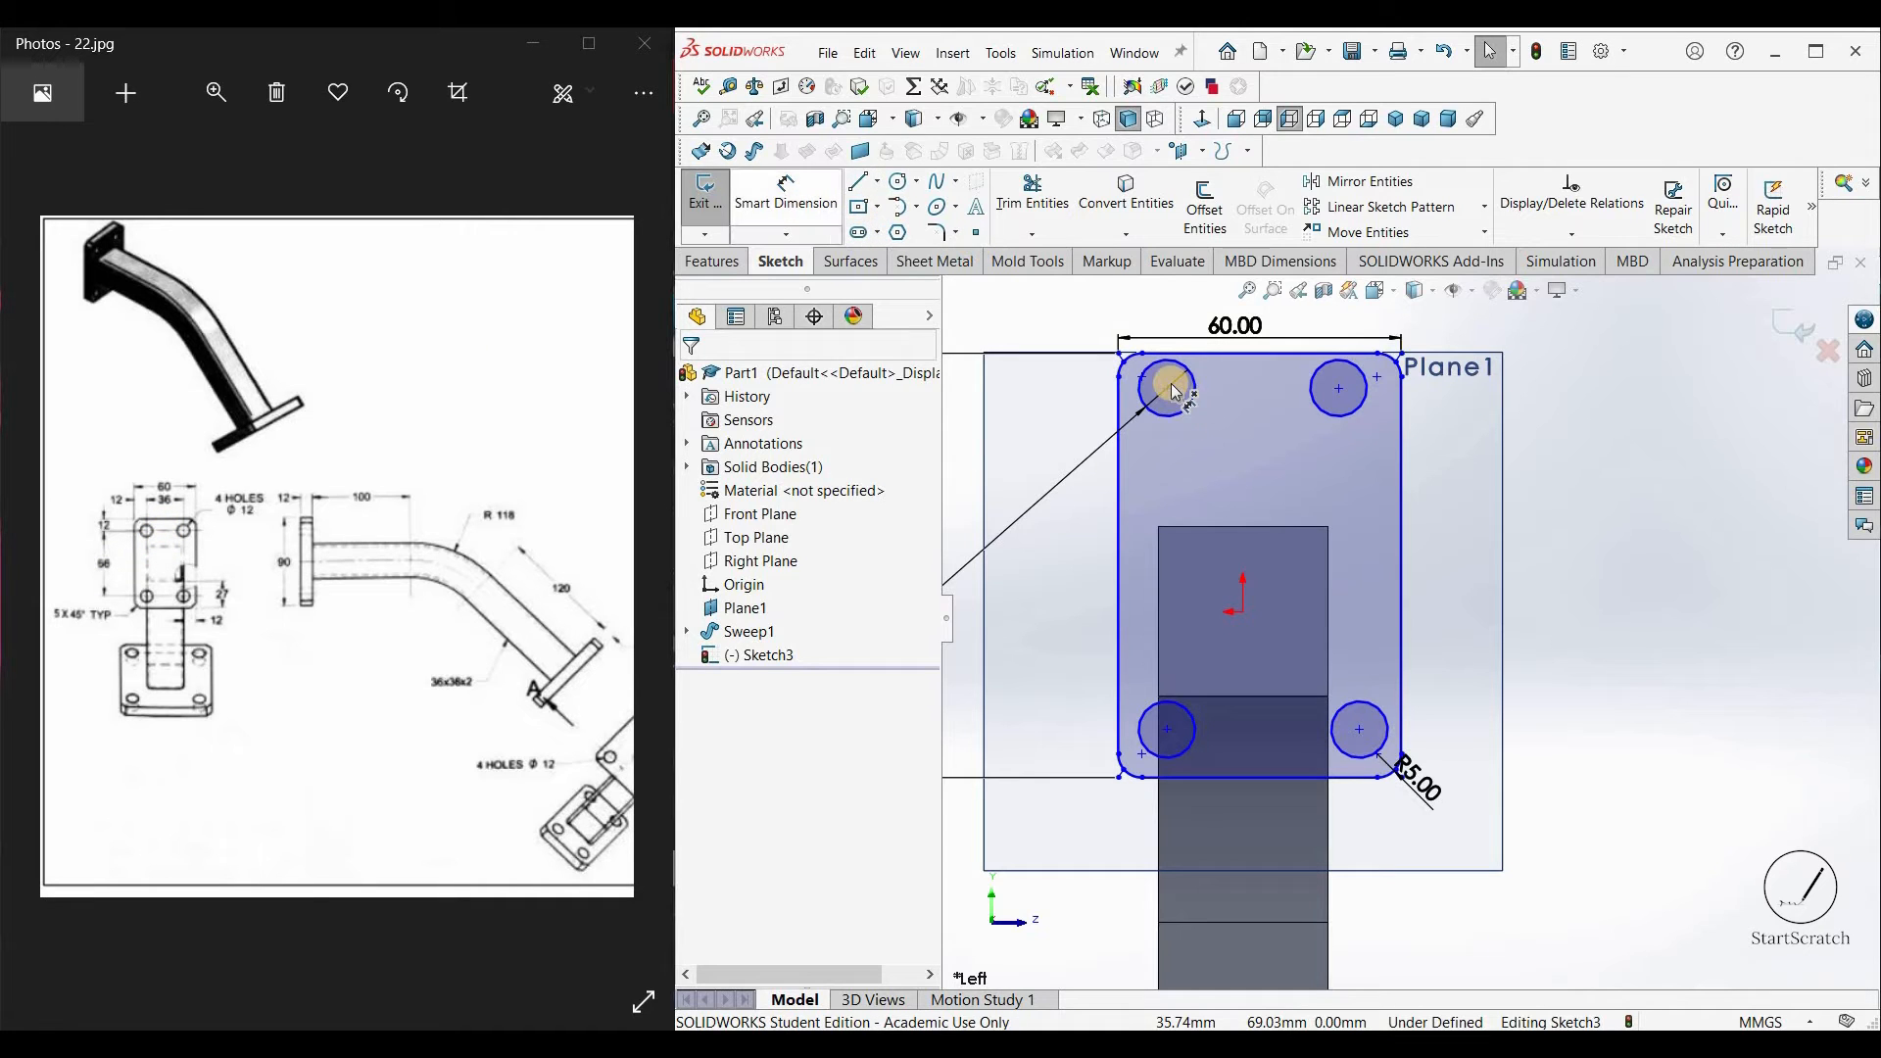
left_click(1167, 389)
left_click(1117, 409)
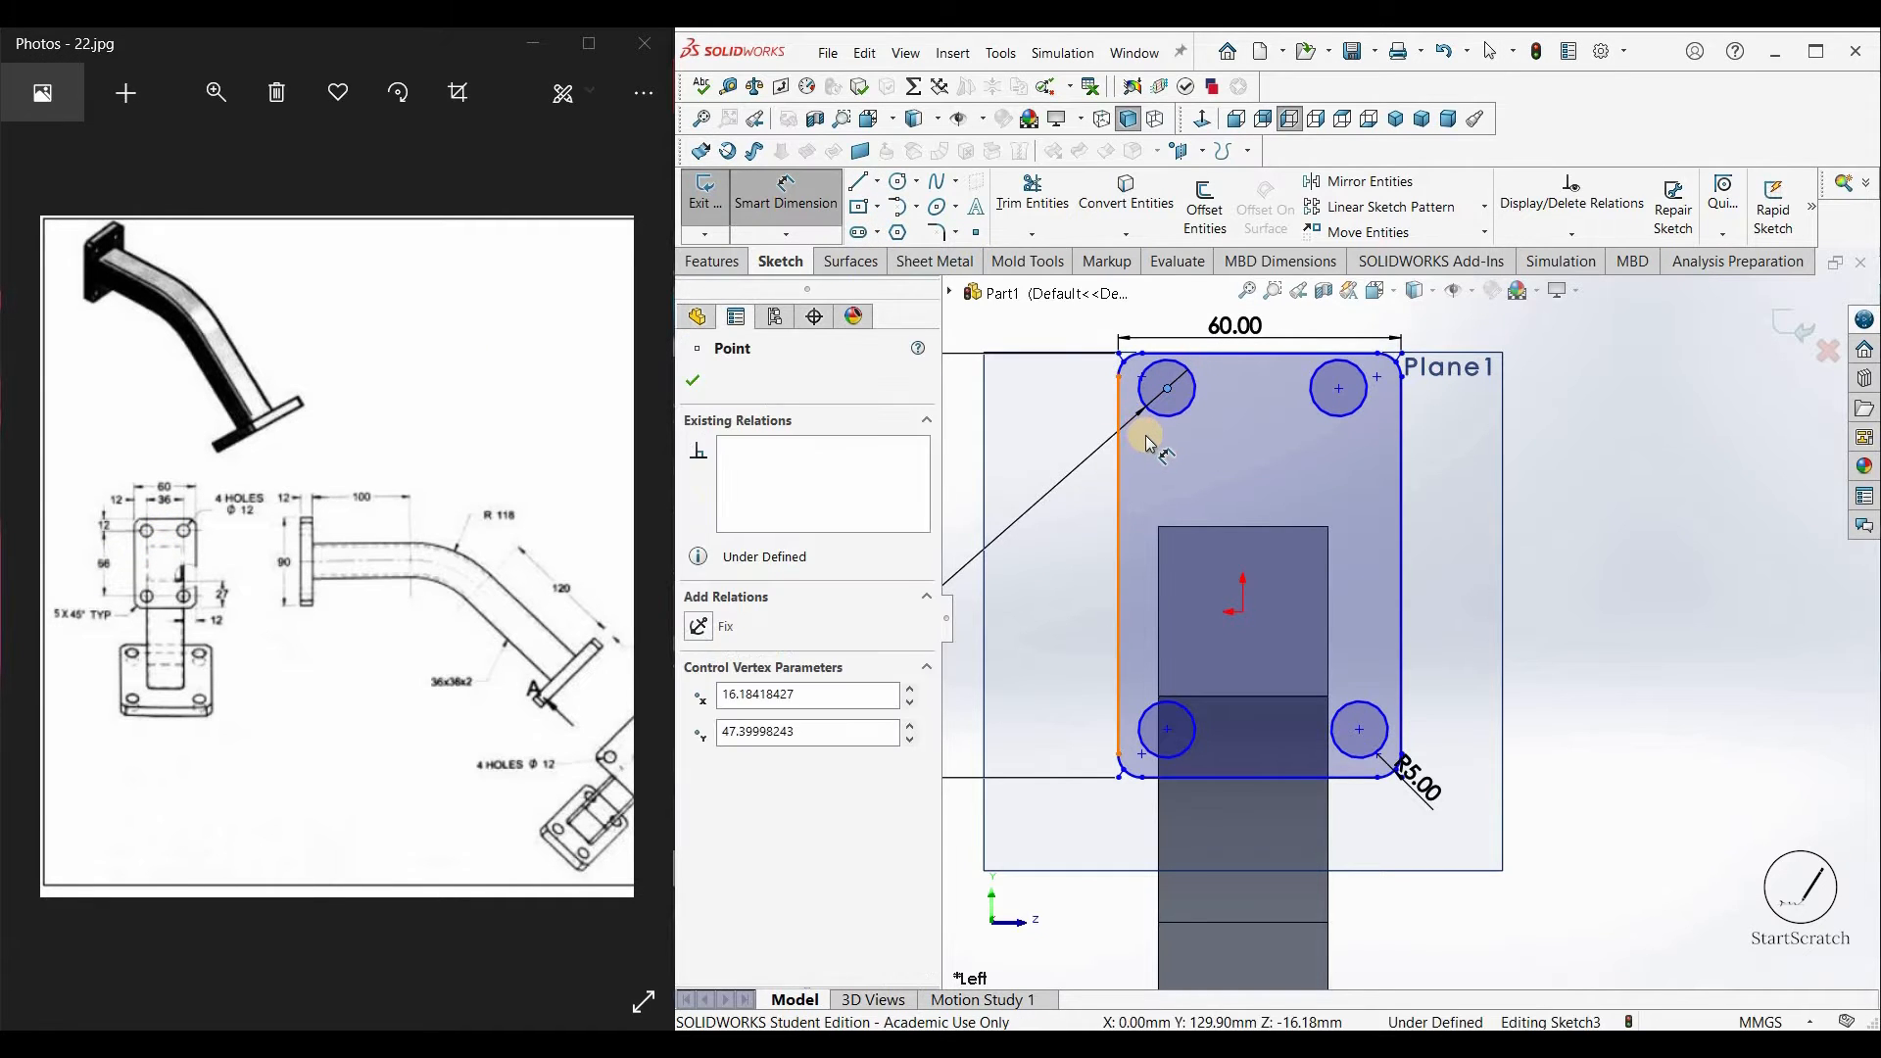
left_click(1144, 438)
left_click(1143, 420)
type("12")
key("Return")
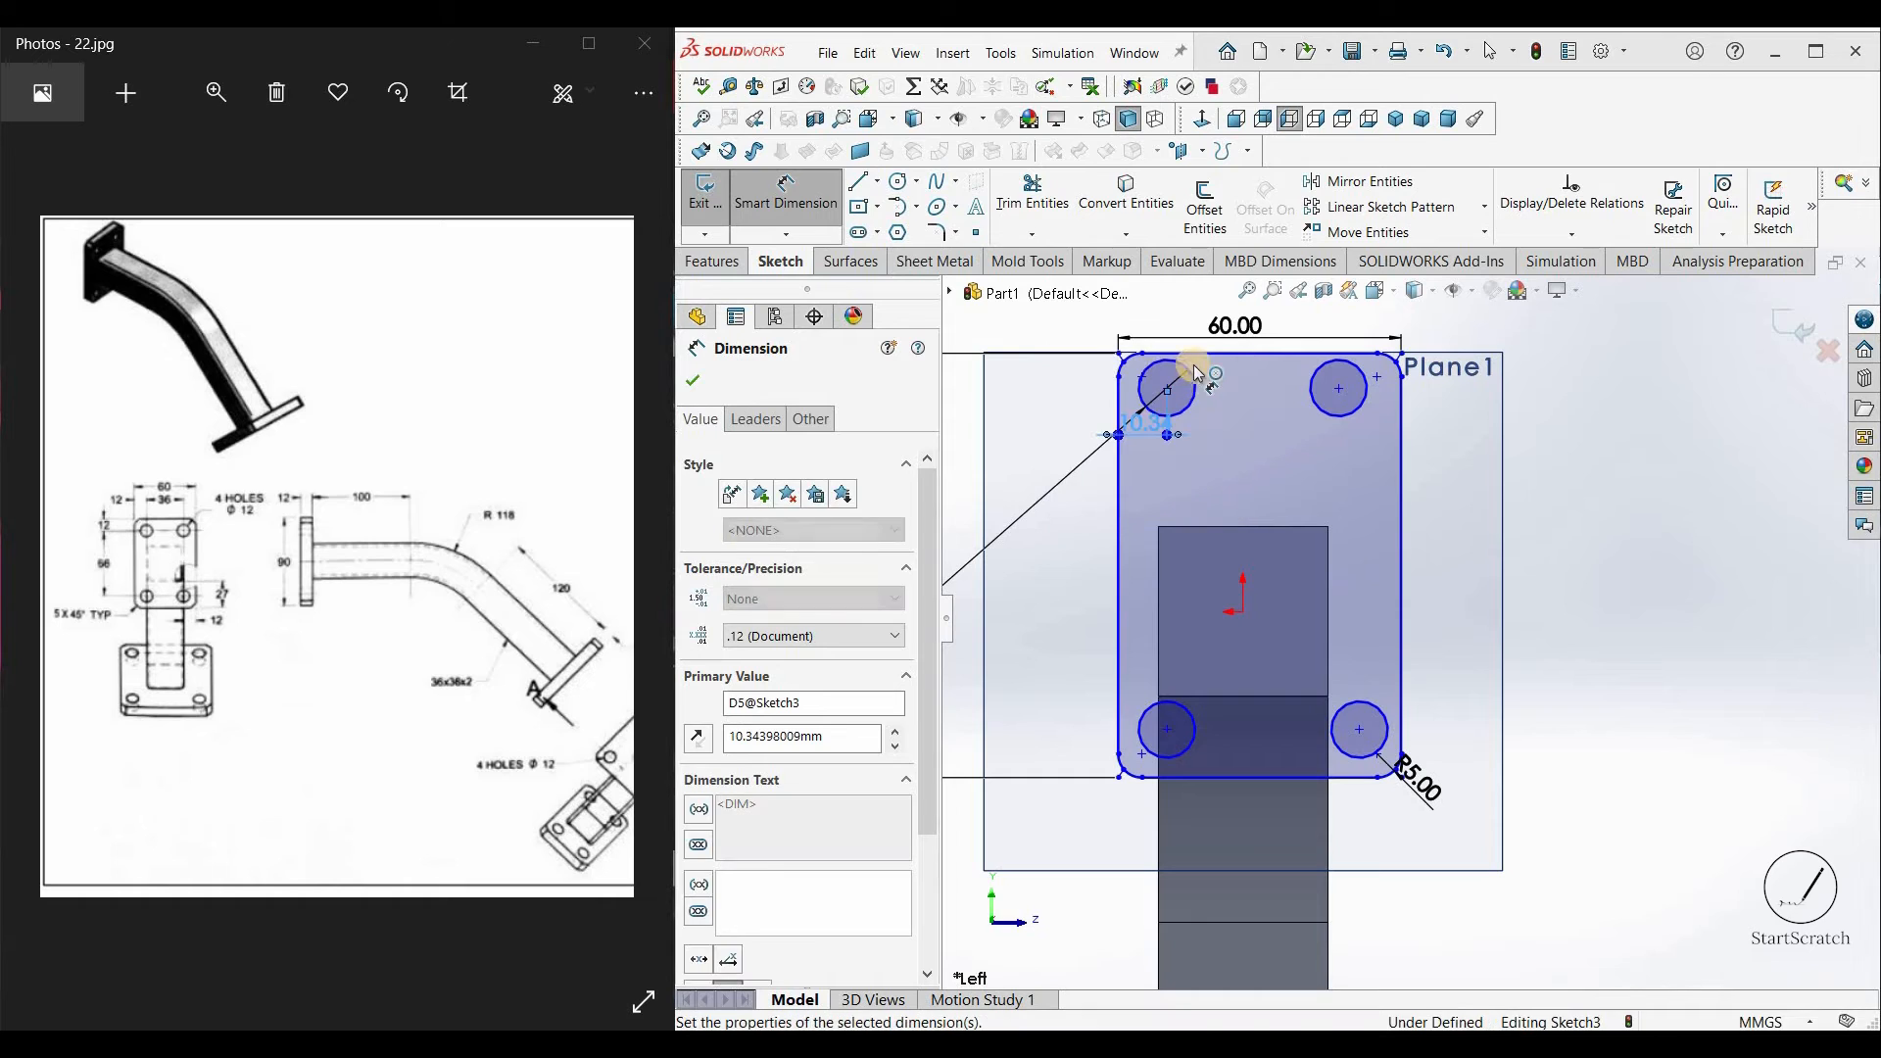
Step: Dimension the upper-left hole's center 12 mm below the plate's top edge
left_click(1194, 368)
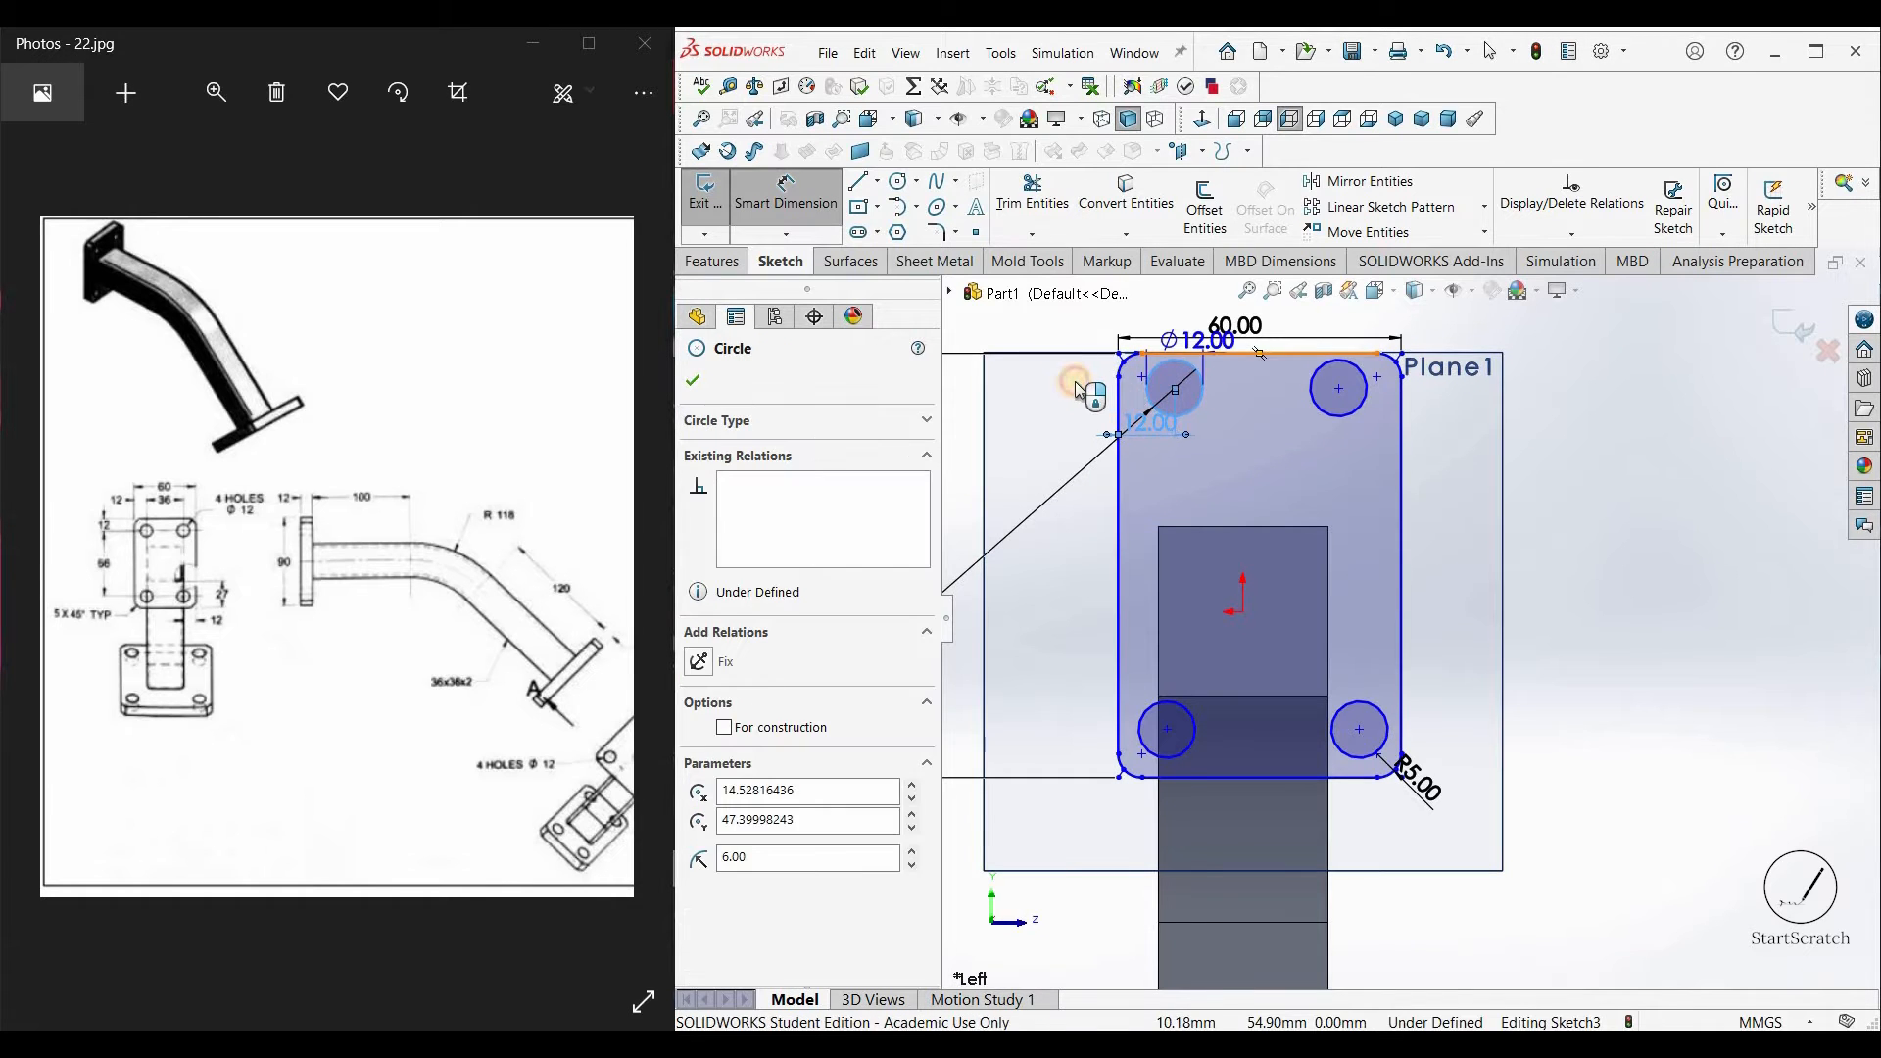
left_click(1074, 380)
type("12")
key("Return")
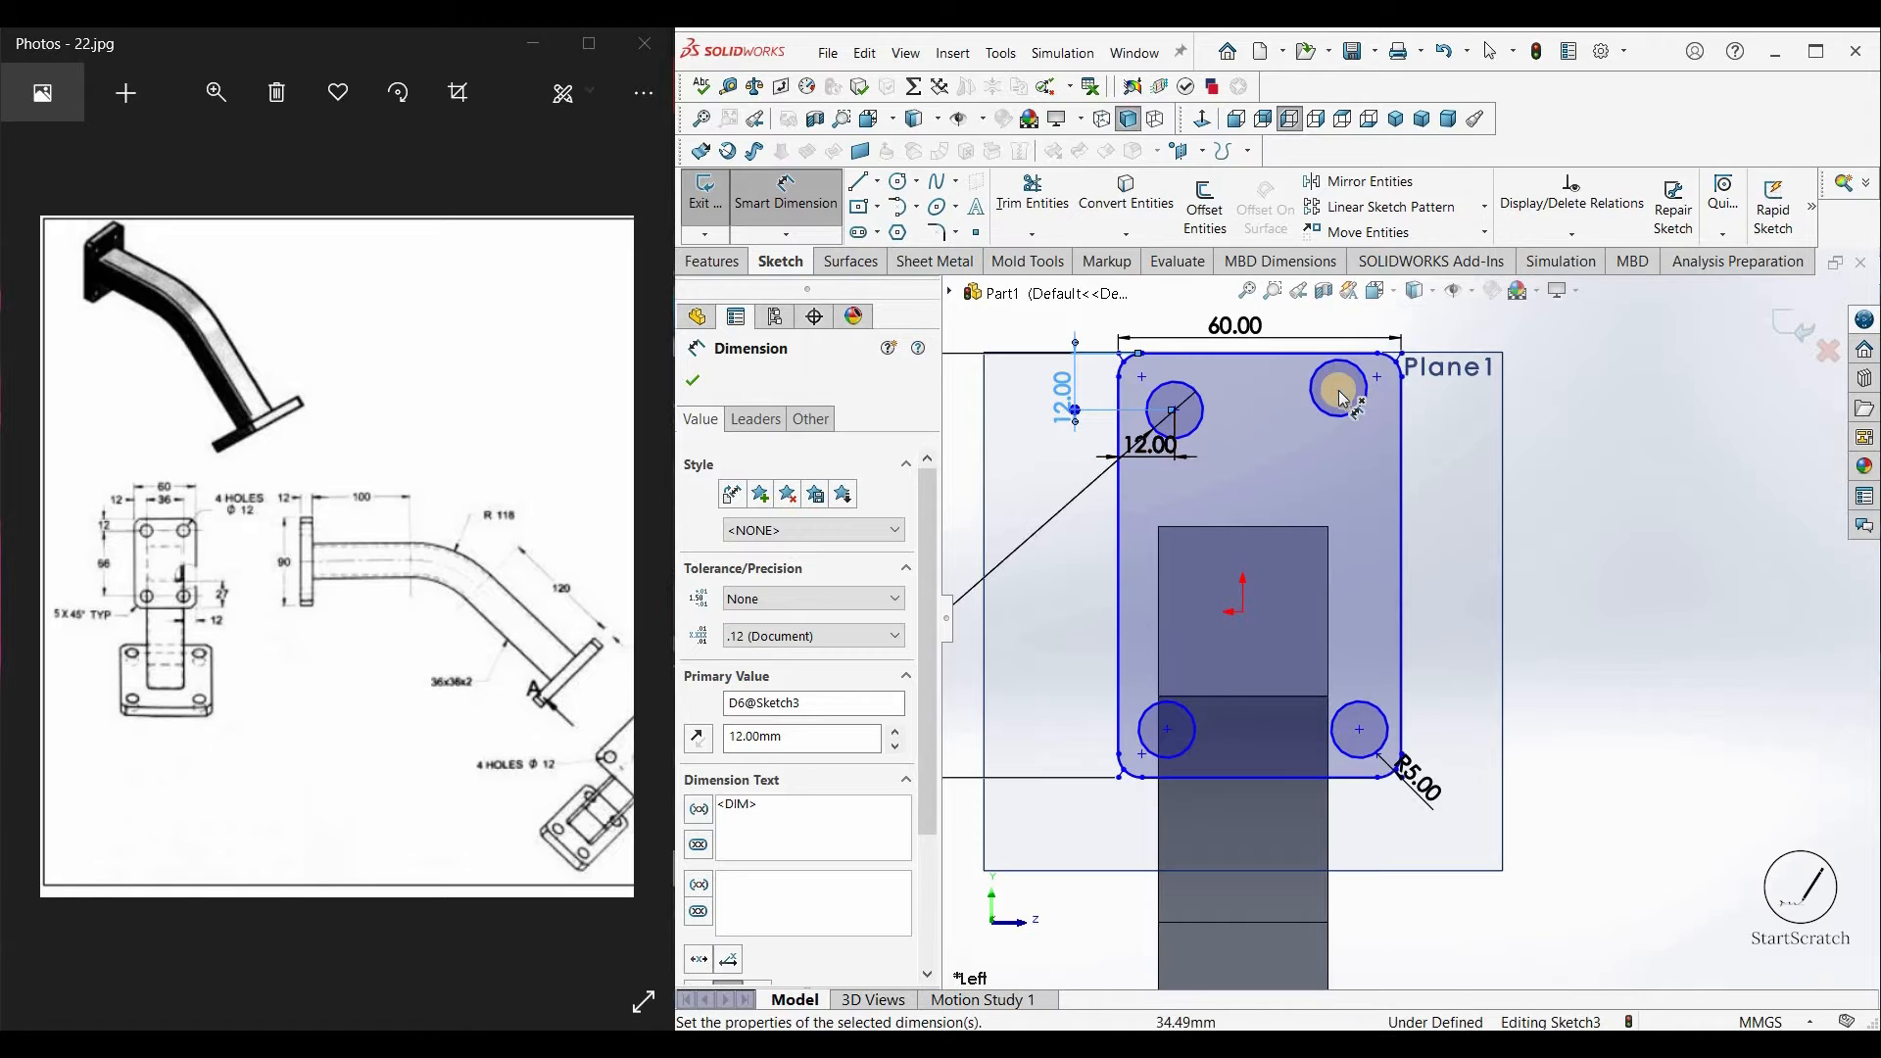
Step: Dimension the upper-right hole's center 12 mm from the plate's right edge and 12 mm from its top edge
left_click(1374, 445)
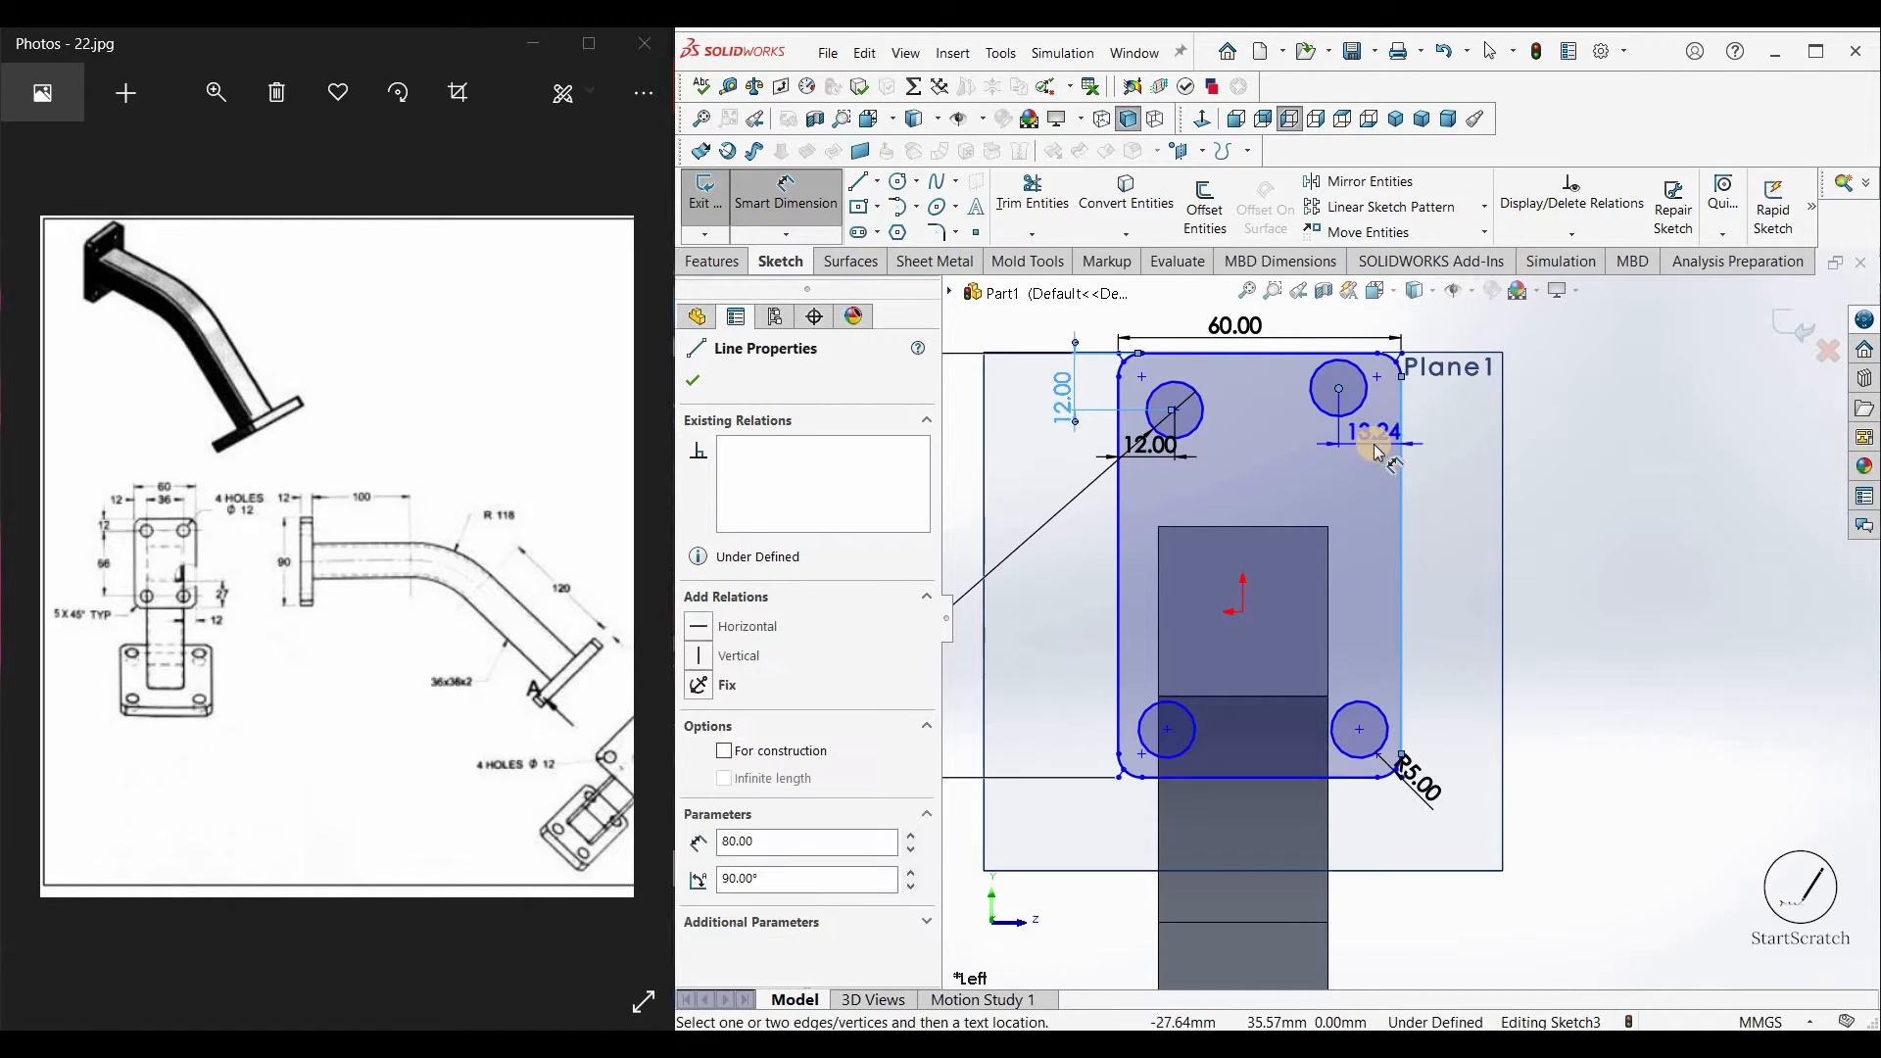
type("12")
key("Return")
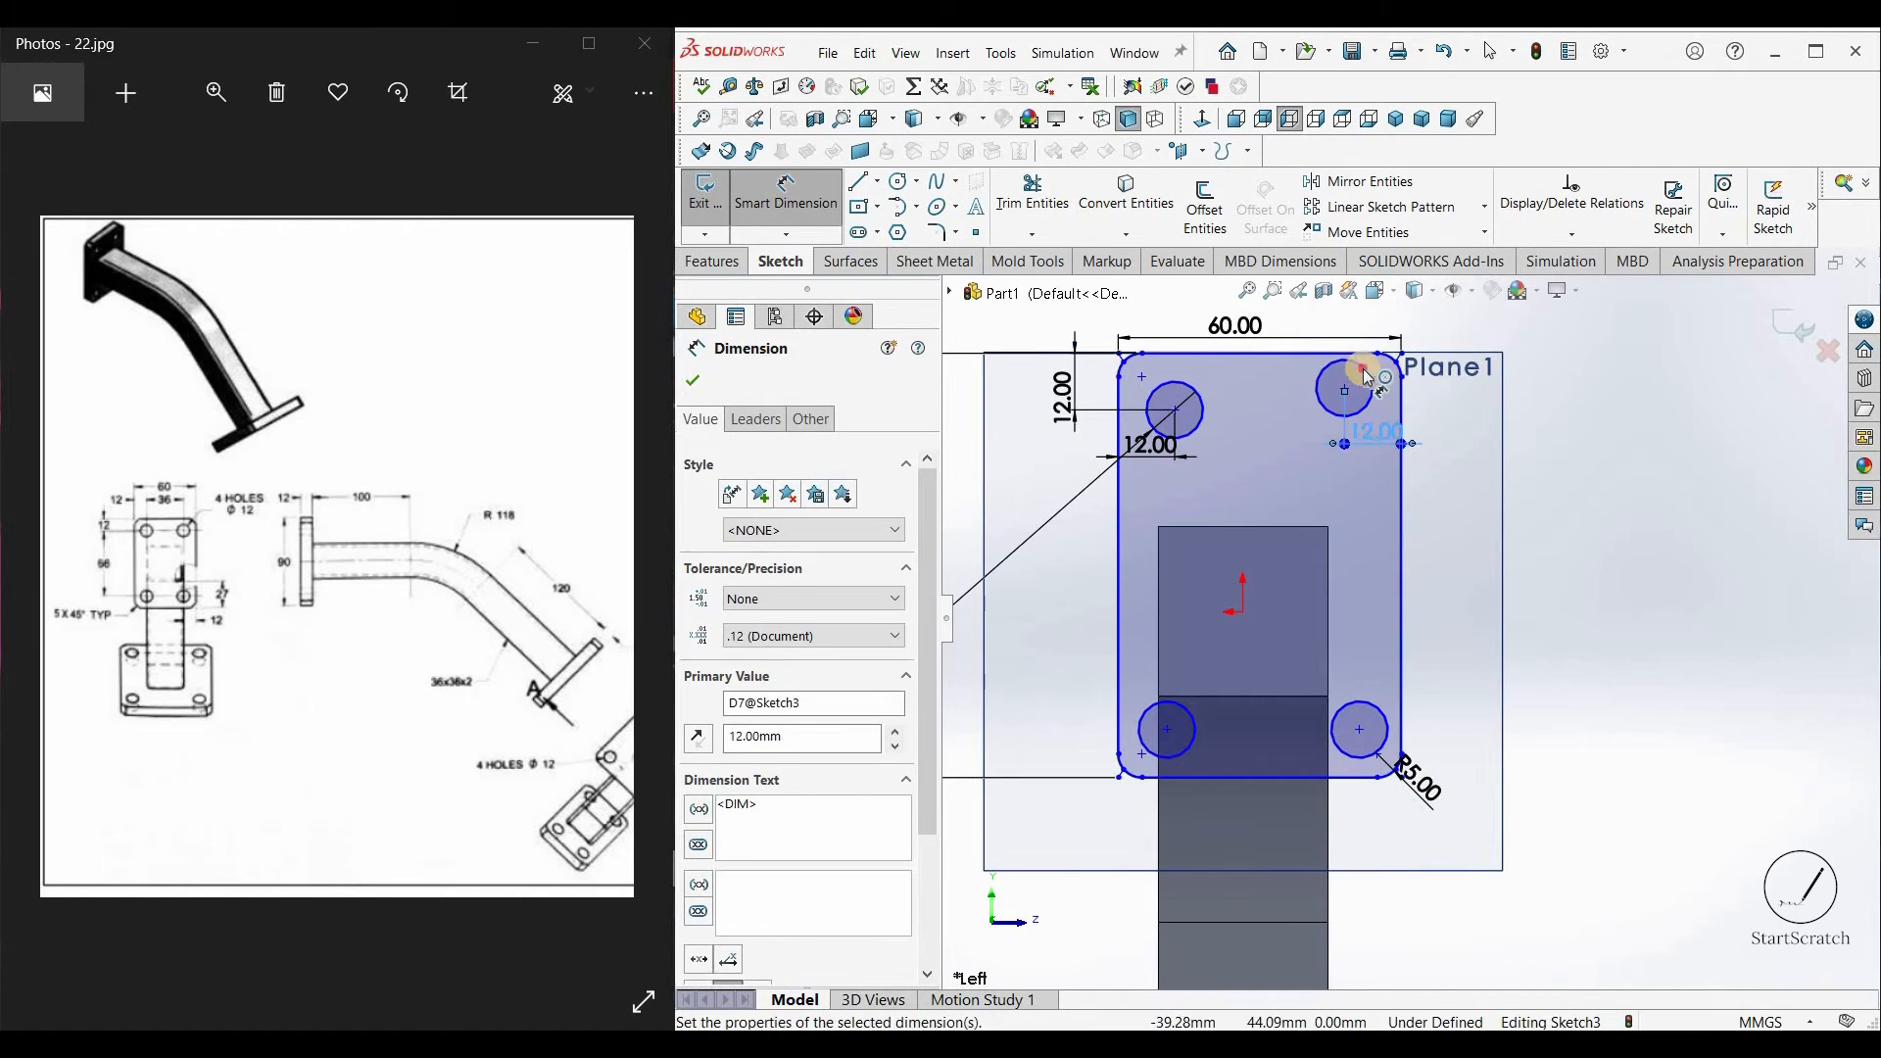
left_click(1361, 355)
left_click(1370, 352)
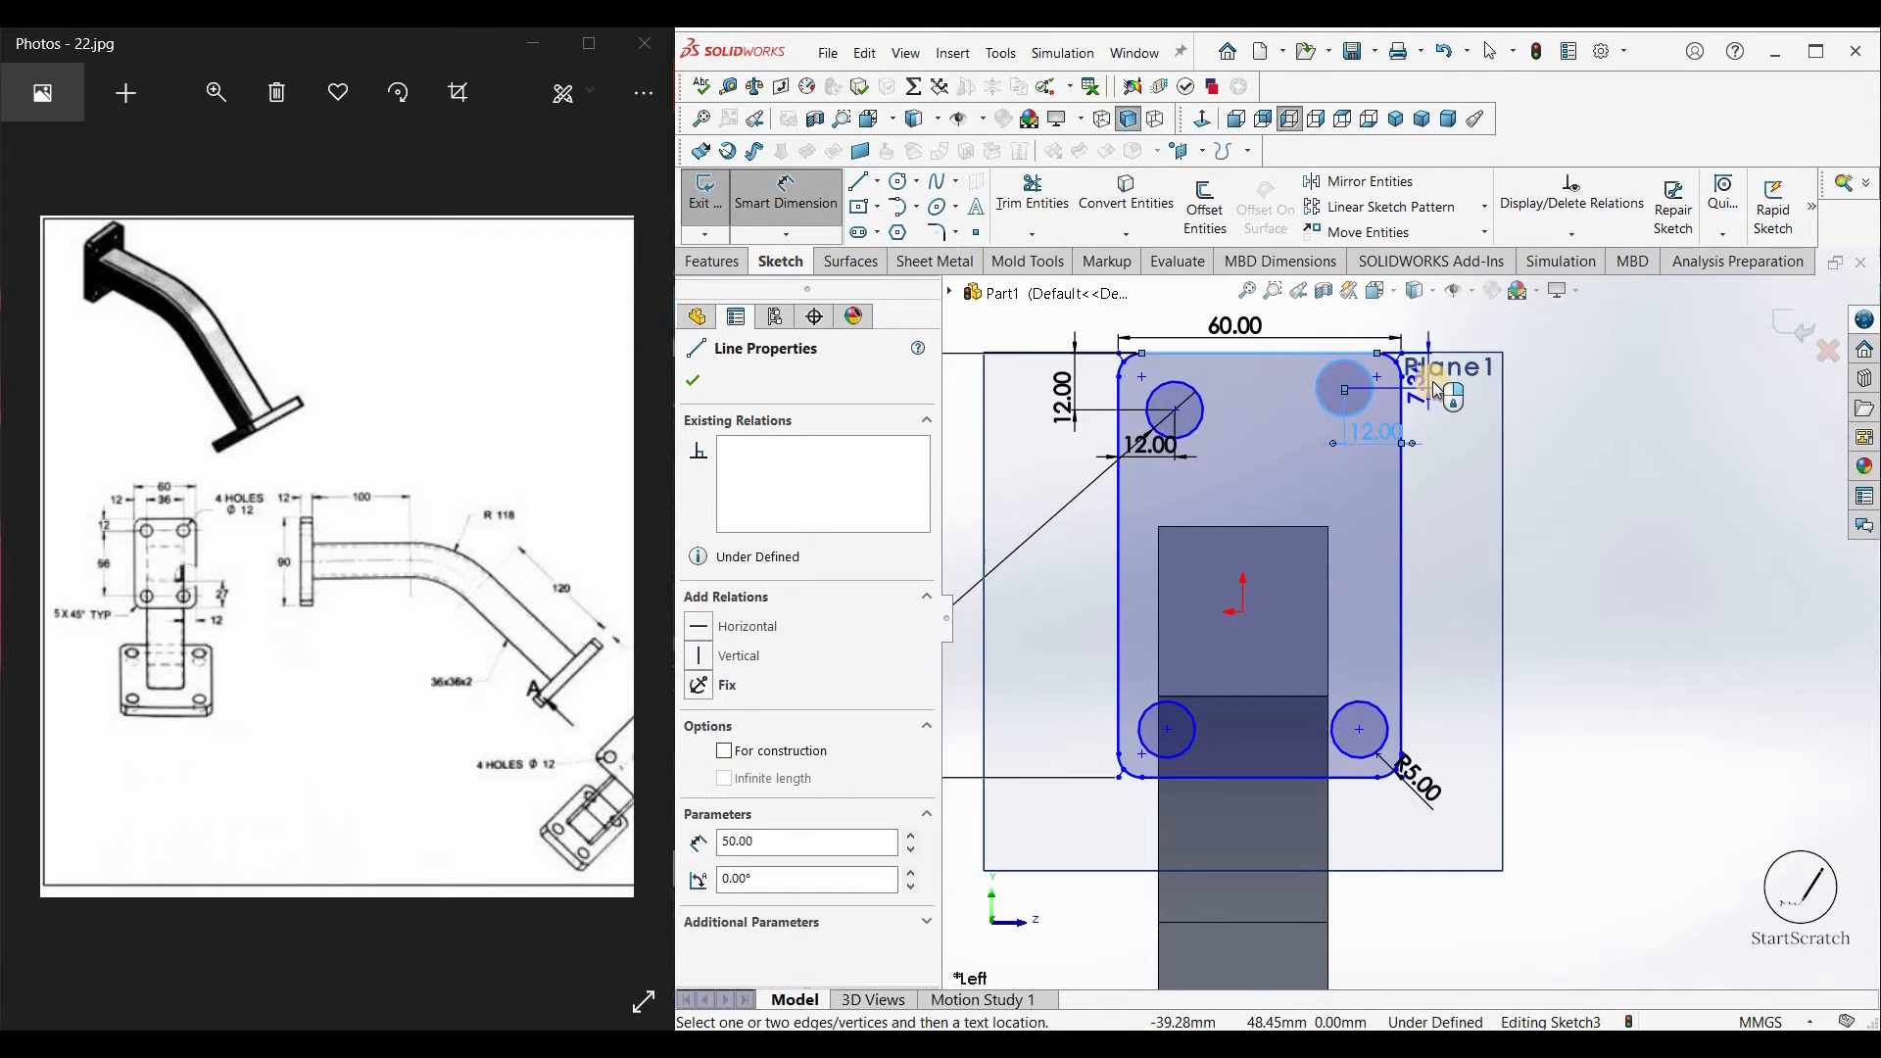
left_click(1428, 384)
type("12")
key("Return")
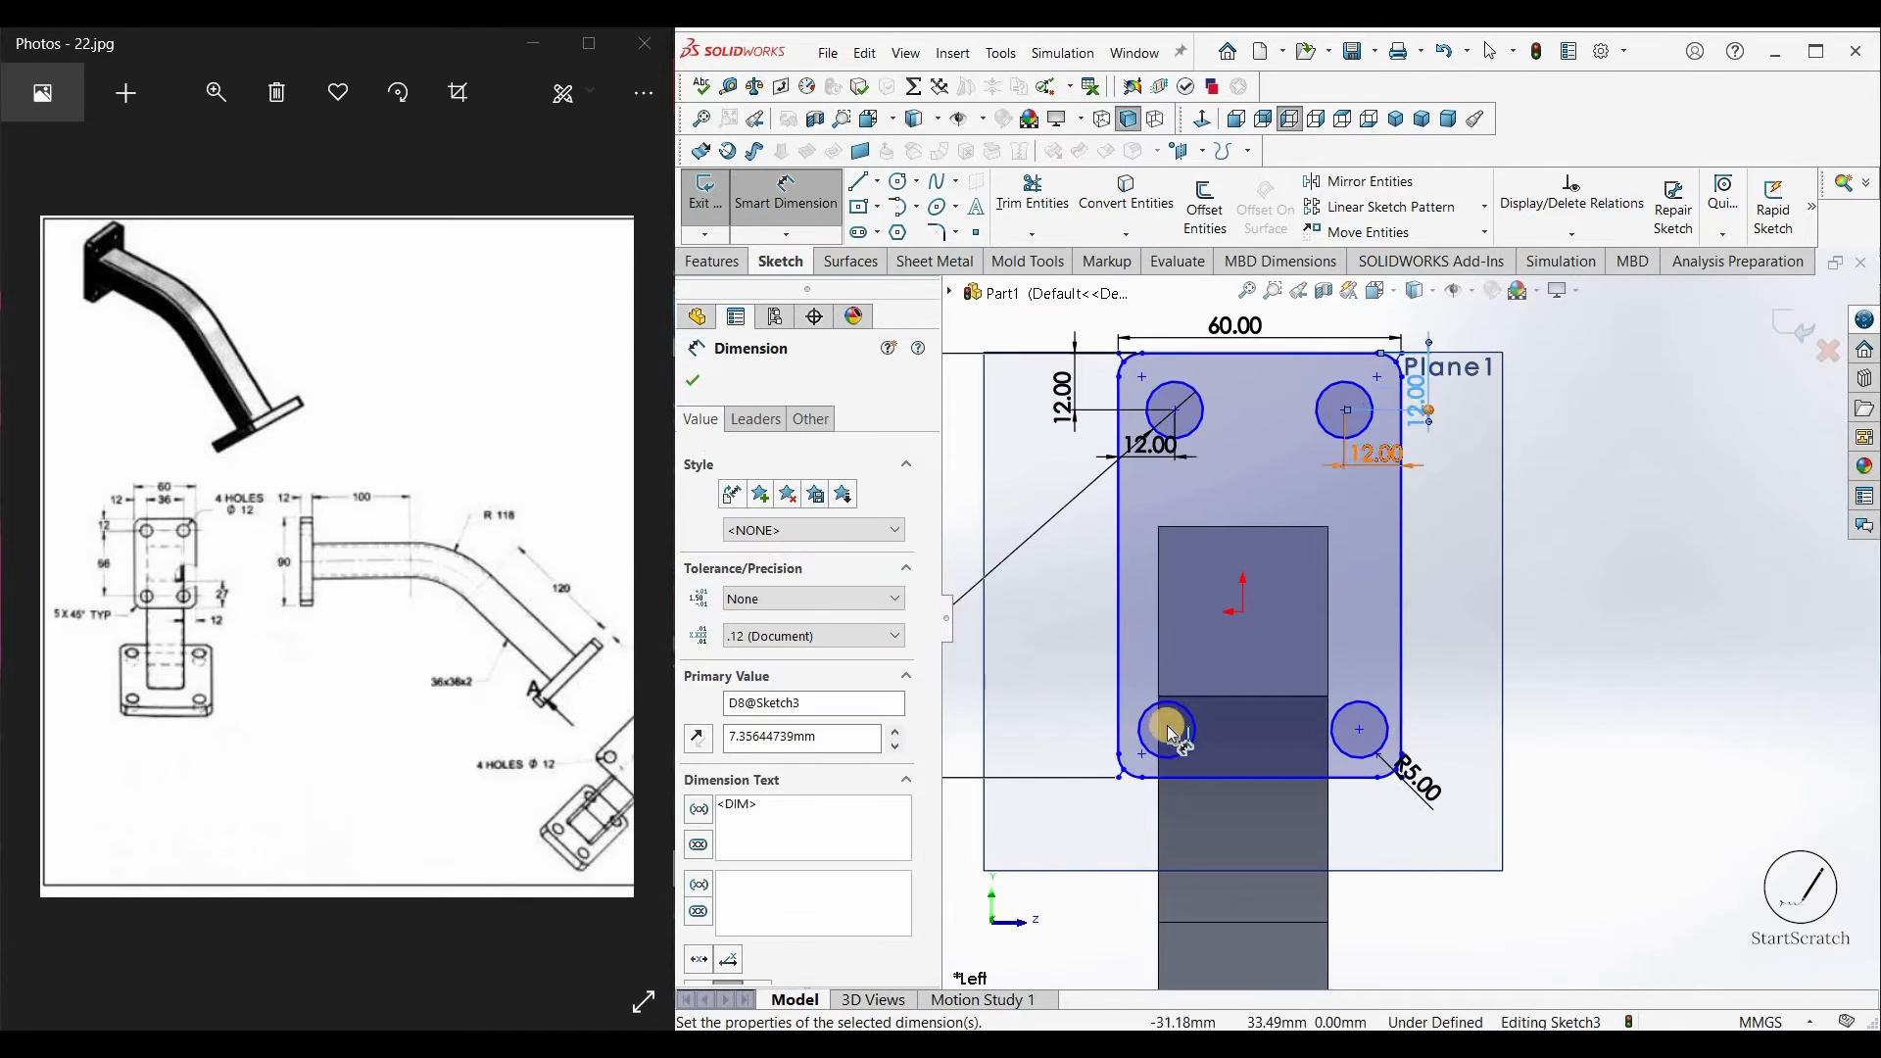
Step: Dimension the lower-left hole's center 12 mm from the plate's left edge and 12 mm from its bottom edge
left_click(1149, 793)
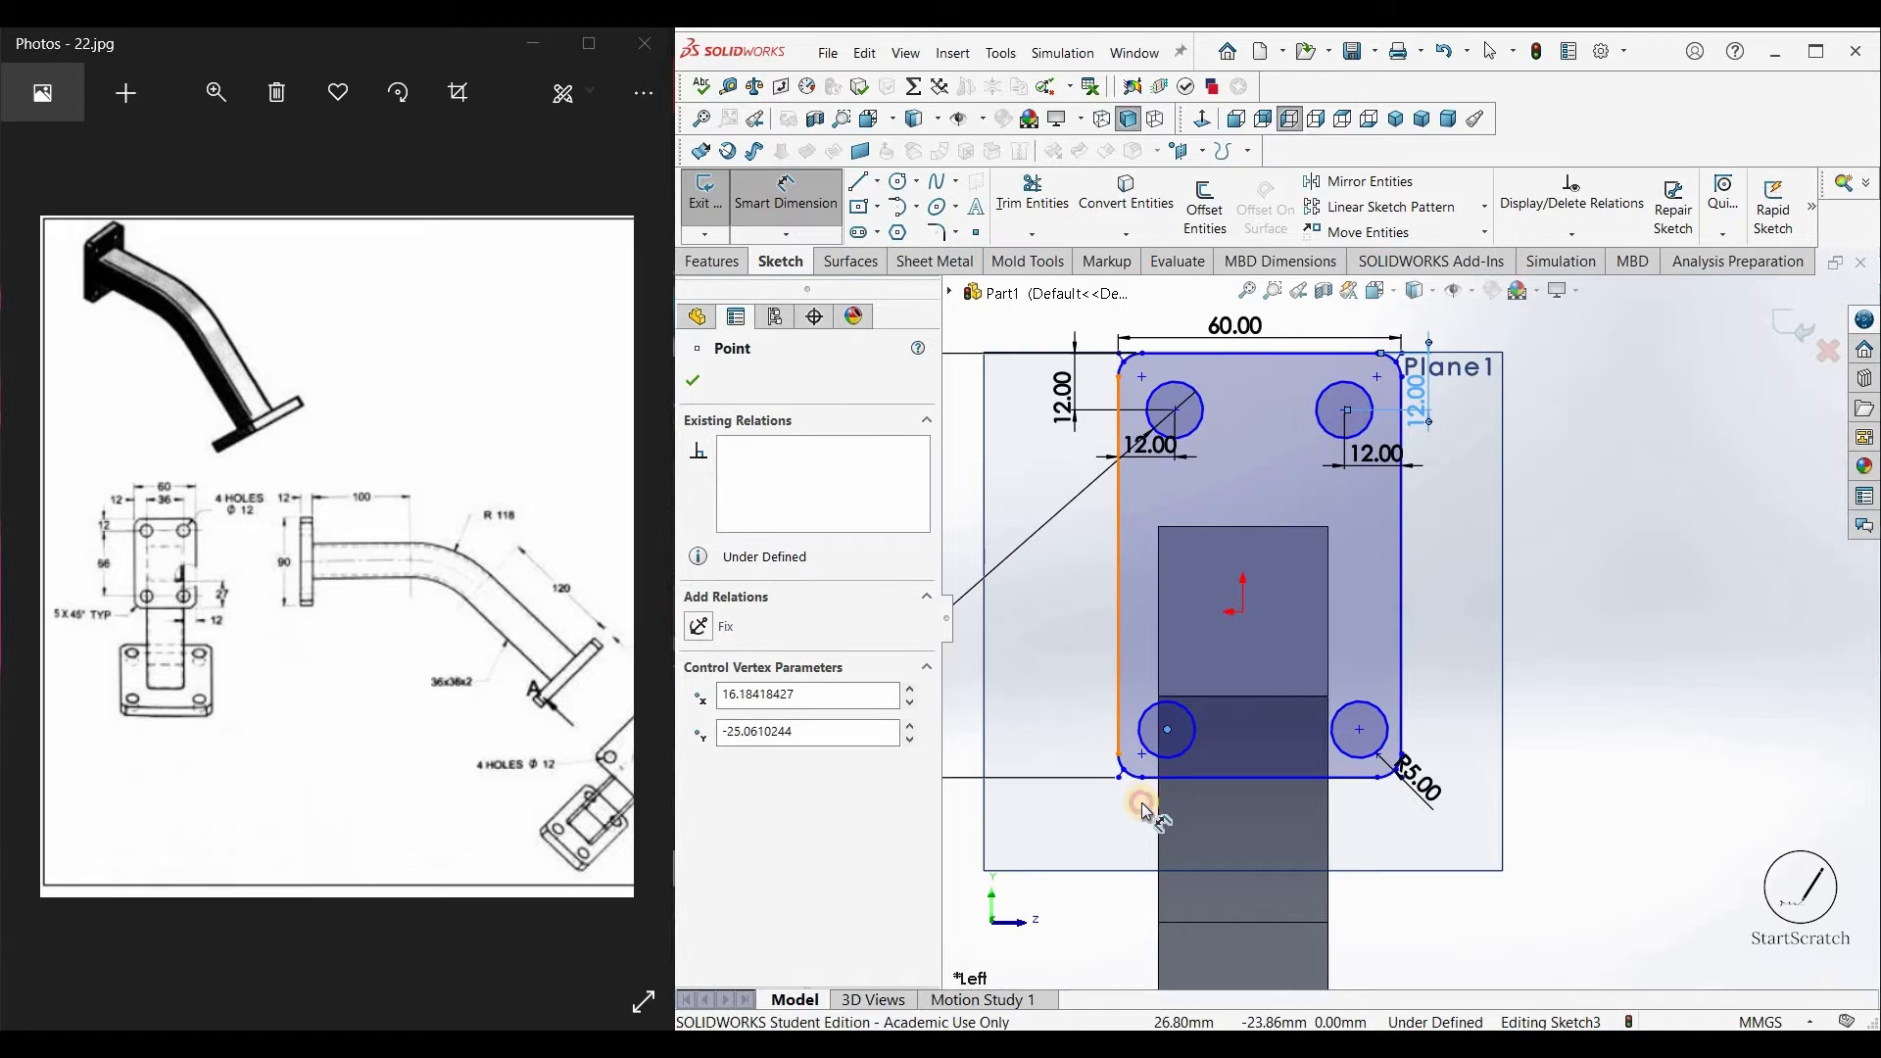
left_click(1142, 802)
type("12")
key("Return")
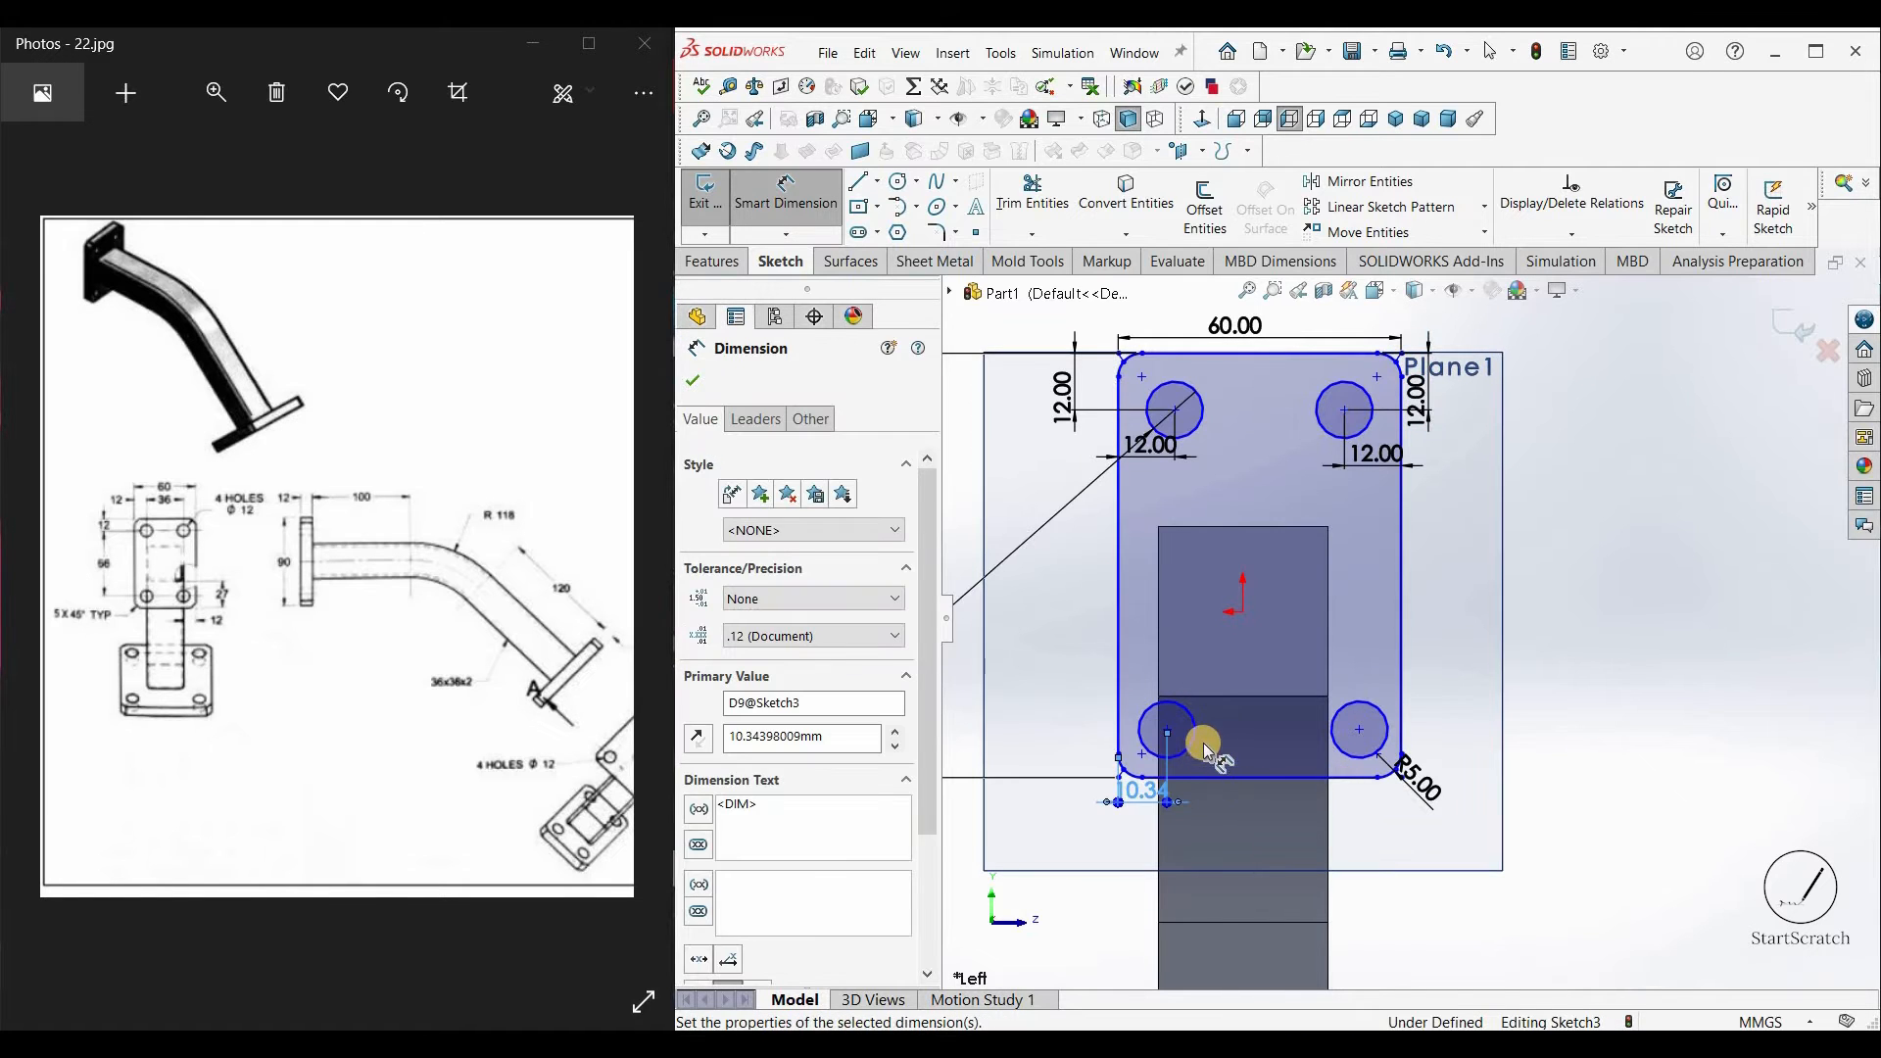
left_click(1199, 754)
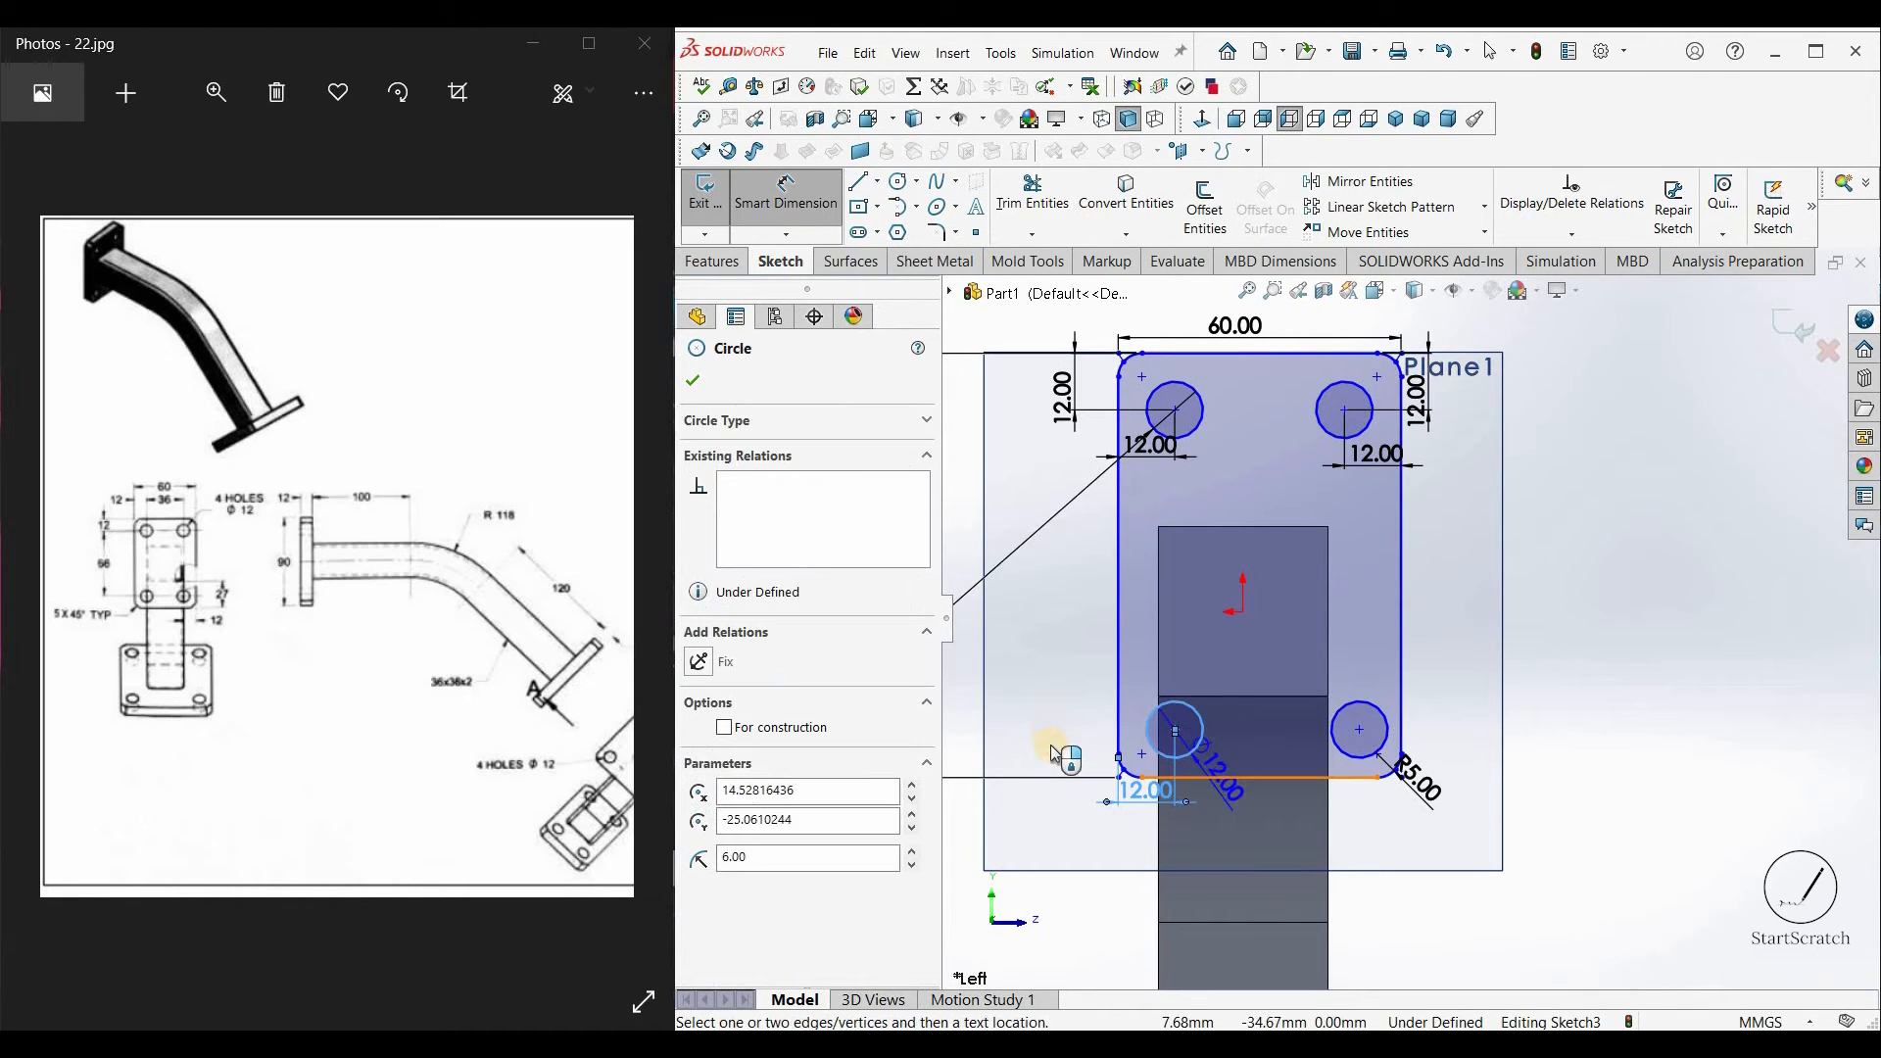
left_click(1052, 753)
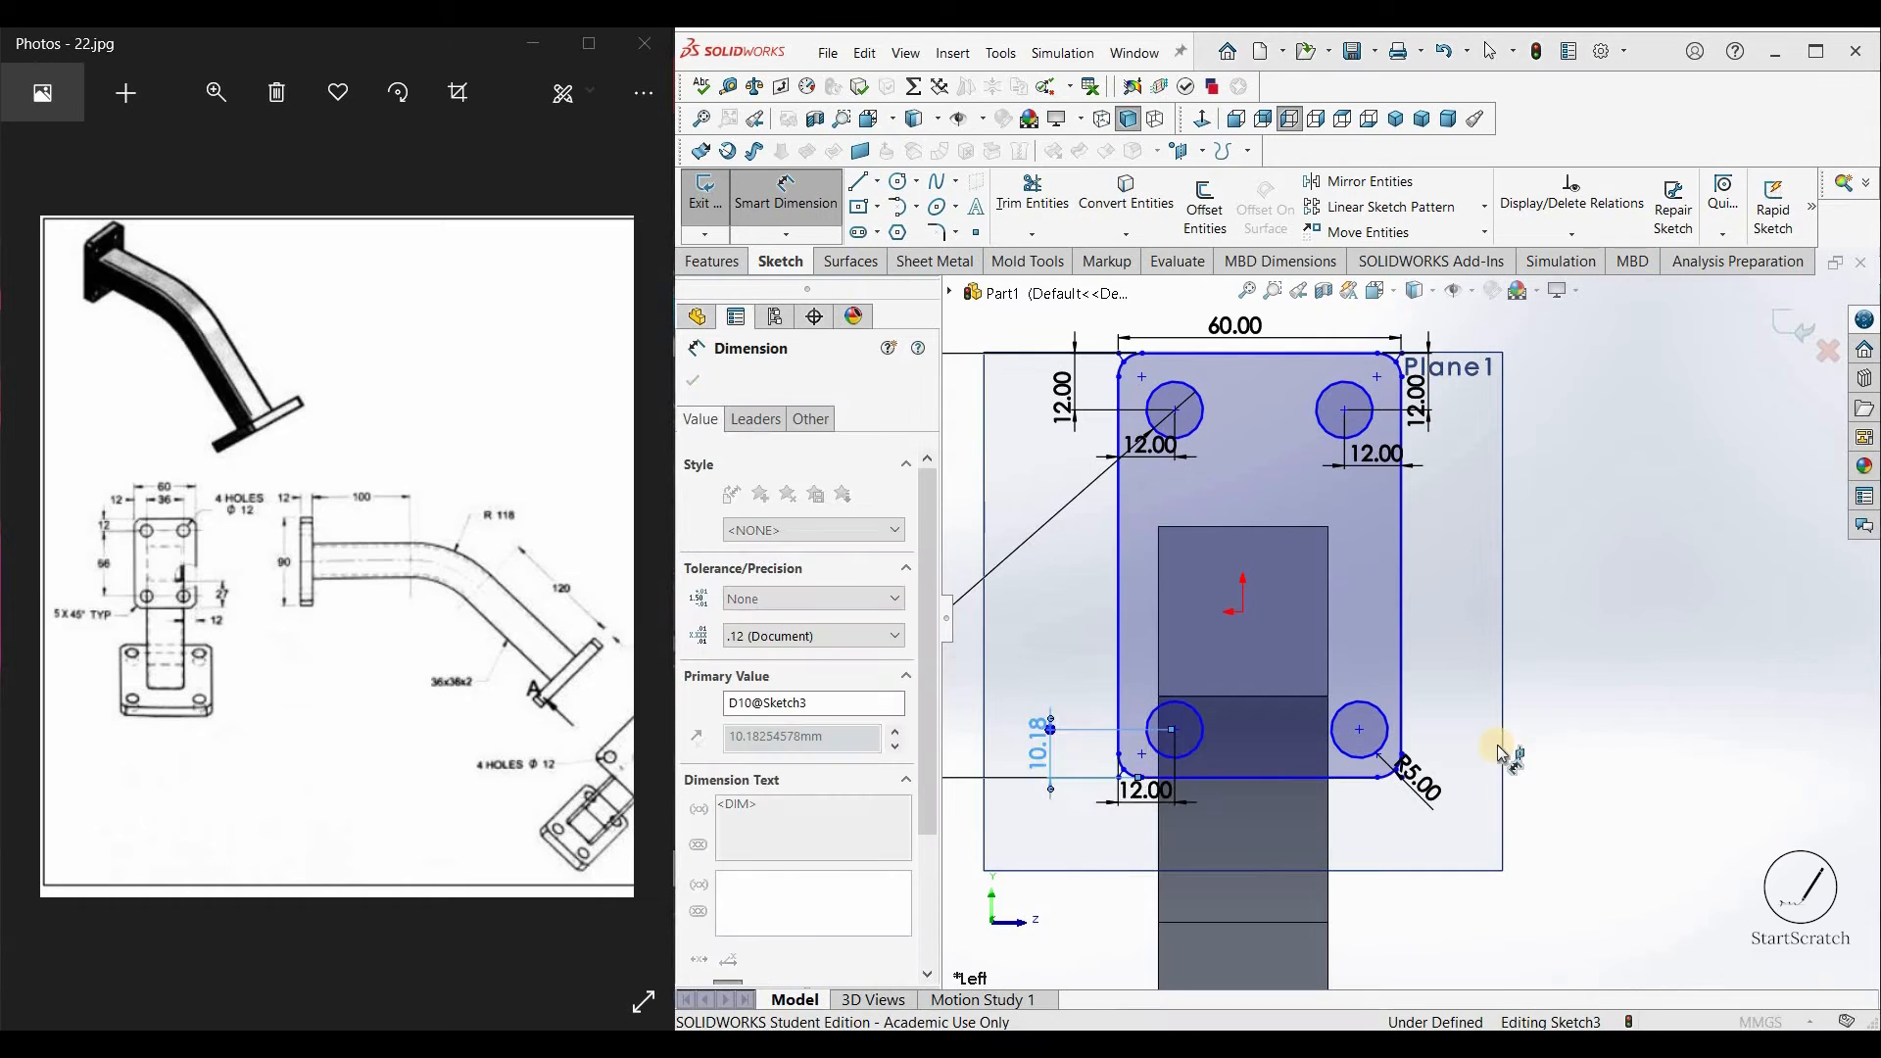
type("12")
key("Return")
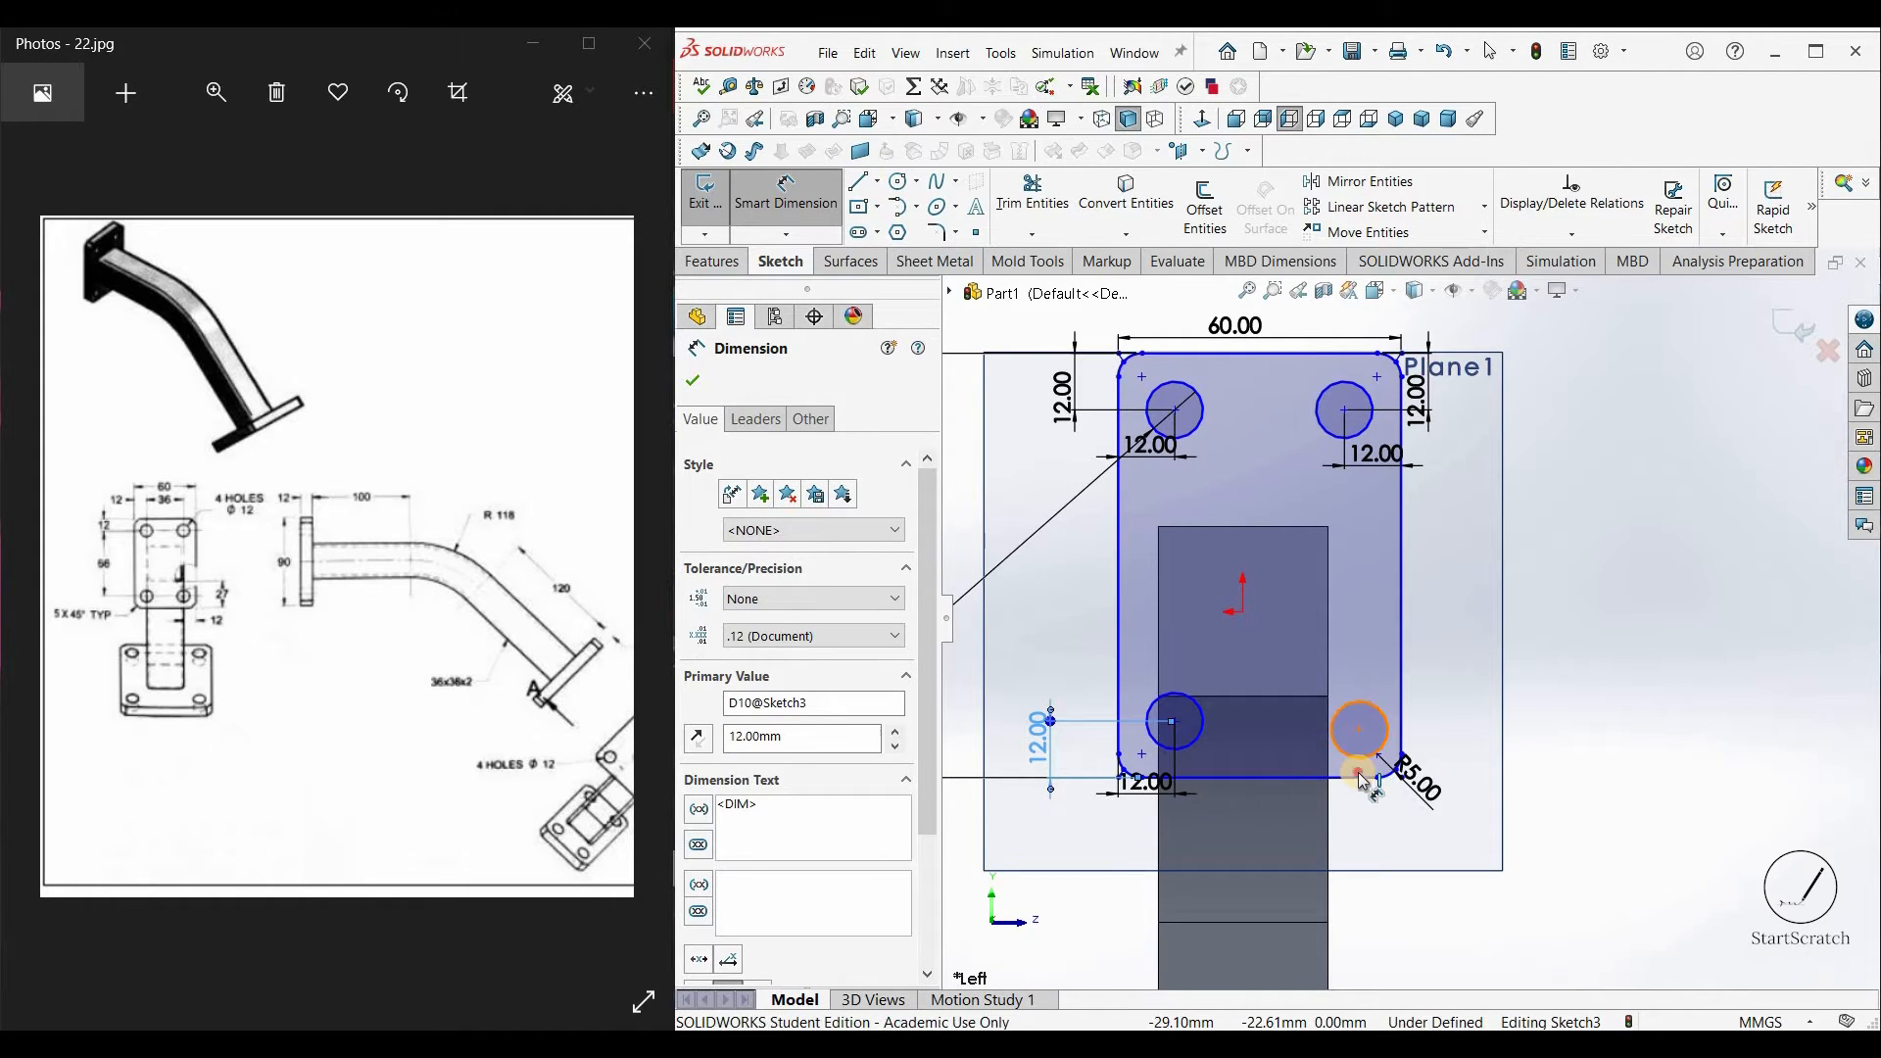
Step: Dimension the lower-right hole's center 12 mm from the plate's bottom edge and 12 mm from its right edge
left_click(1364, 758)
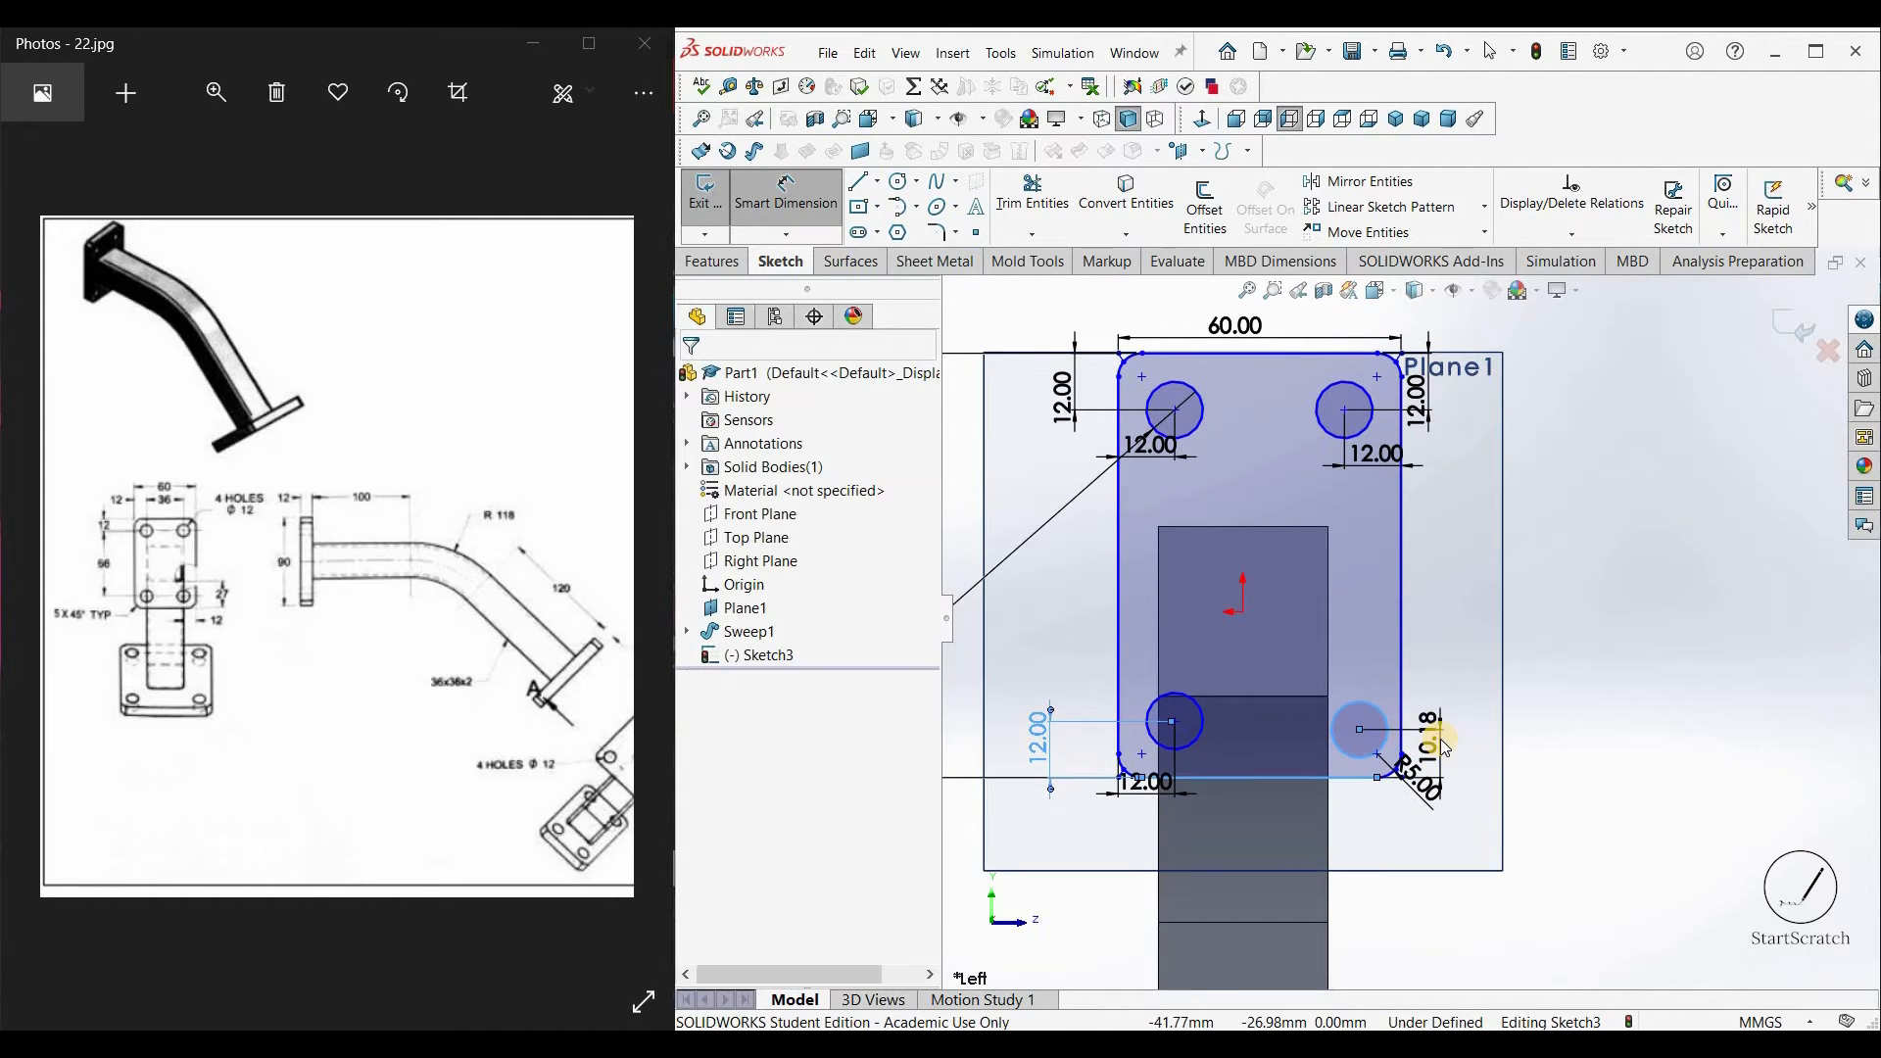
left_click(1440, 738)
type("12")
key("Return")
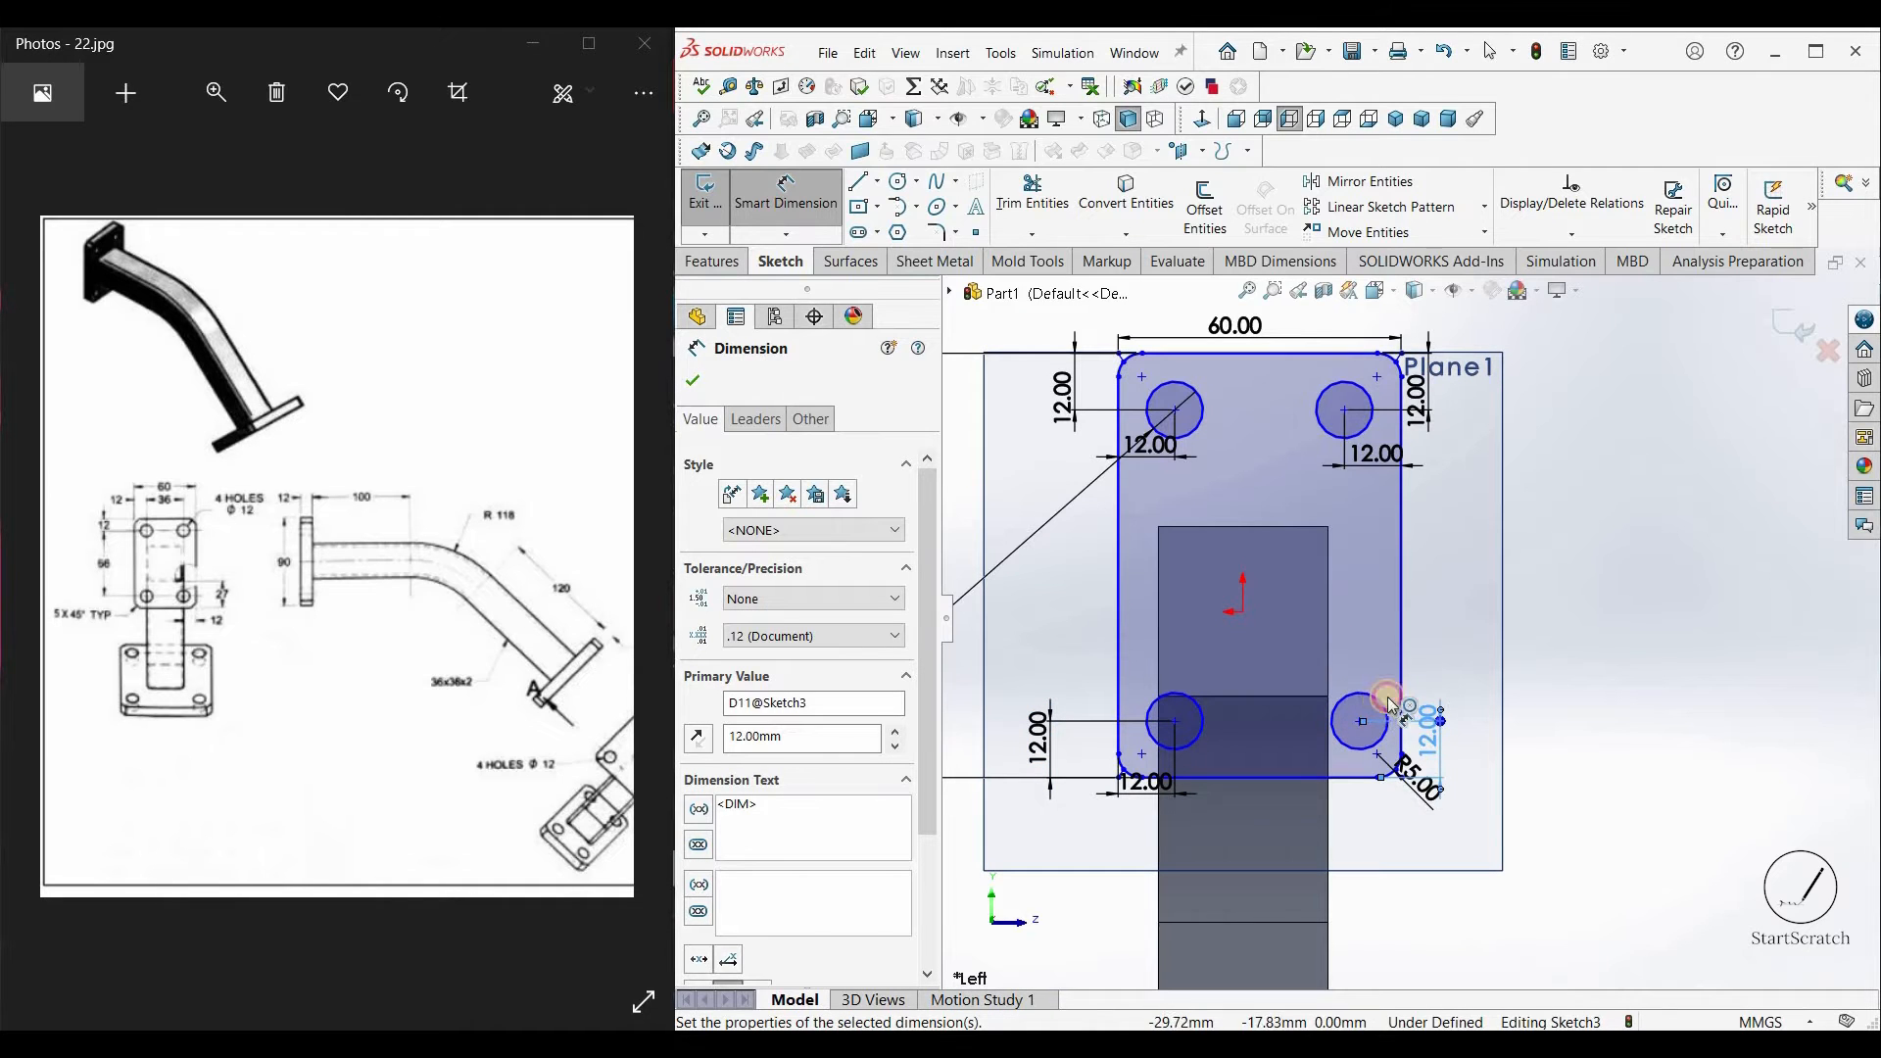
left_click(1400, 699)
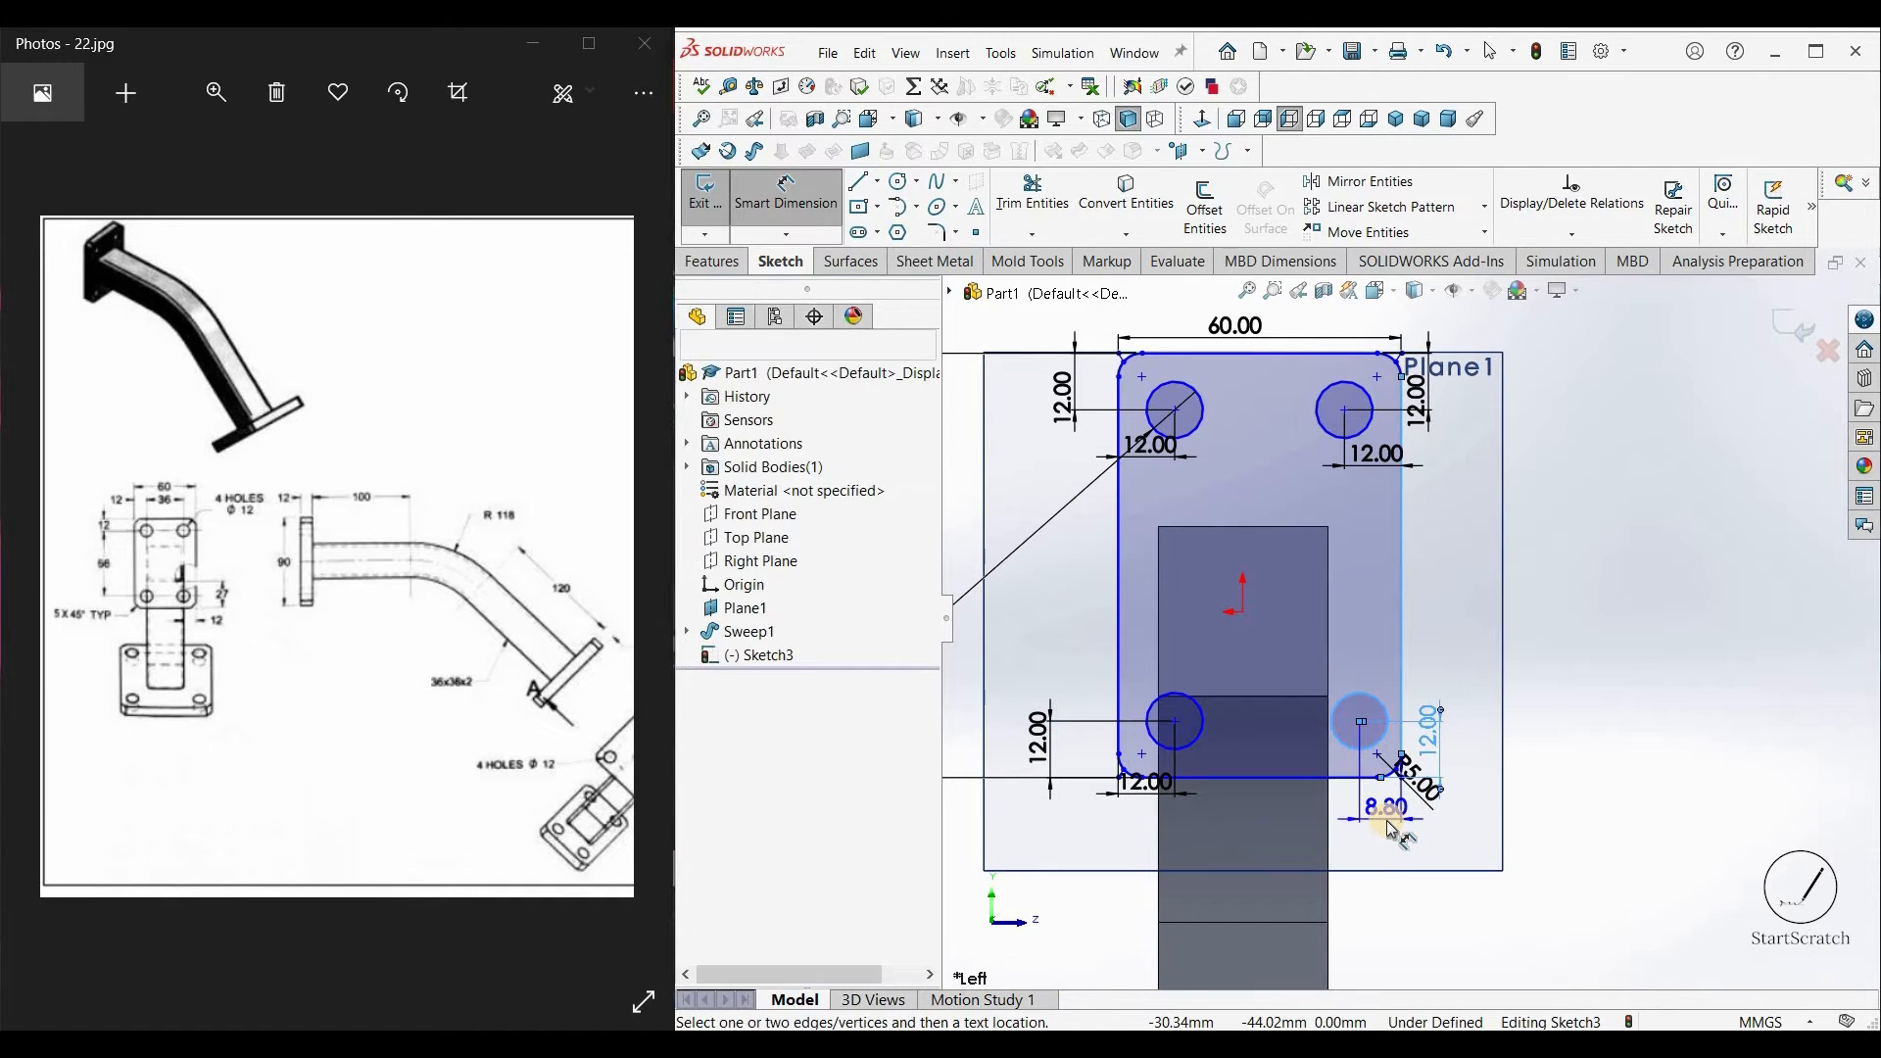
left_click(1391, 828)
type("12")
key("Return")
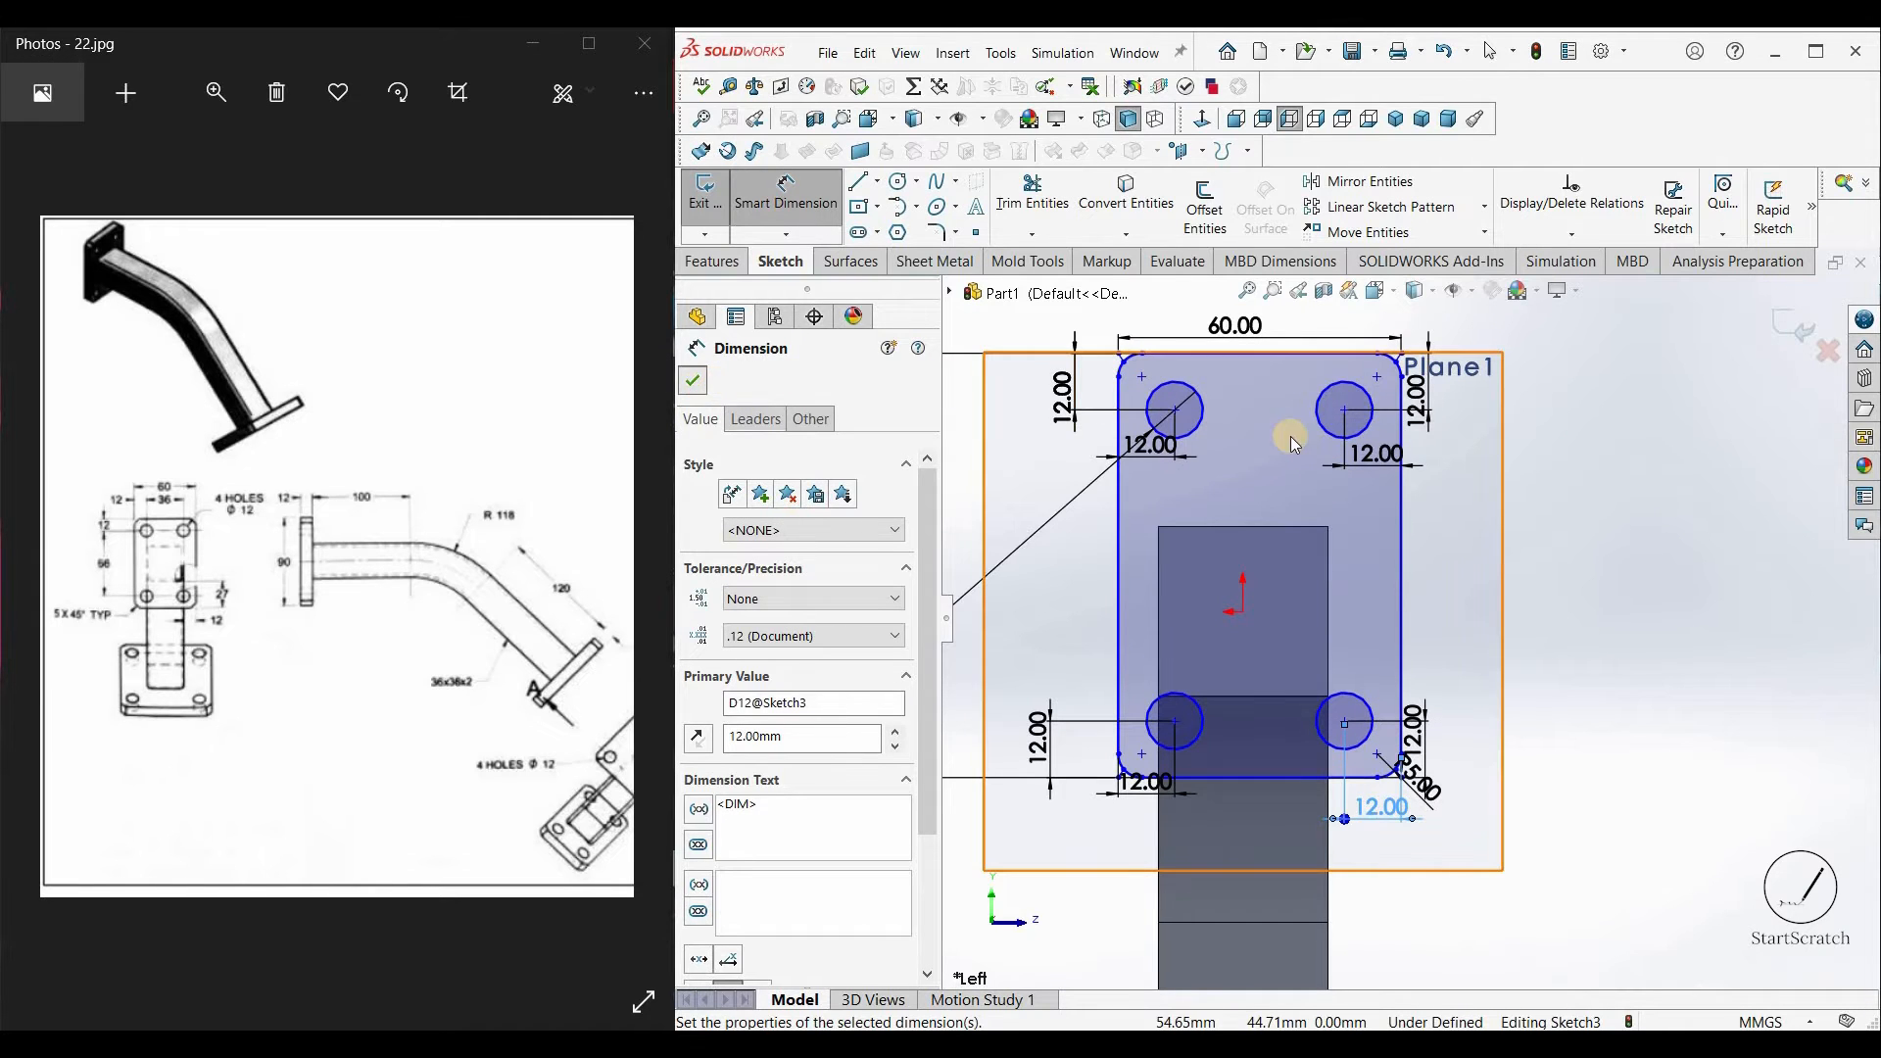
key("Escape")
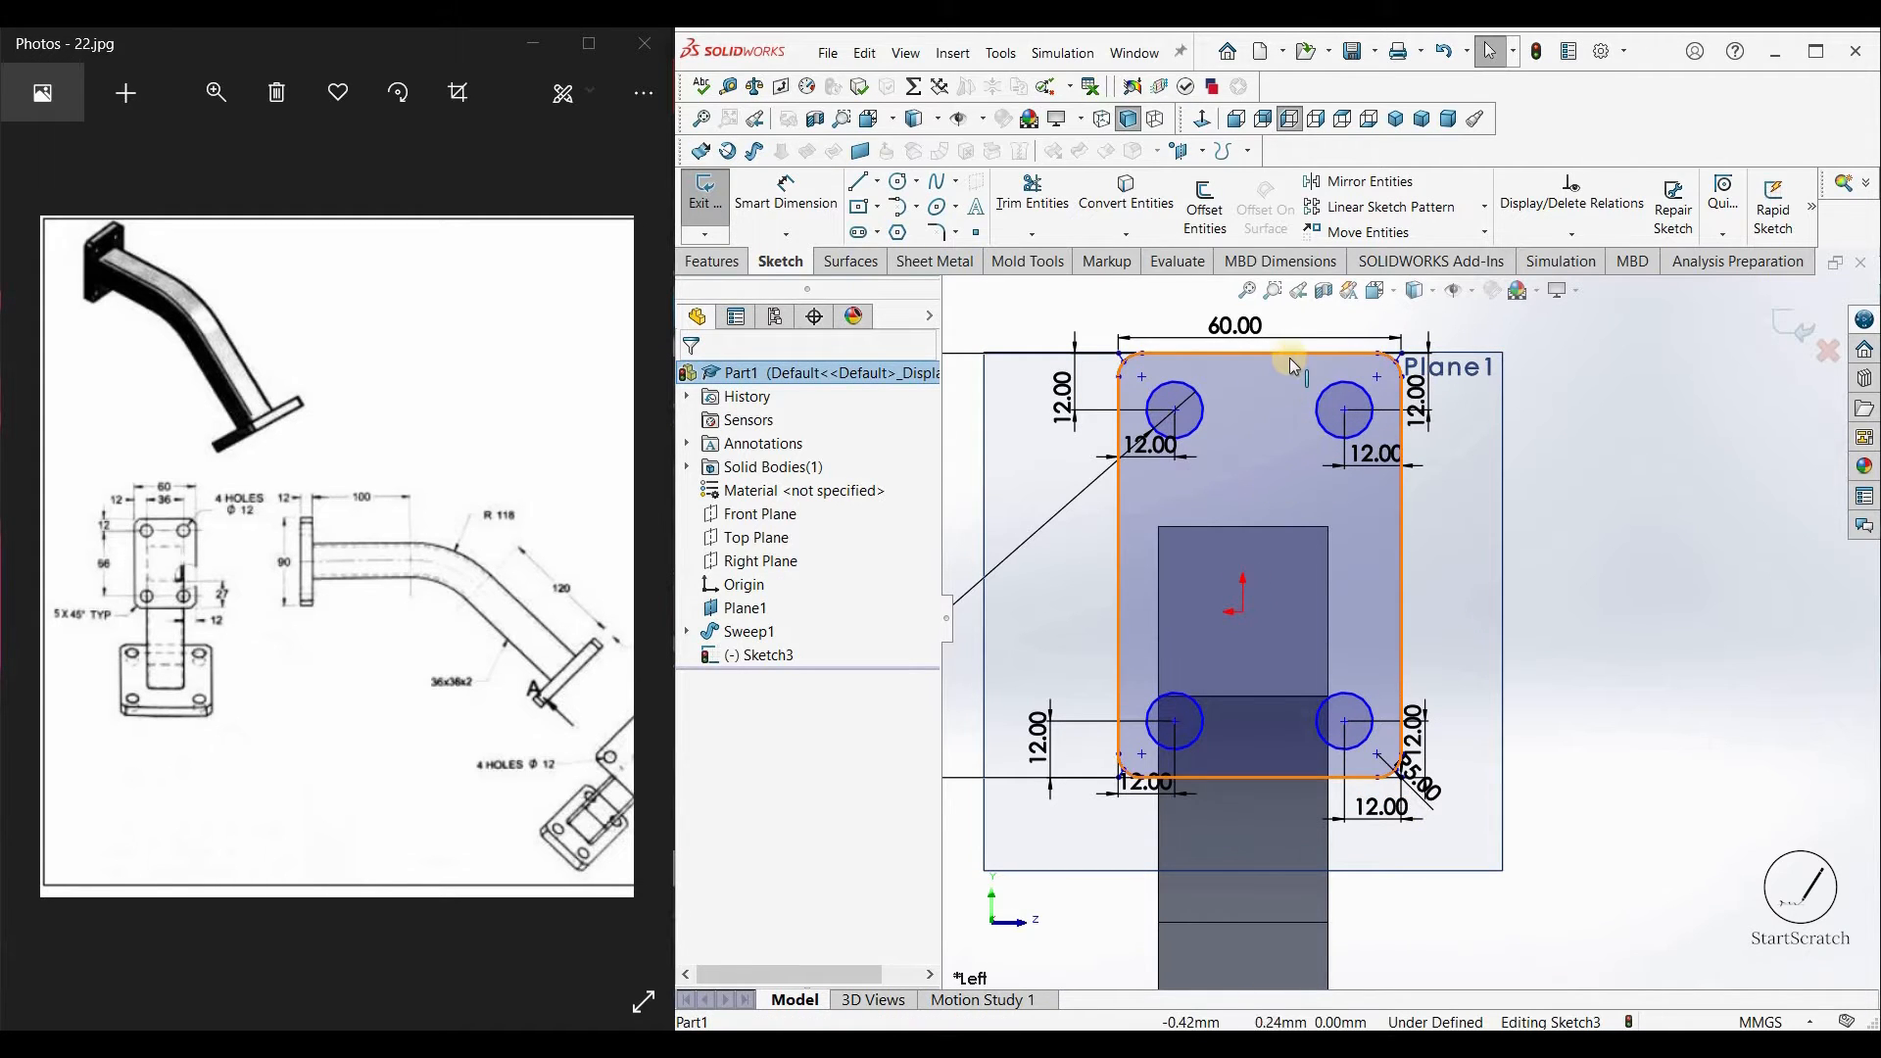
Step: Align the upper-left hole's center vertically with the tube's upper-left corner and dimension the plate's bottom edge 27 mm below the tube's lower edge
mouse_move(1295, 355)
left_mouse_down()
mouse_move(1251, 440)
mouse_move(1265, 386)
left_mouse_up()
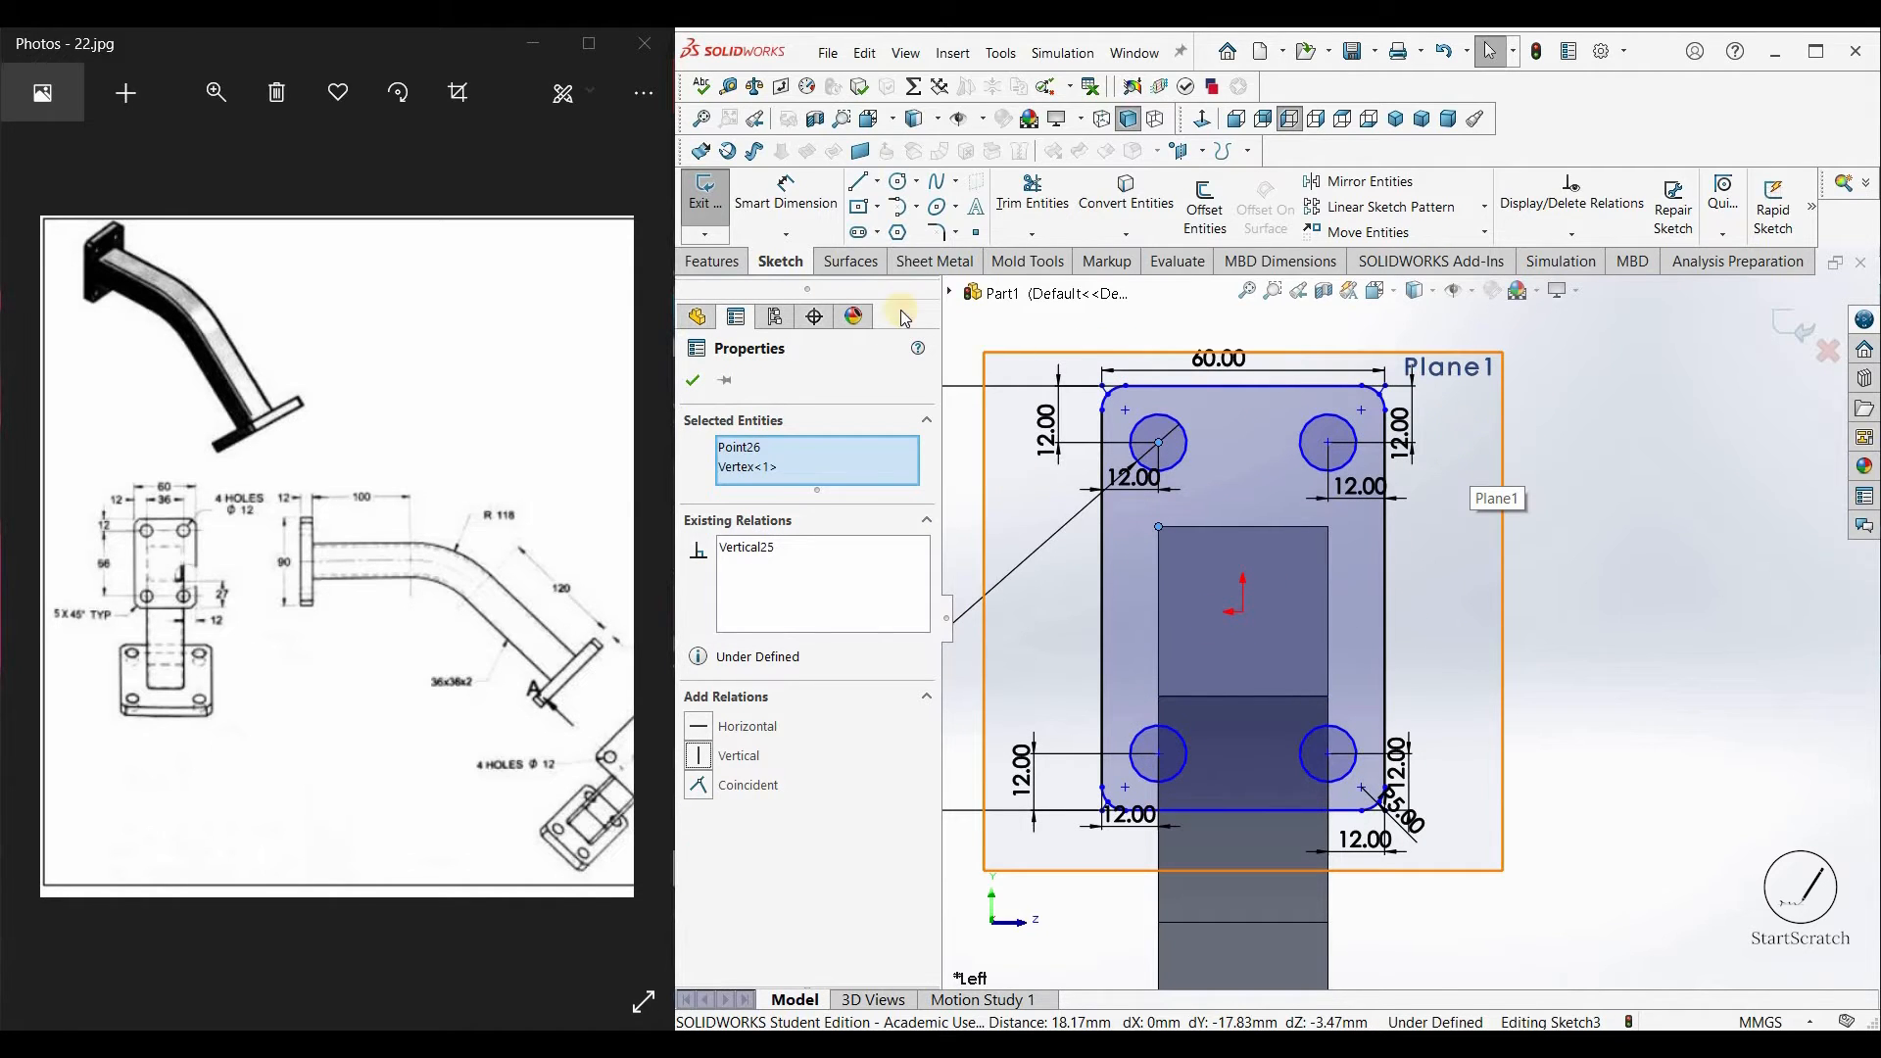
left_click(787, 213)
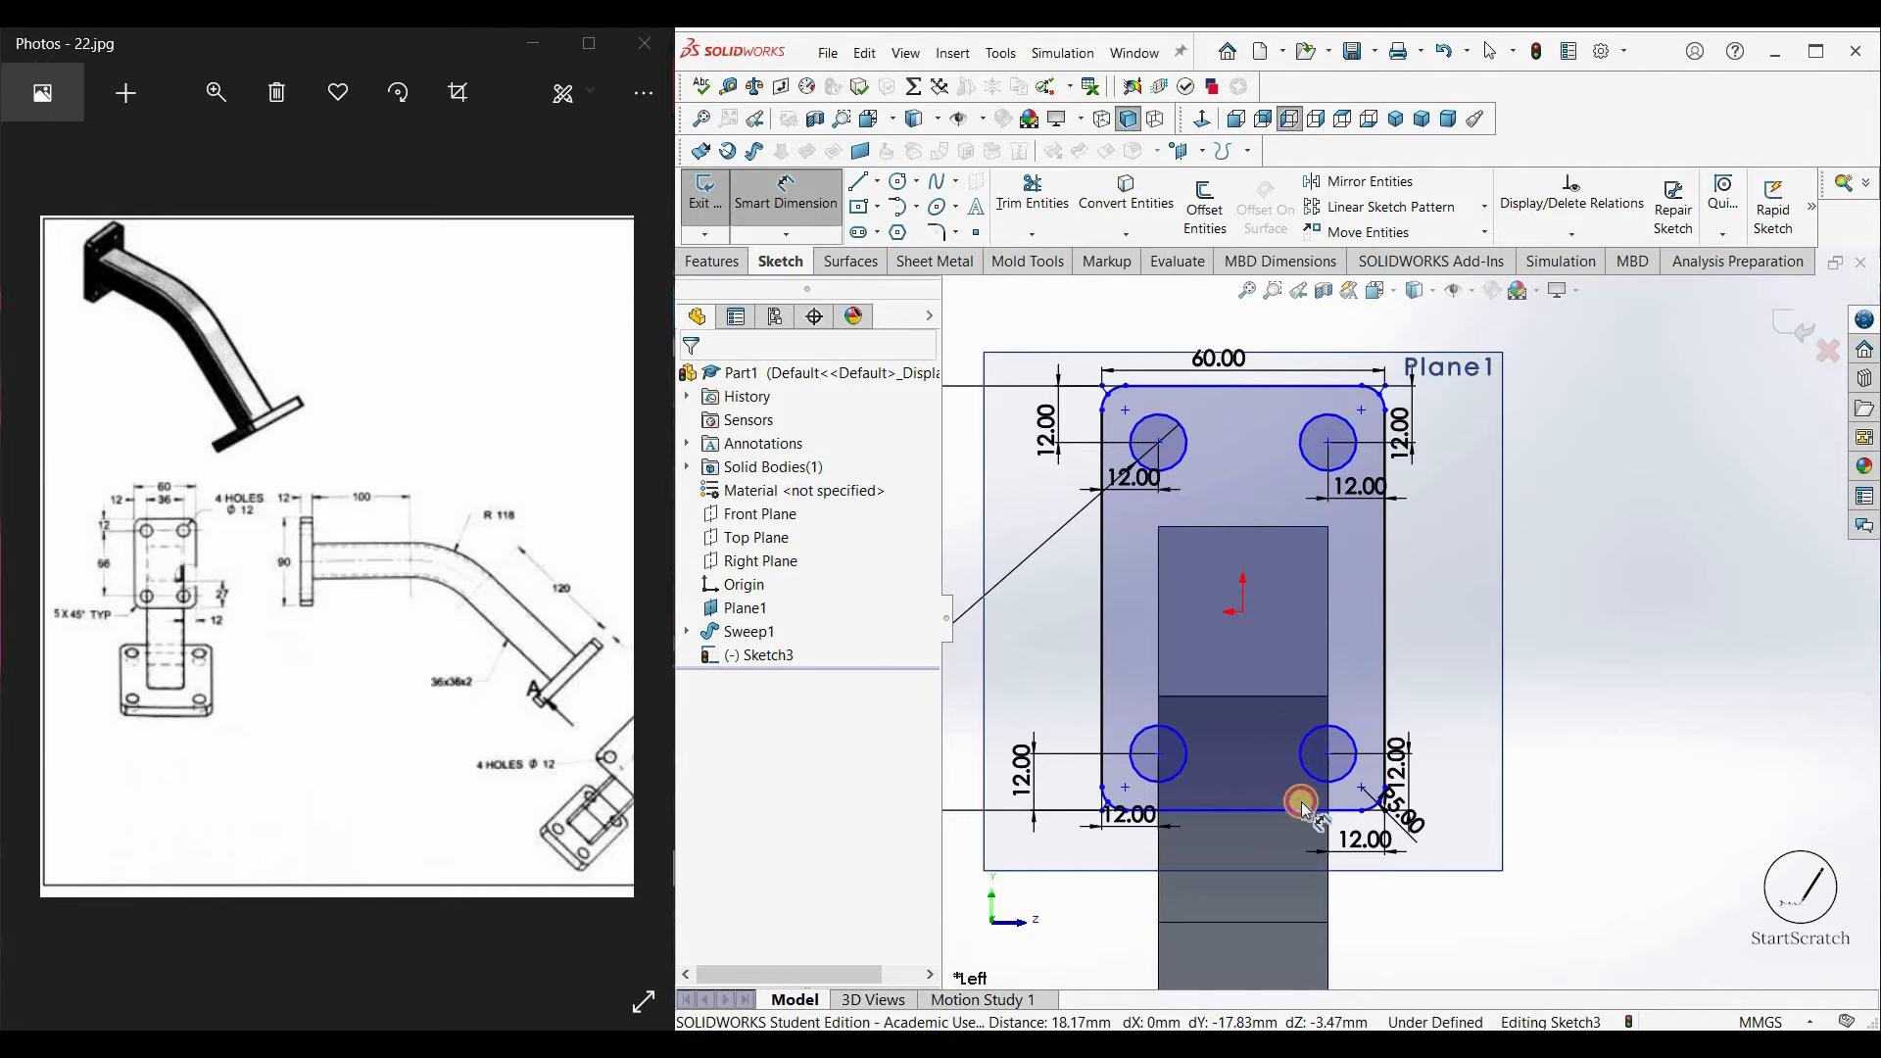
left_click(1317, 810)
left_click(1550, 749)
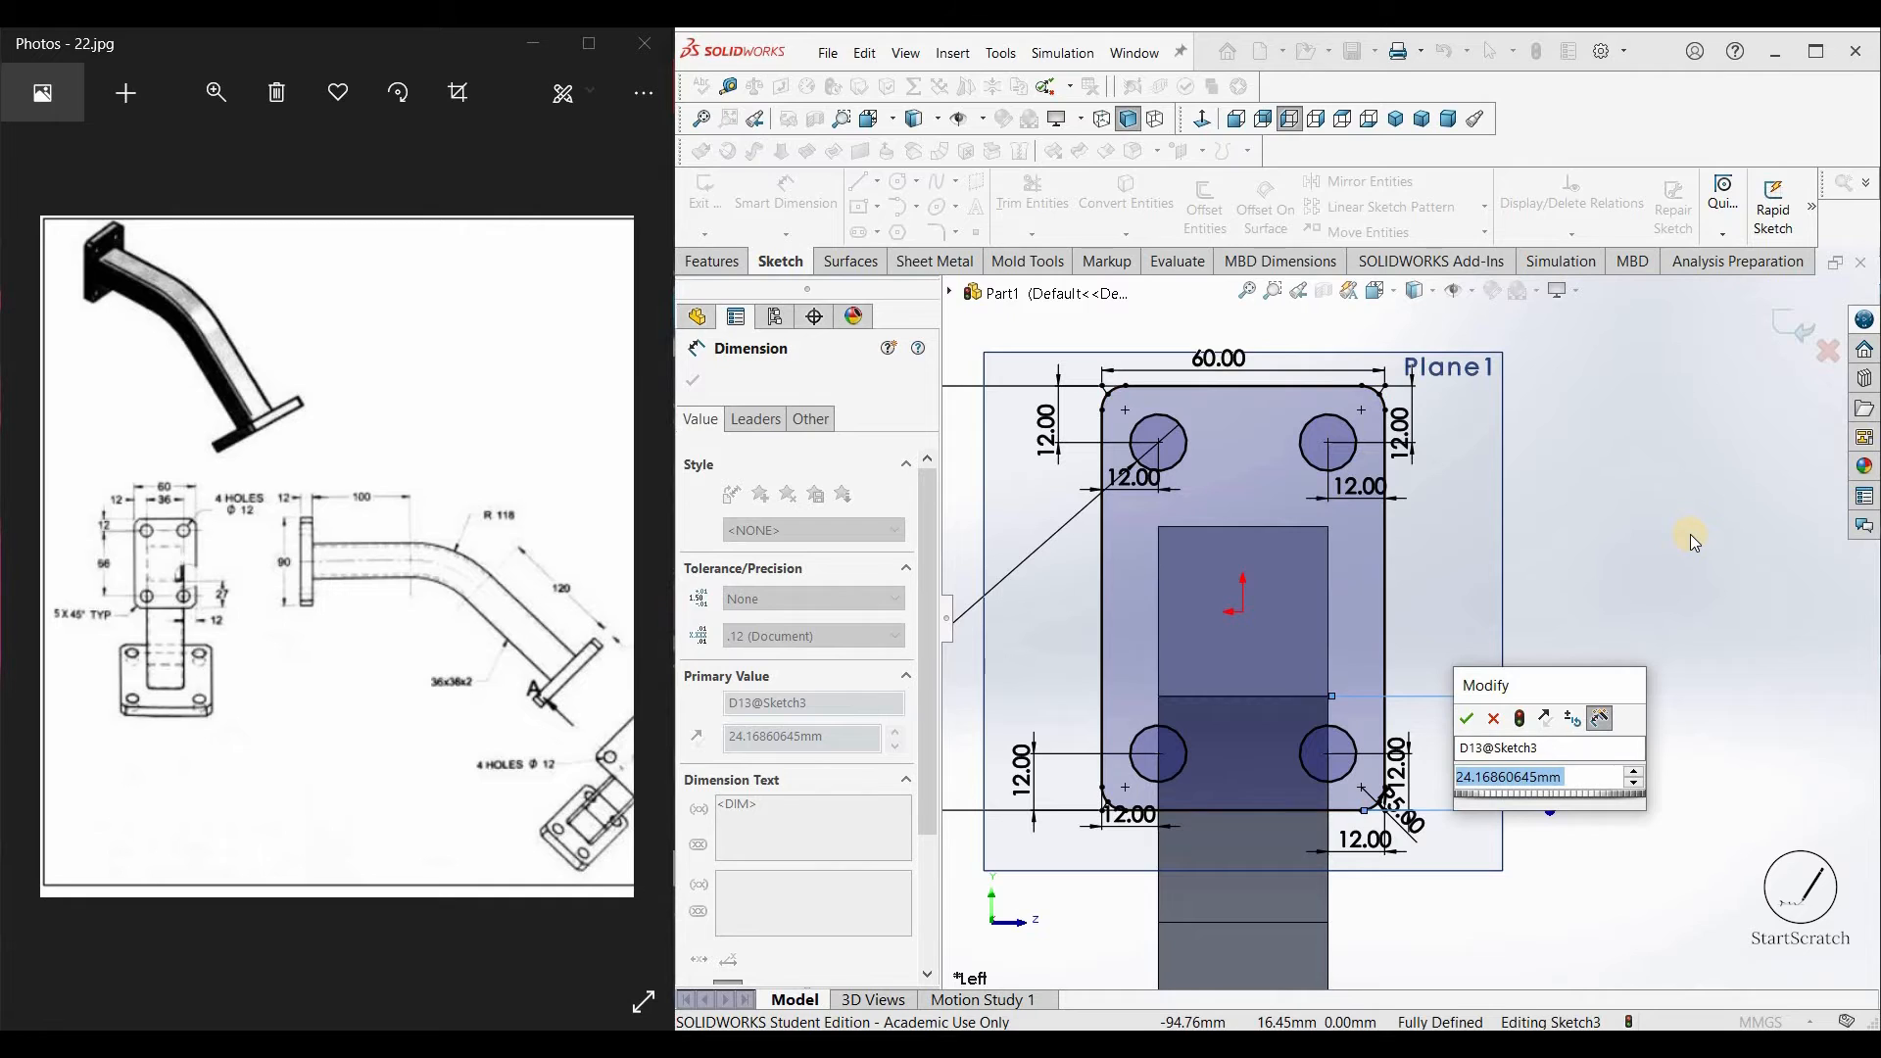
type("27")
key("Return")
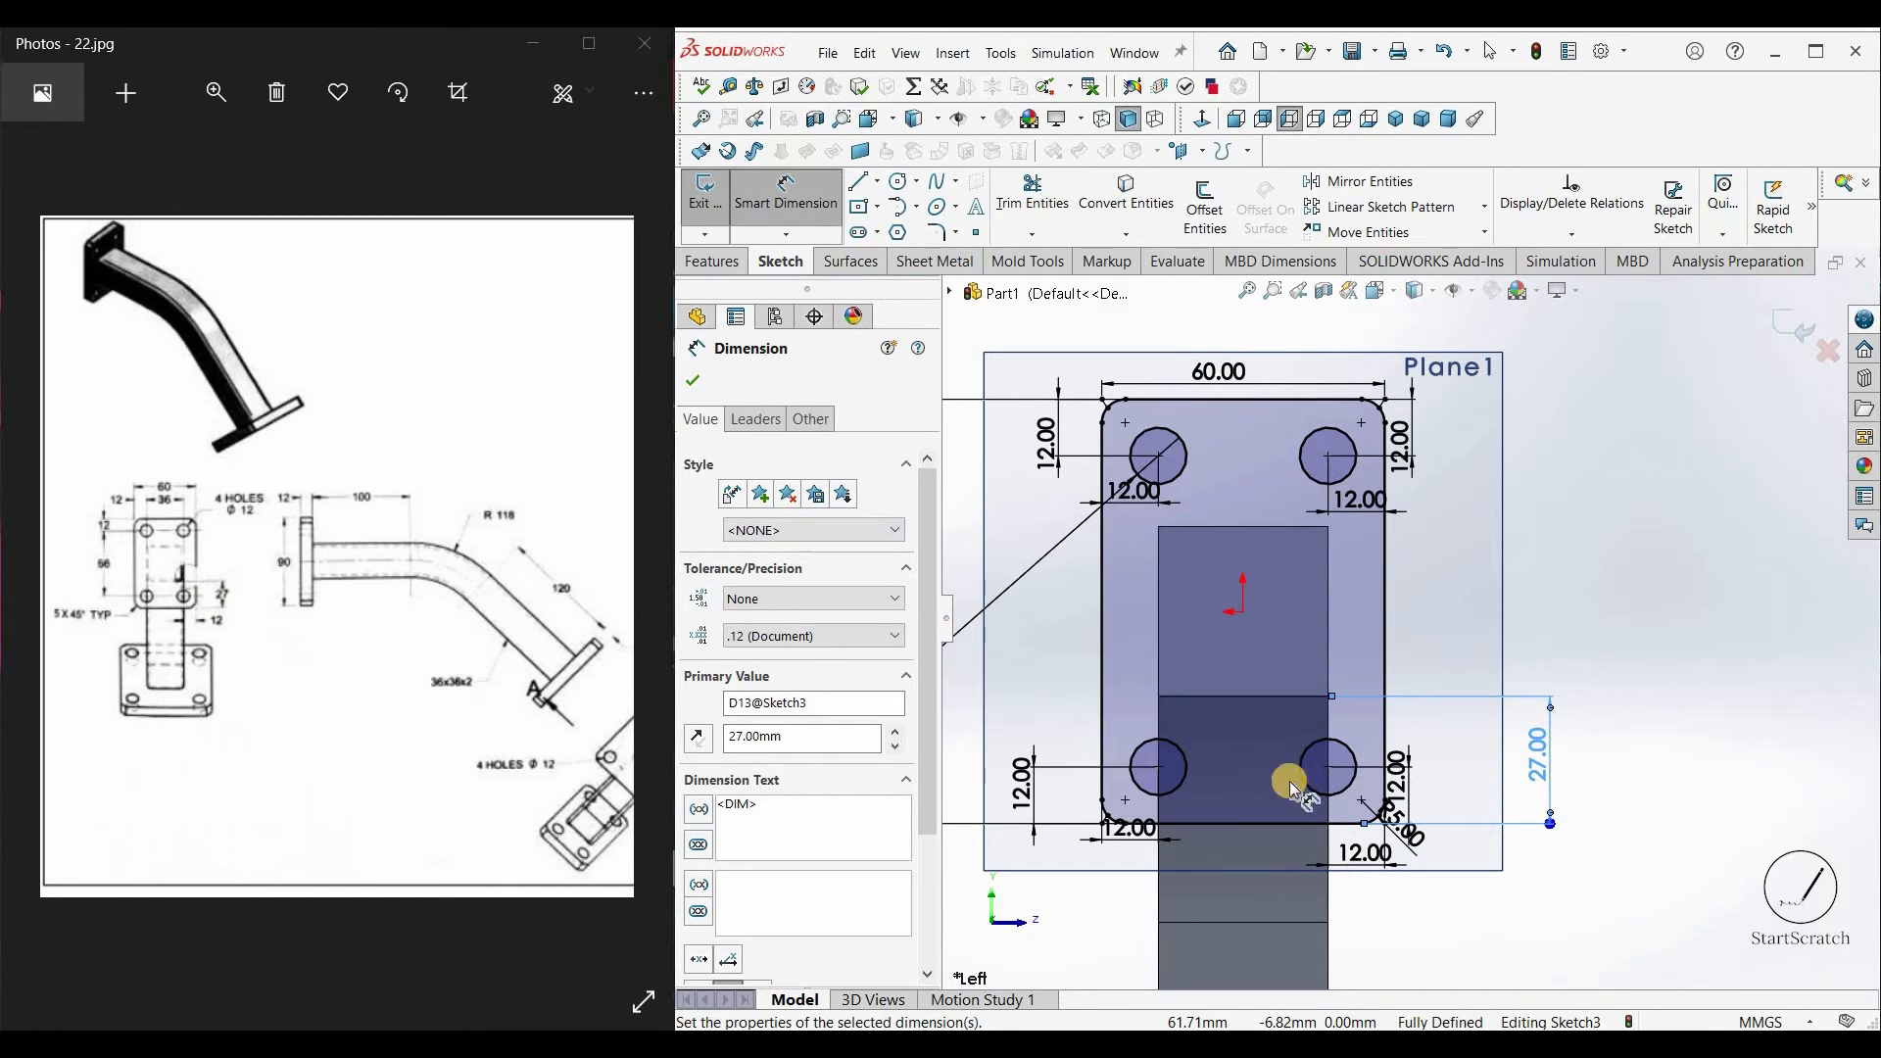
Step: Check the distance between the tube's right edge and the plate's right edge with a trial dimension, then discard it
left_click(1329, 841)
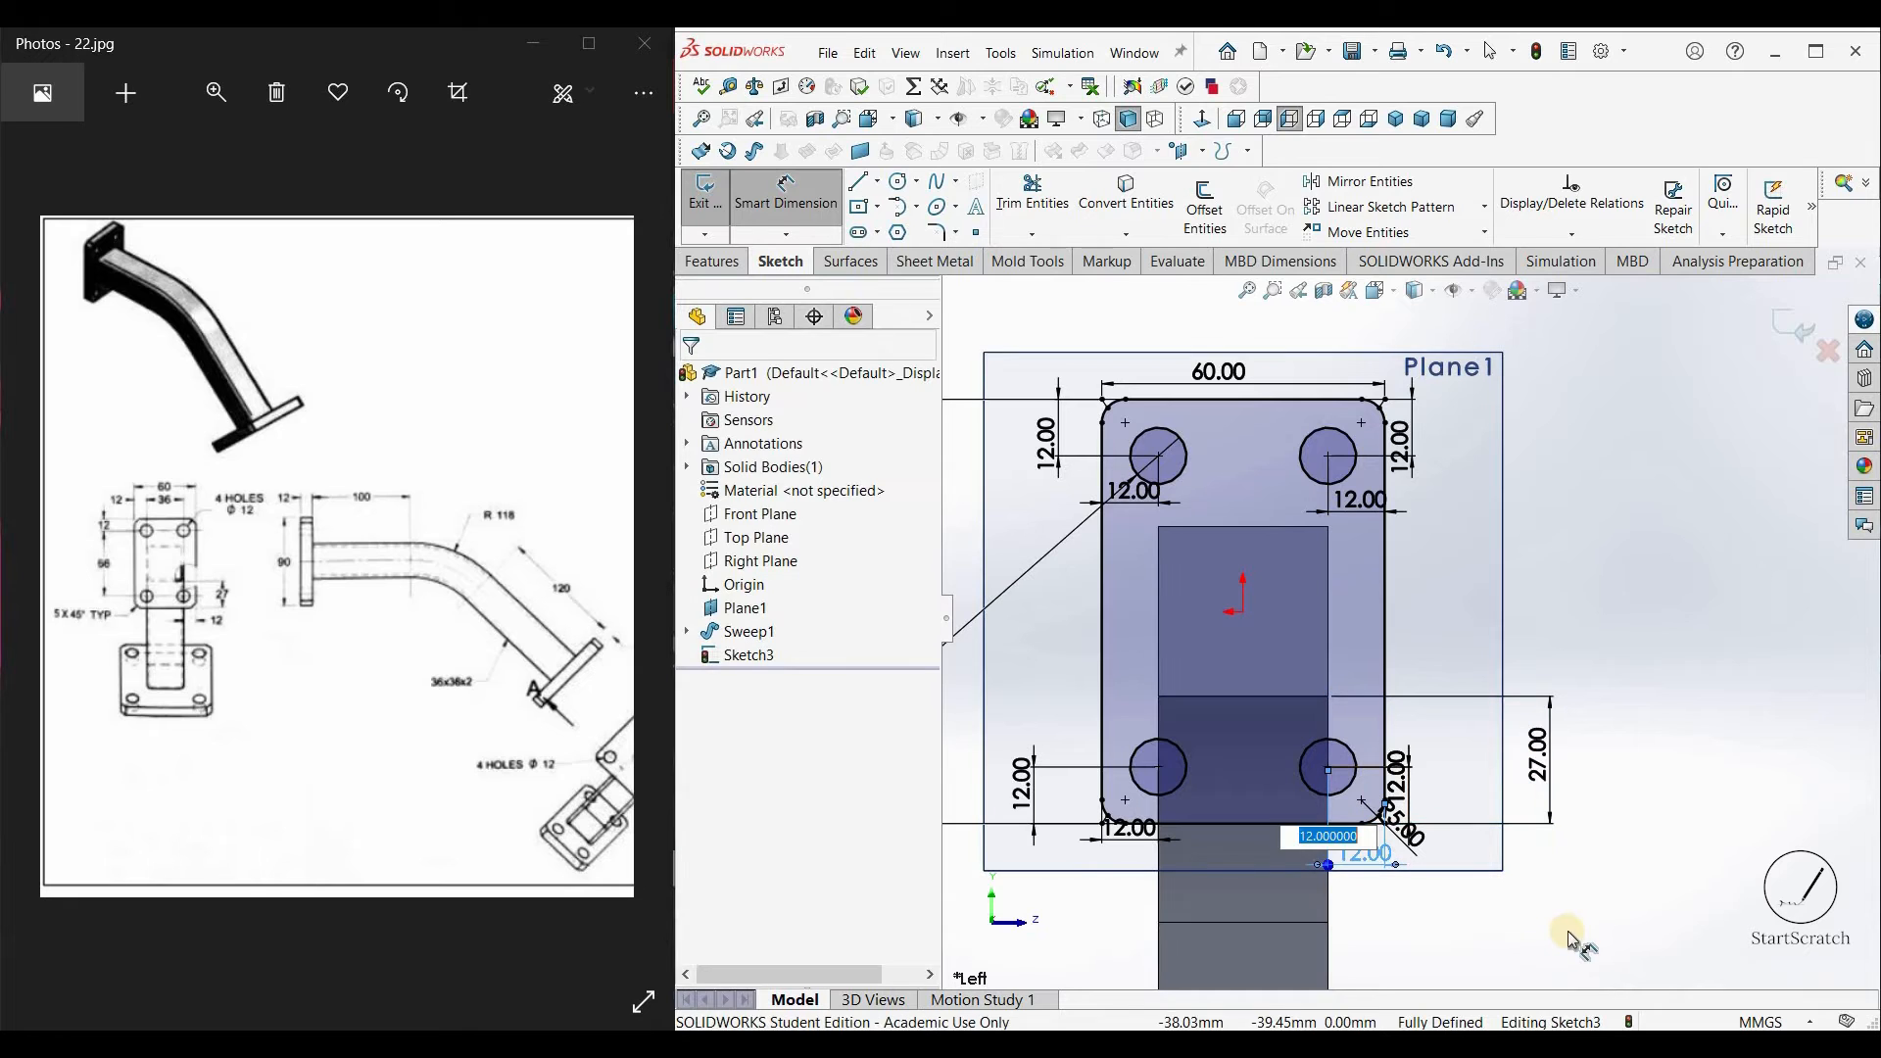
key("Escape")
scroll(1391, 803, "down", 5)
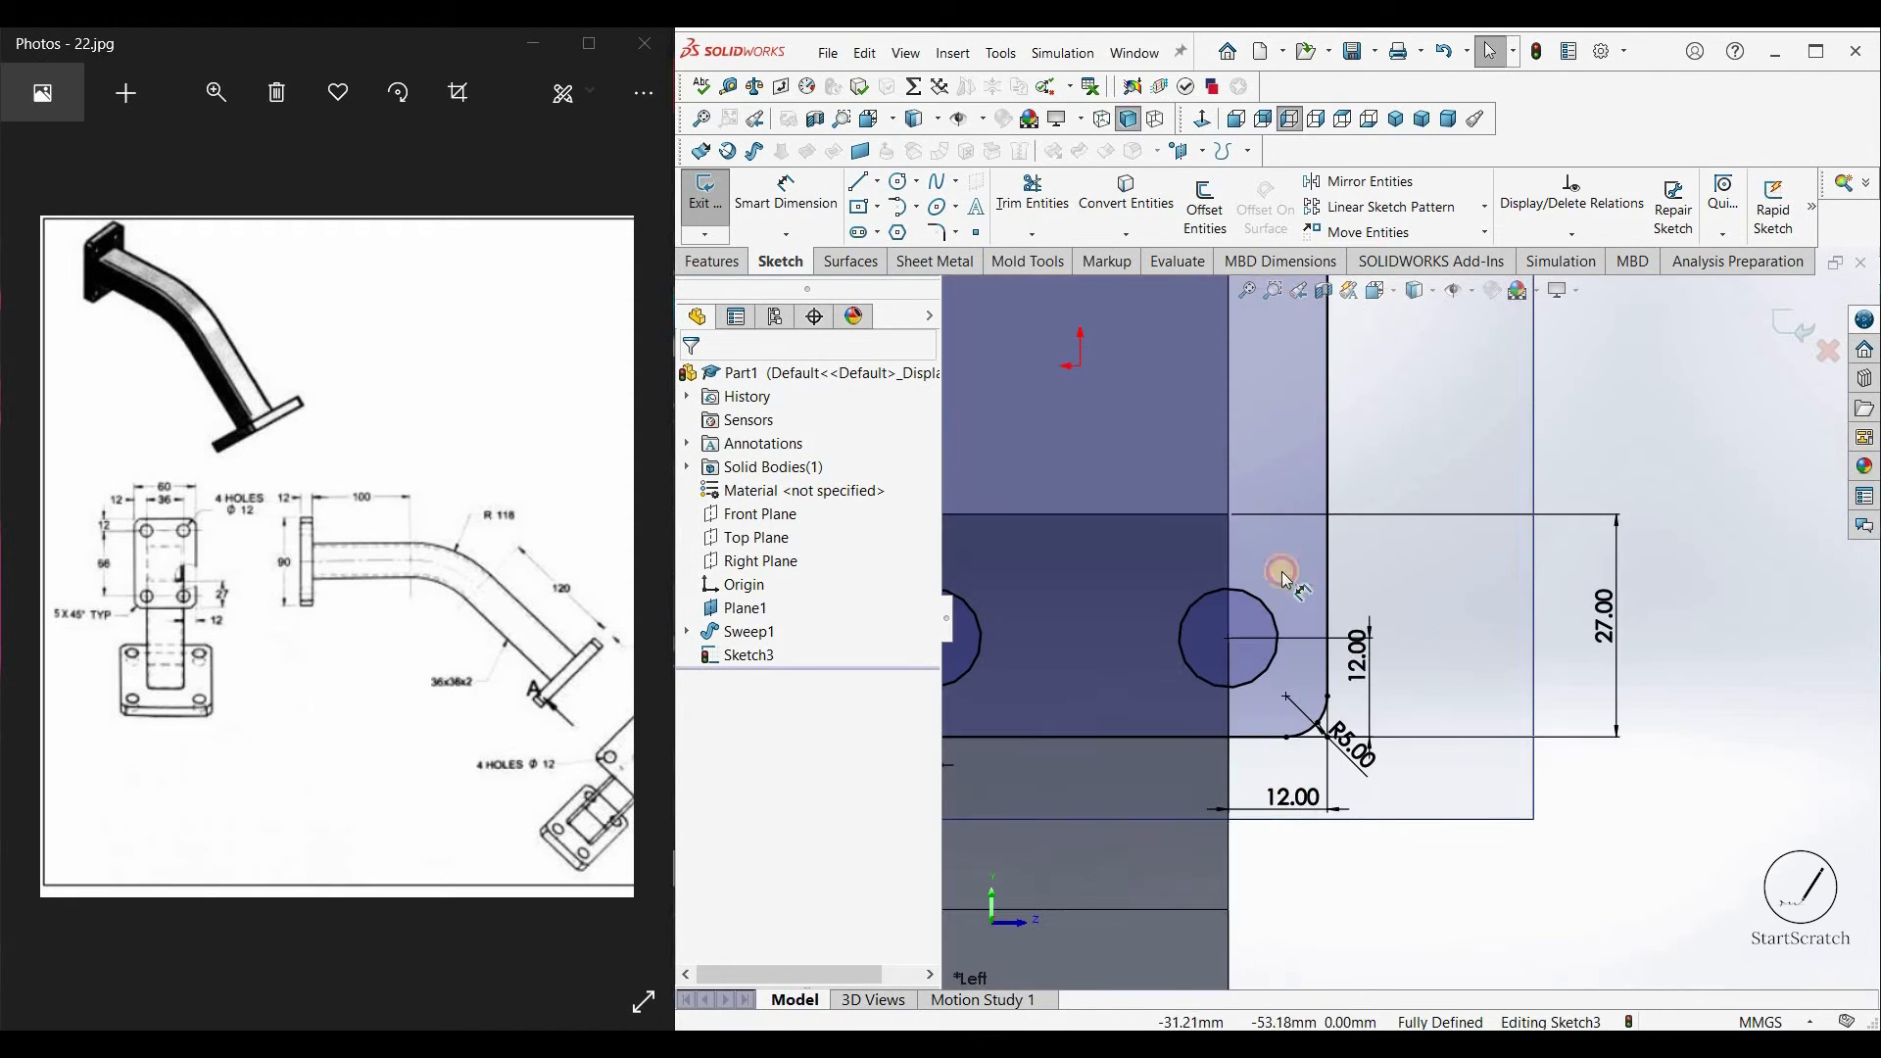
left_click(828, 235)
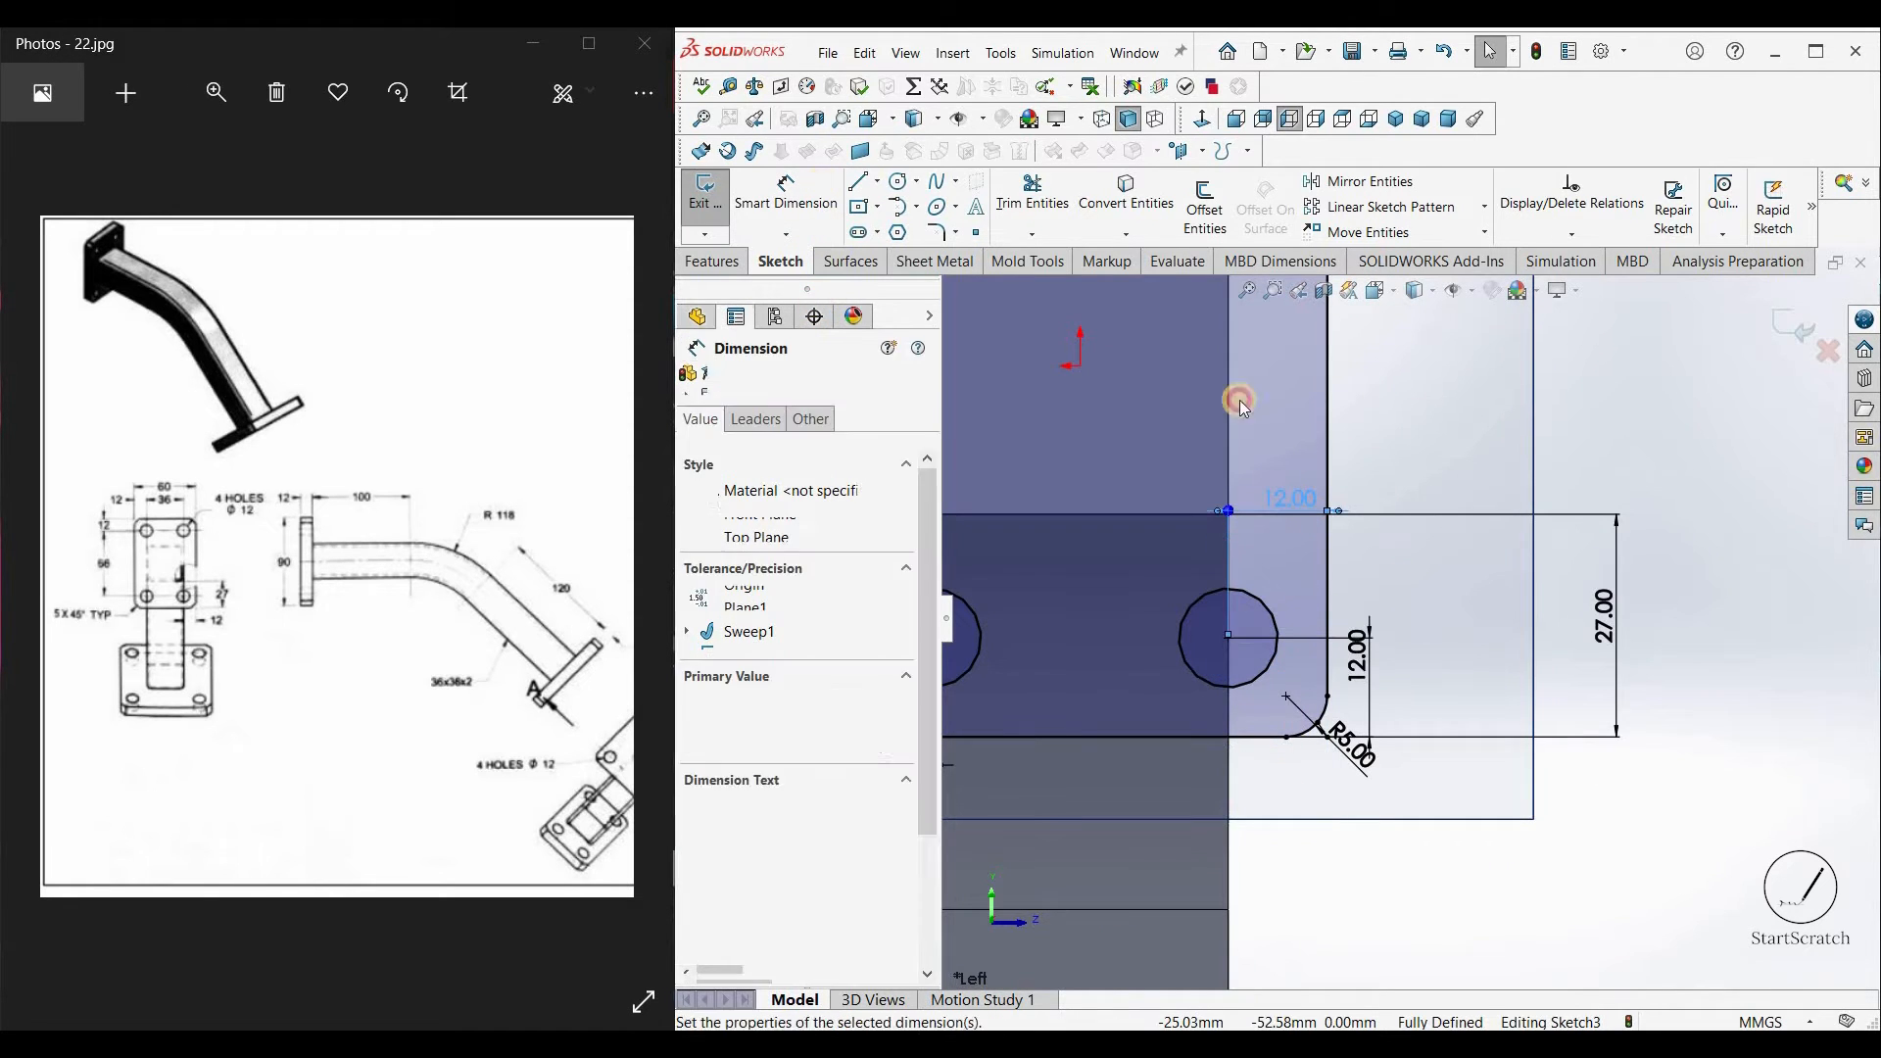
left_click(1326, 599)
left_click(1228, 779)
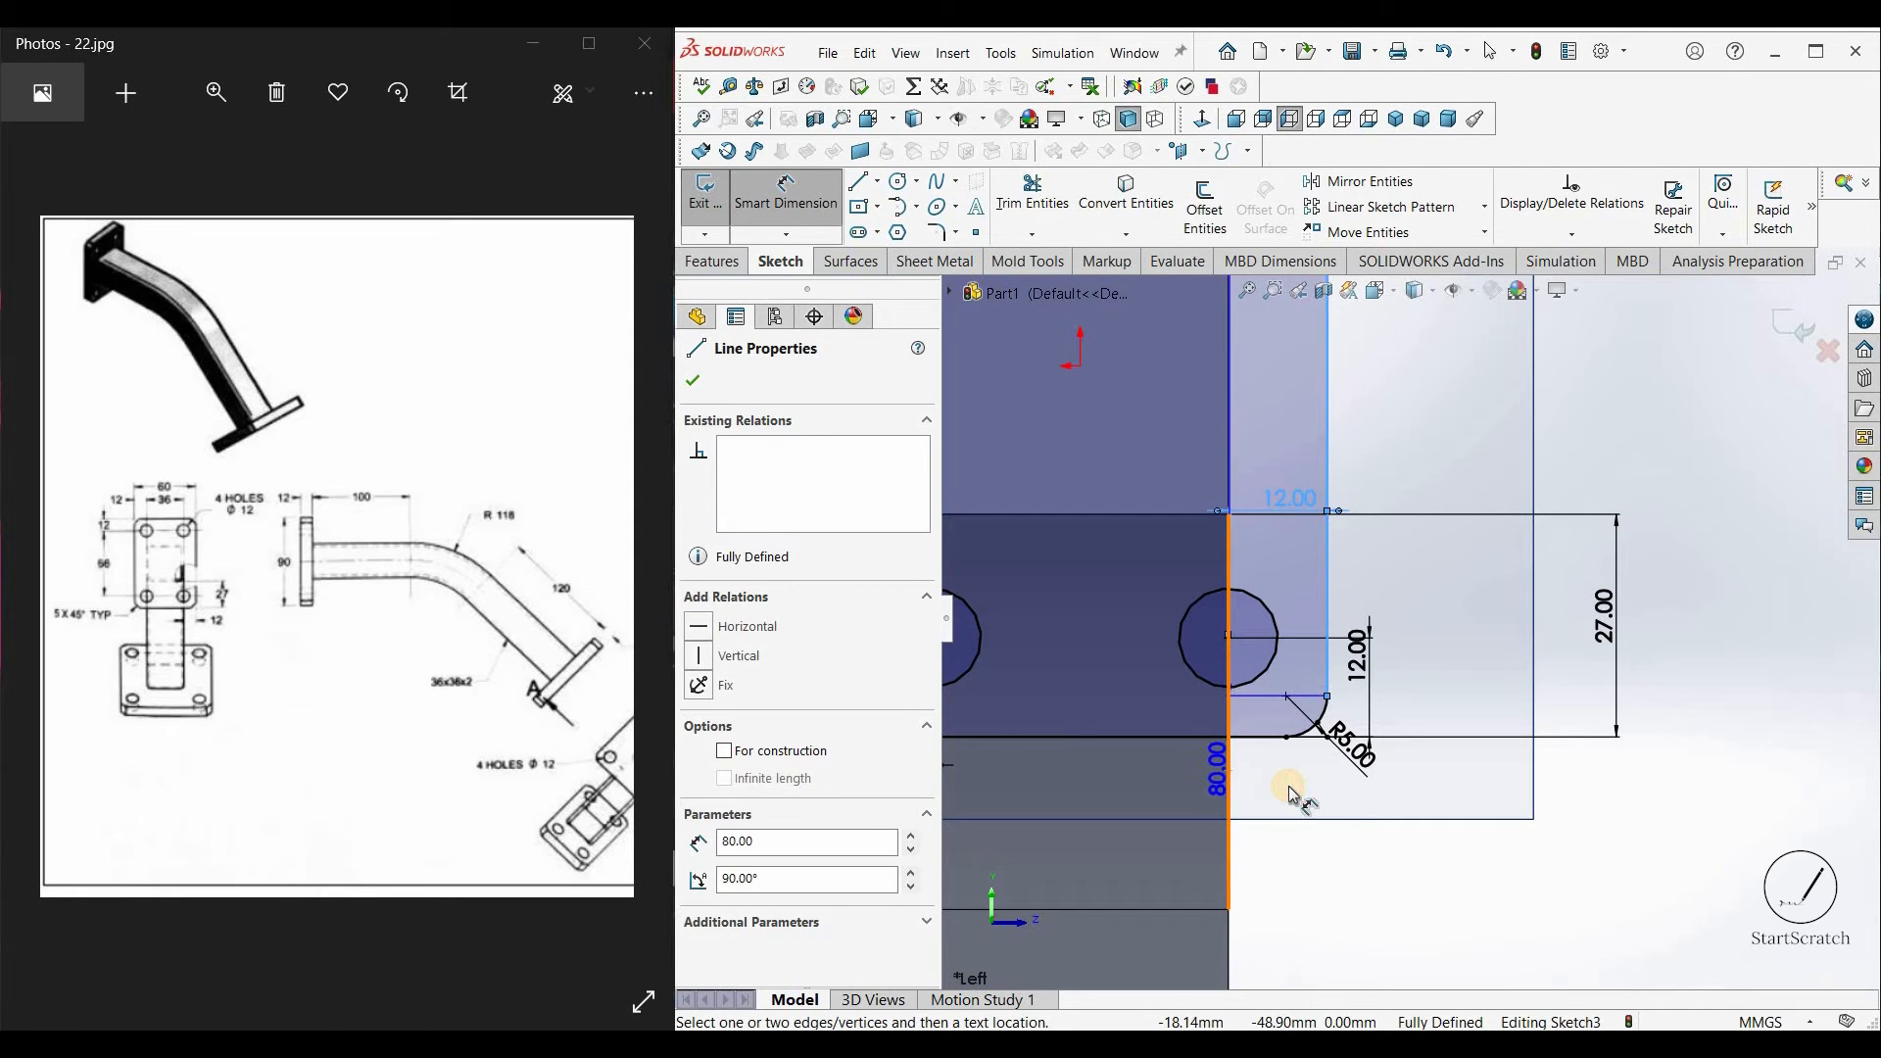
left_click(1289, 786)
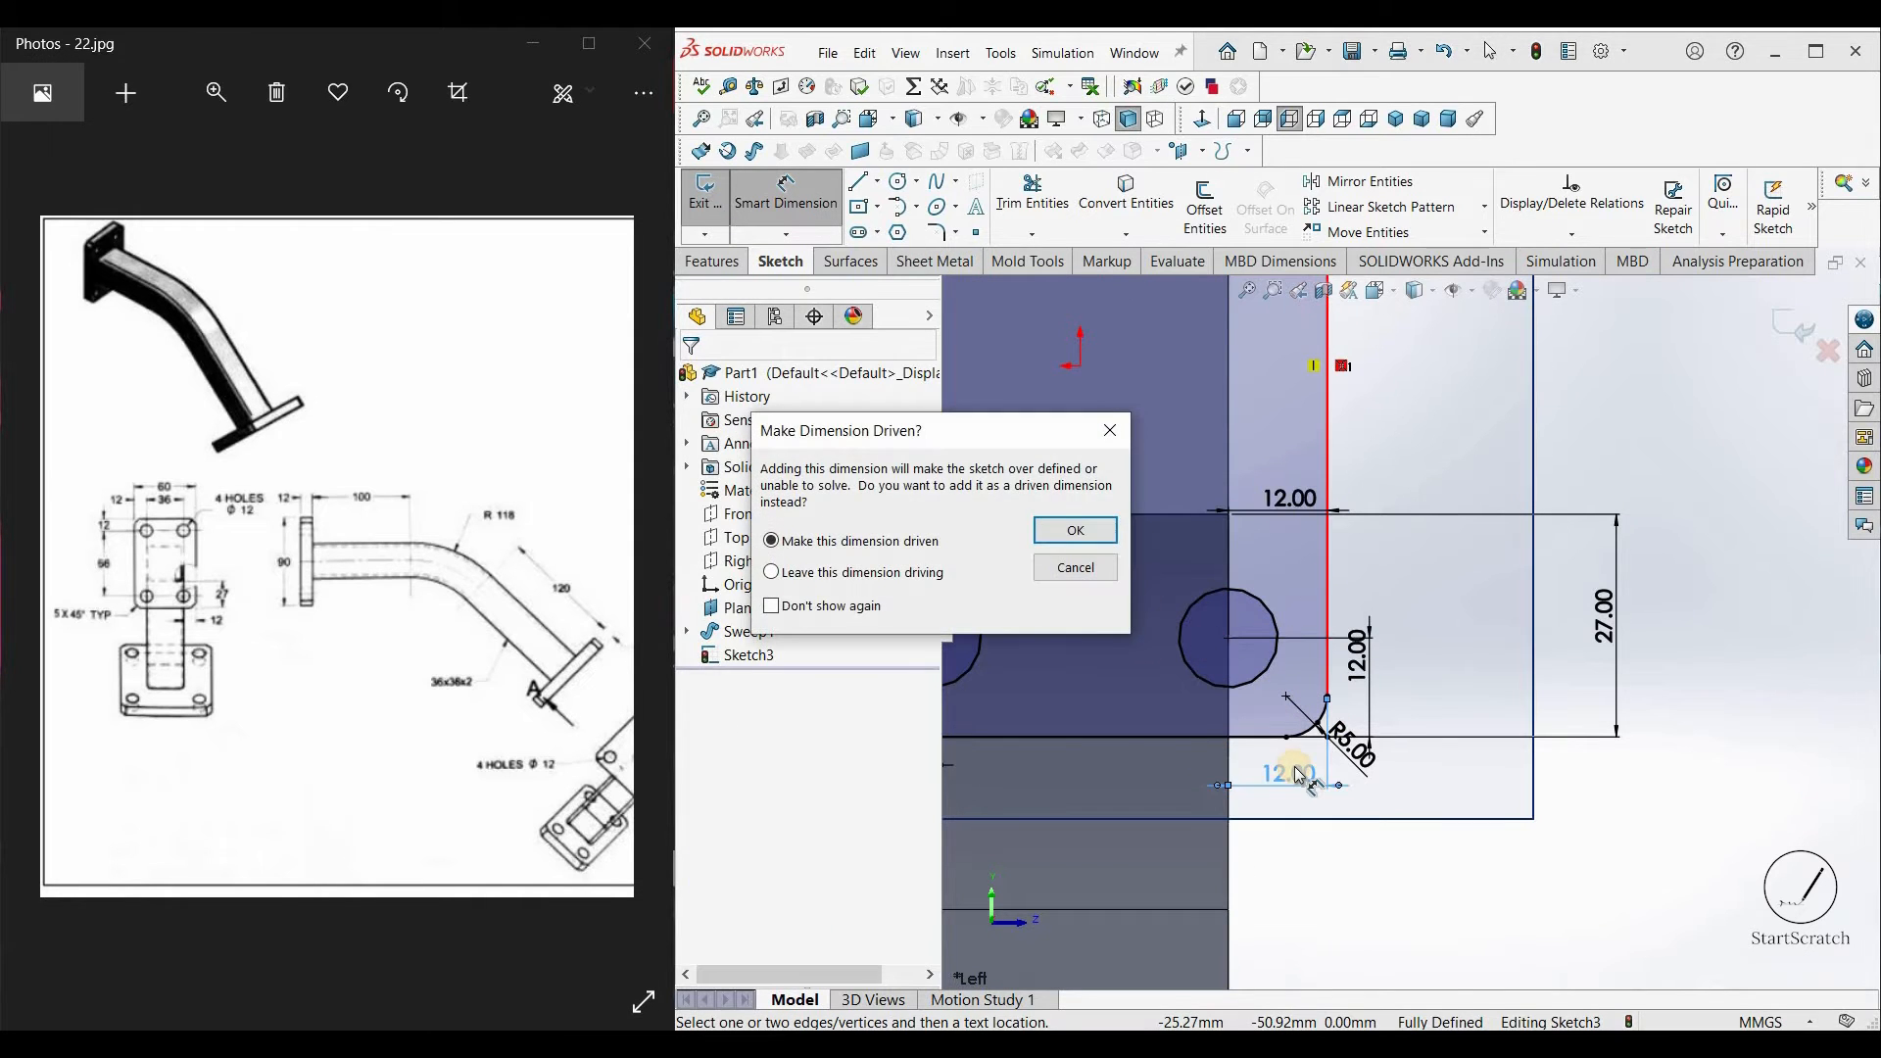
left_click(1074, 566)
scroll(1340, 627, "up", 3)
scroll(1340, 627, "up", 3)
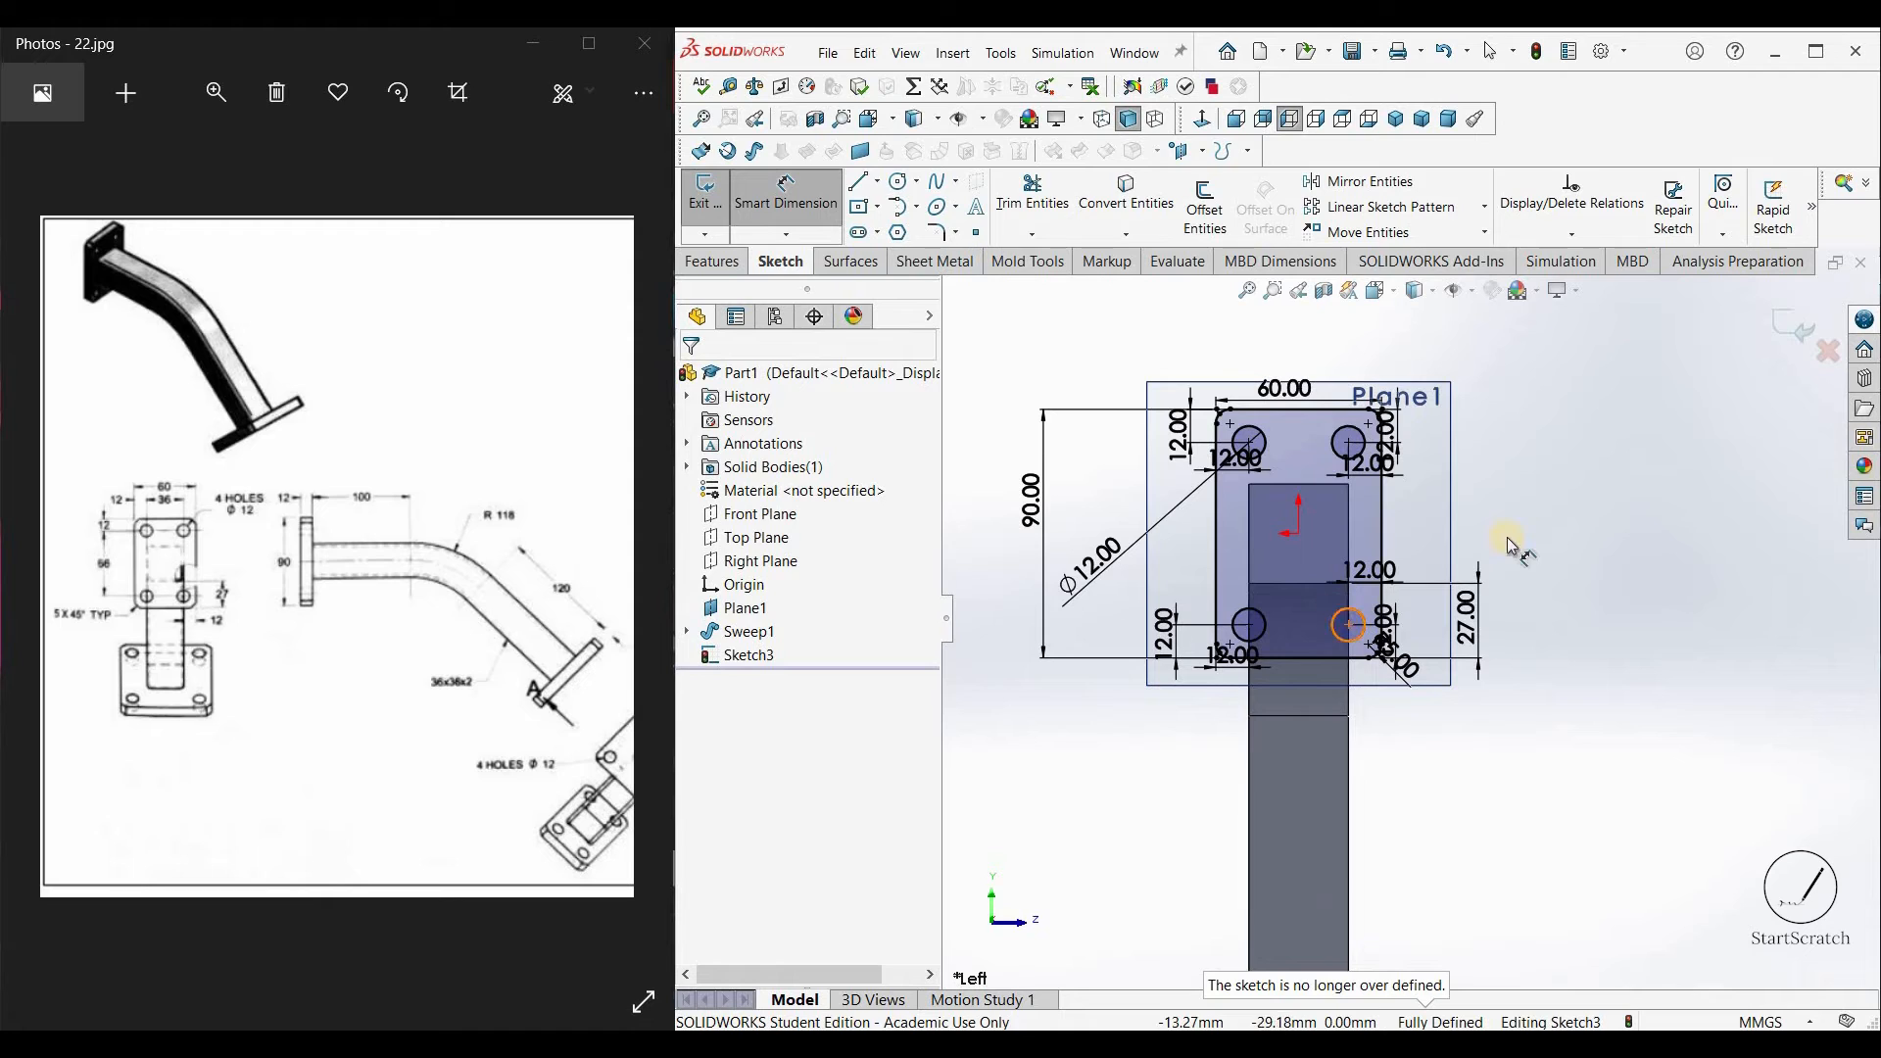
Step: Check the horizontal spacing between the two upper hole centers with a trial dimension and discard it
left_click(899, 182)
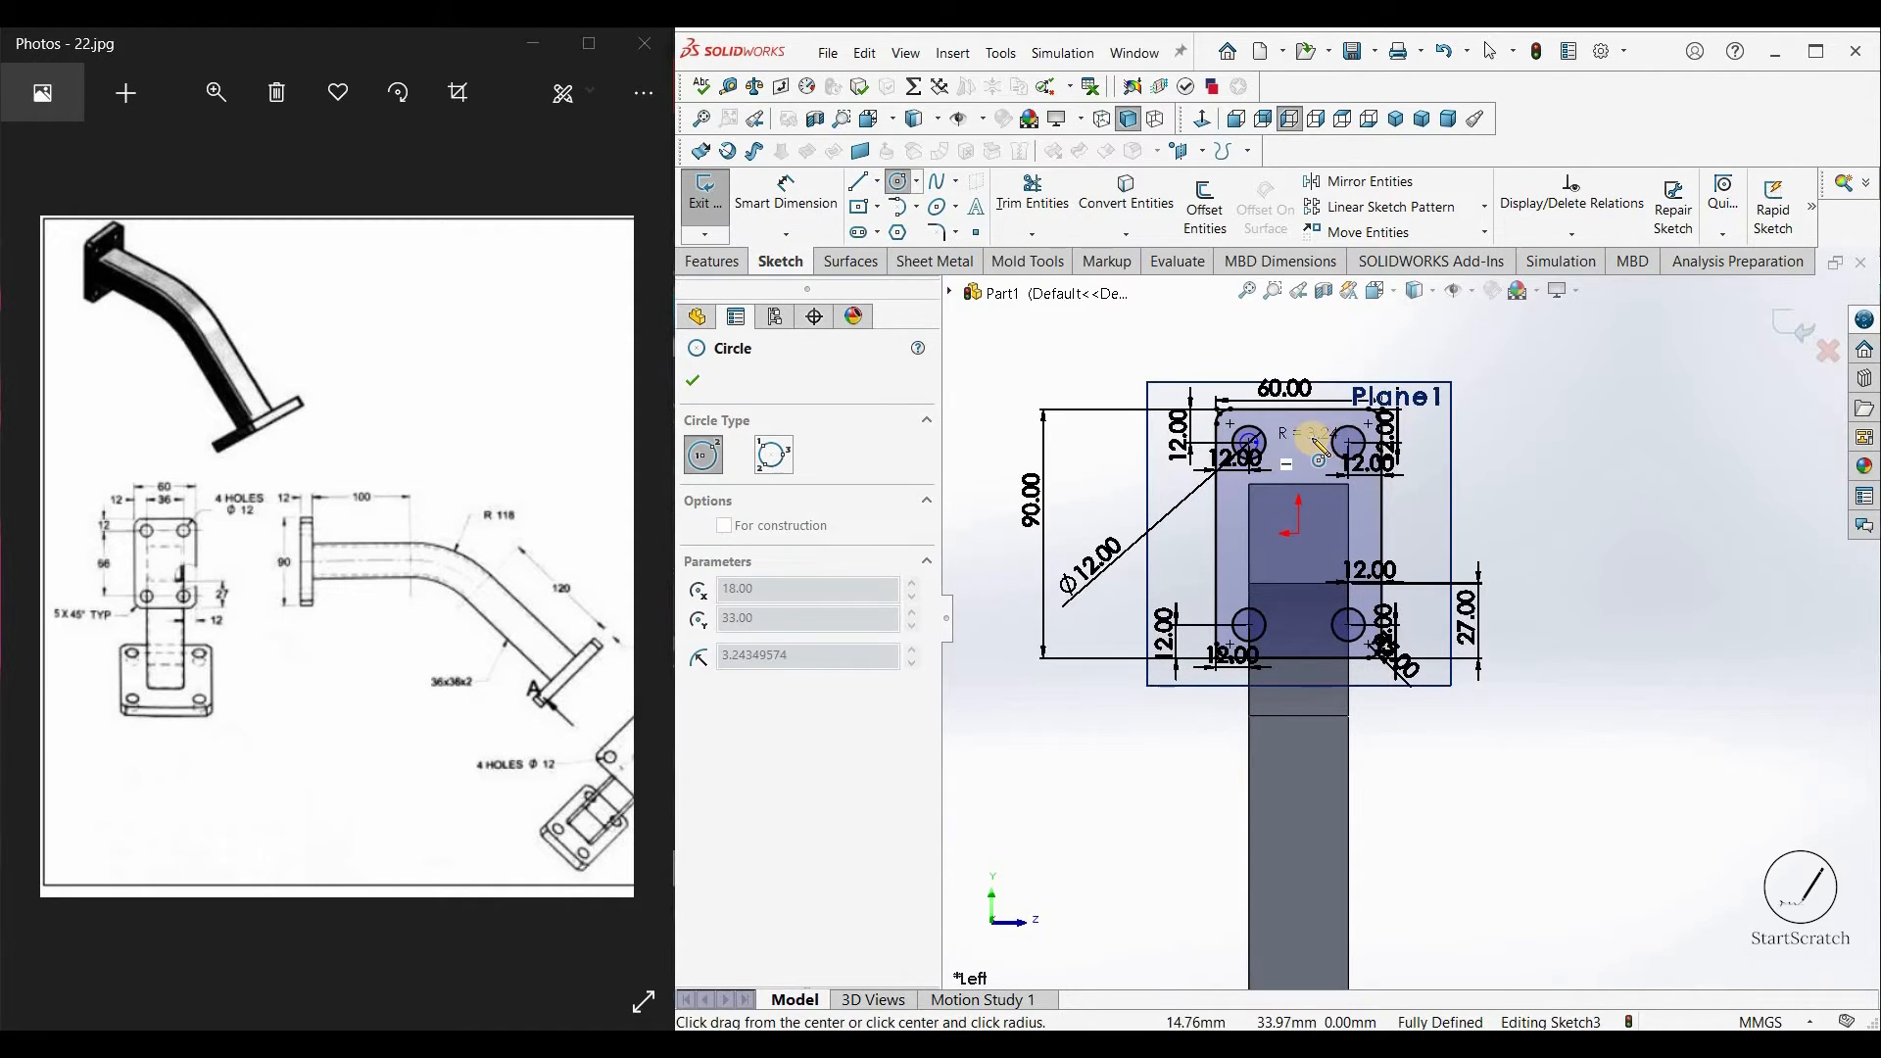
key("Escape")
left_click(833, 211)
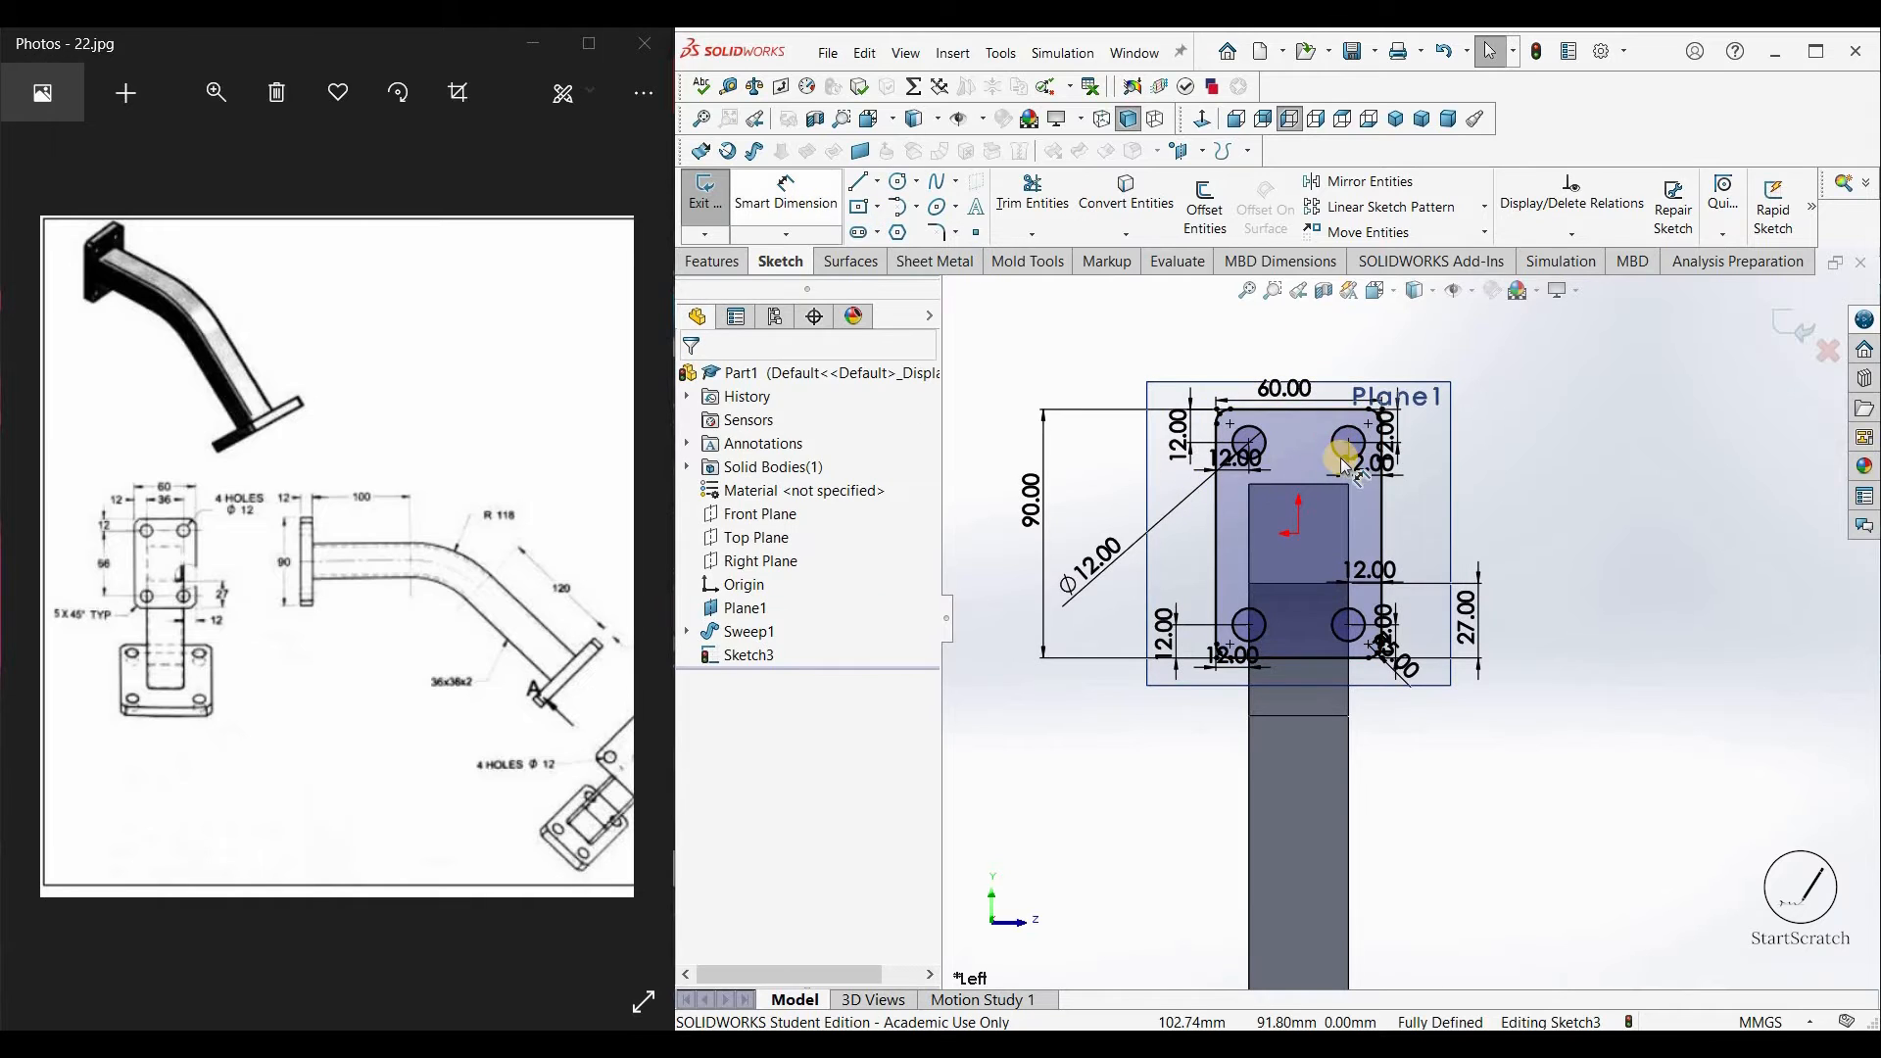
scroll(1166, 505, "down", 4)
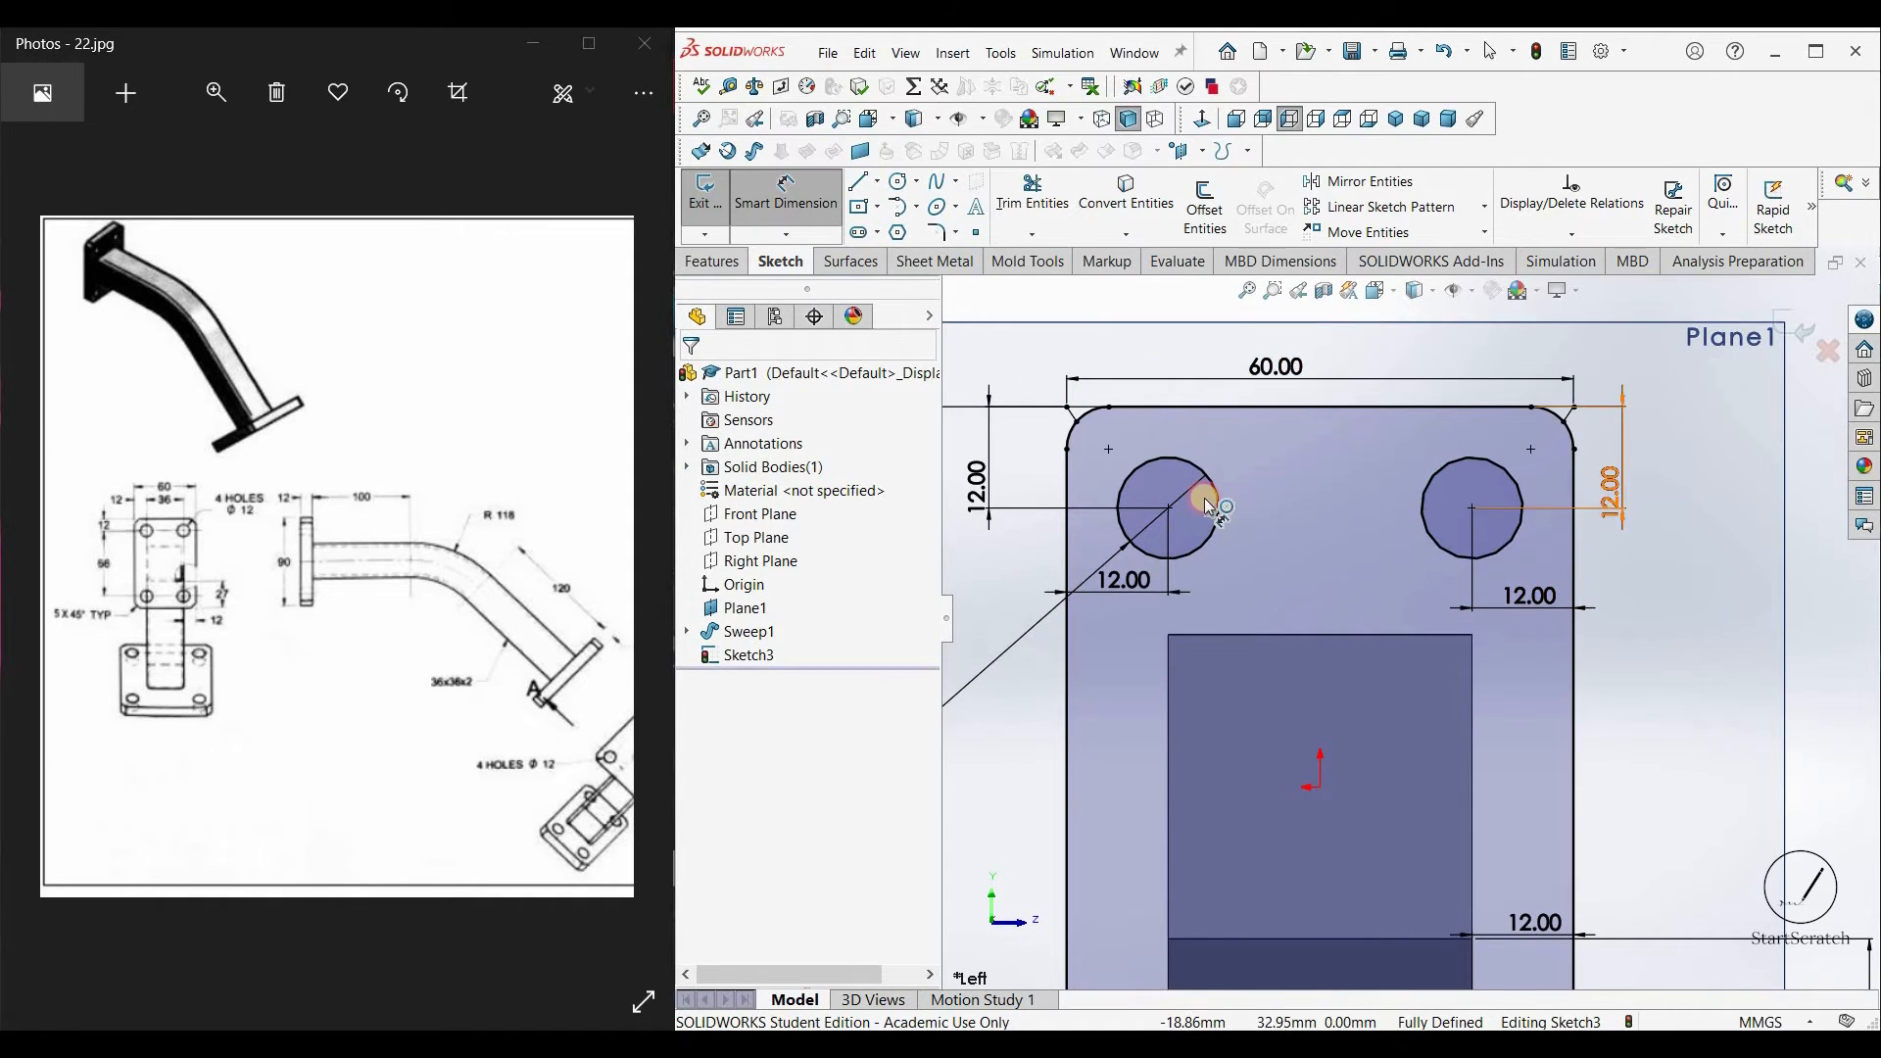
left_click(1167, 507)
left_click(1471, 507)
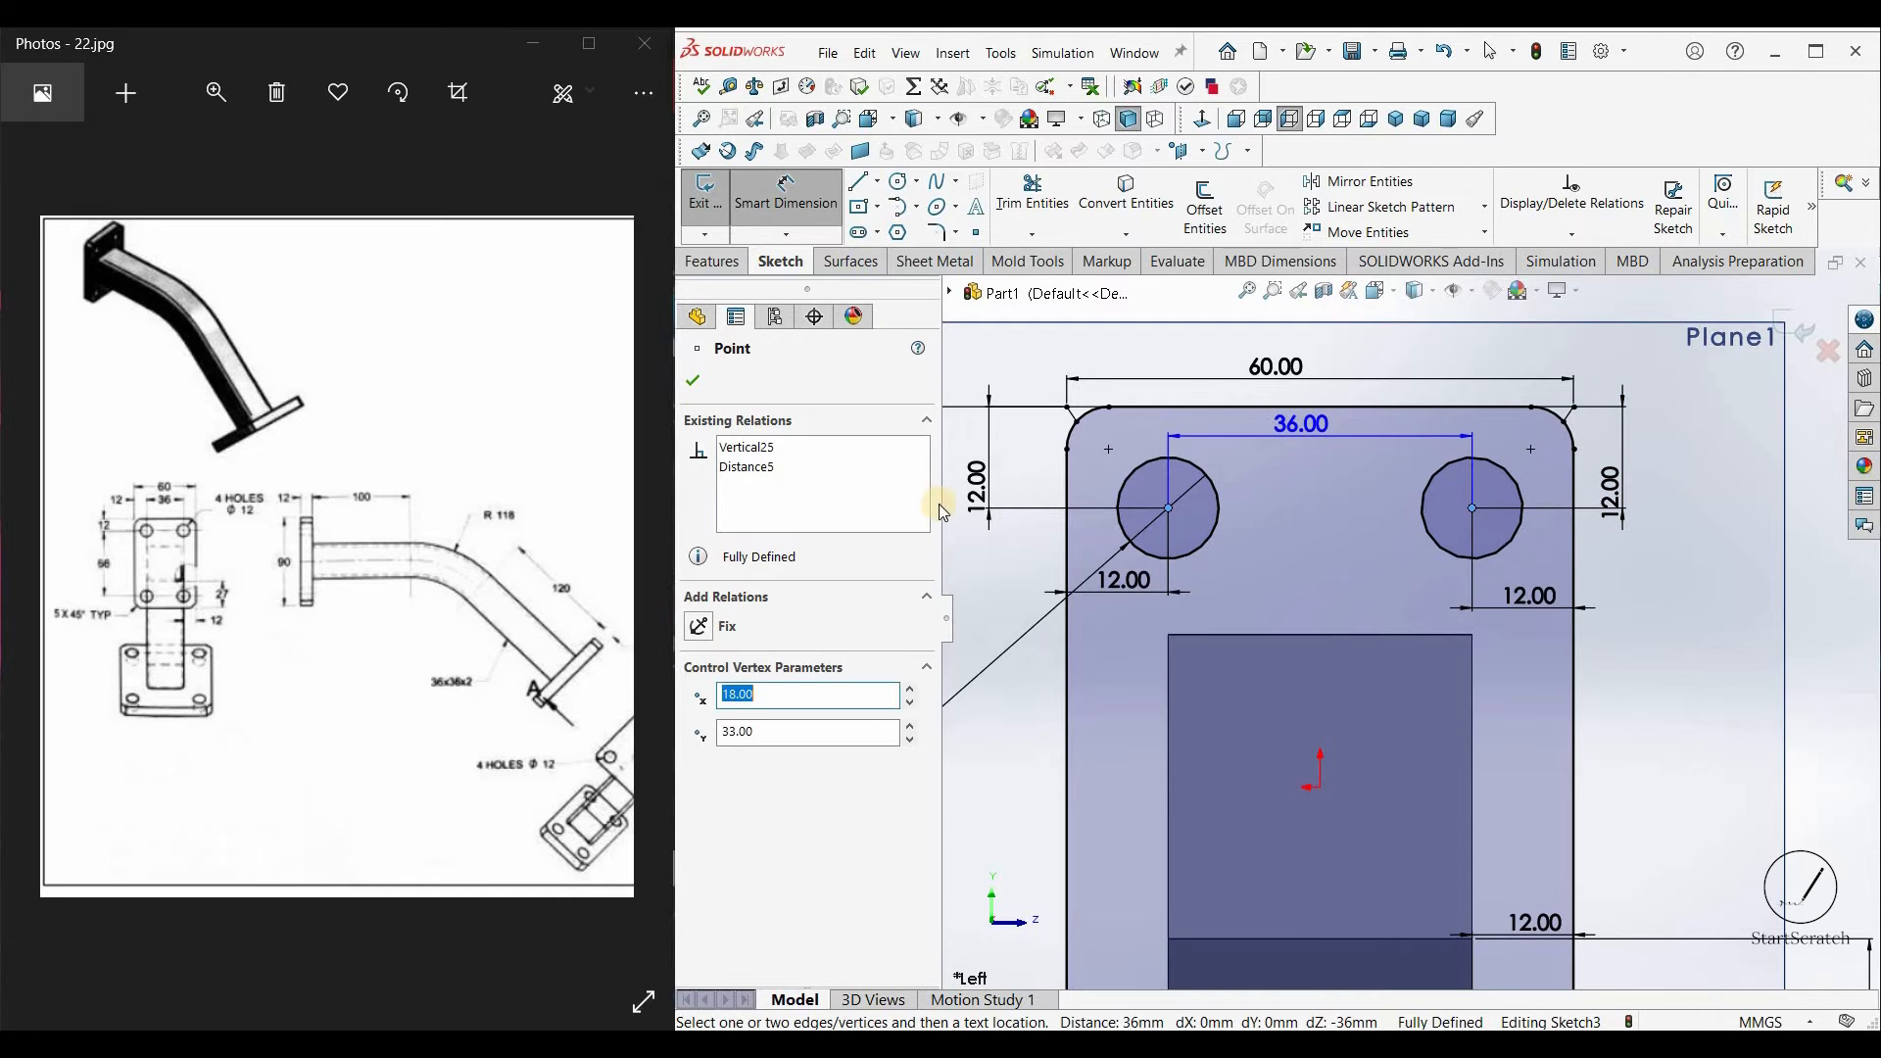
left_click(1293, 431)
key("Escape")
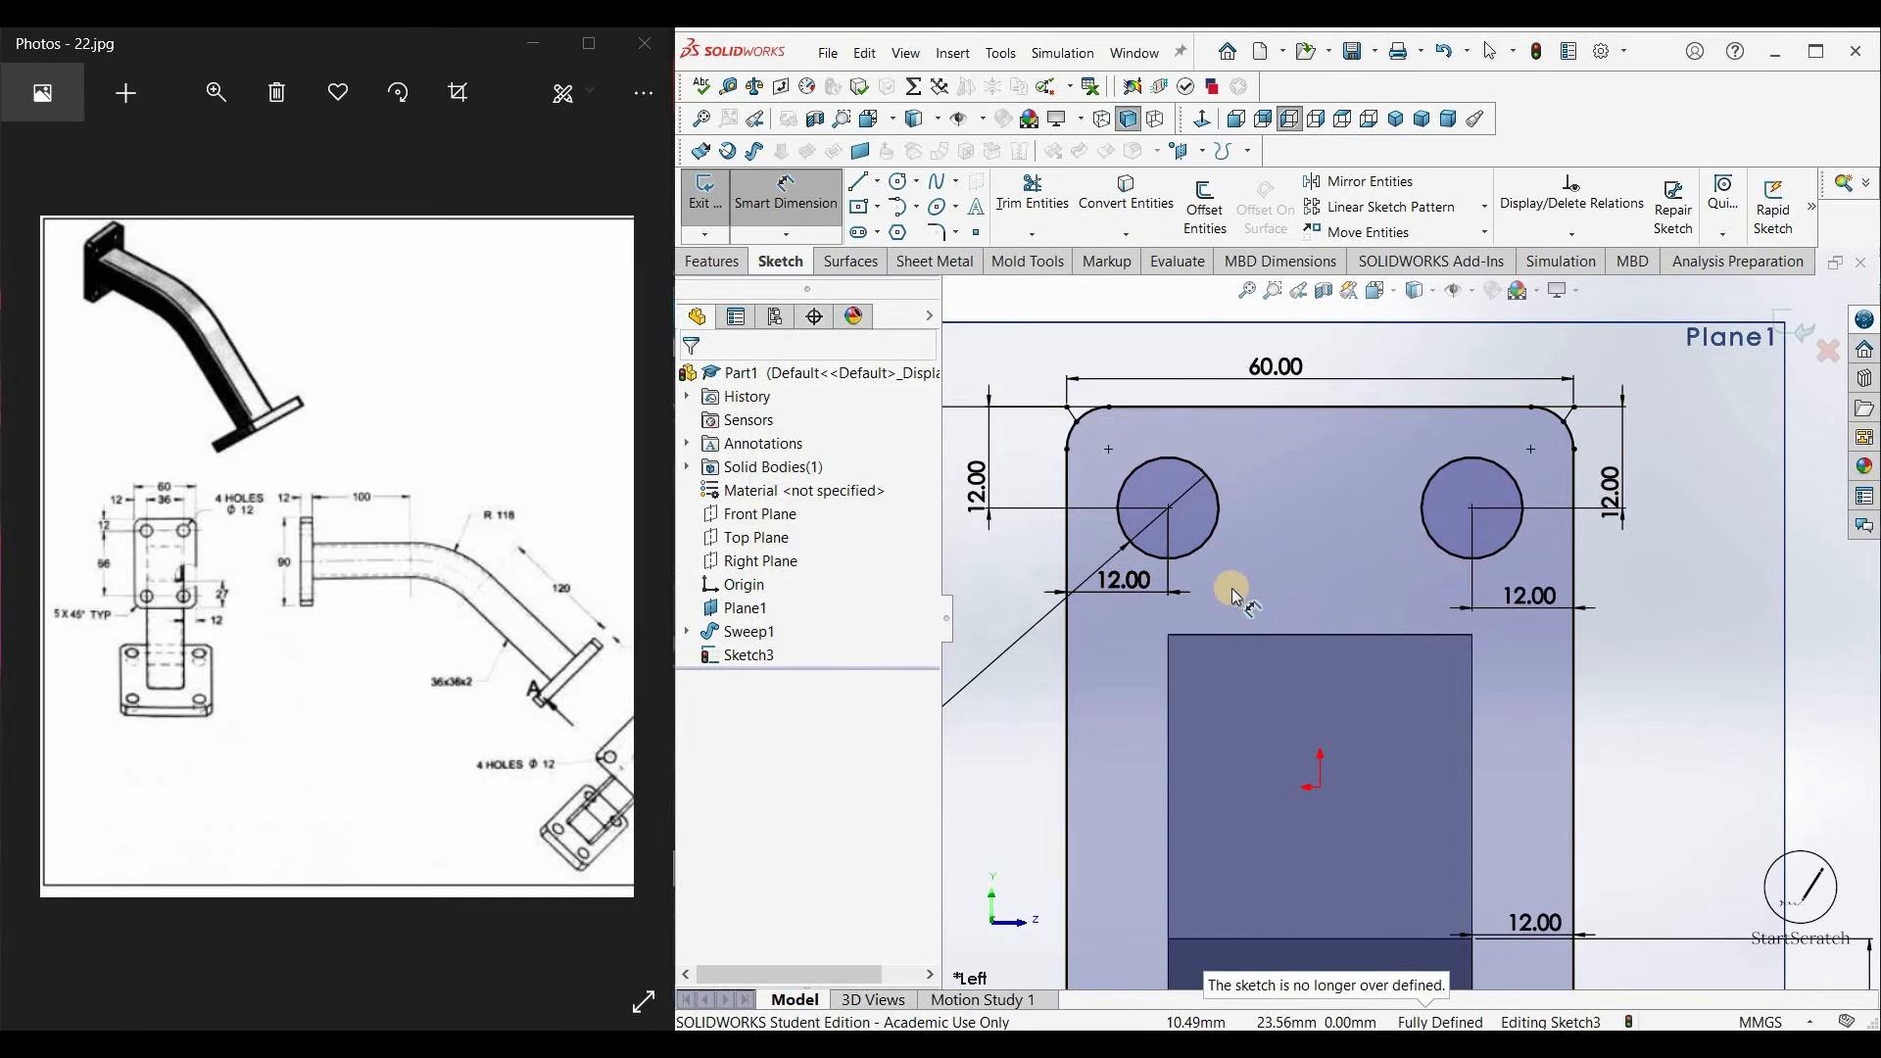
Step: Check the vertical spacing between the two left hole centers with a trial dimension and discard it
scroll(1293, 637, "up", 4)
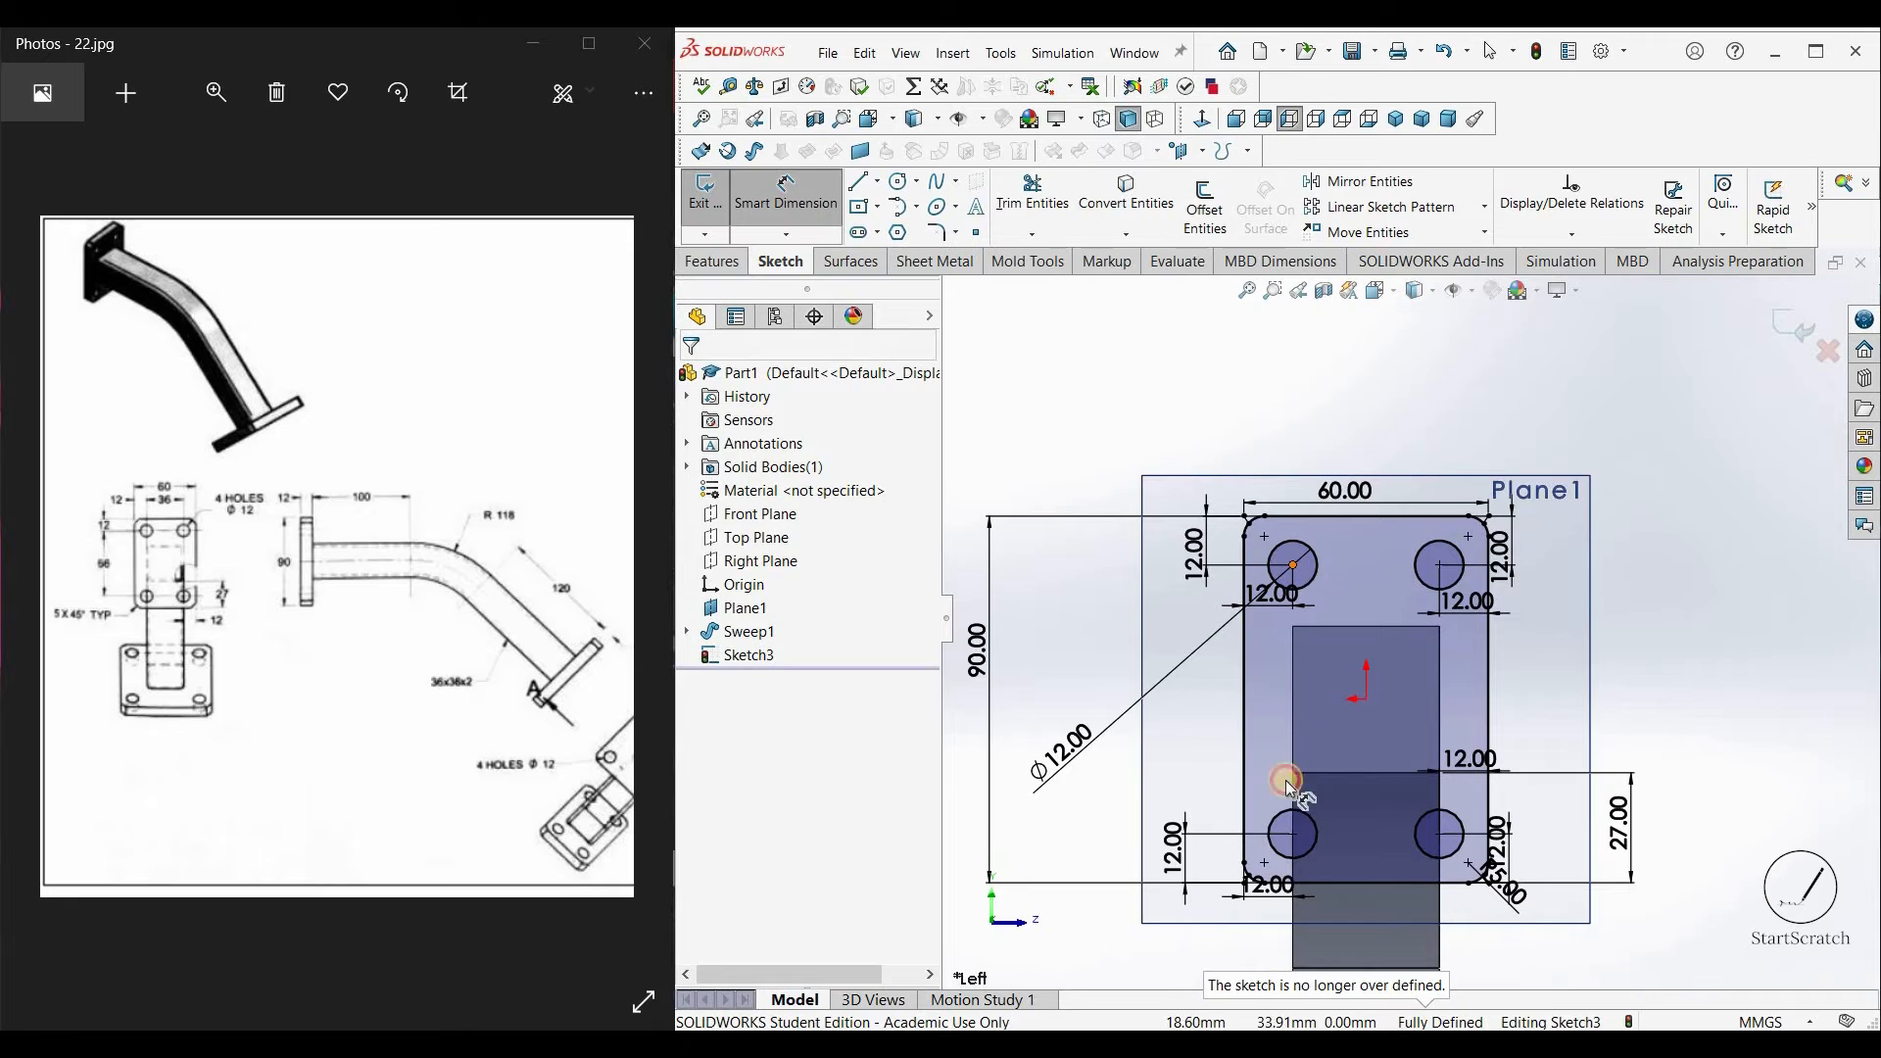
left_click(1291, 833)
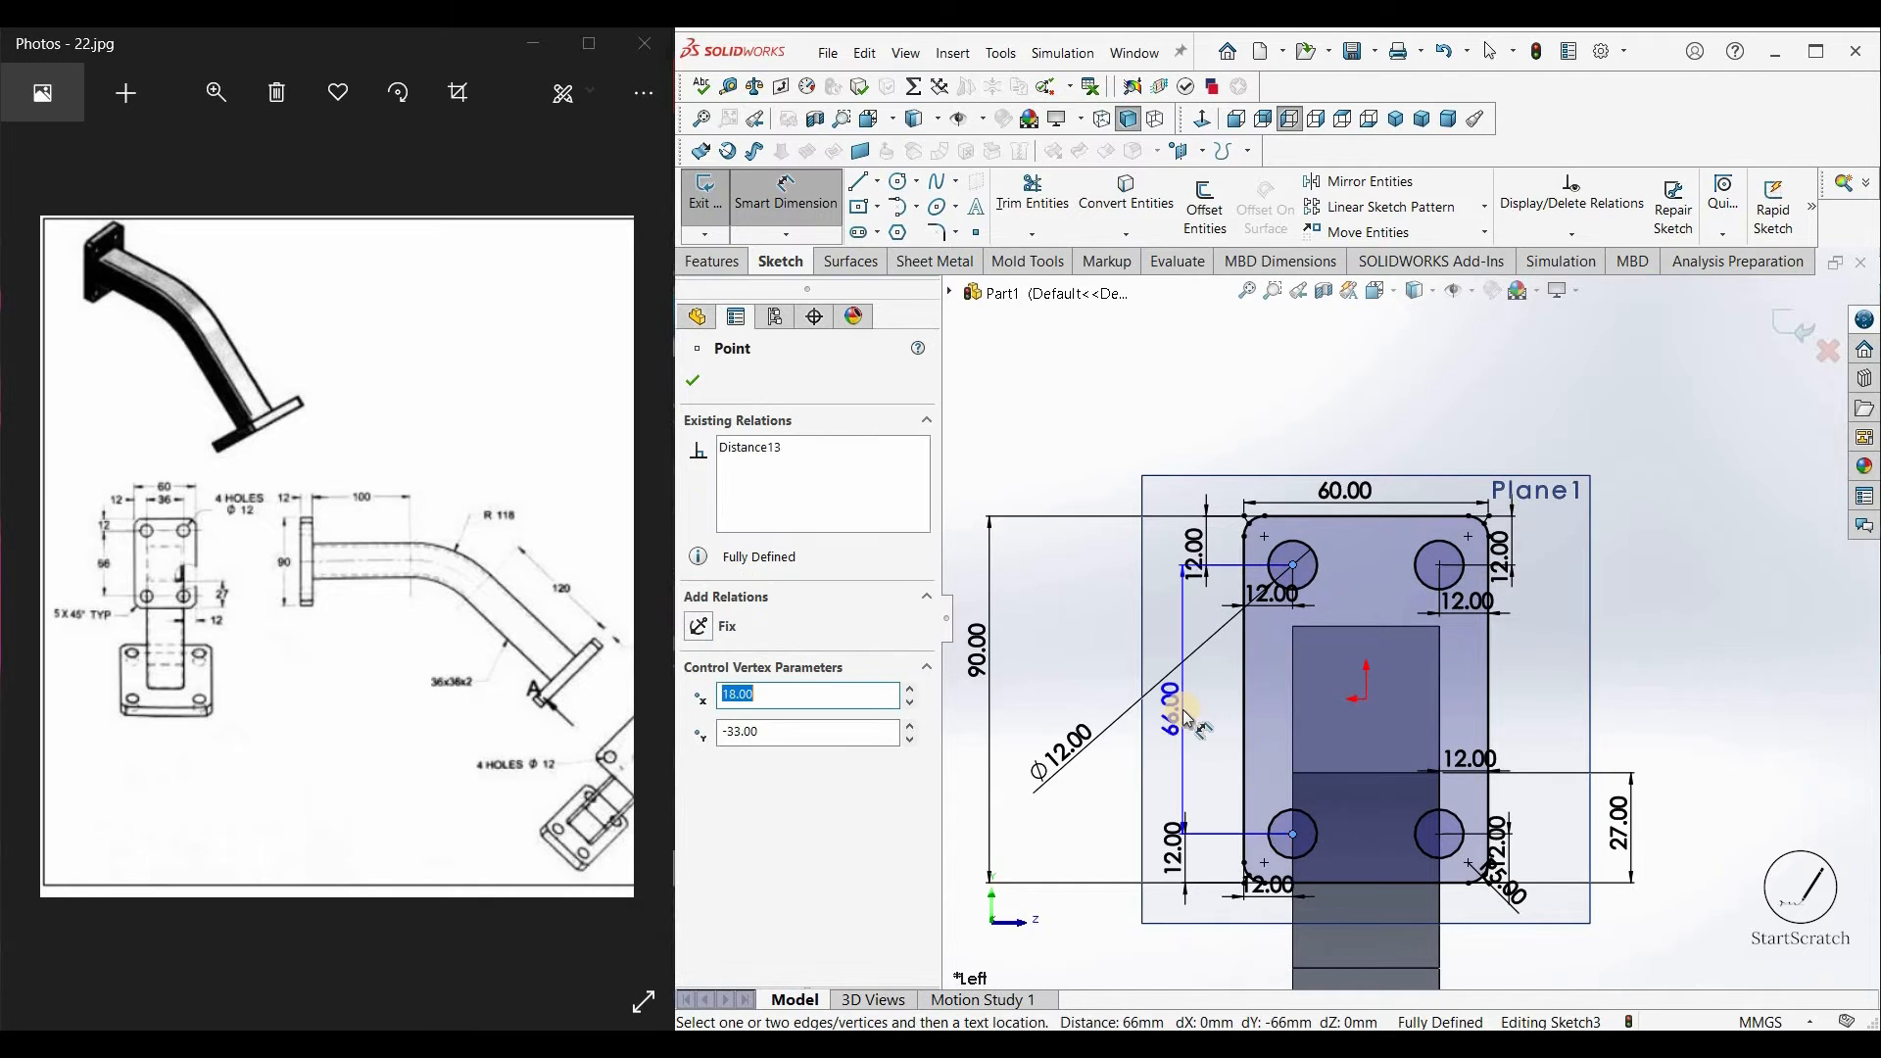
left_click(1166, 586)
key("Escape")
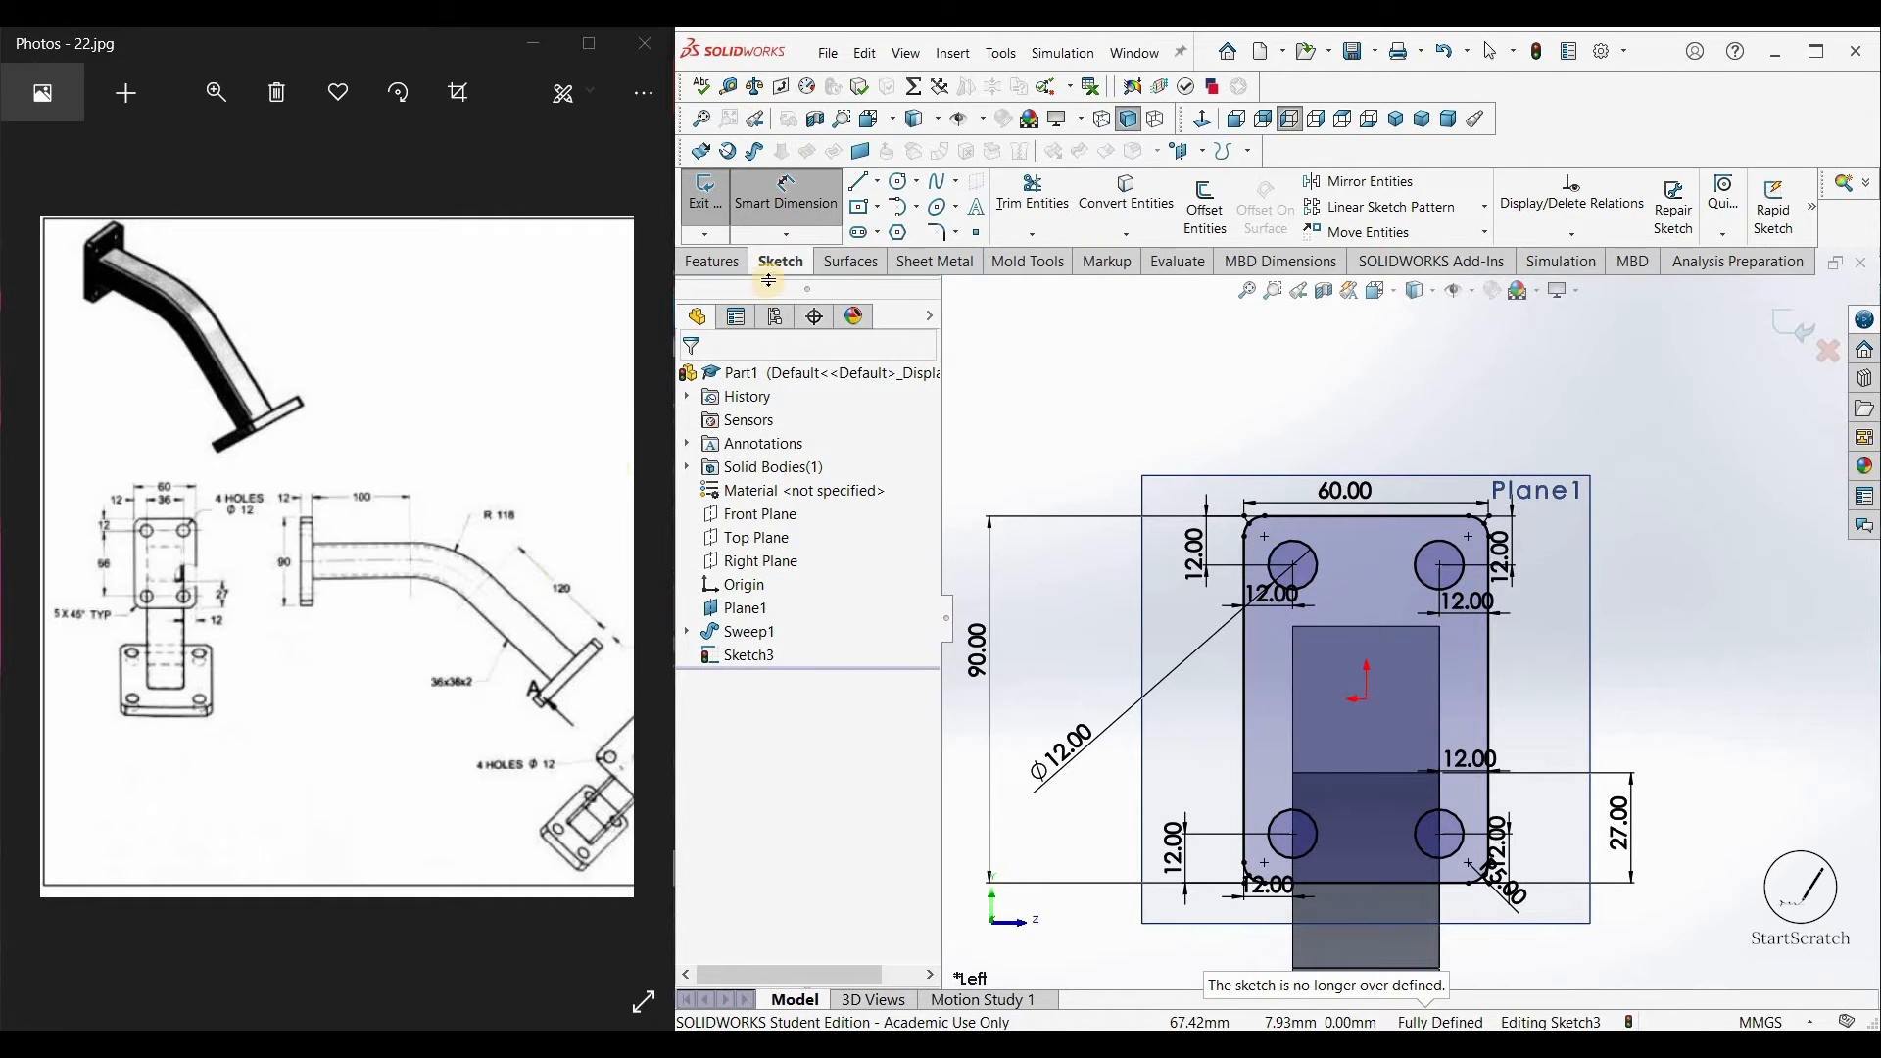
Step: Extrude the plate sketch as a blind boss 12 mm thick, with the direction reversed away from the tube
left_click(715, 260)
left_click(715, 206)
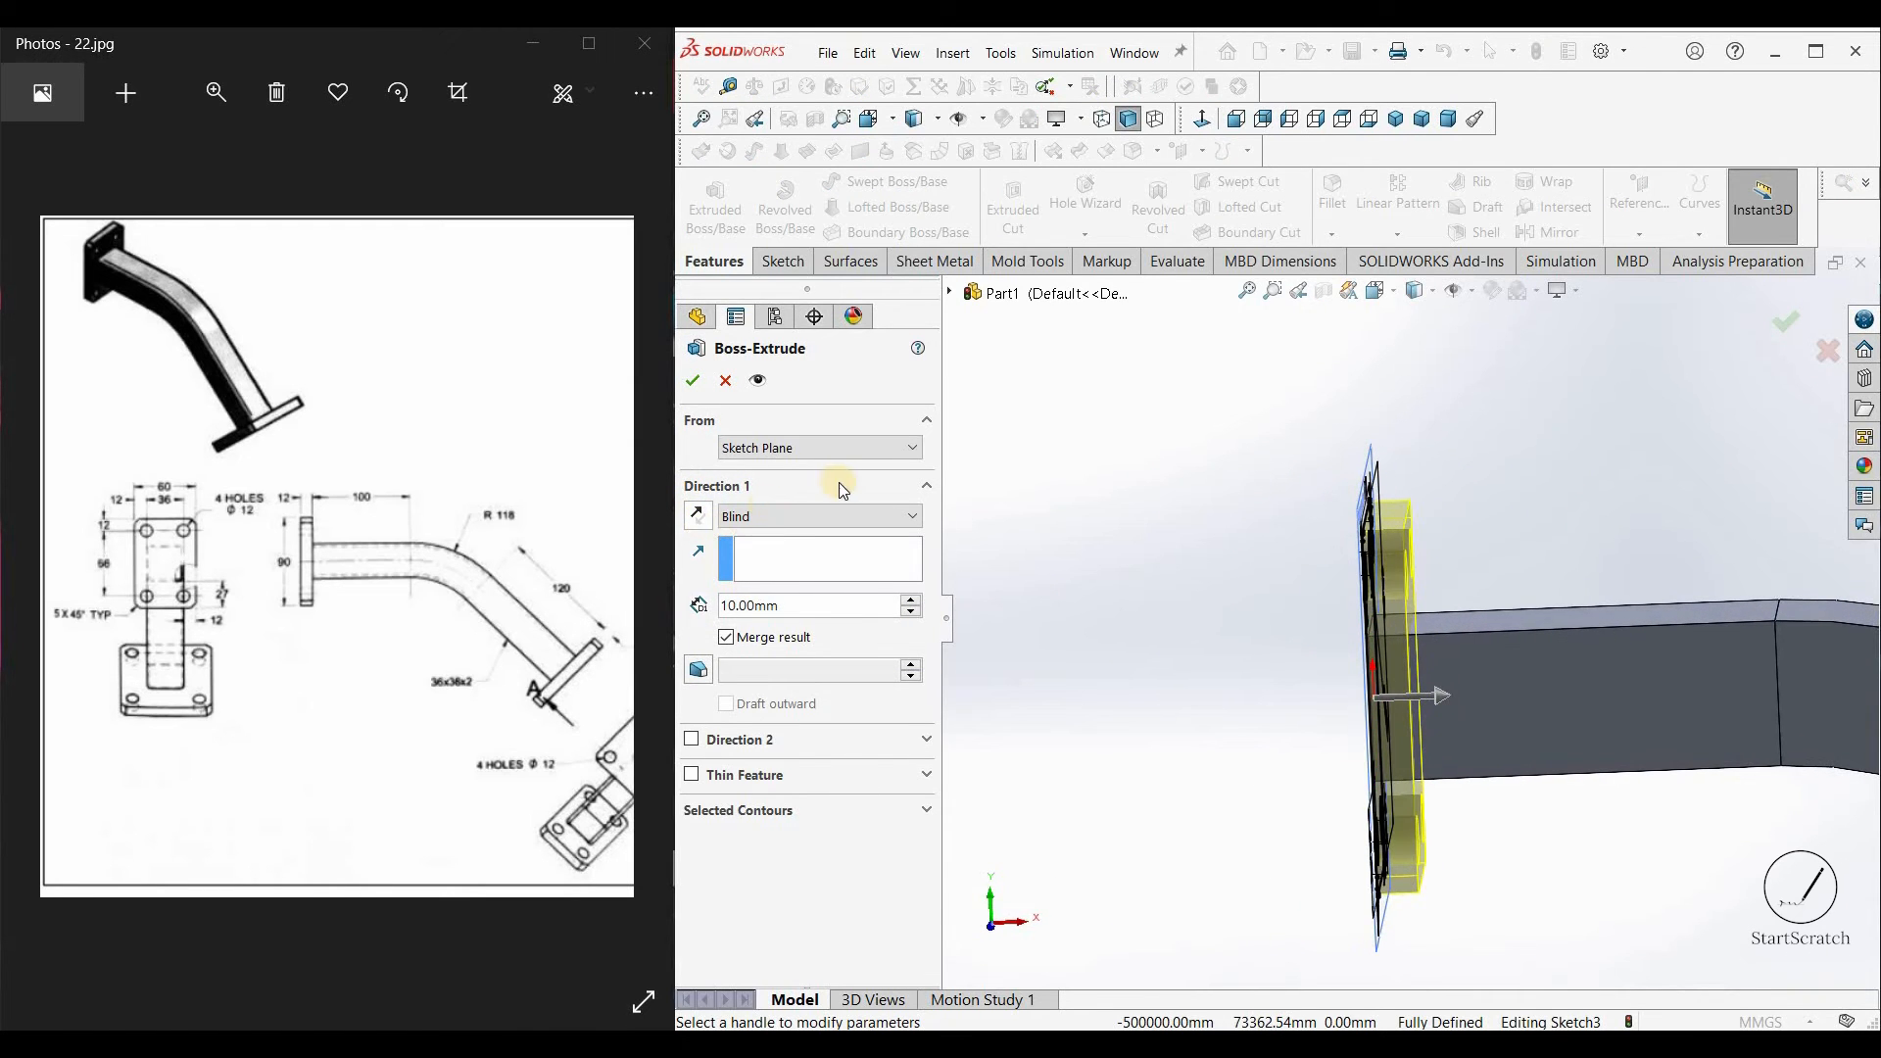
left_click(698, 515)
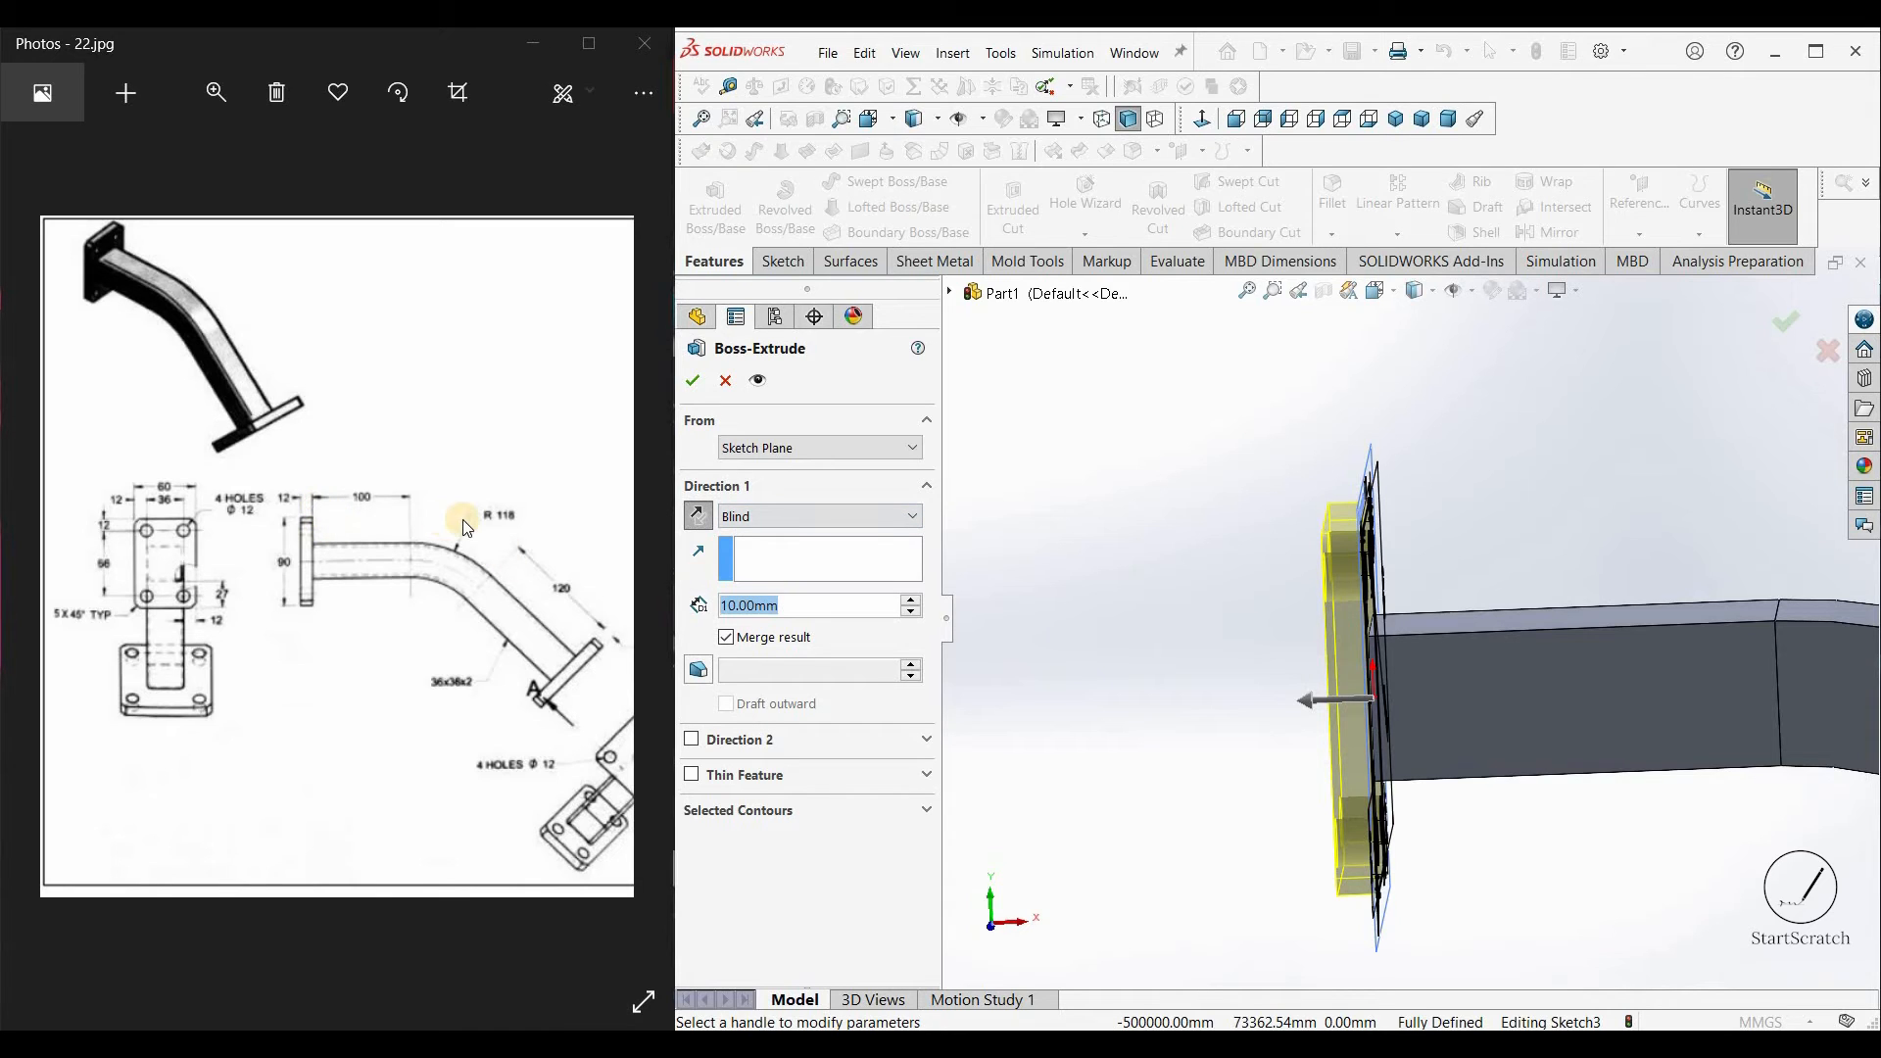
type("12")
key("Return")
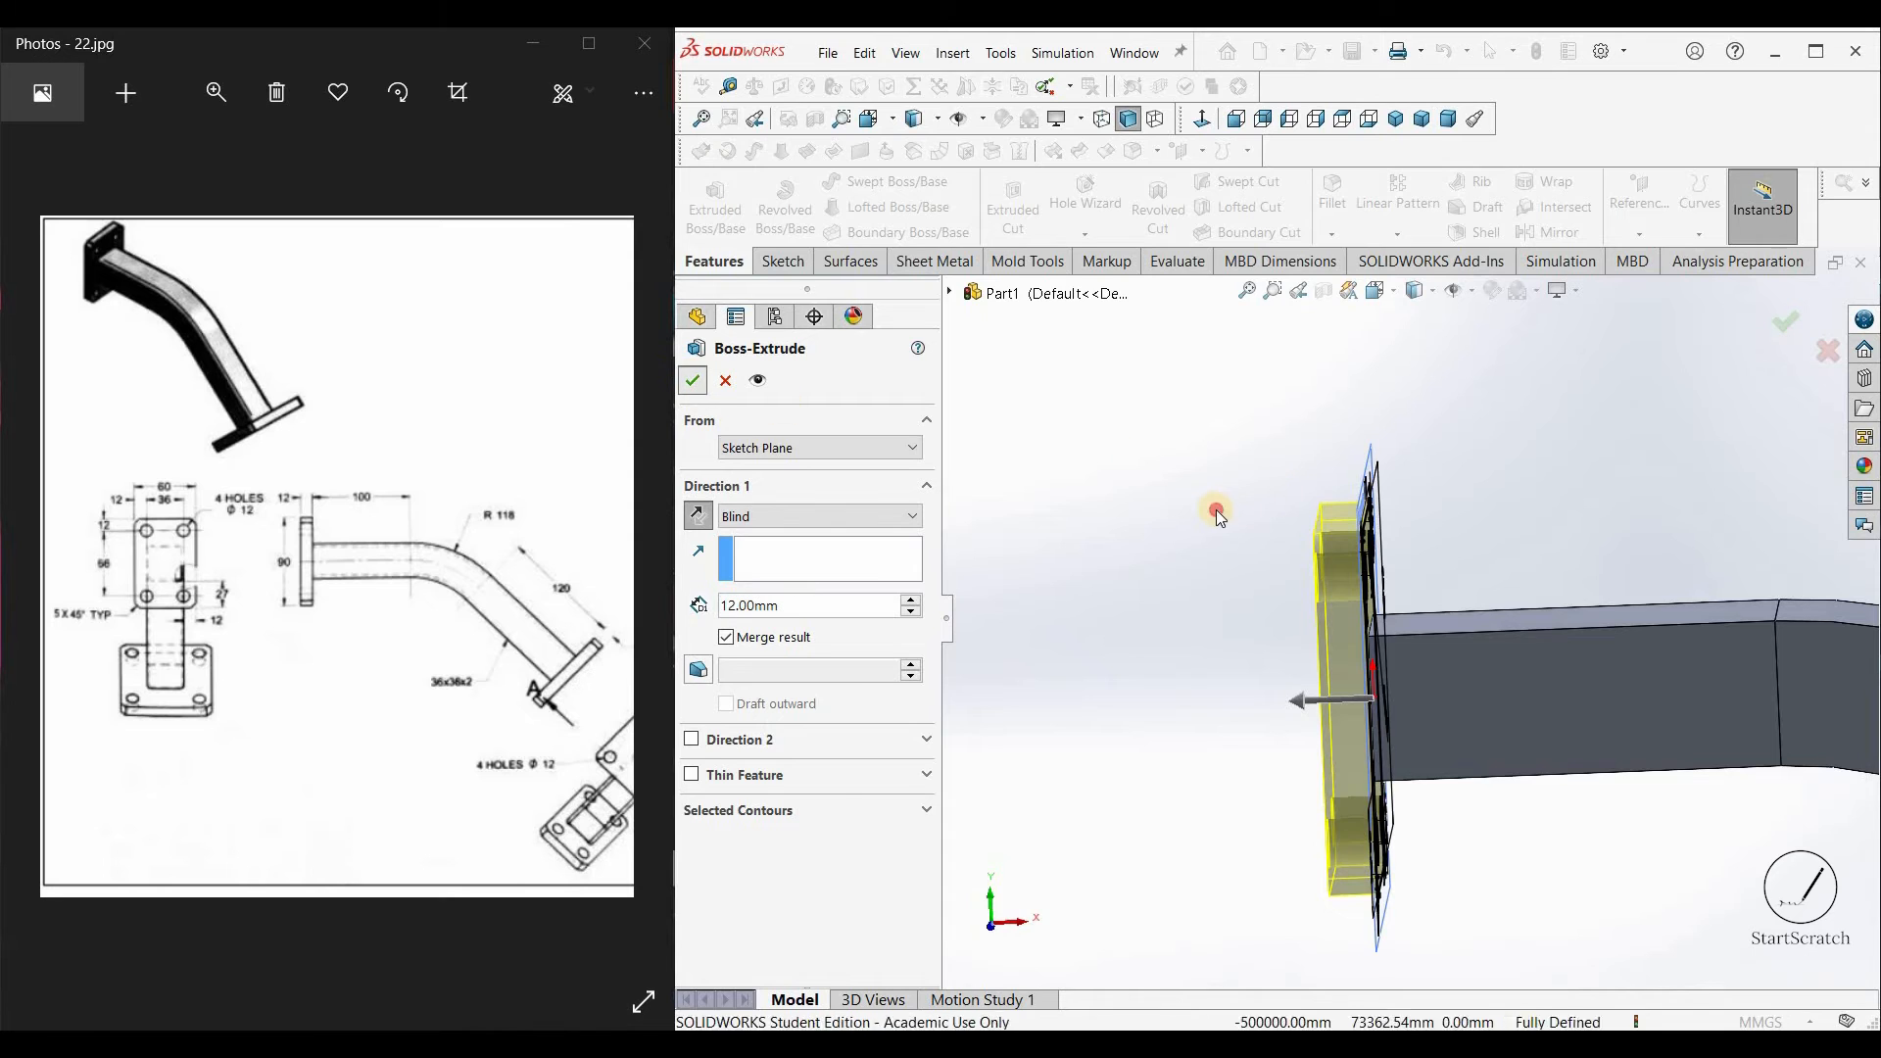
key("Return")
Step: Hide Plane1 at the finished end plate
middle_click_drag(1431, 441, 1616, 506)
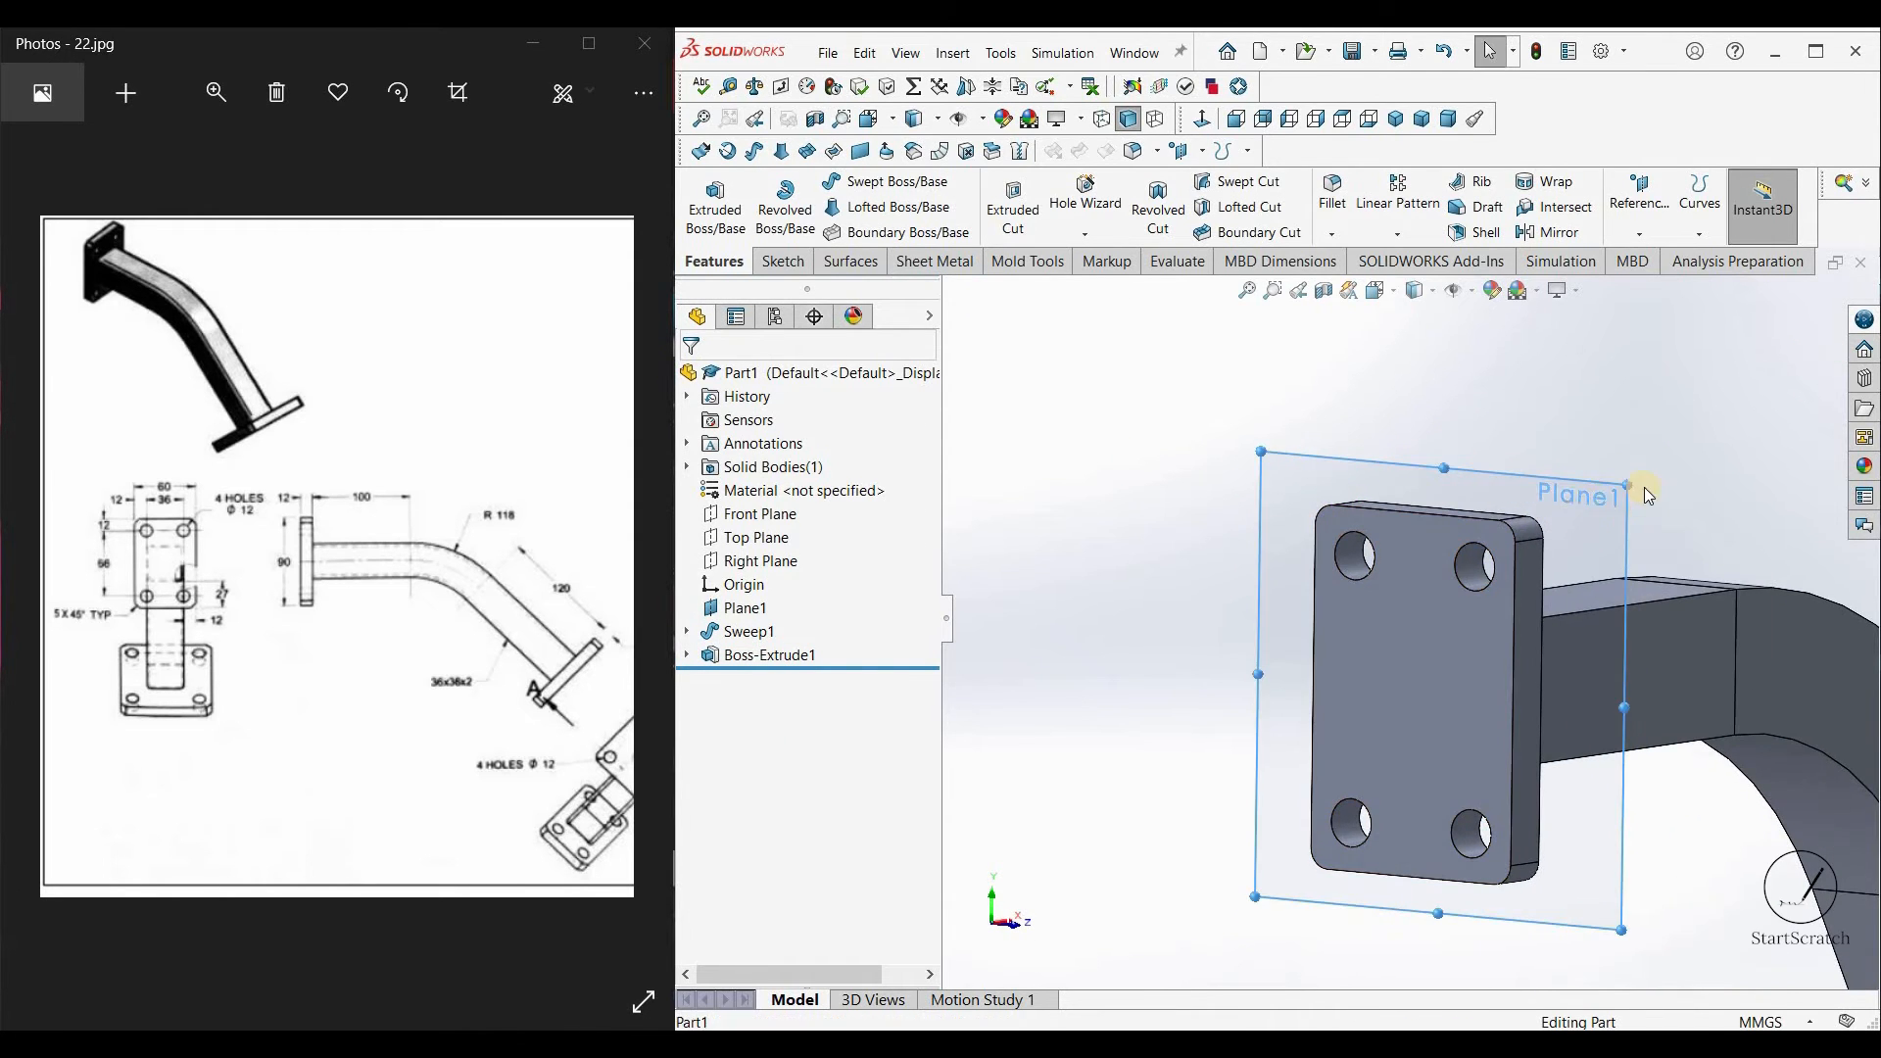
right_click(1644, 486)
left_click(1626, 462)
Step: Create a reference plane on the tube's free end face with a 0 mm offset
scroll(1414, 630, "up", 8)
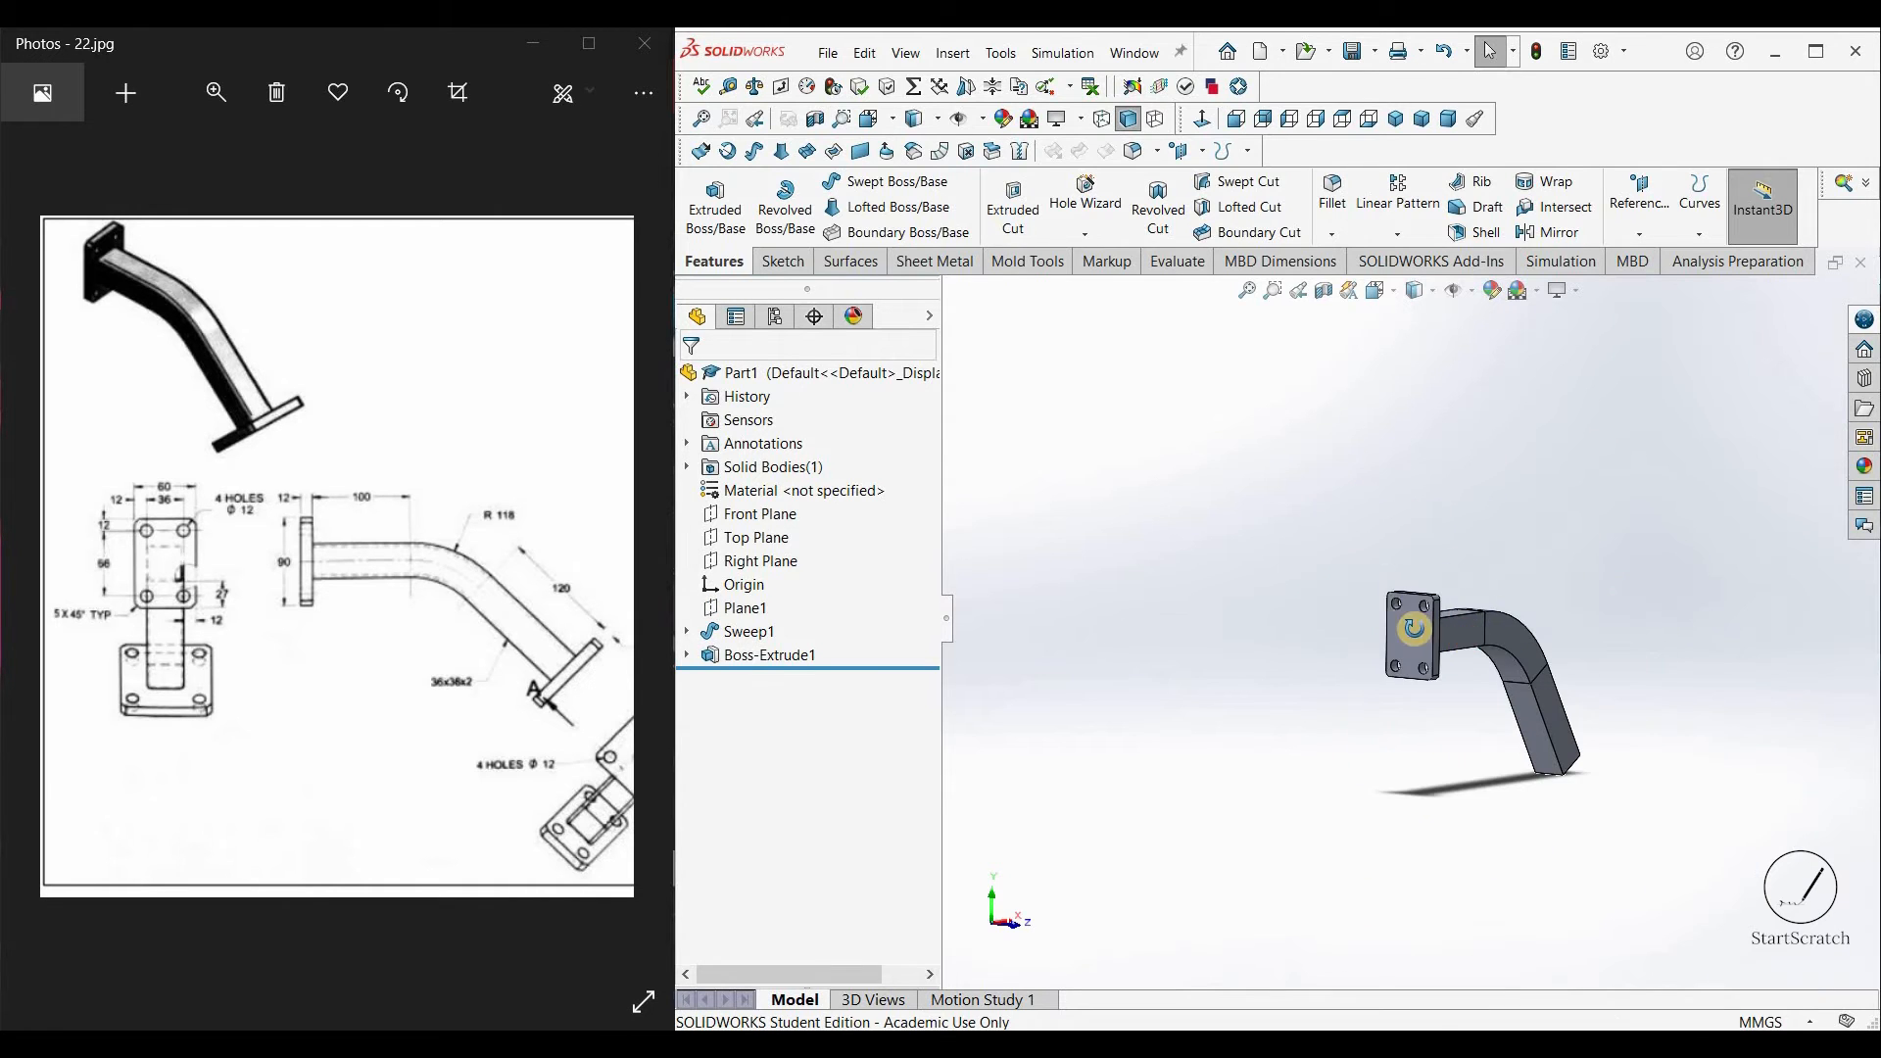
middle_click_drag(1361, 570, 1700, 233)
left_click(1662, 233)
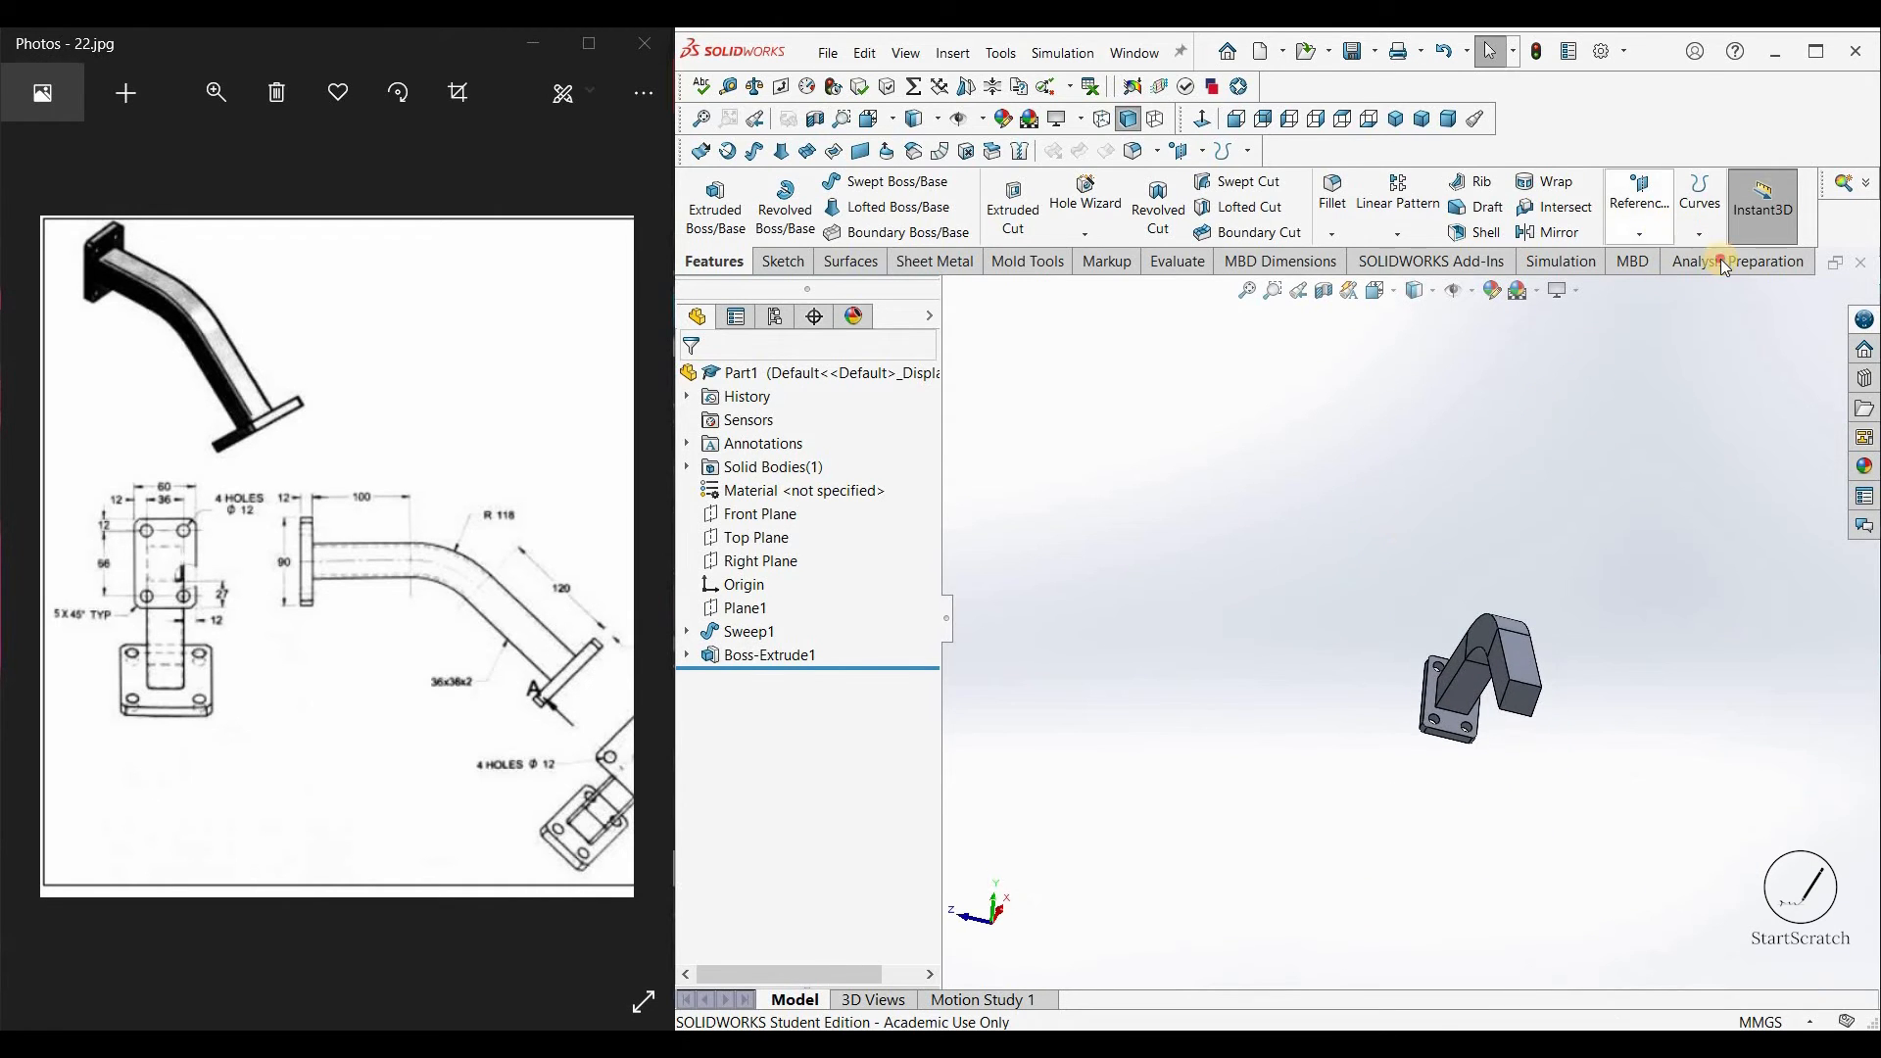
left_click(1652, 261)
left_click(1555, 699)
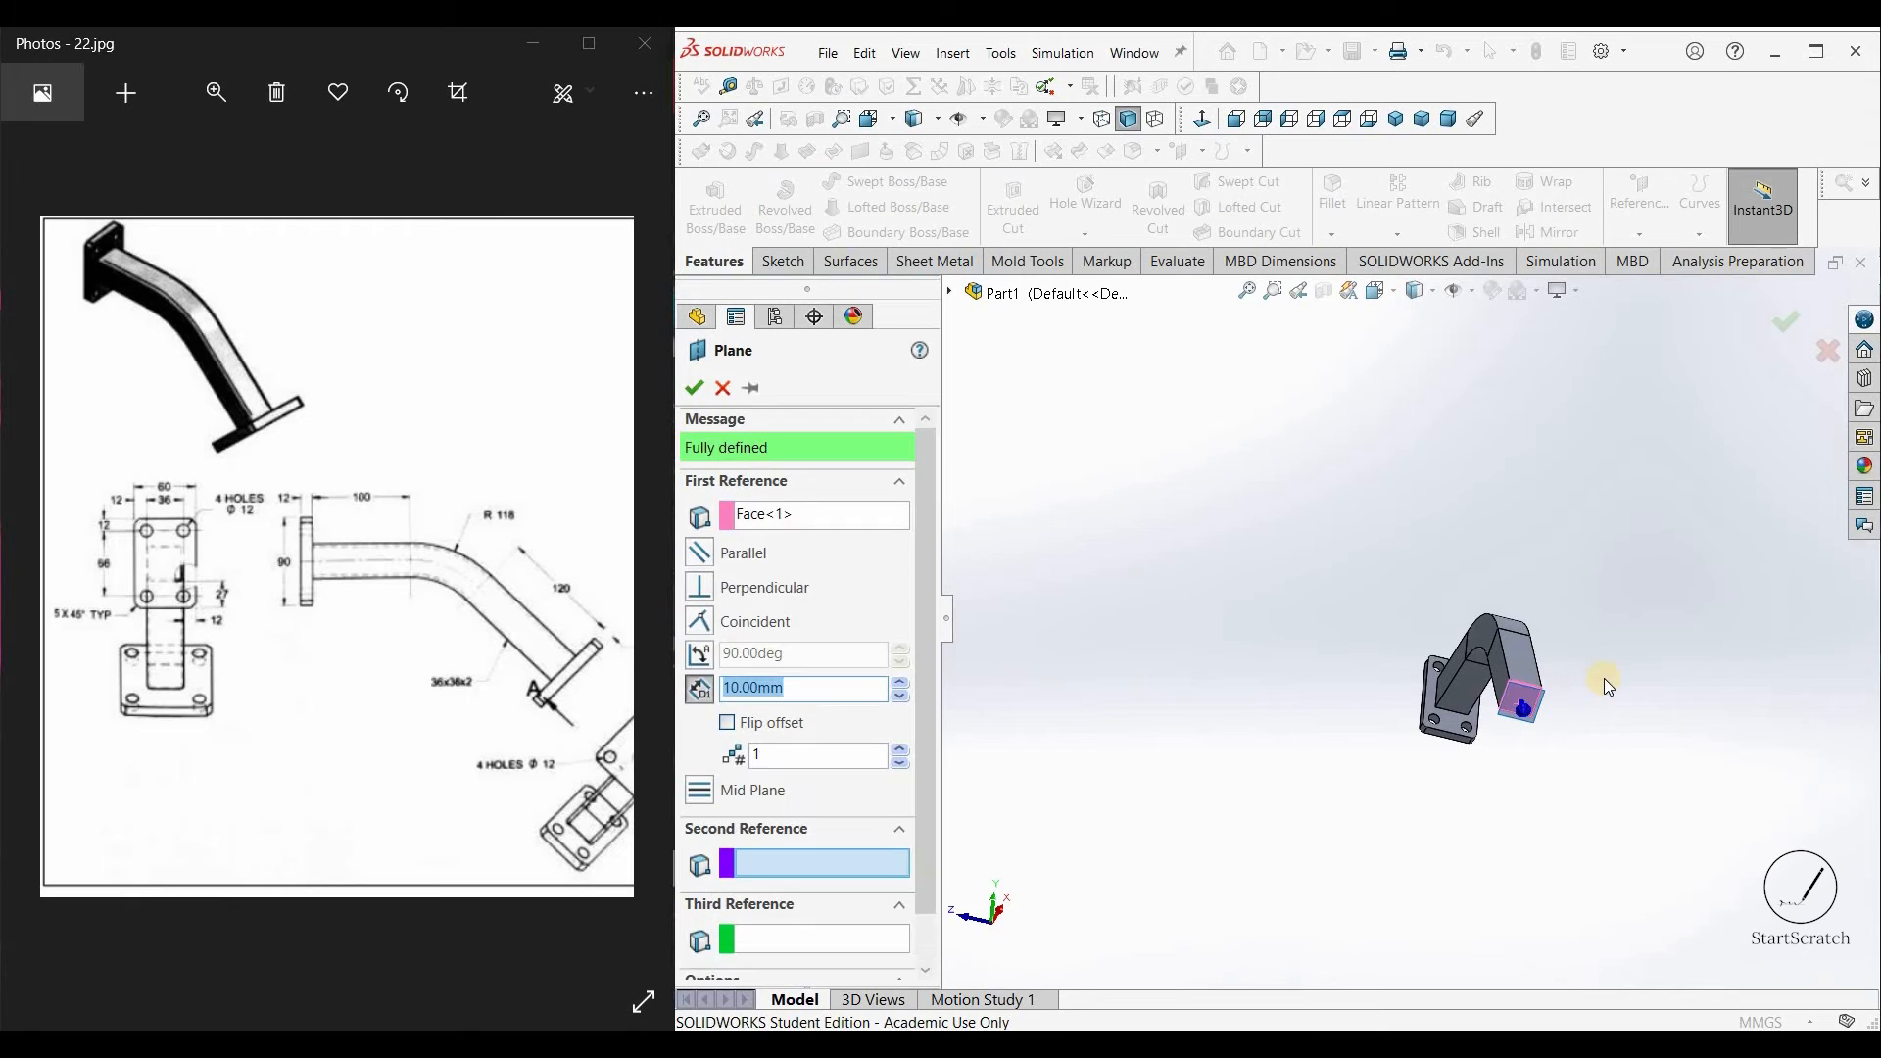
middle_click_drag(1599, 520, 1631, 626)
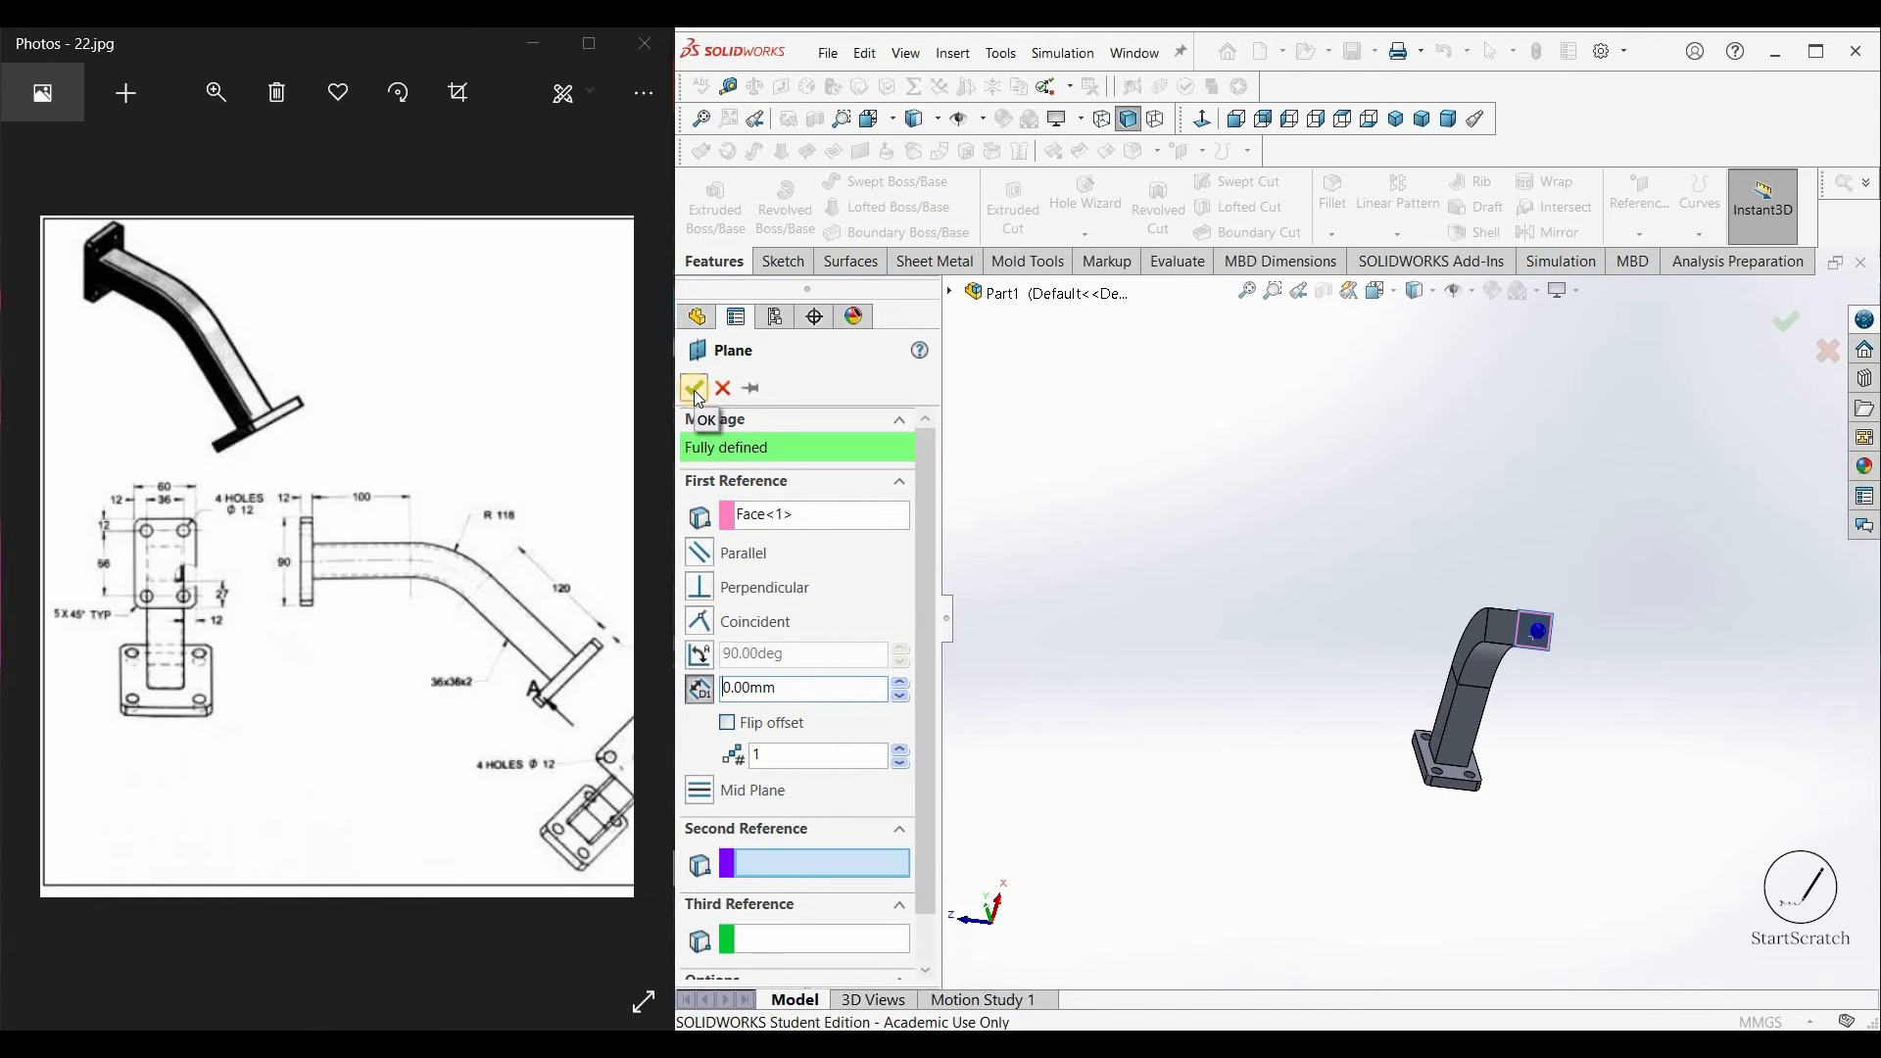
key("Return")
Step: Start a sketch on Plane2 at the tube's free end and orient the view normal to it
scroll(1352, 568, "down", 8)
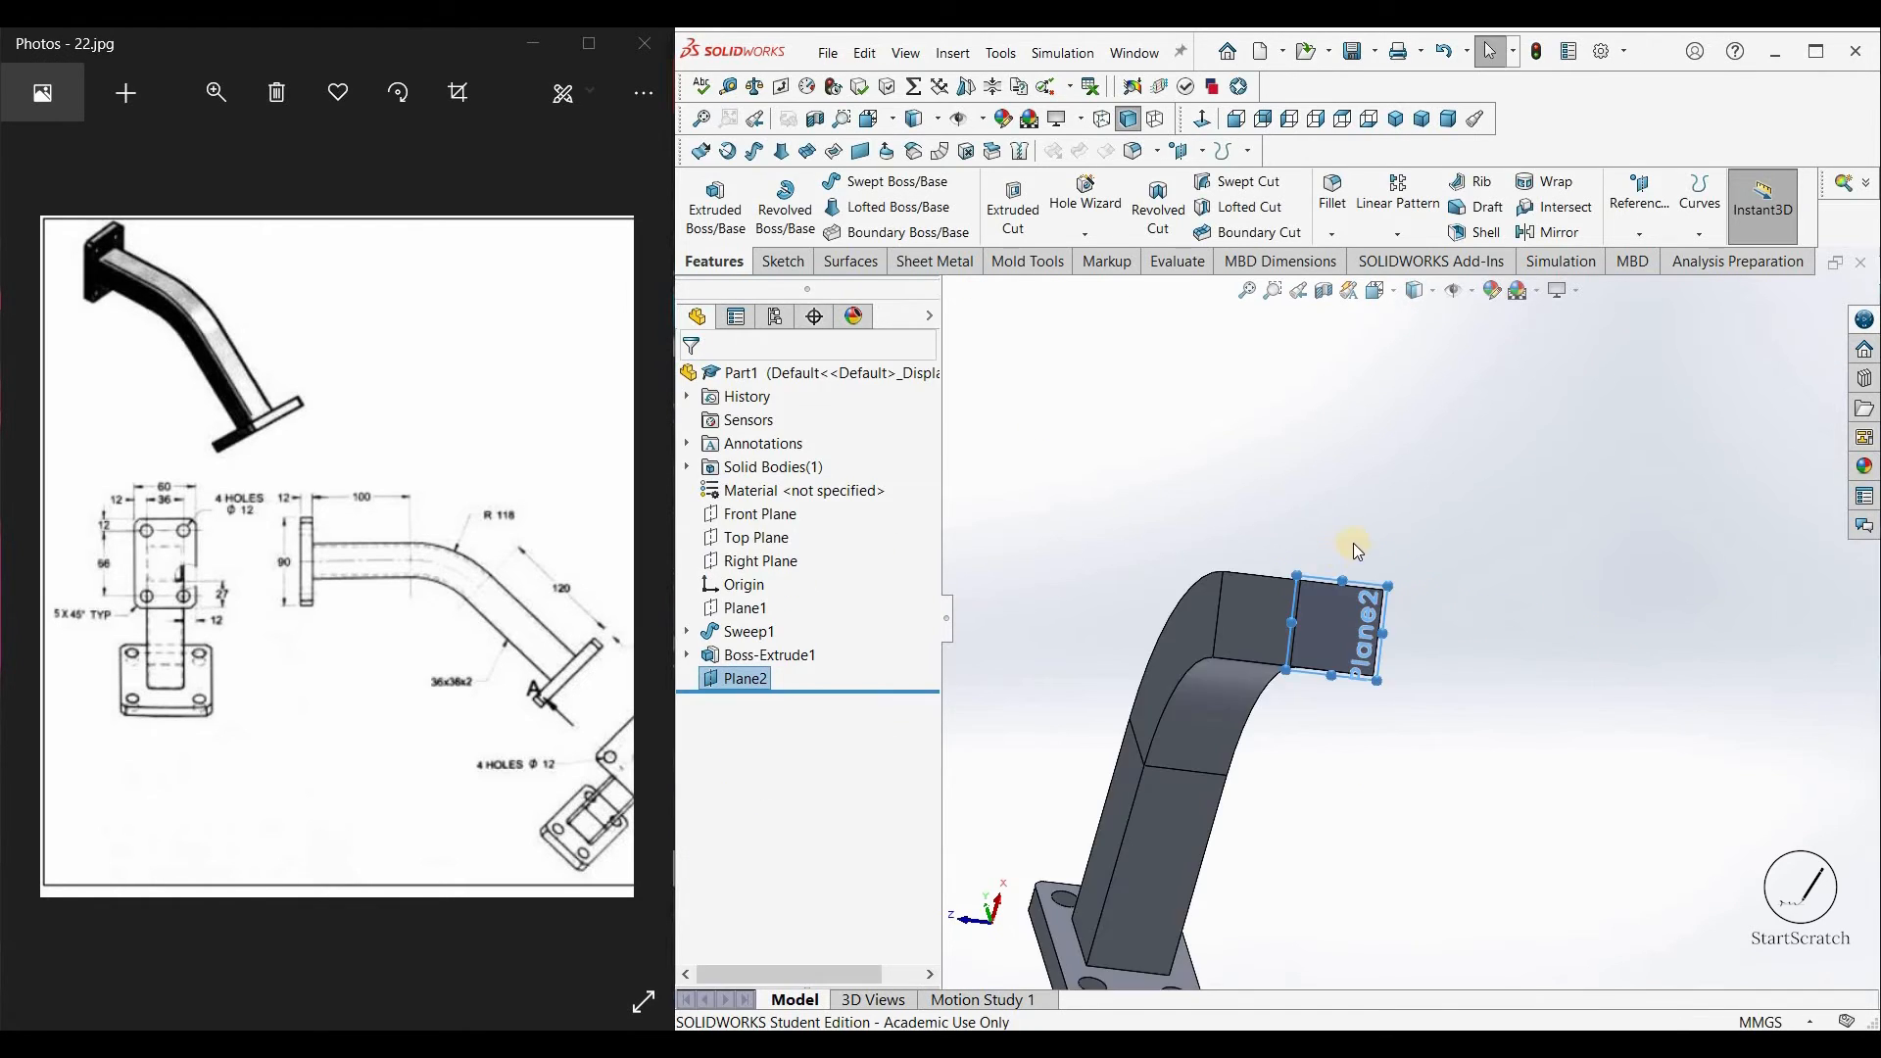
right_click(1434, 568)
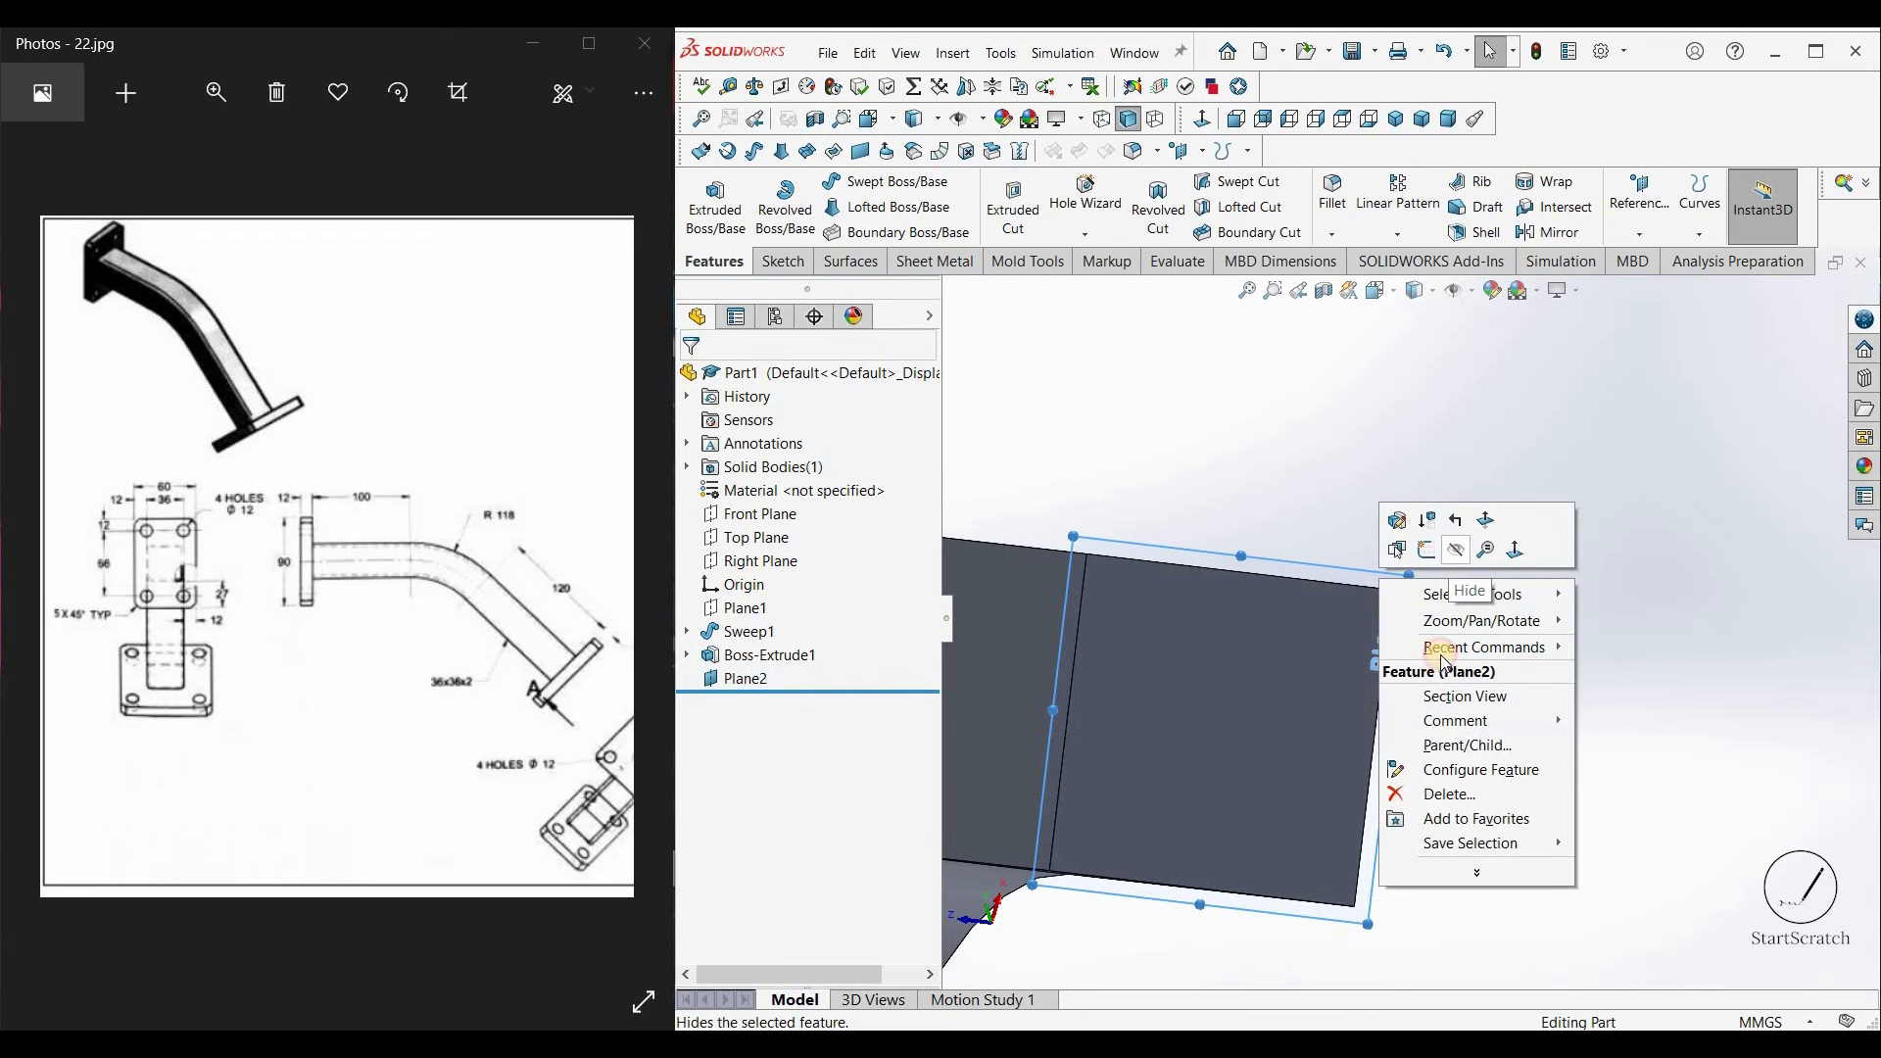
left_click(1426, 550)
key("space")
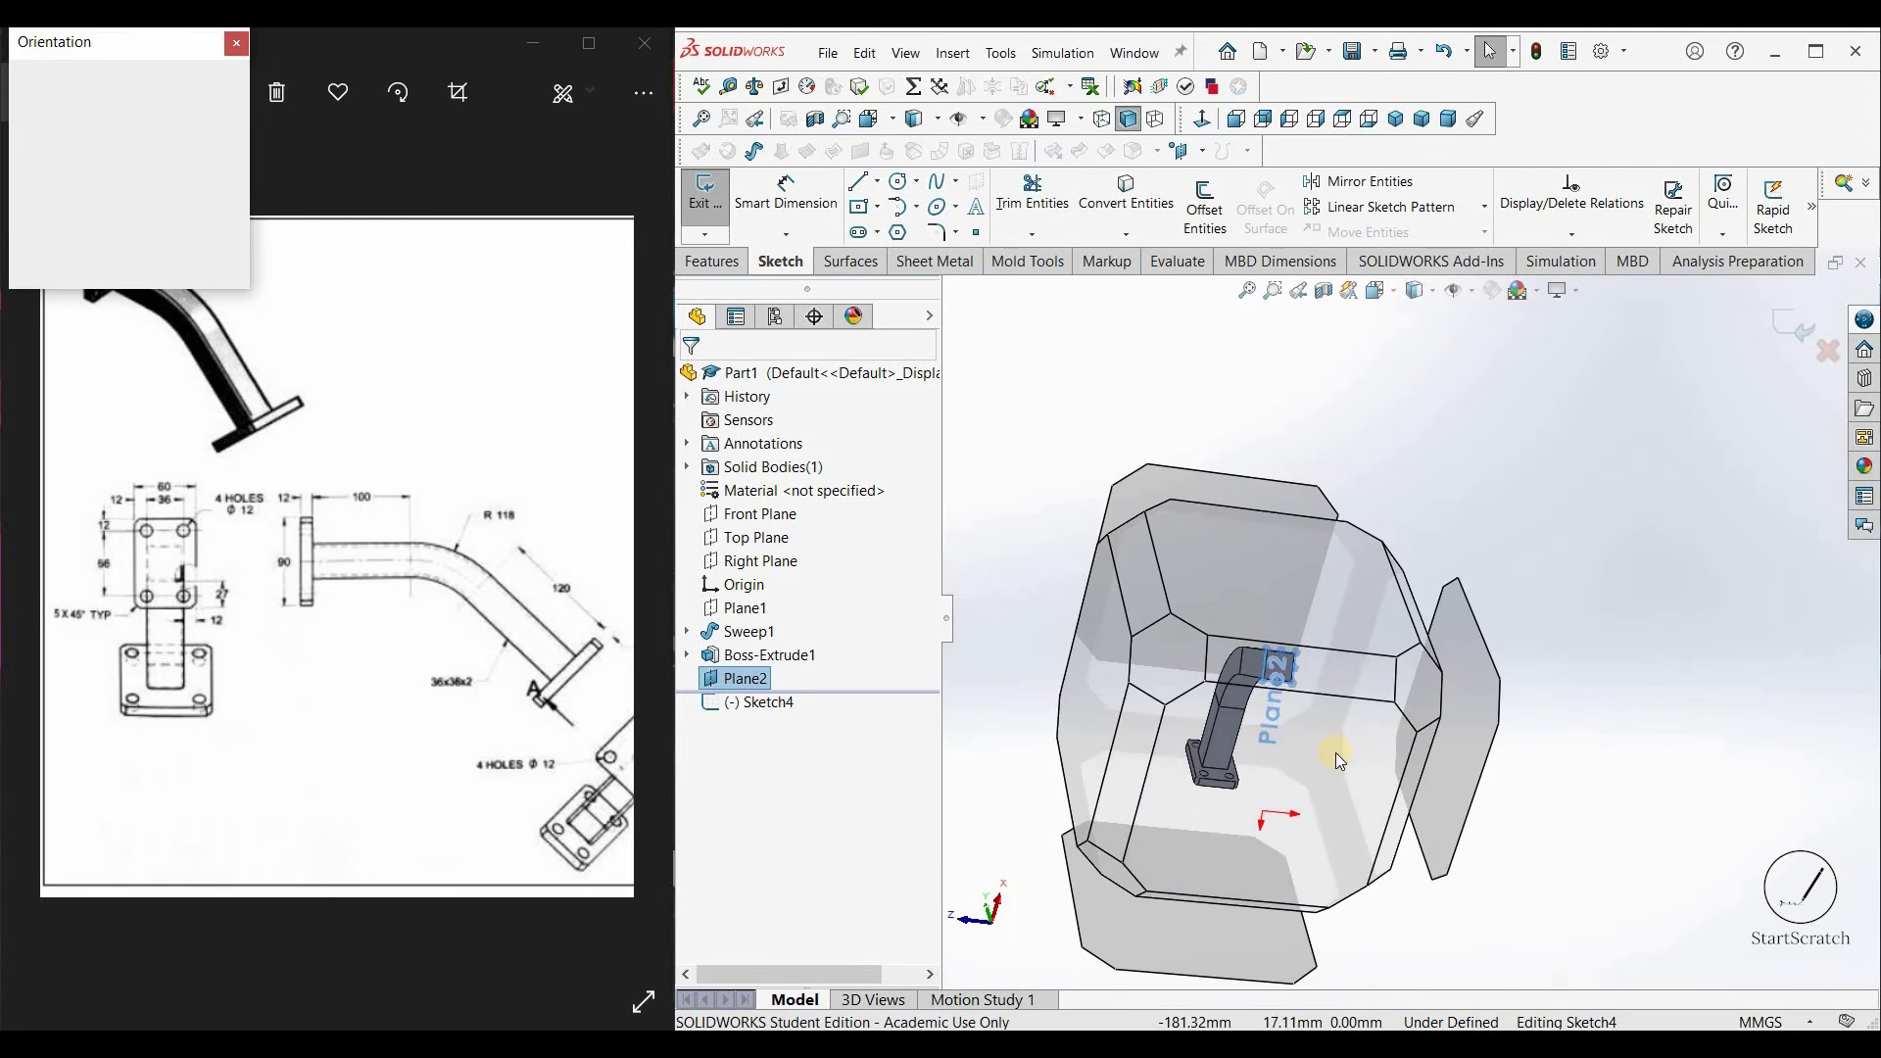
left_click(1455, 595)
scroll(1384, 626, "up", 4)
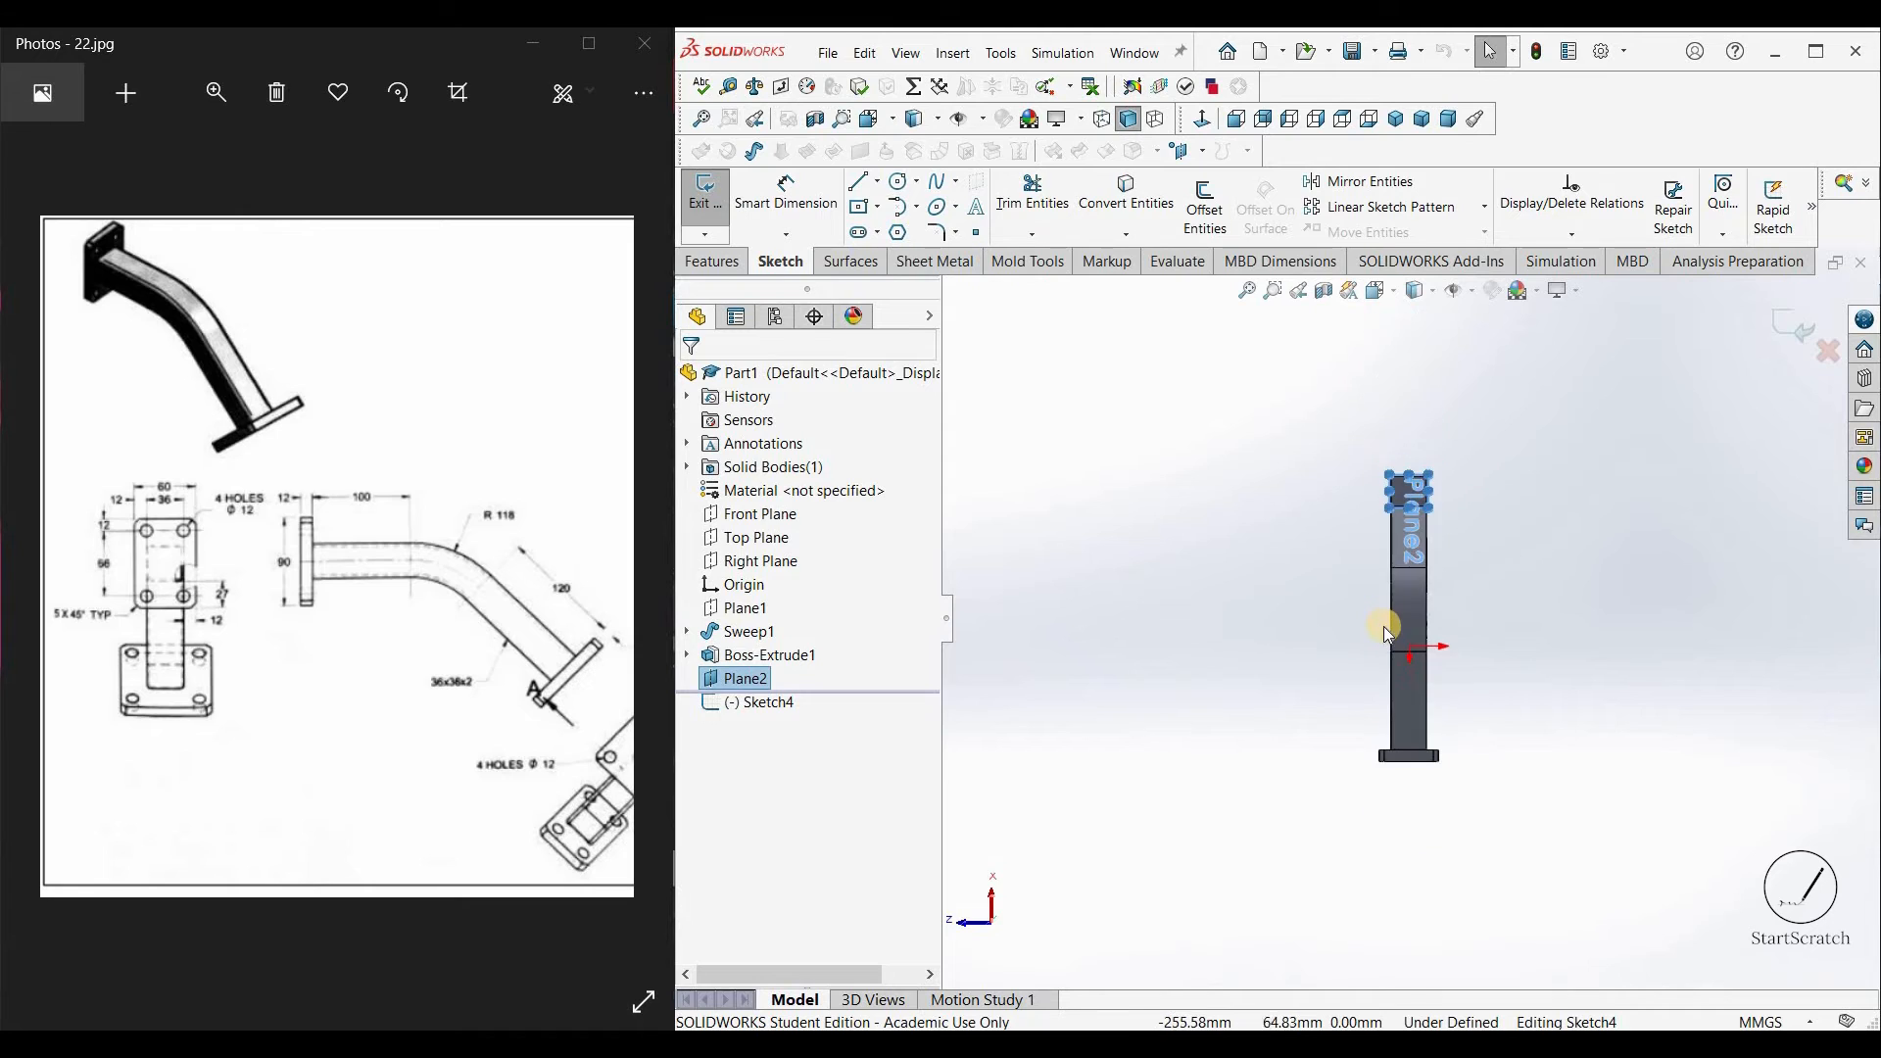
scroll(1416, 485, "down", 10)
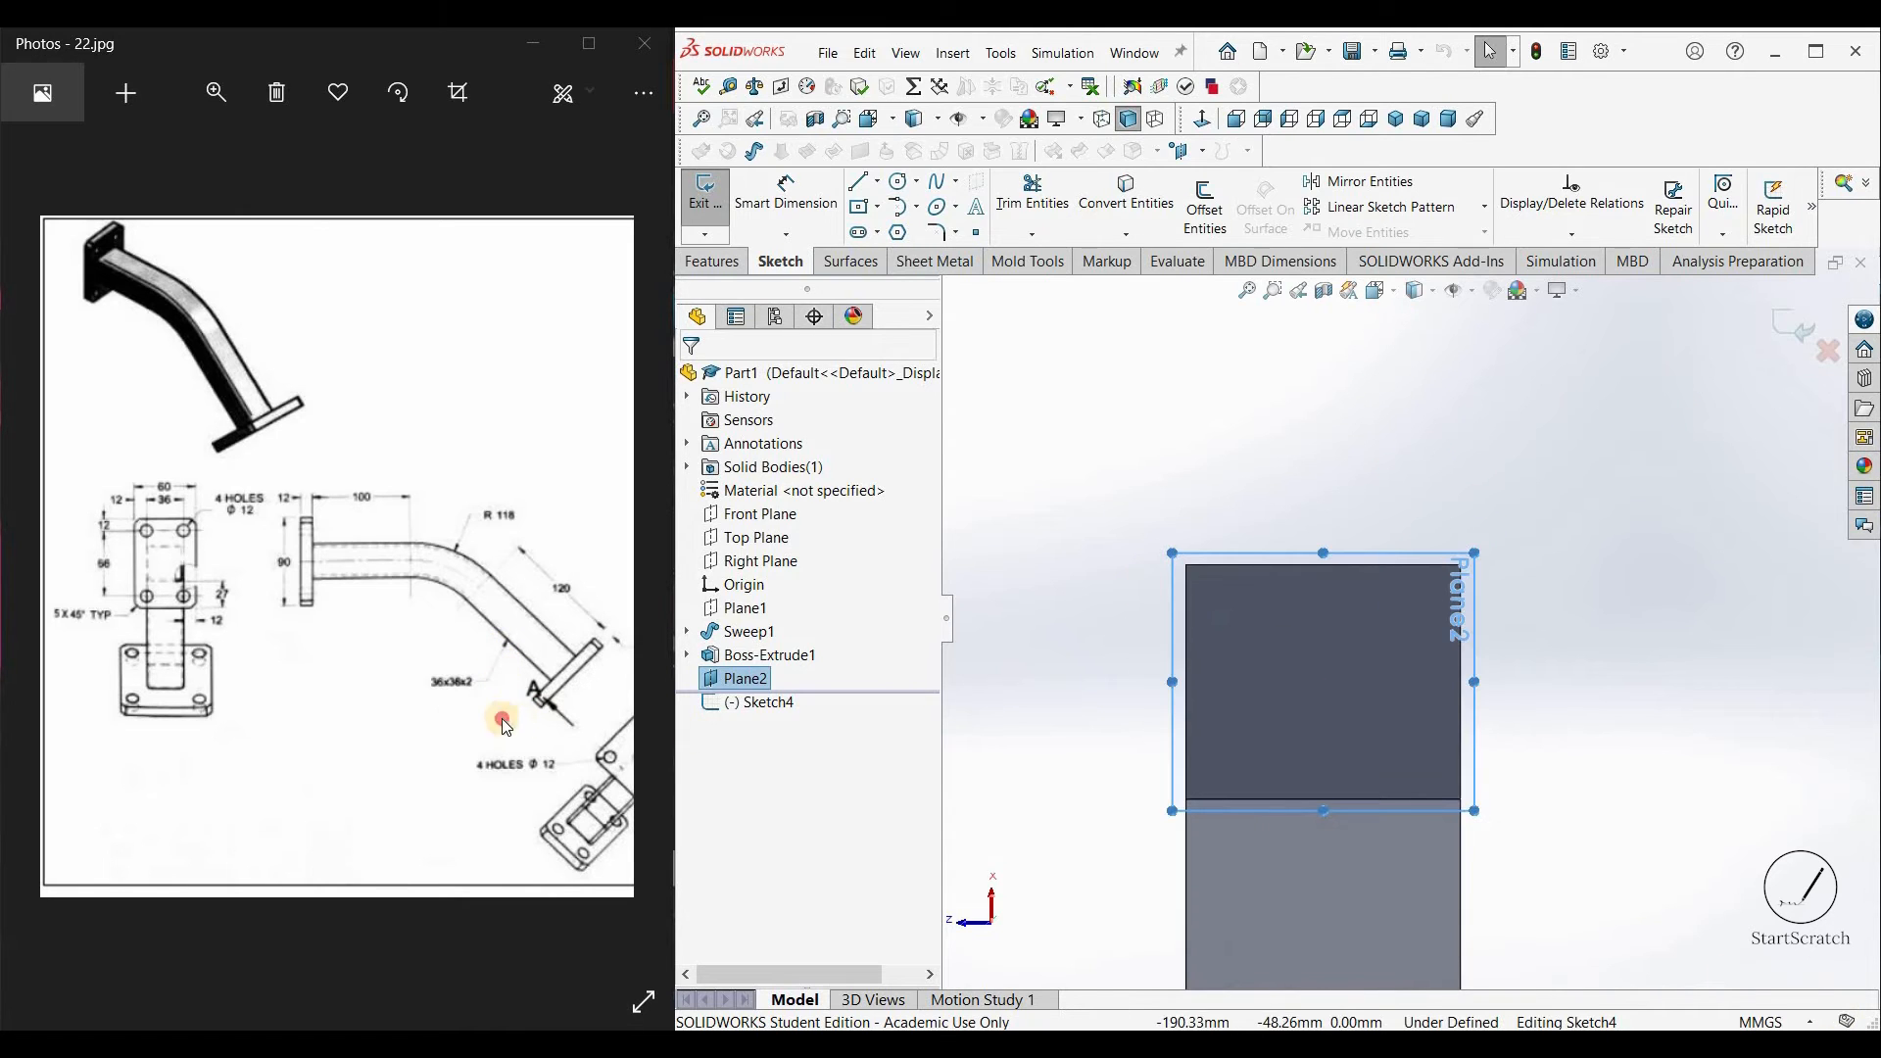
Step: Sketch a center rectangle about 58 mm wide around the tube's end face, following the second end plate in the drawing
mouse_move(333, 692)
left_mouse_down()
mouse_move(306, 672)
mouse_move(186, 686)
left_mouse_up()
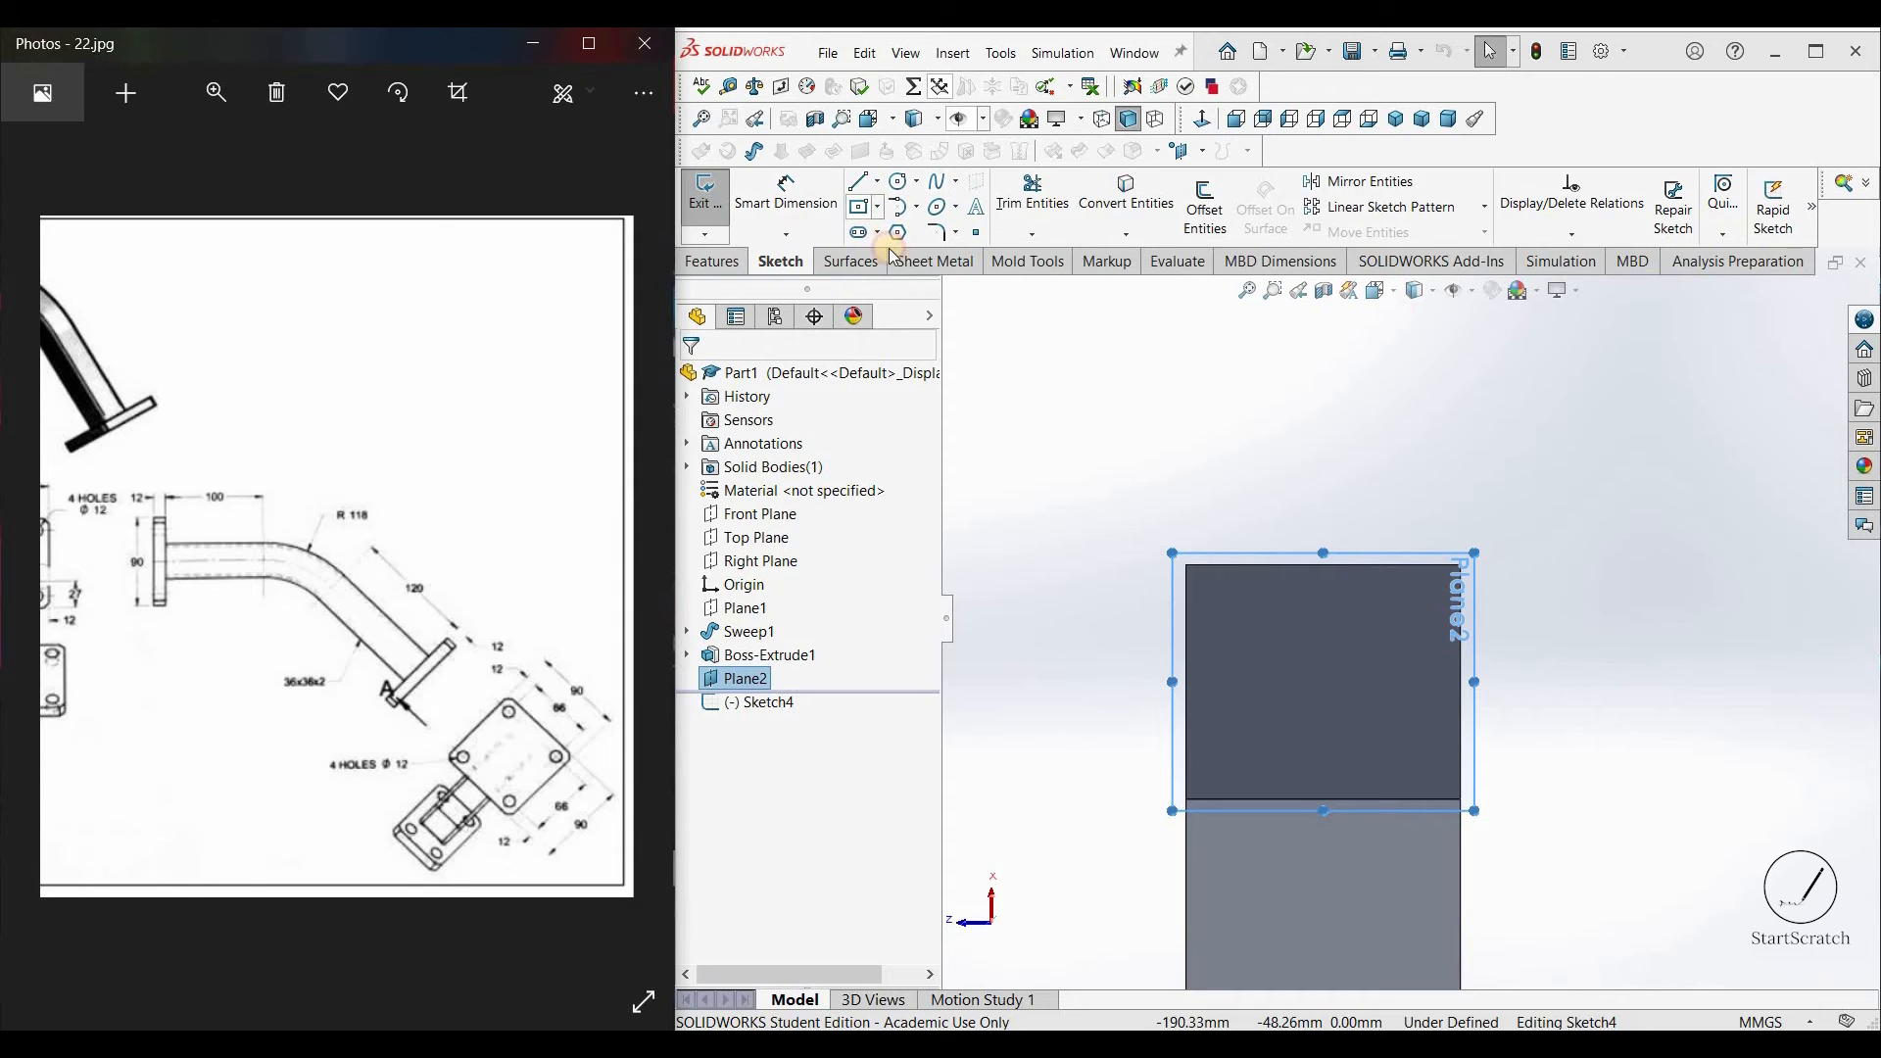
left_click(877, 207)
left_click(916, 255)
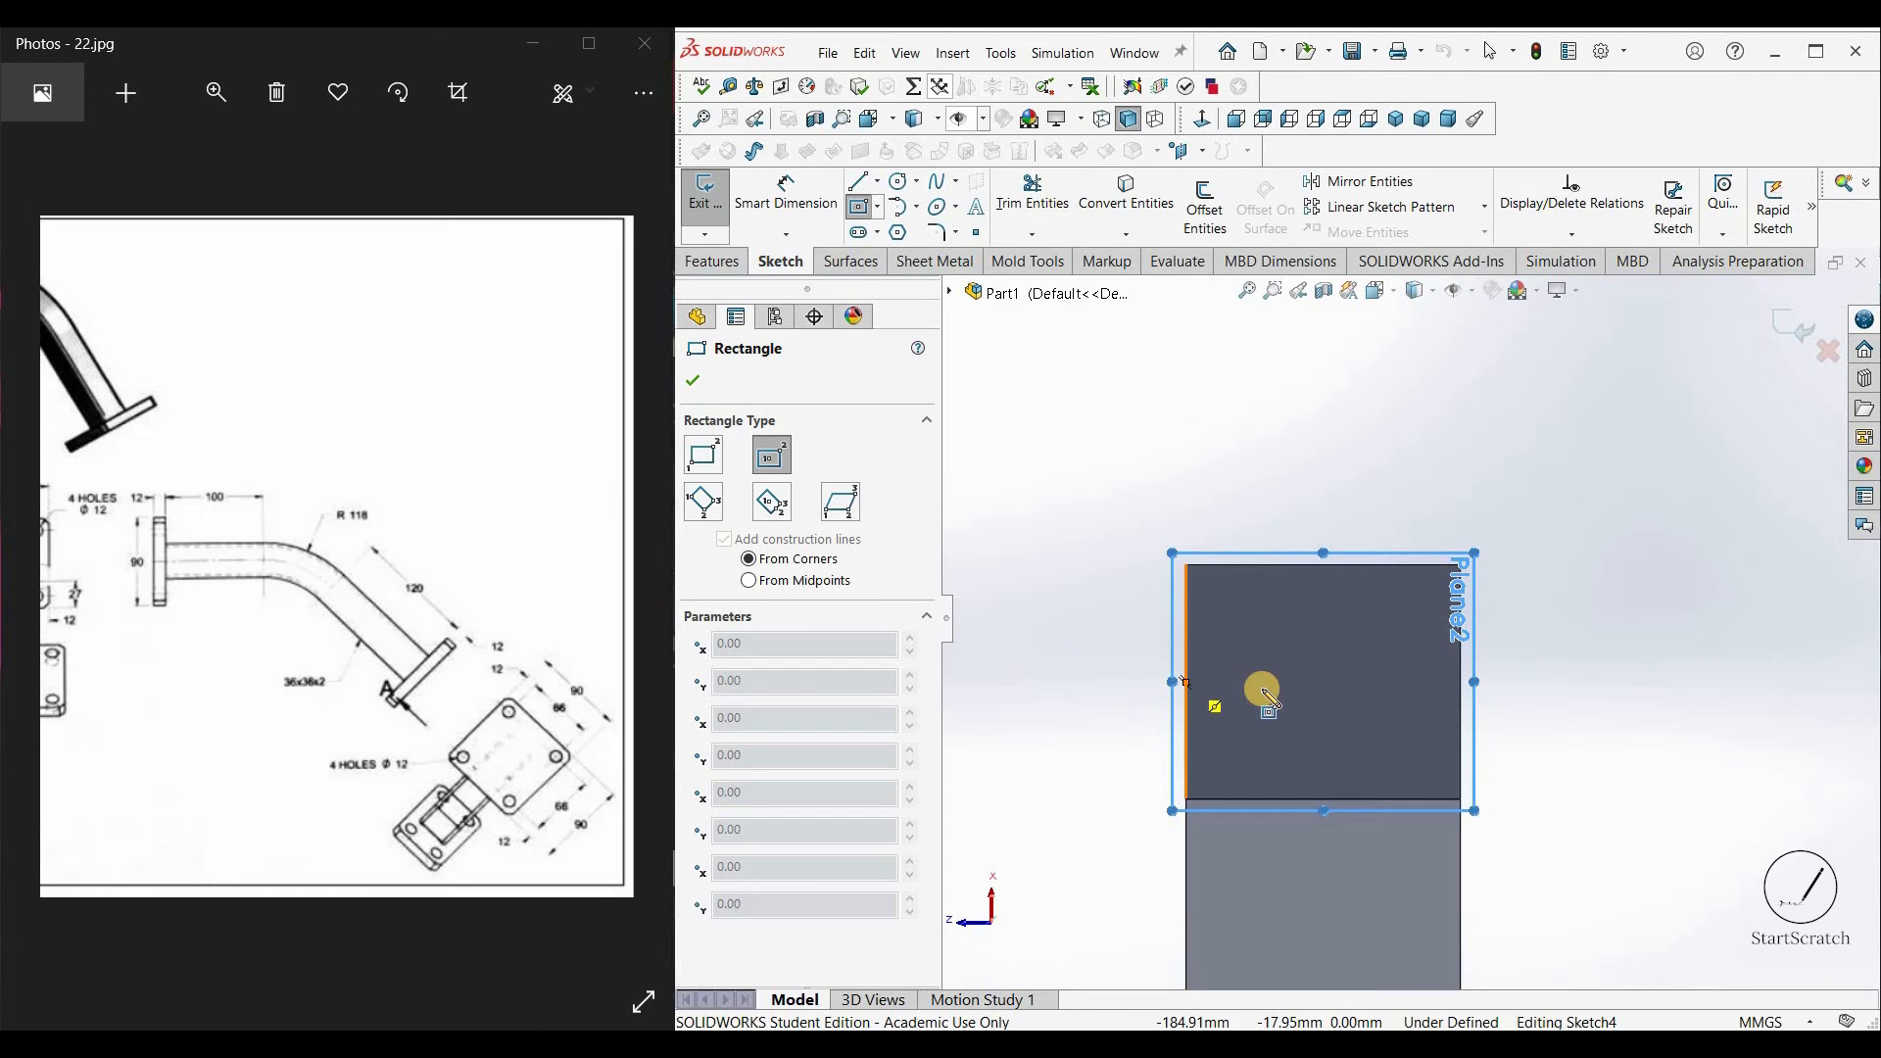
left_click(1295, 599)
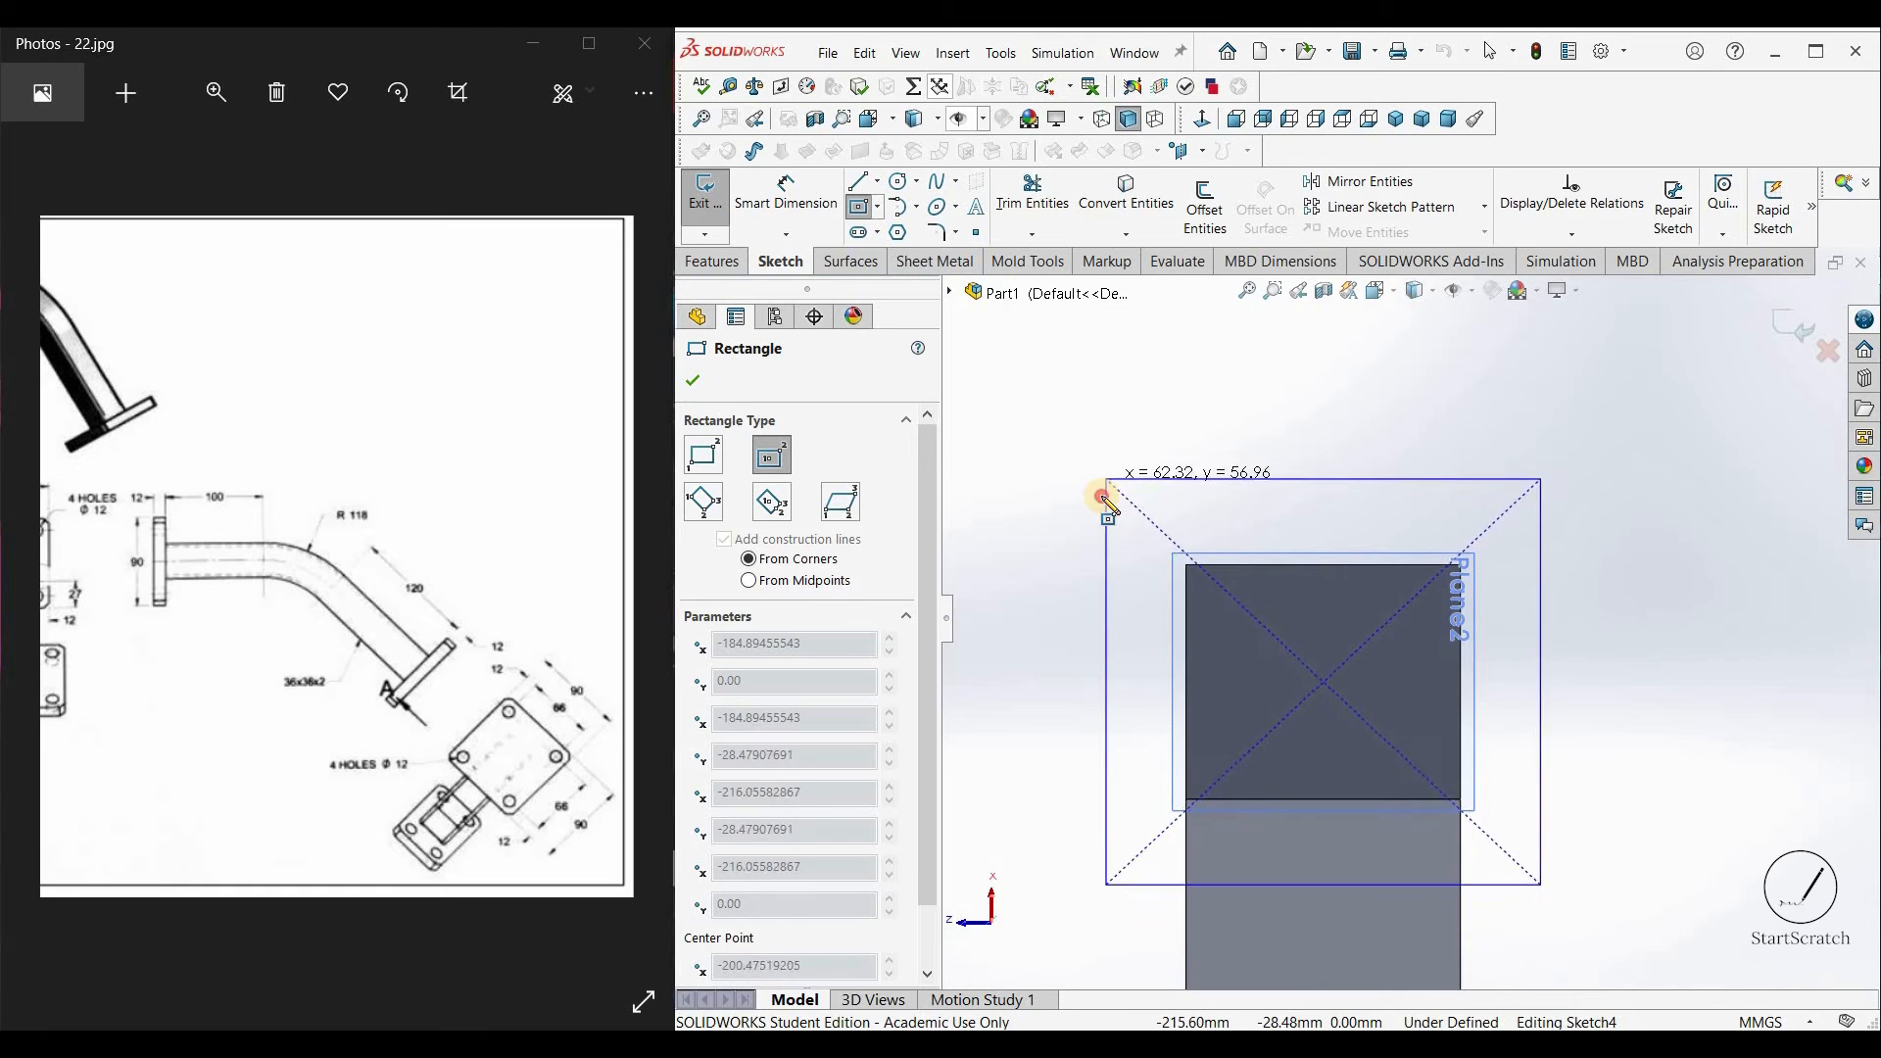
left_click(1101, 495)
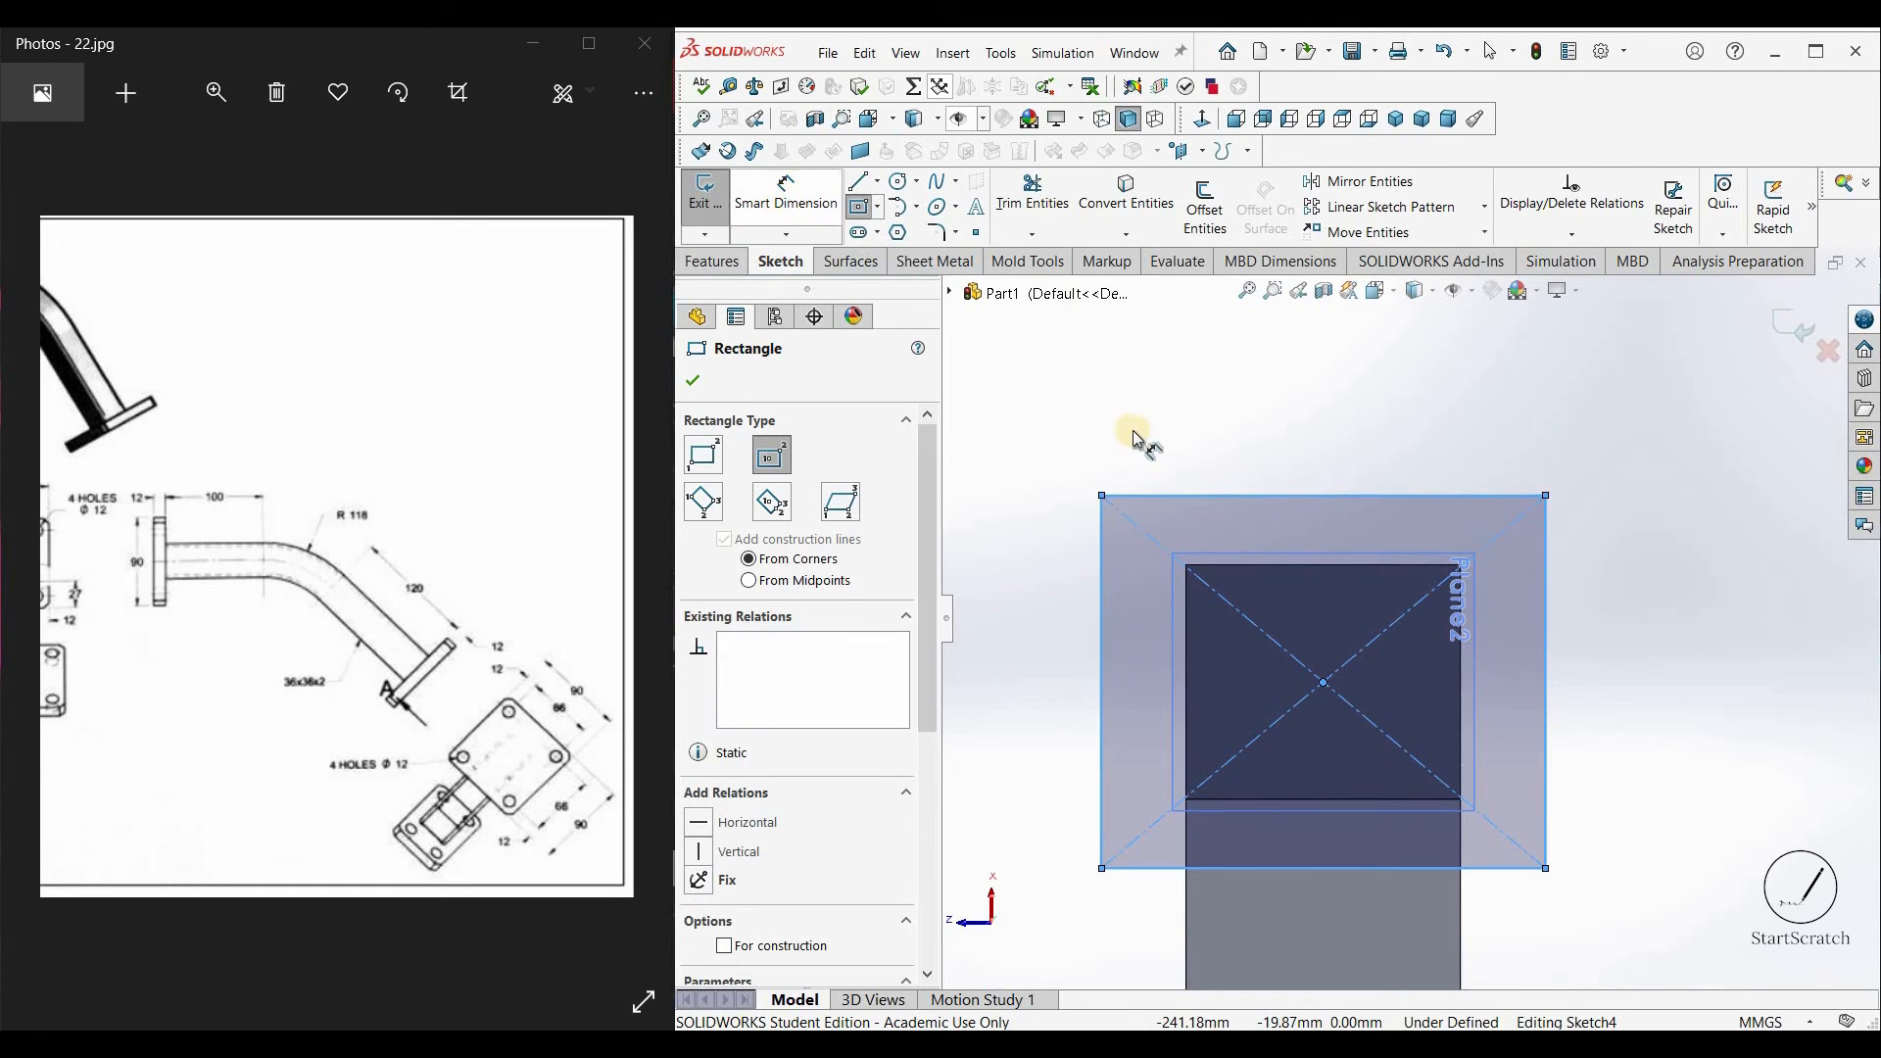
Step: Dimension the rectangle's width and height to 90 mm each
key("d")
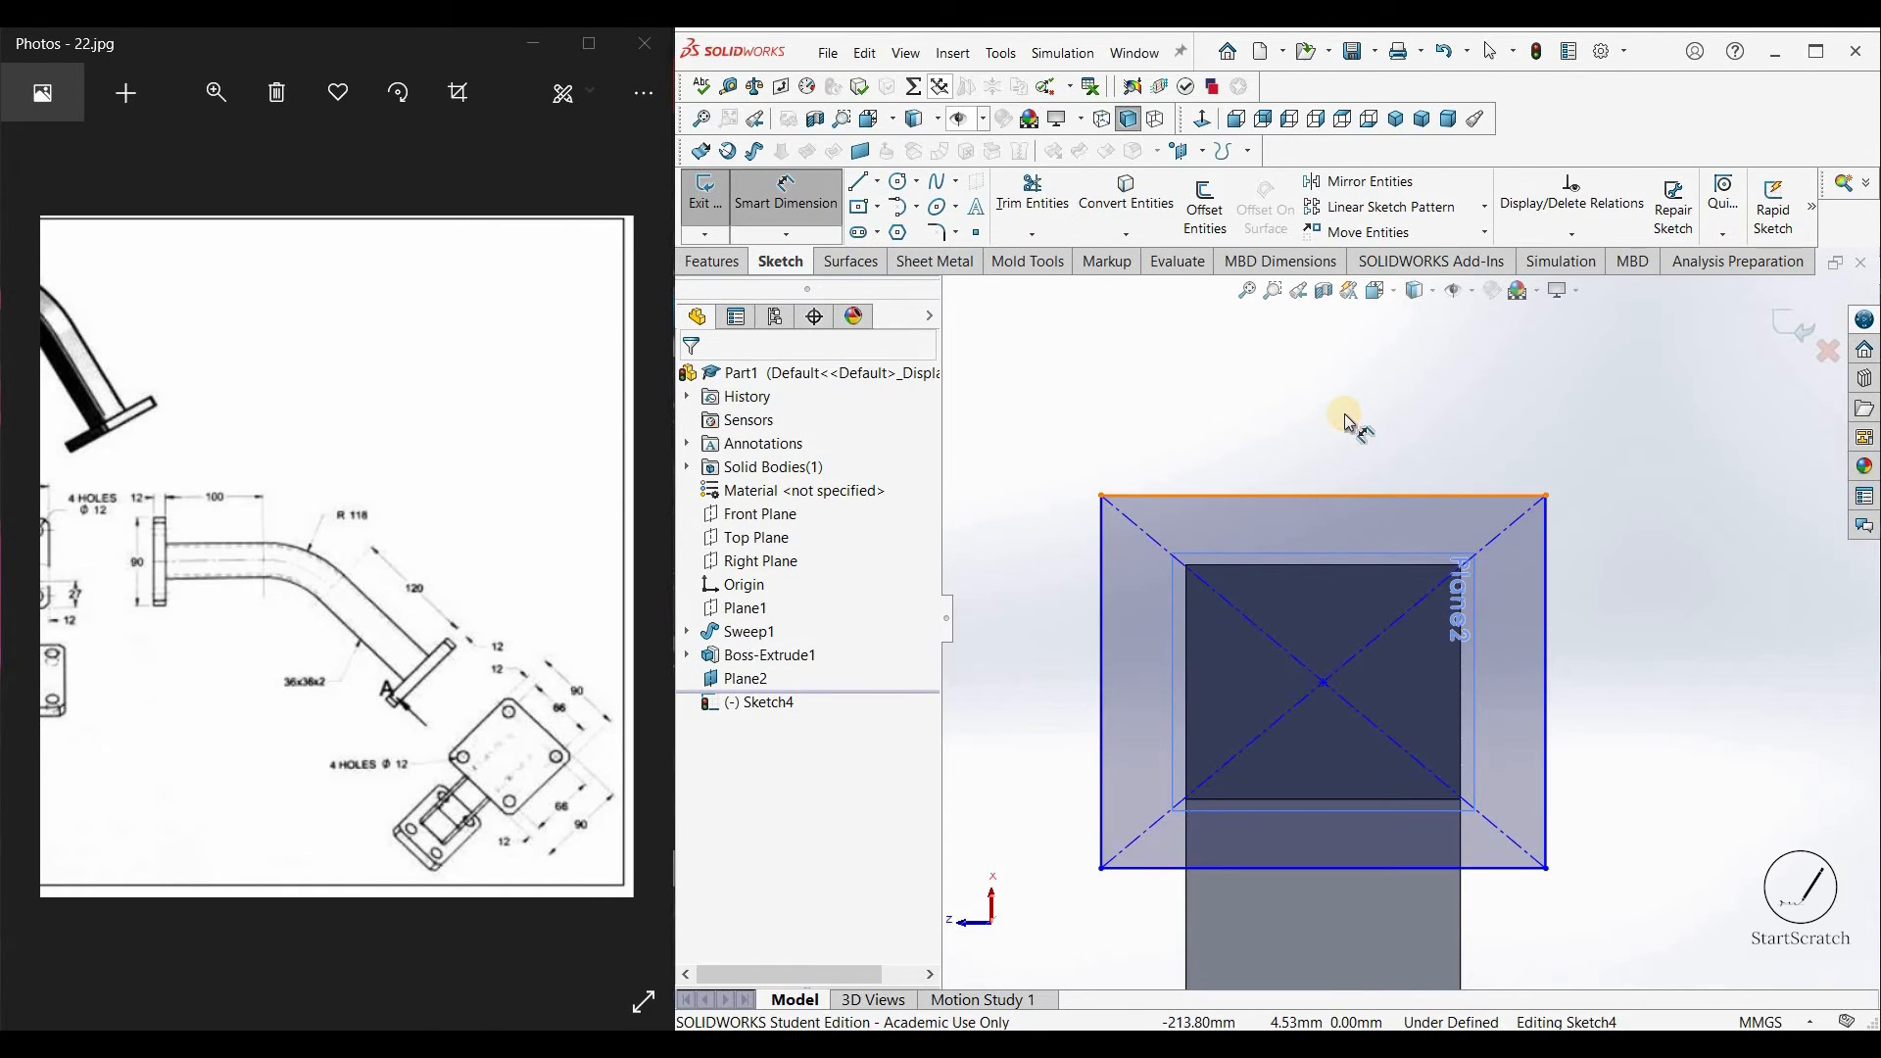
left_click(1345, 415)
left_click(1345, 414)
type("90")
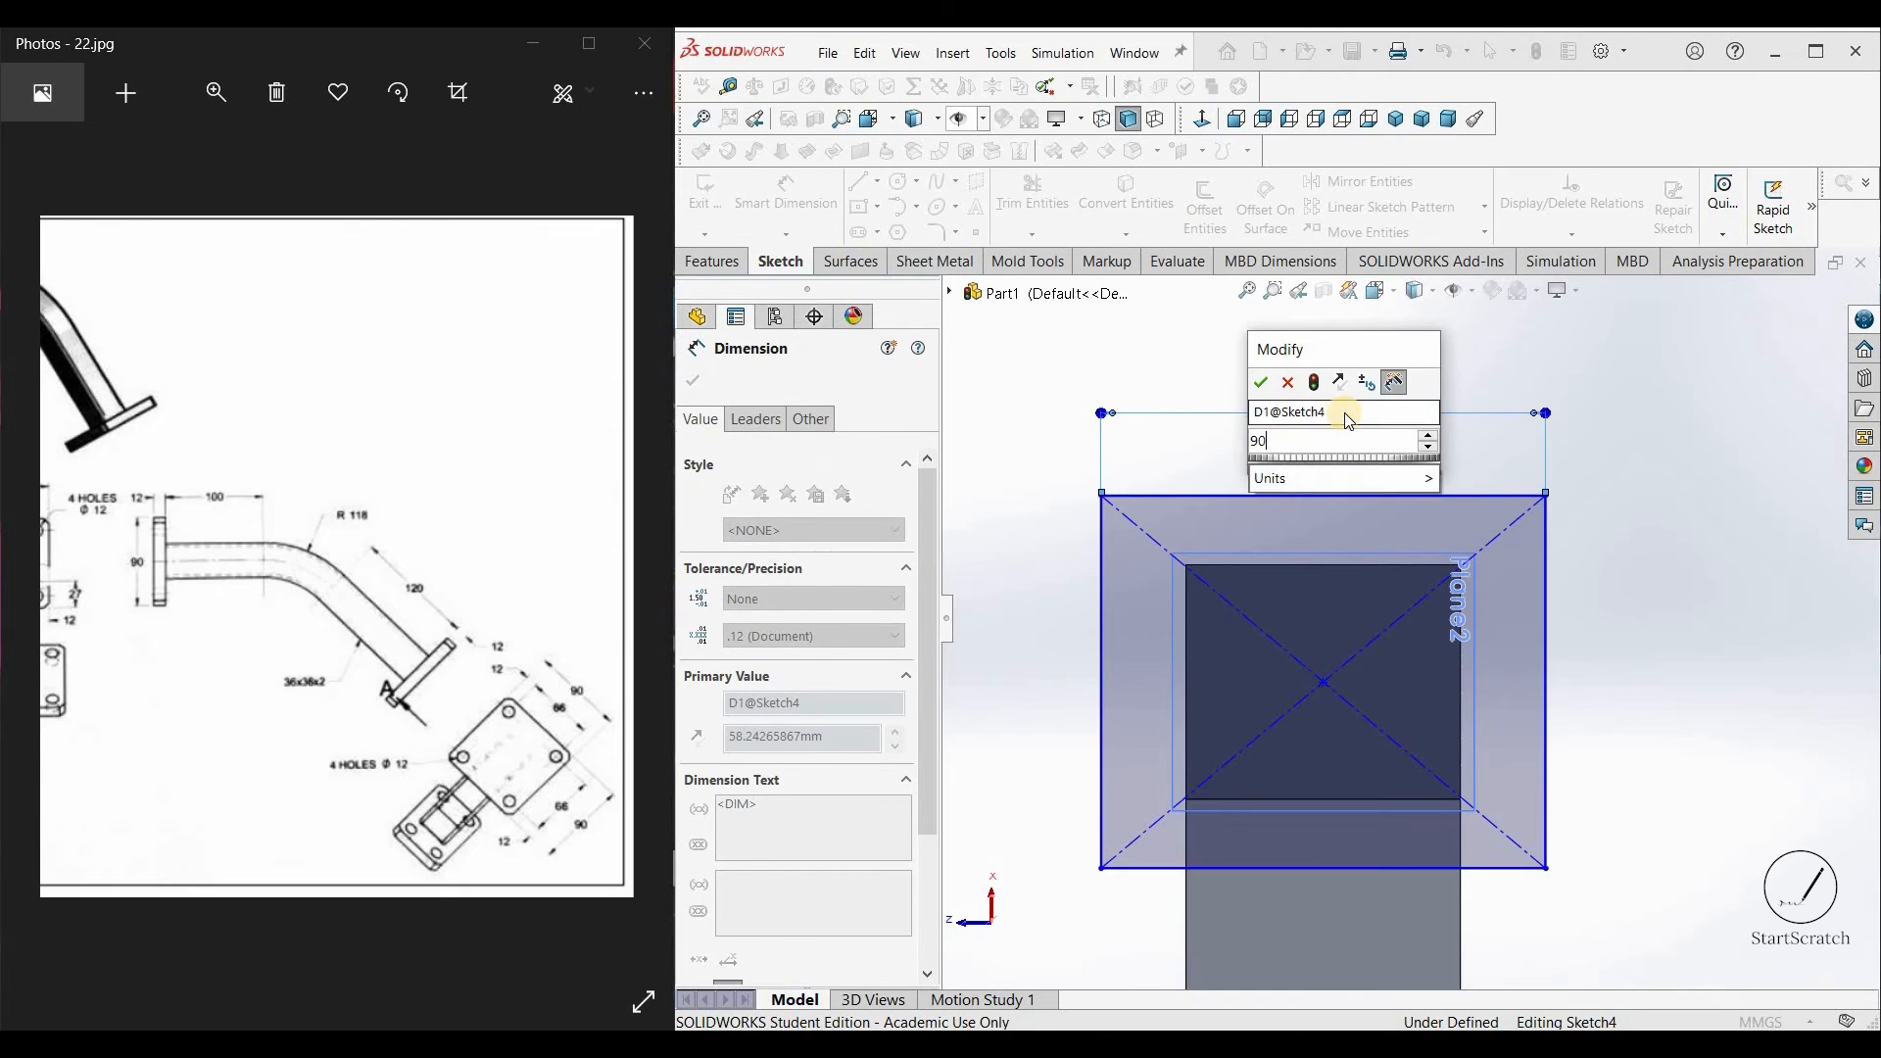
key("Return")
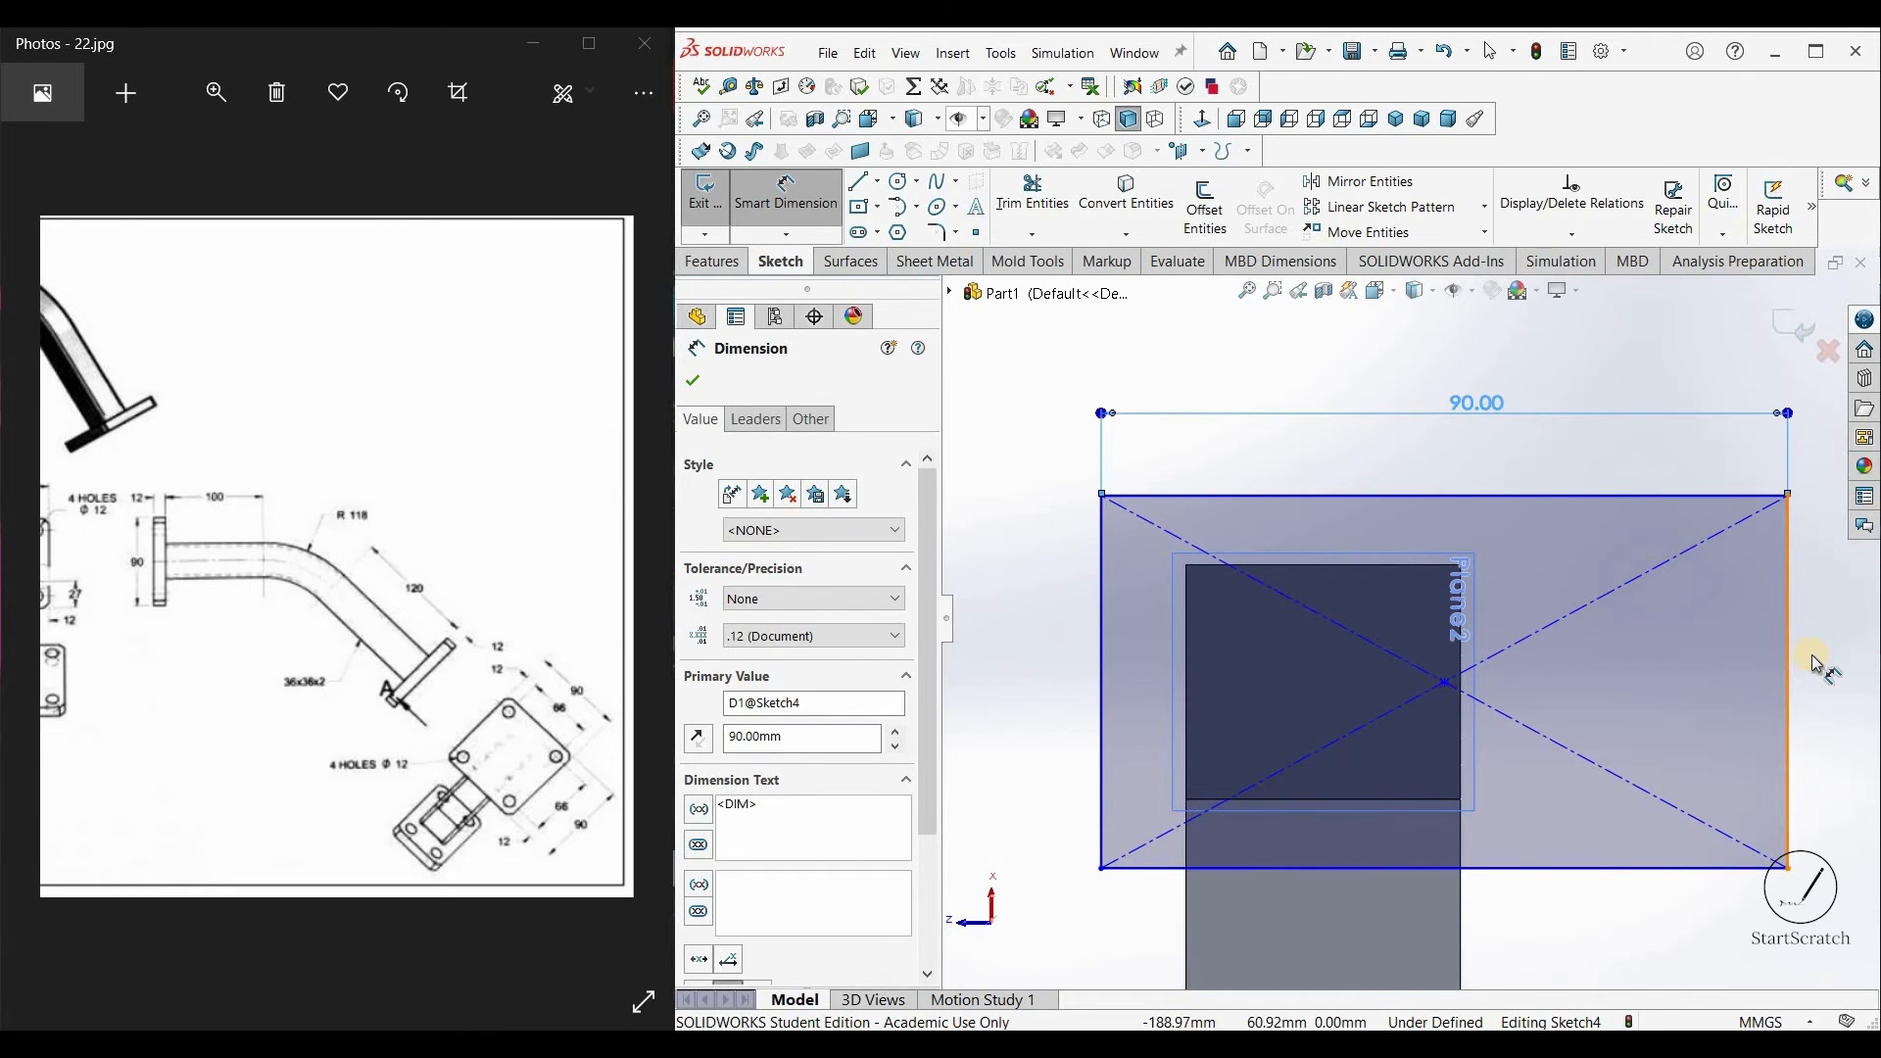
left_click(1814, 662)
left_click(1812, 655)
type("90")
key("Return")
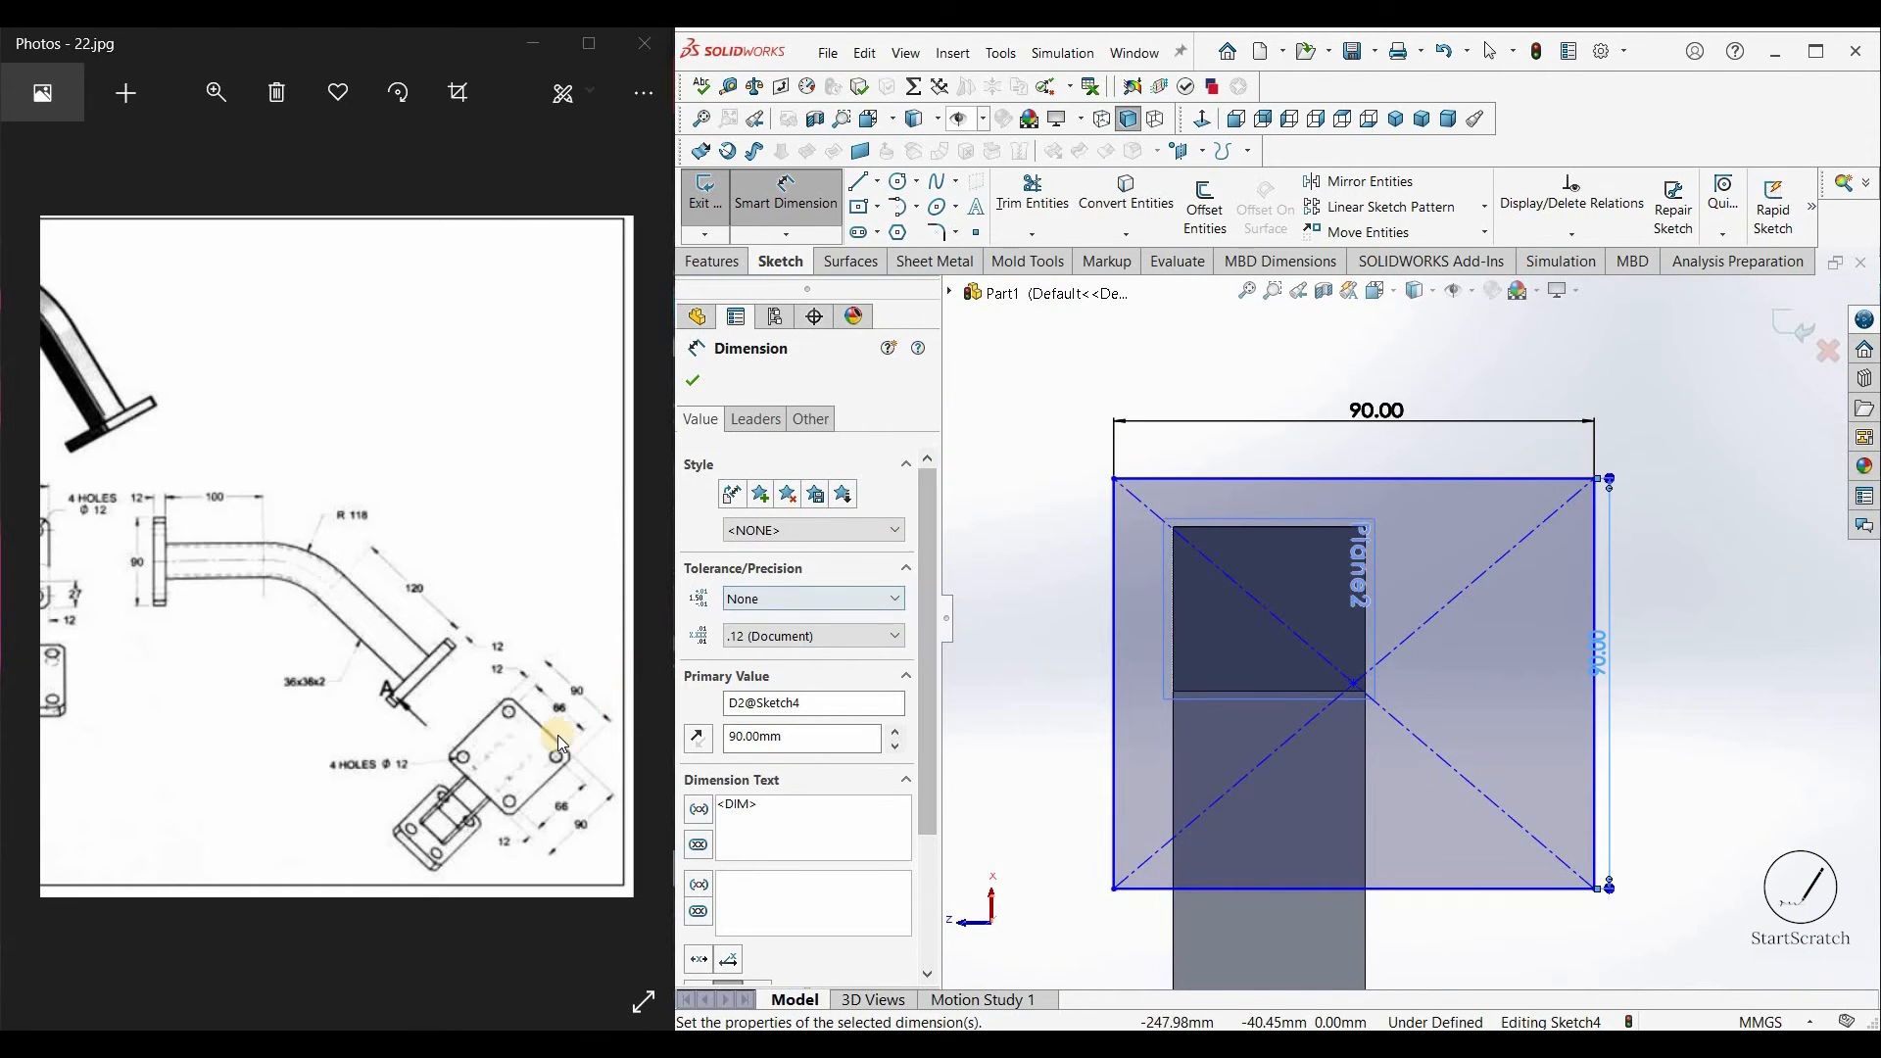
Step: Round the rectangle's four corners with 5 mm sketch fillets and trim away its diagonal construction lines
left_click(938, 233)
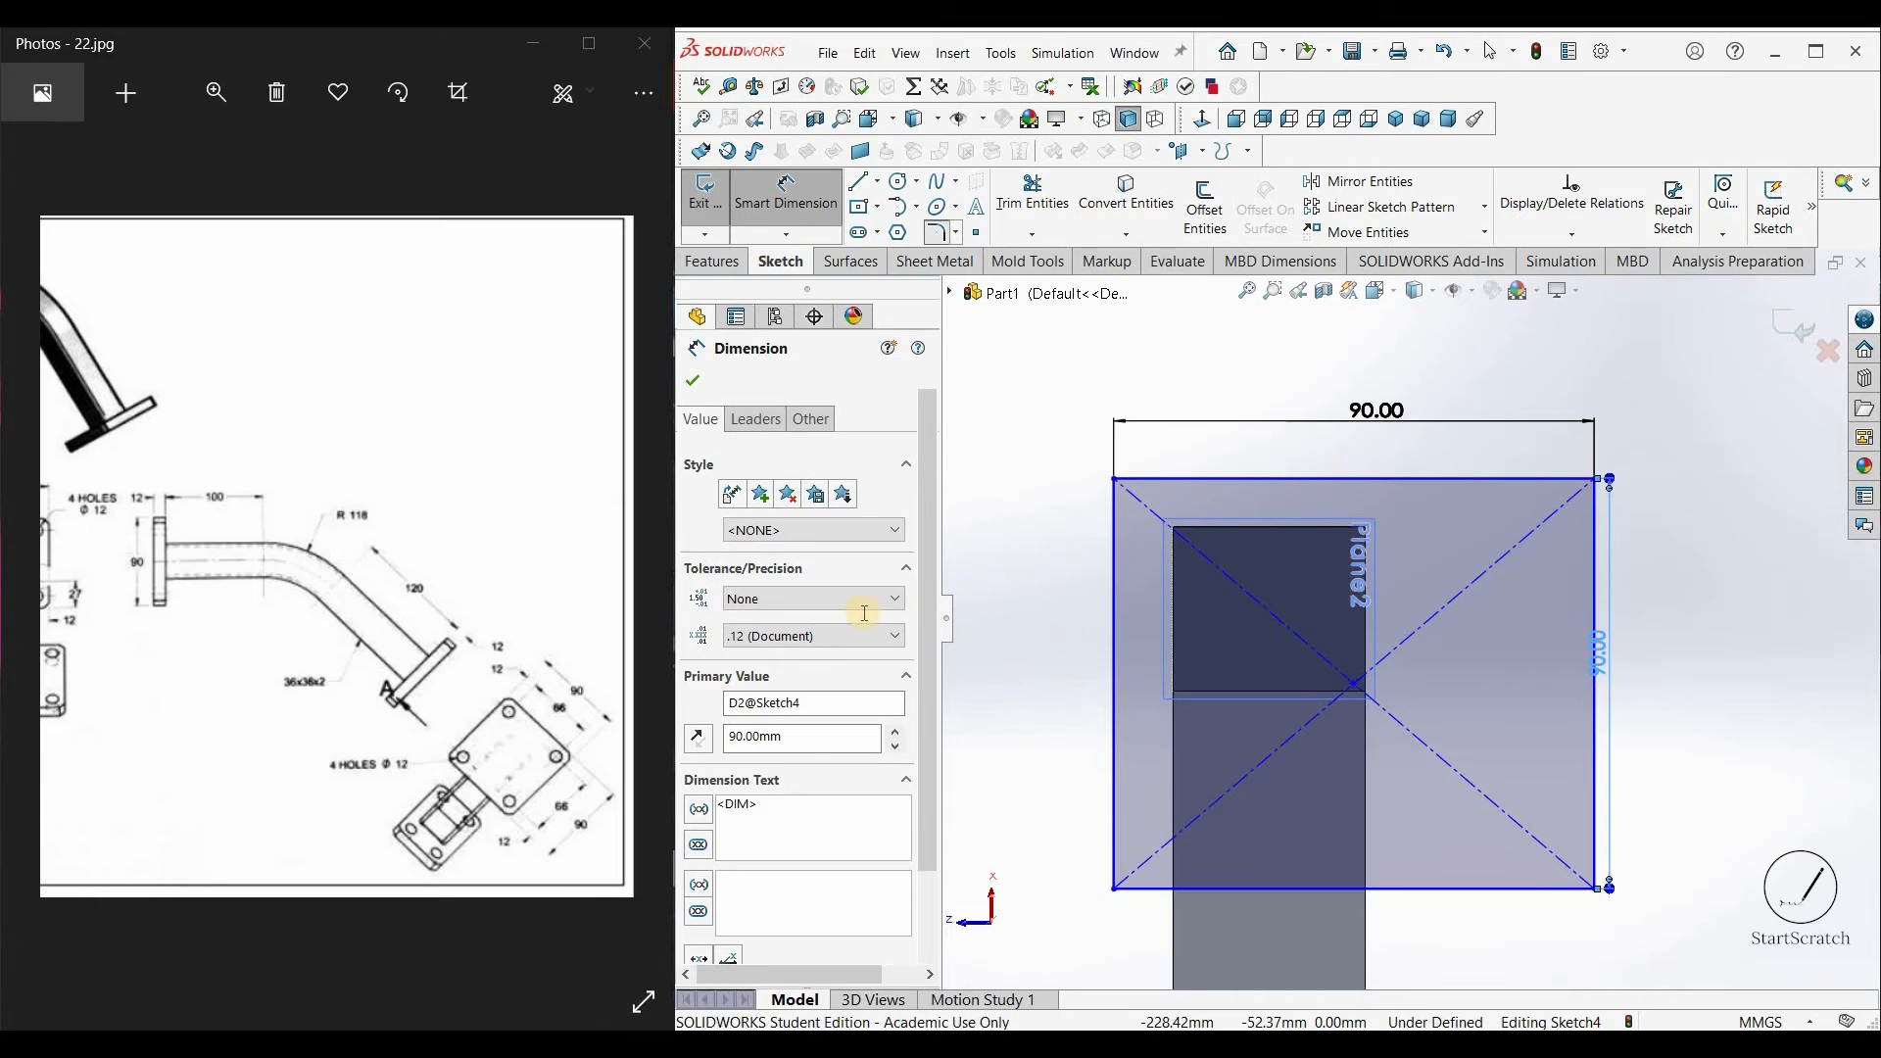
left_click(1113, 479)
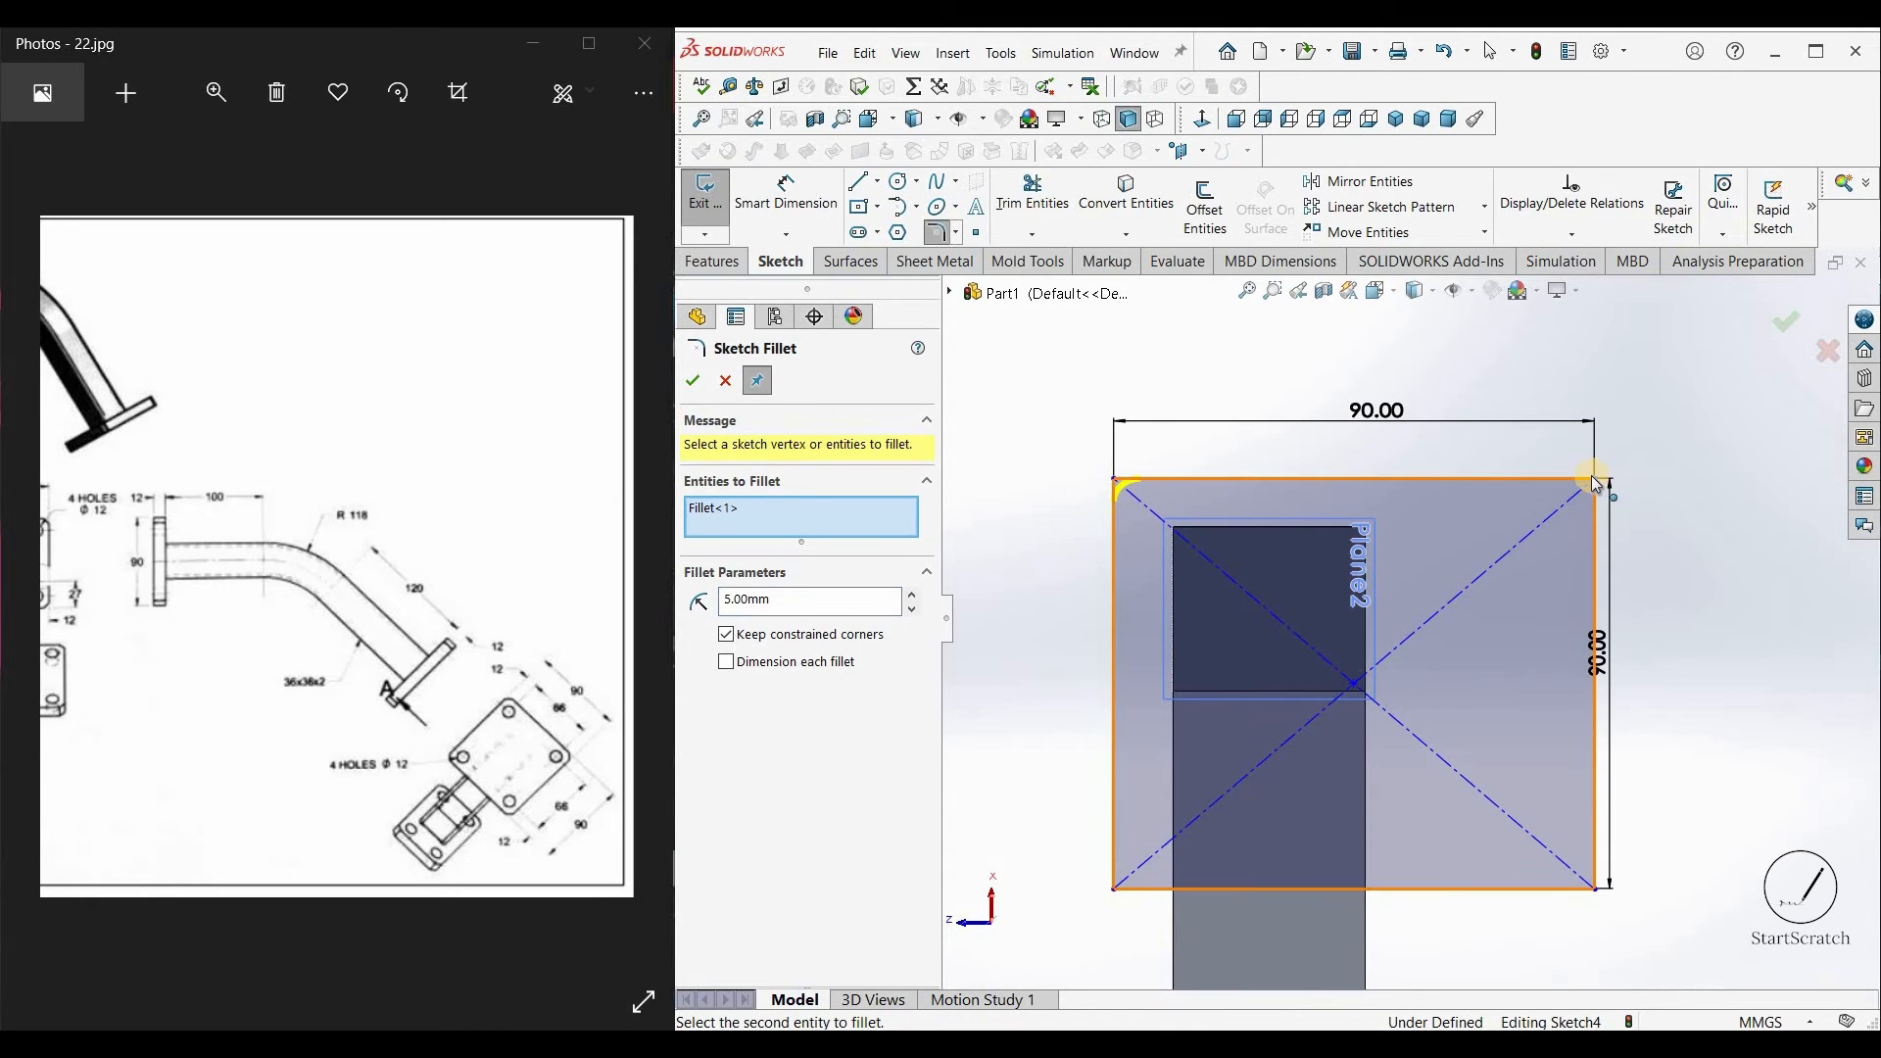
left_click(1597, 884)
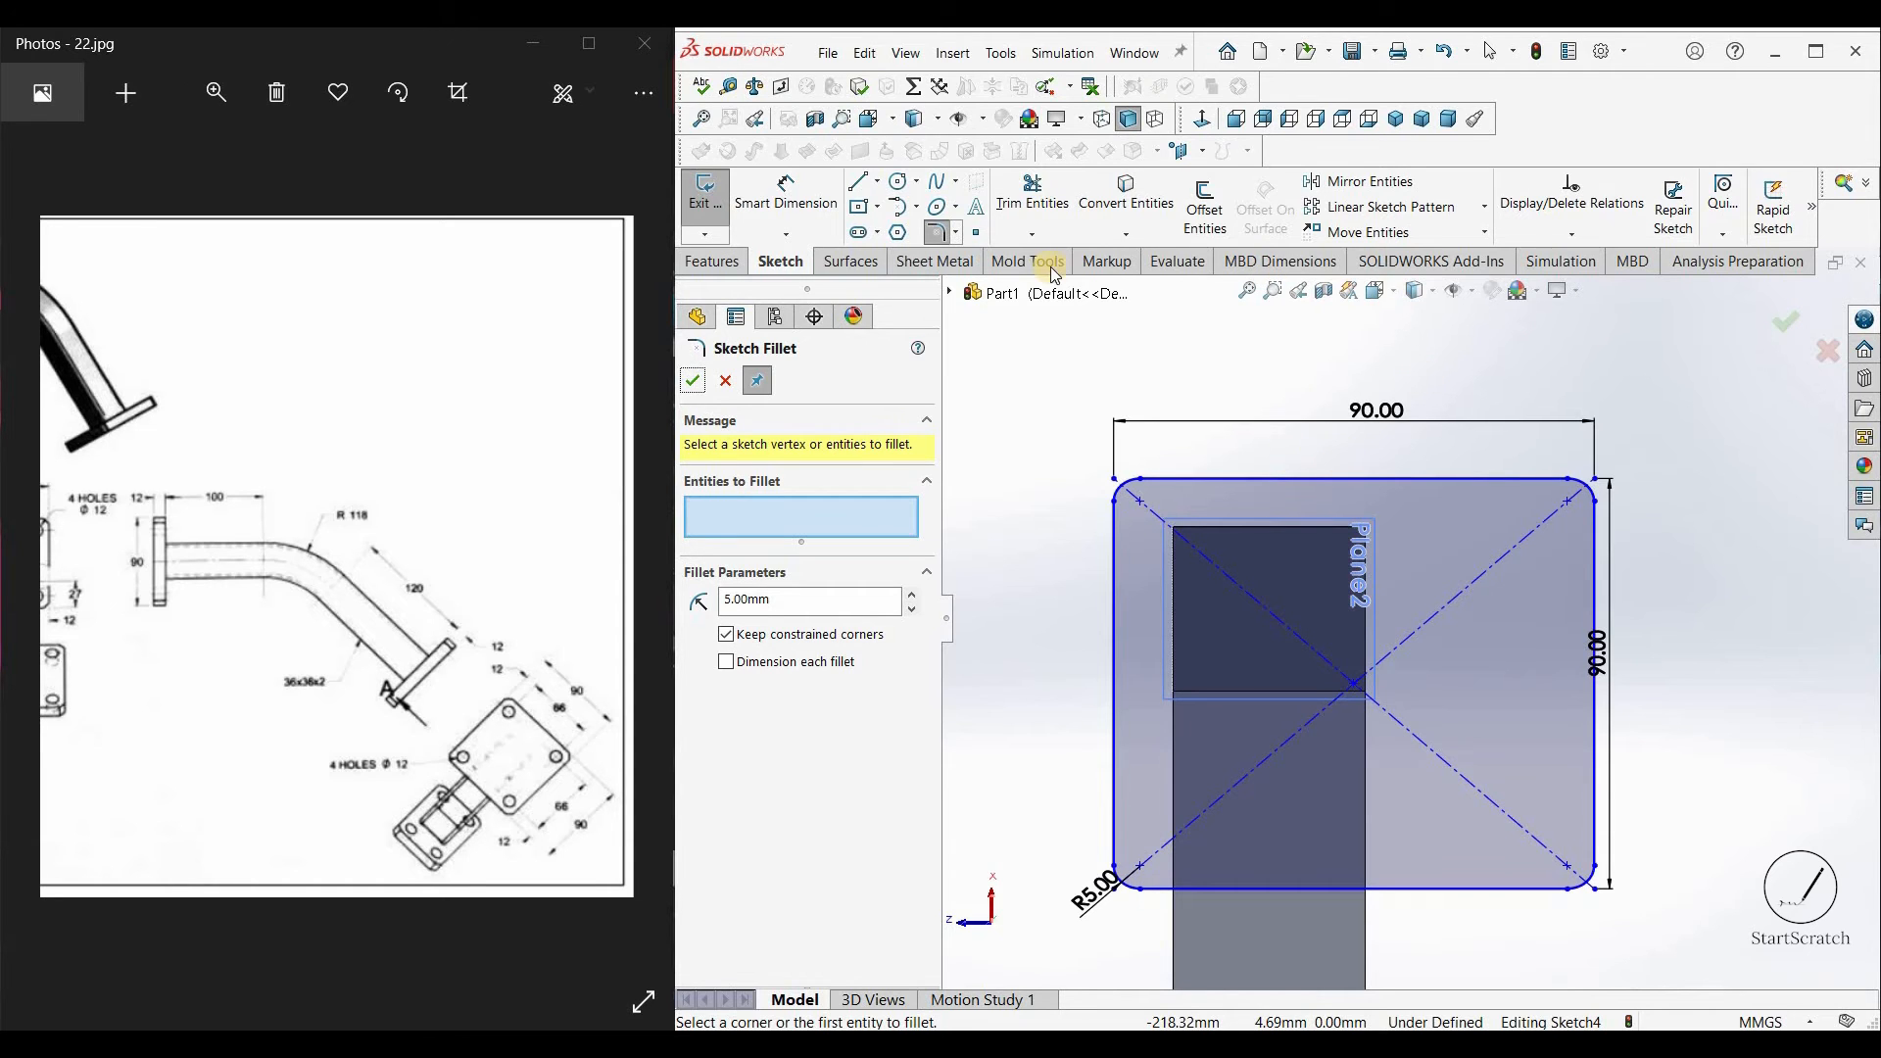
left_click(1068, 199)
mouse_move(1305, 596)
left_mouse_down()
mouse_move(1243, 748)
mouse_move(1420, 791)
left_mouse_up()
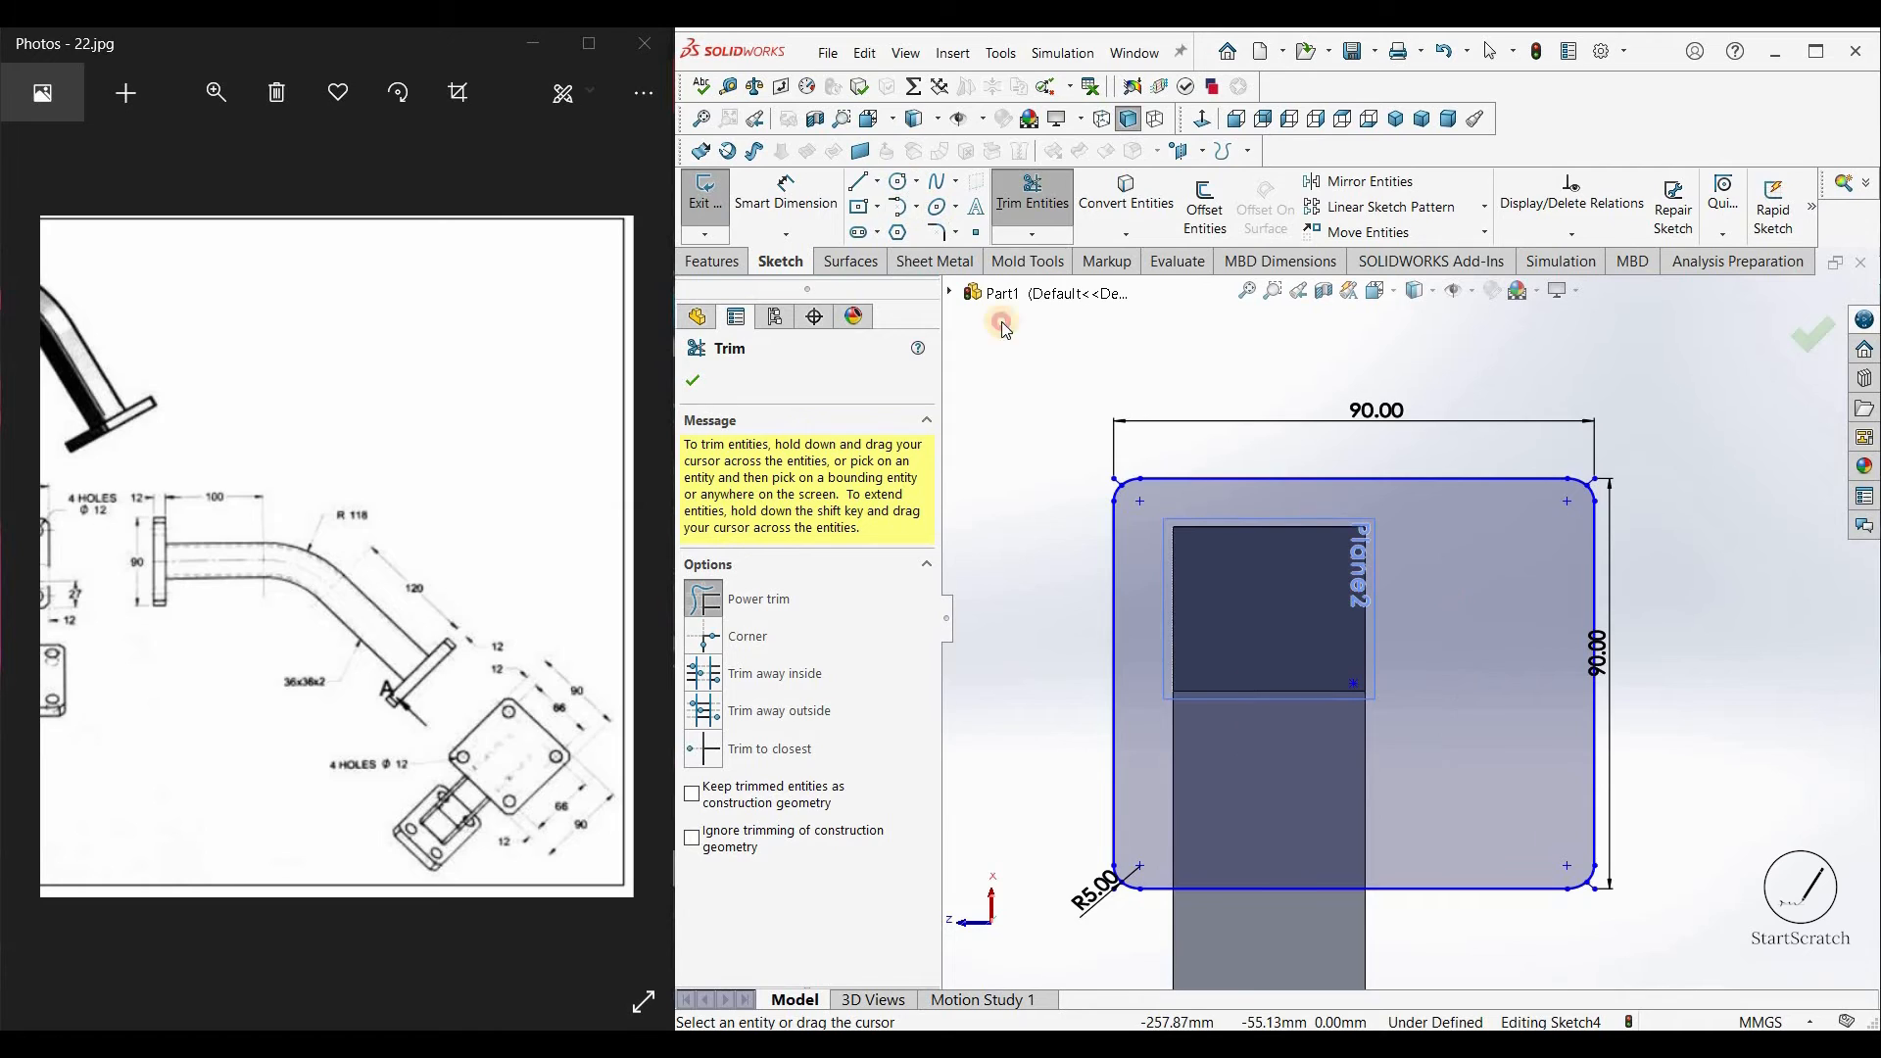
Step: Sketch four hole circles about 7 to 8 mm in diameter, one near each corner of the plate outline
key("c")
left_click(1165, 509)
left_click(1178, 527)
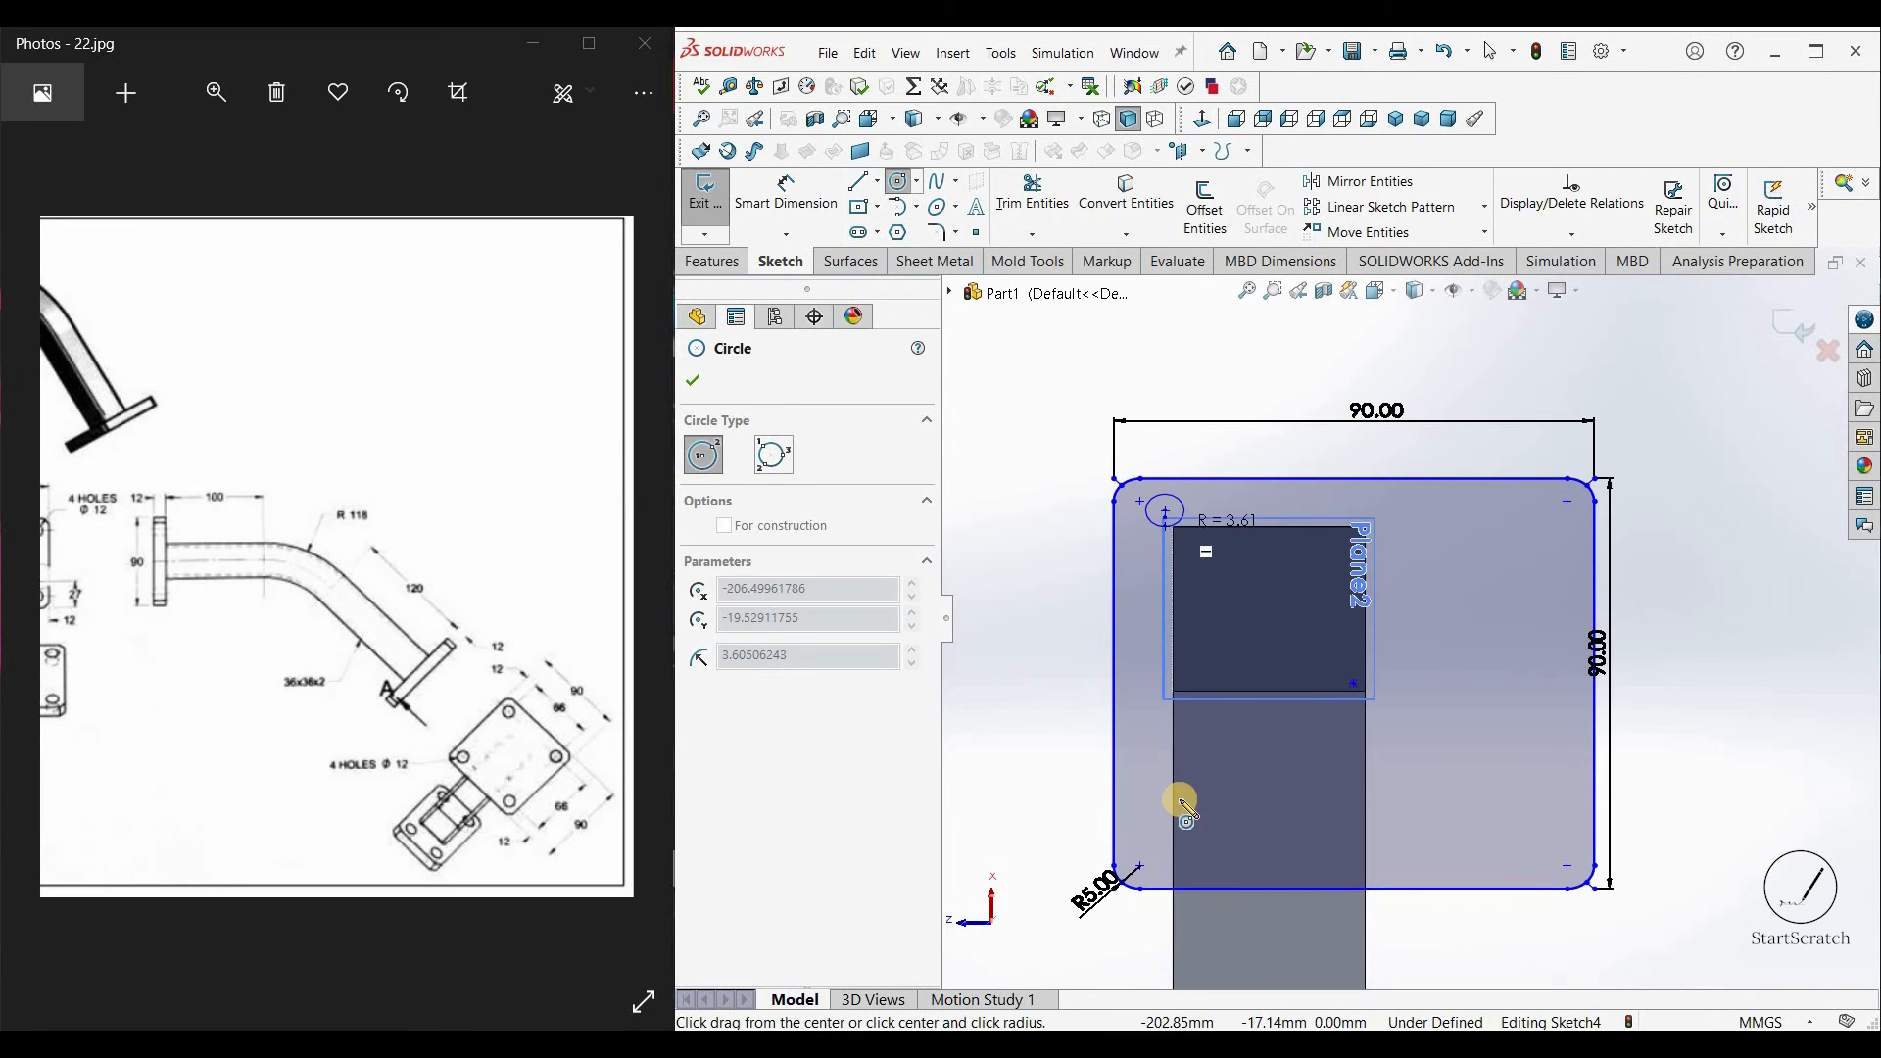
left_click(1185, 871)
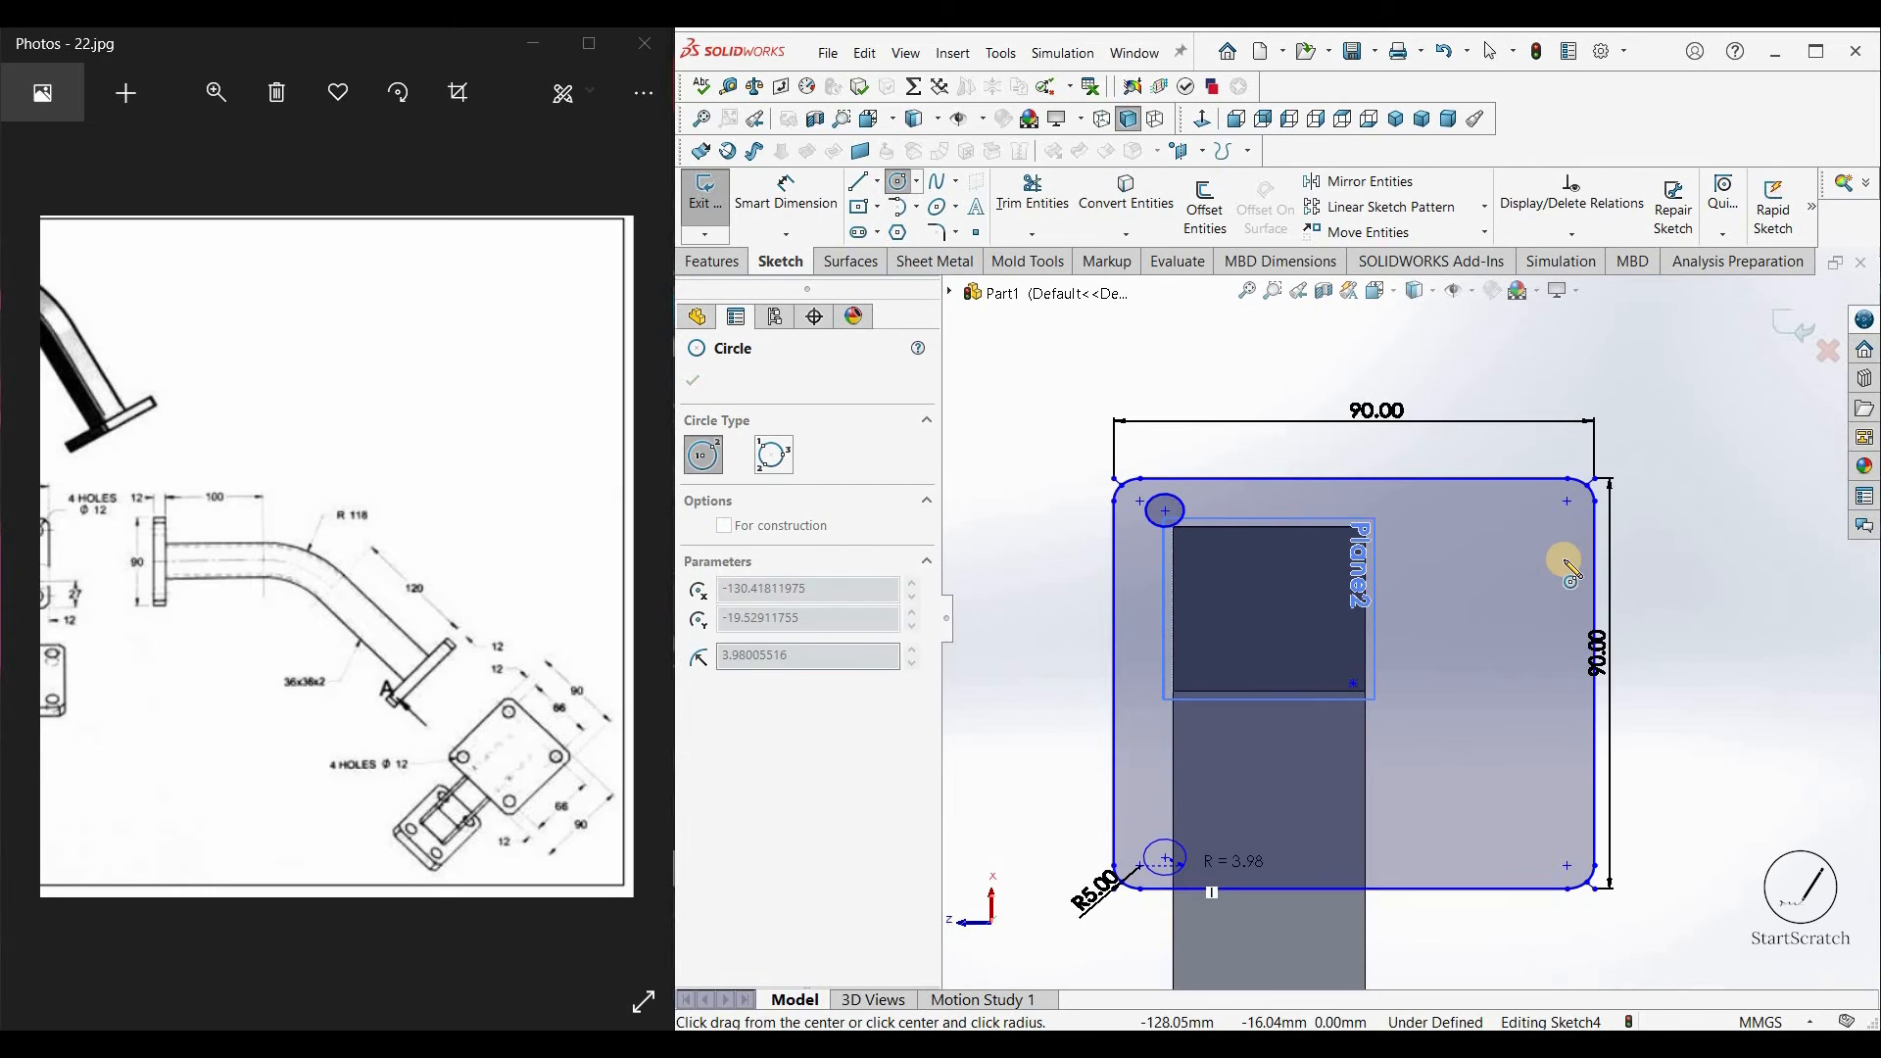
left_click(1549, 510)
left_click(1565, 519)
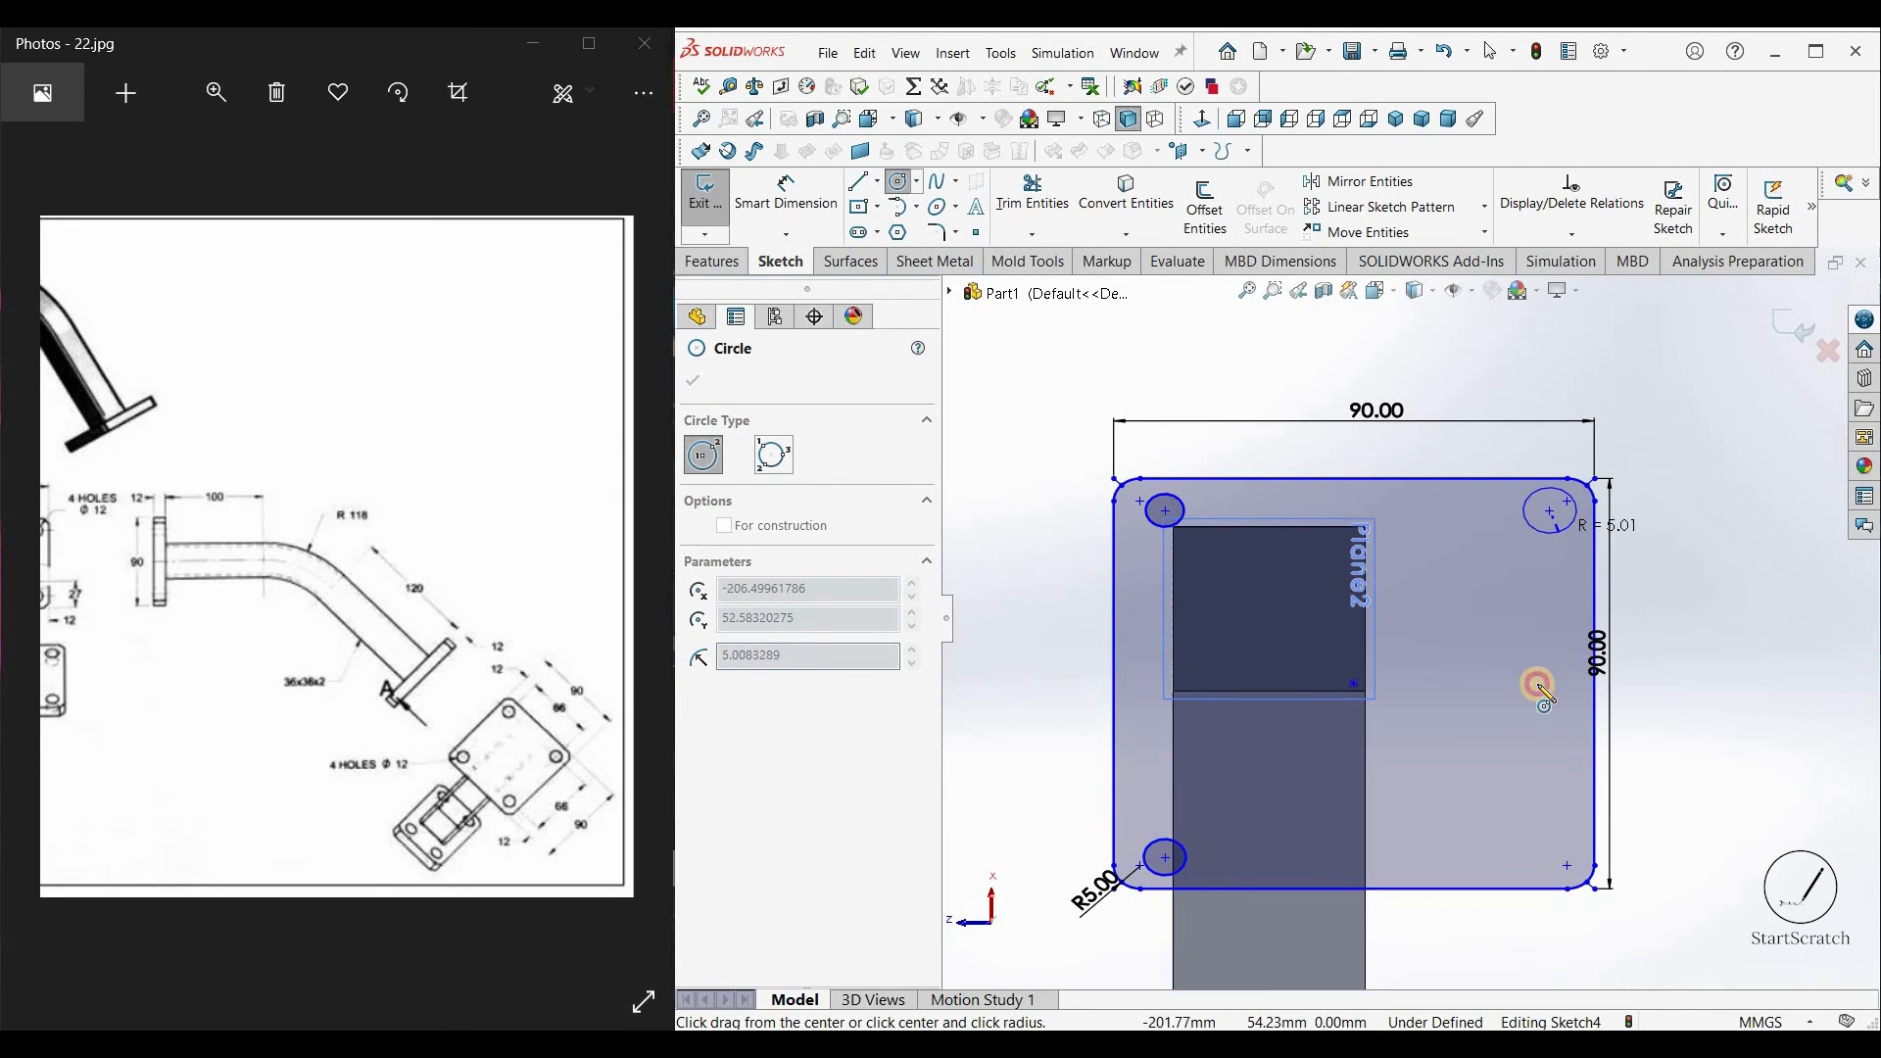
left_click(1551, 861)
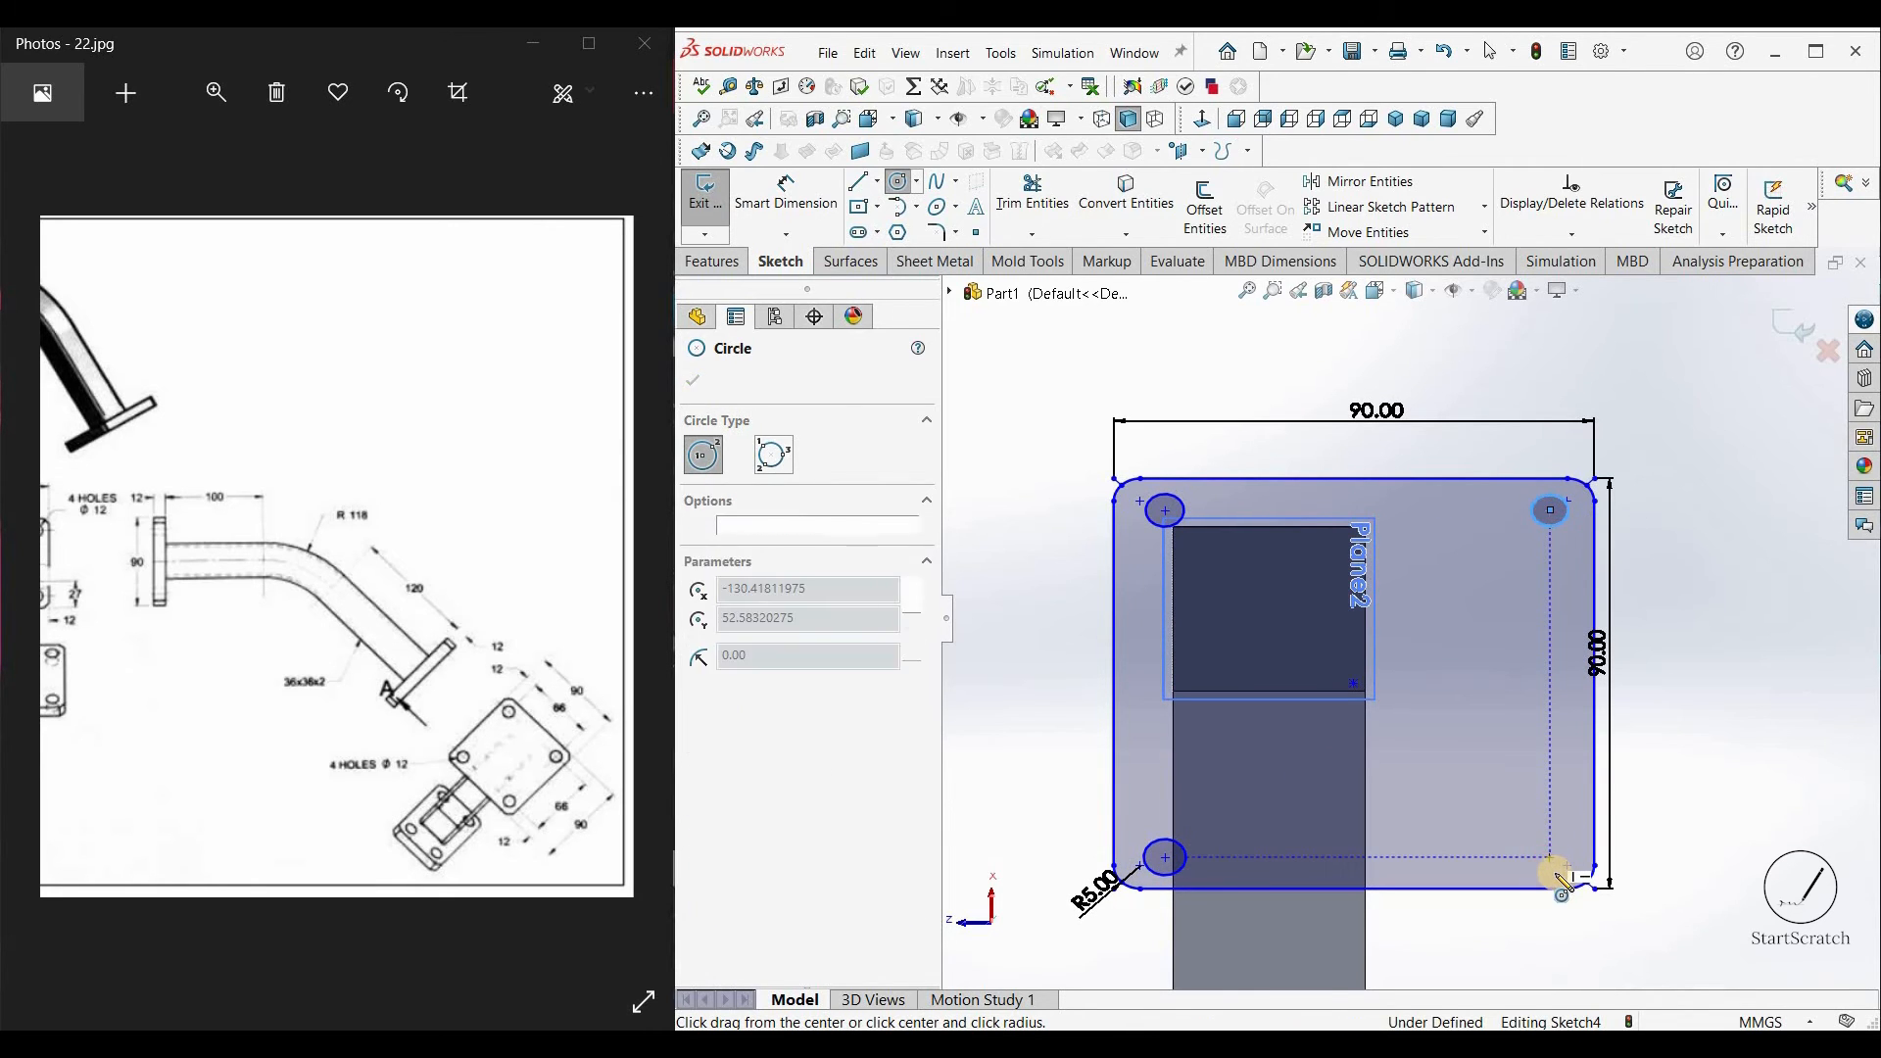
left_click(1598, 862)
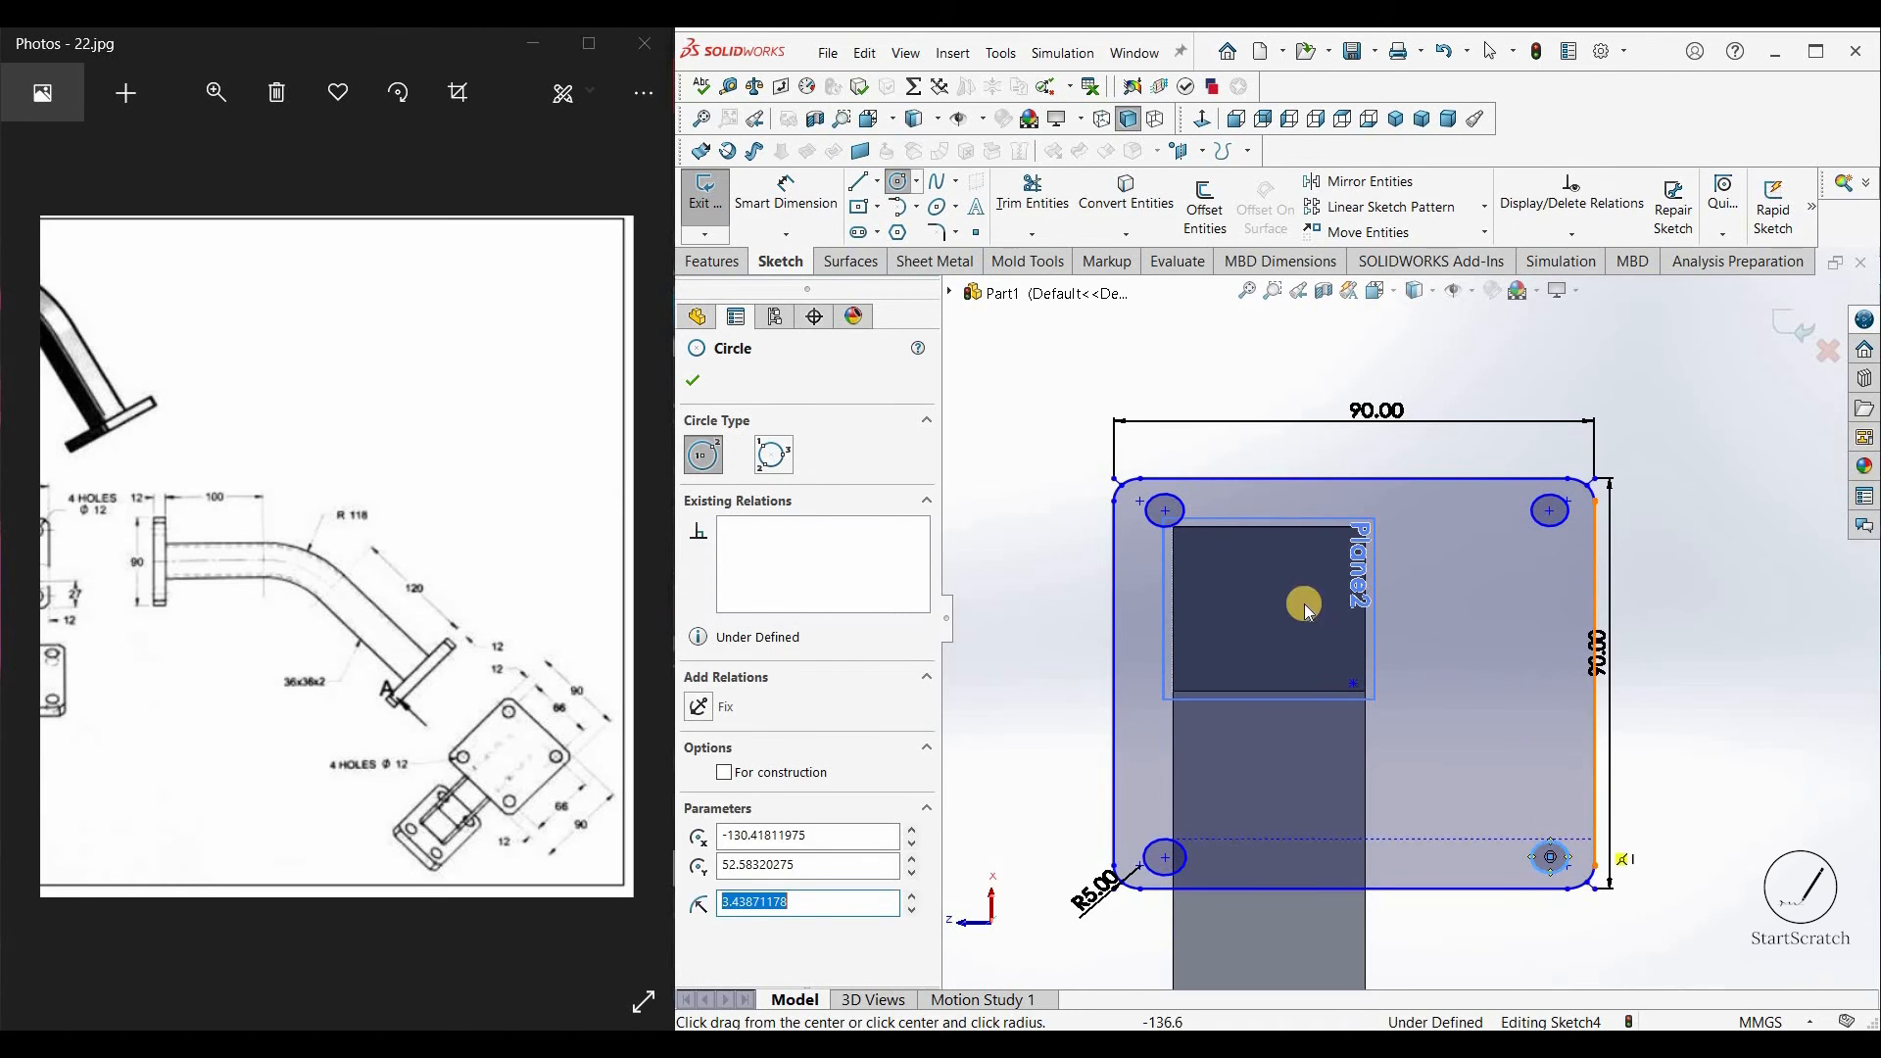
key("Escape")
Step: Make the four hole circles equal and set their diameter to 12 mm
left_click(1187, 506)
left_click(1555, 528, "ctrl")
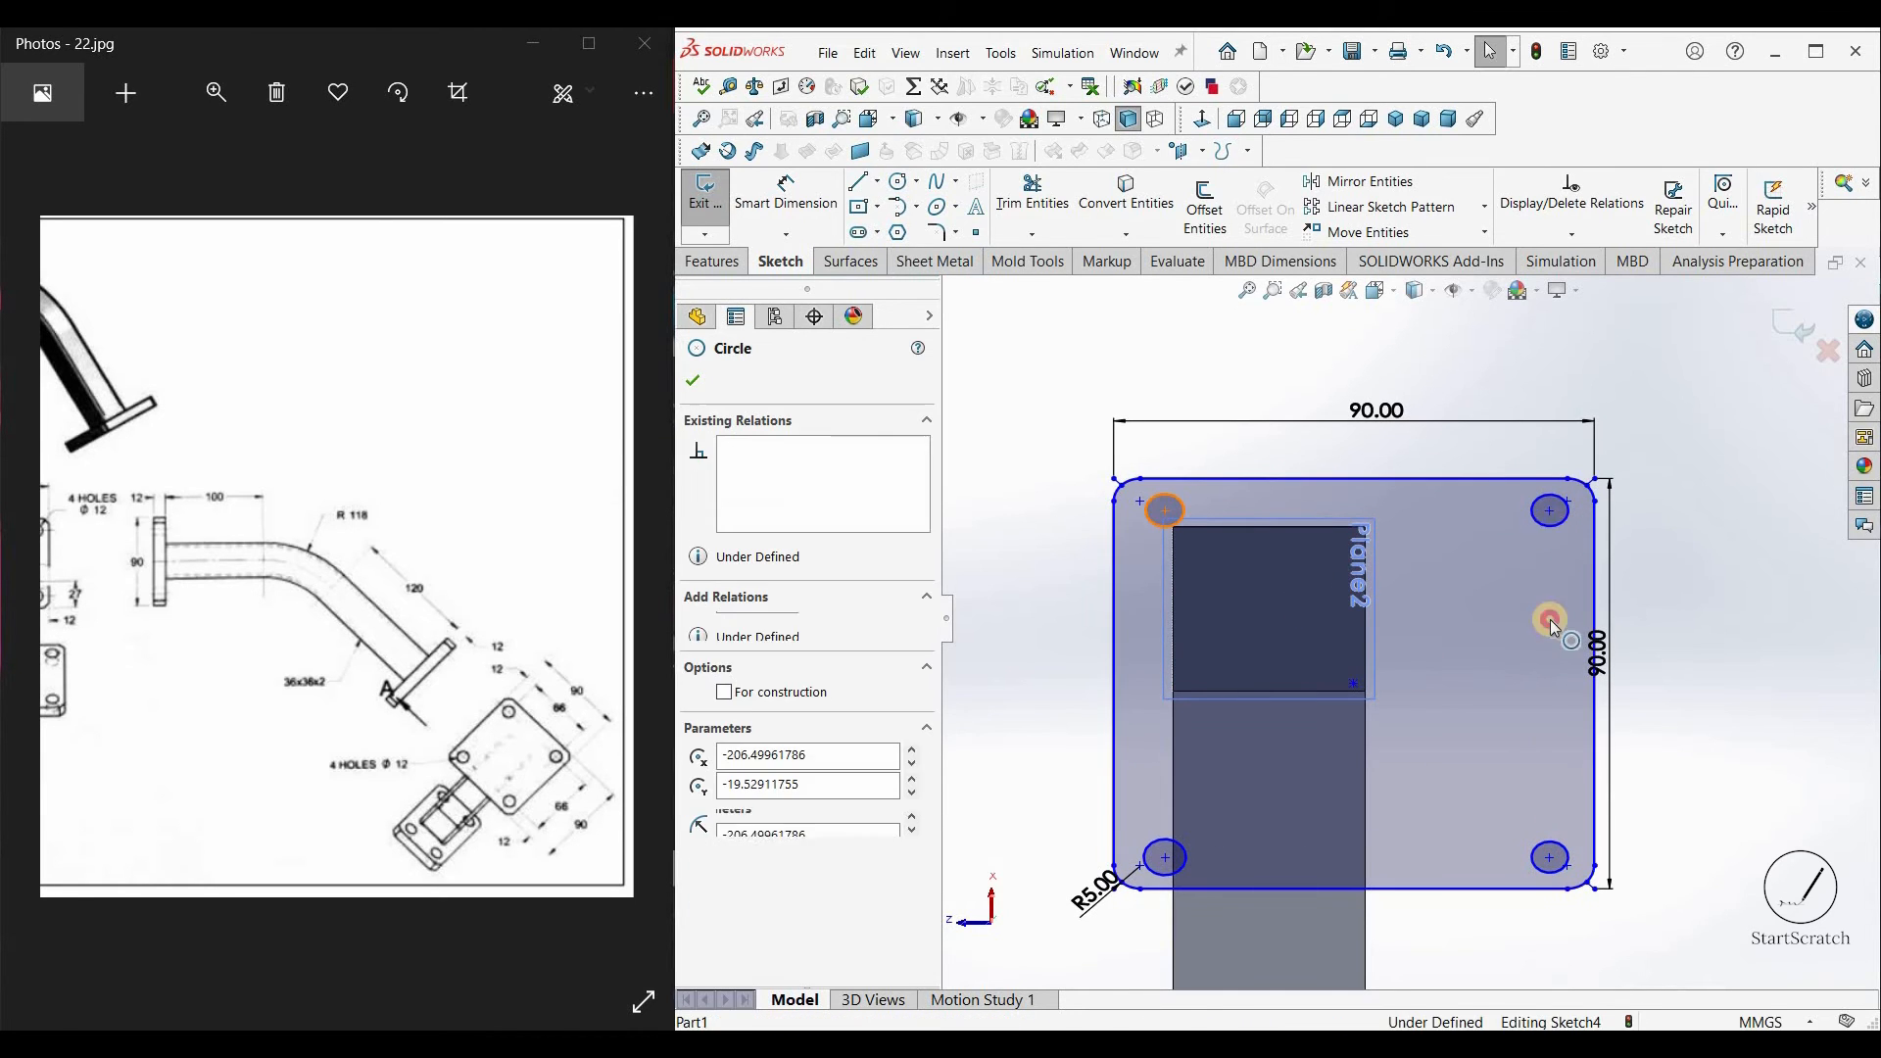
left_click(1185, 856, "ctrl")
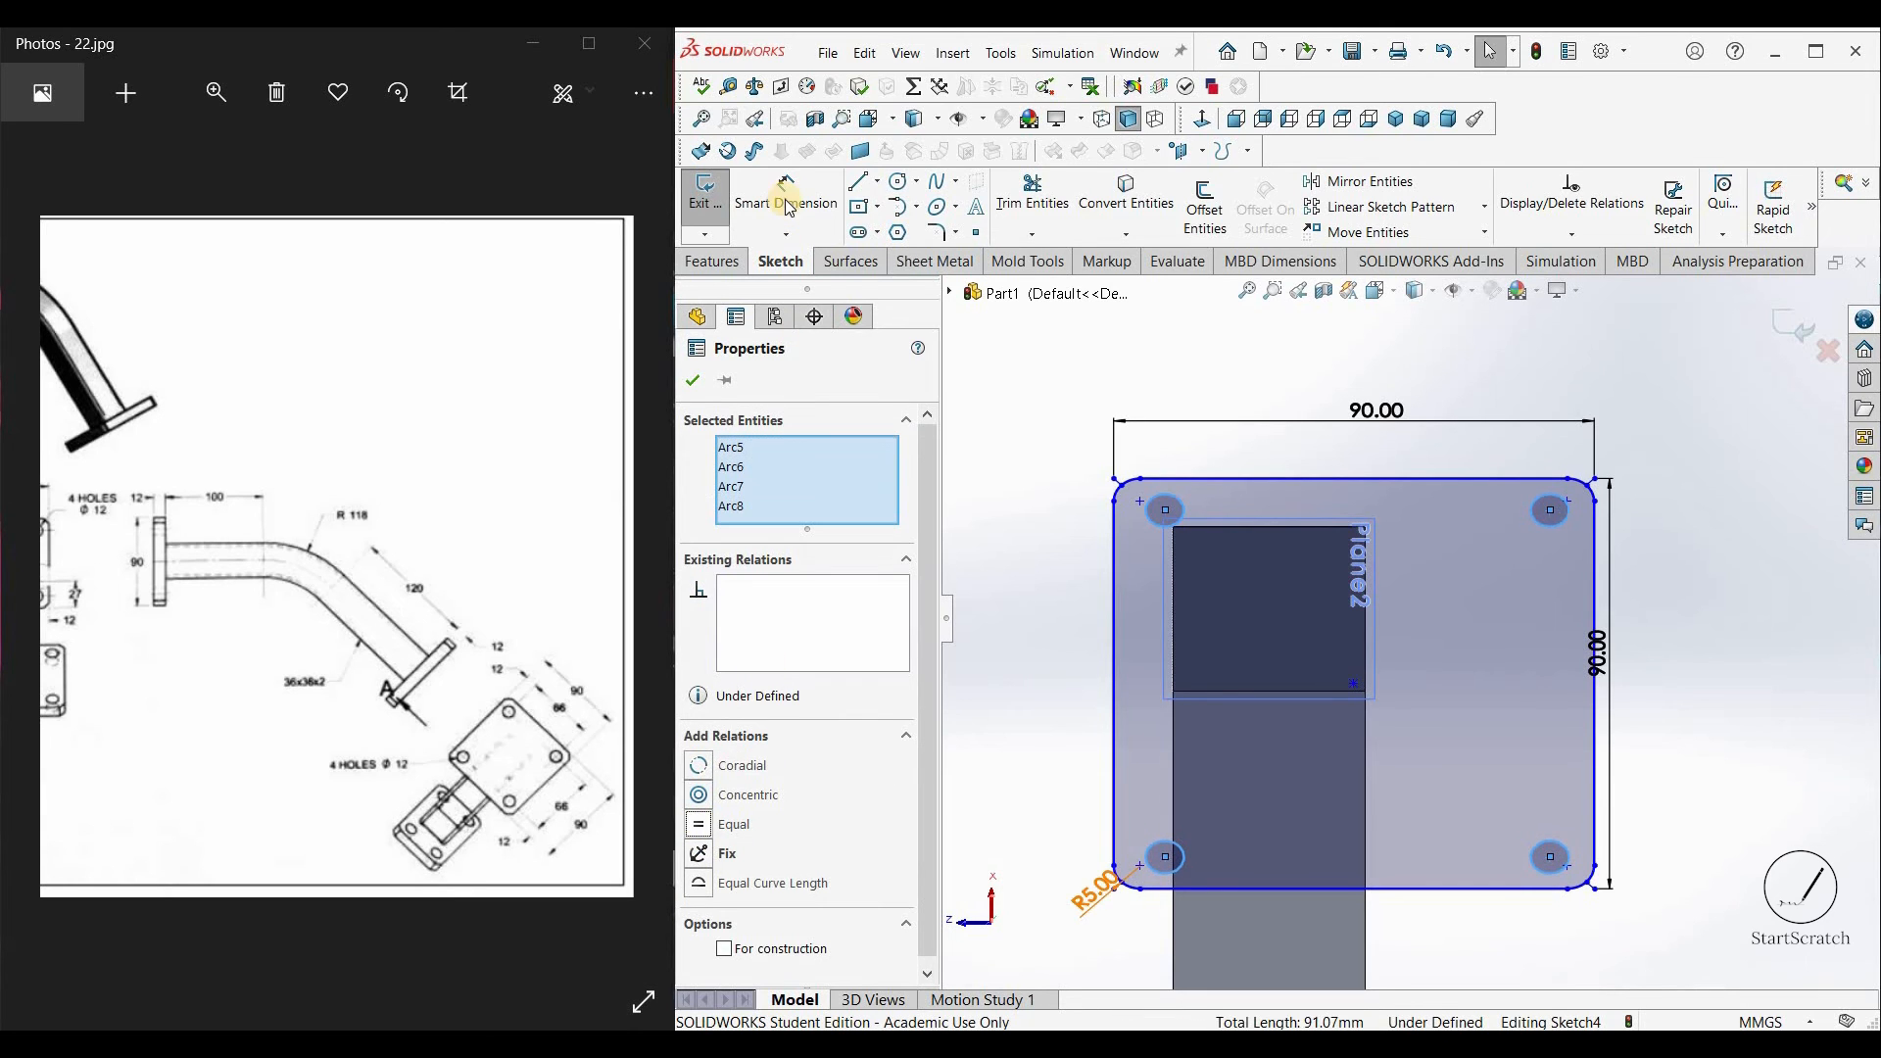
key("d")
left_click(1180, 503)
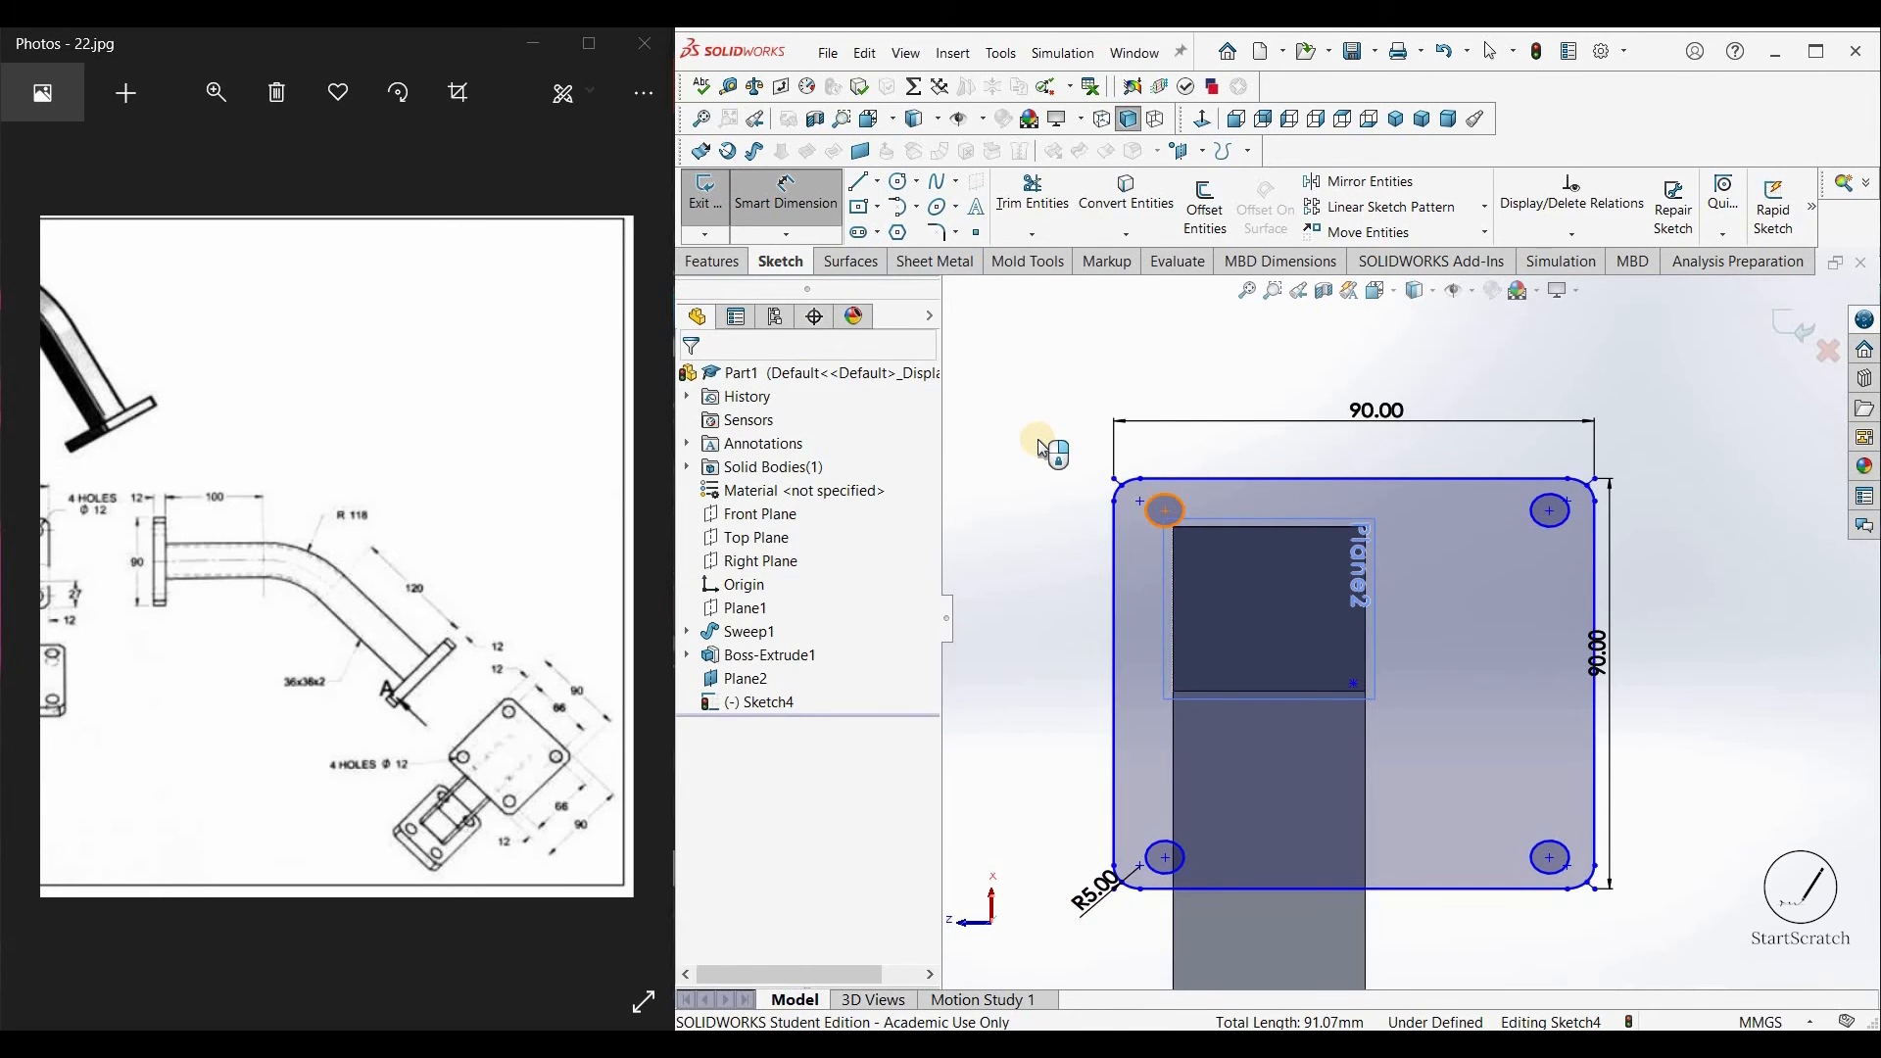
left_click(1039, 439)
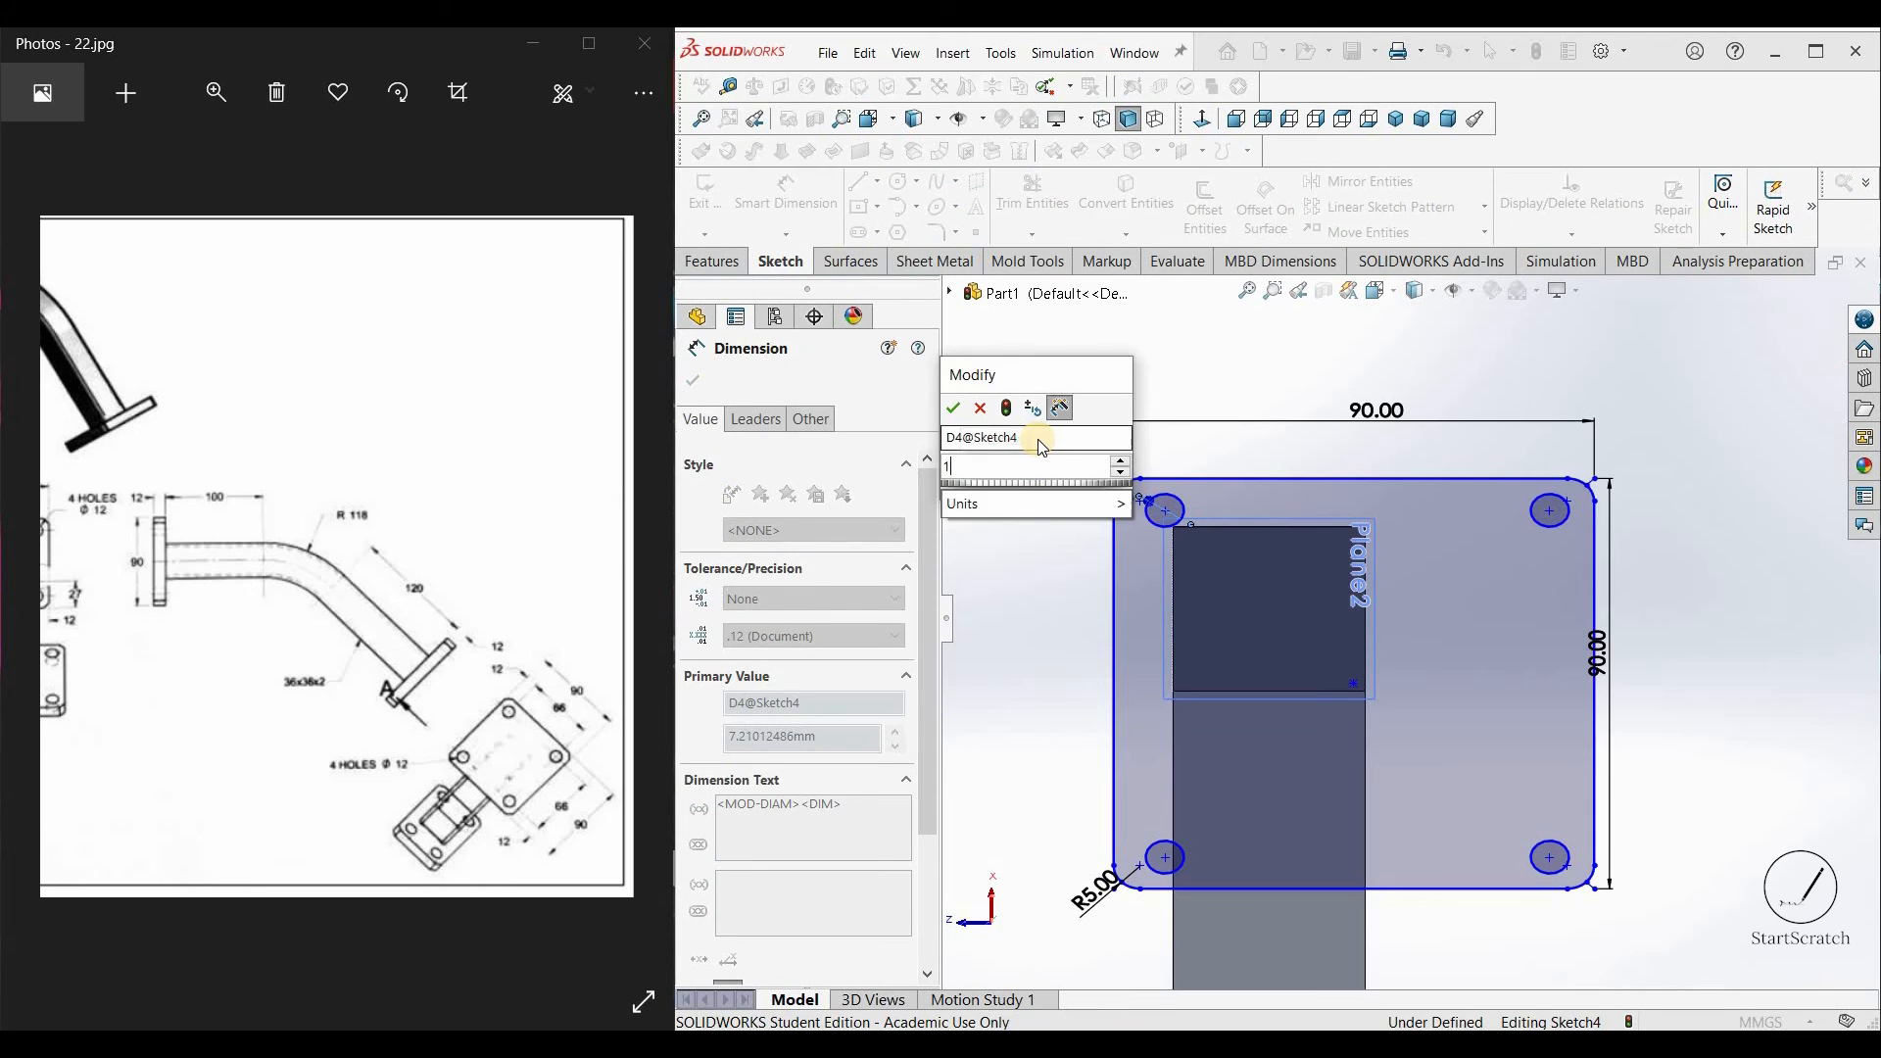
key("Return")
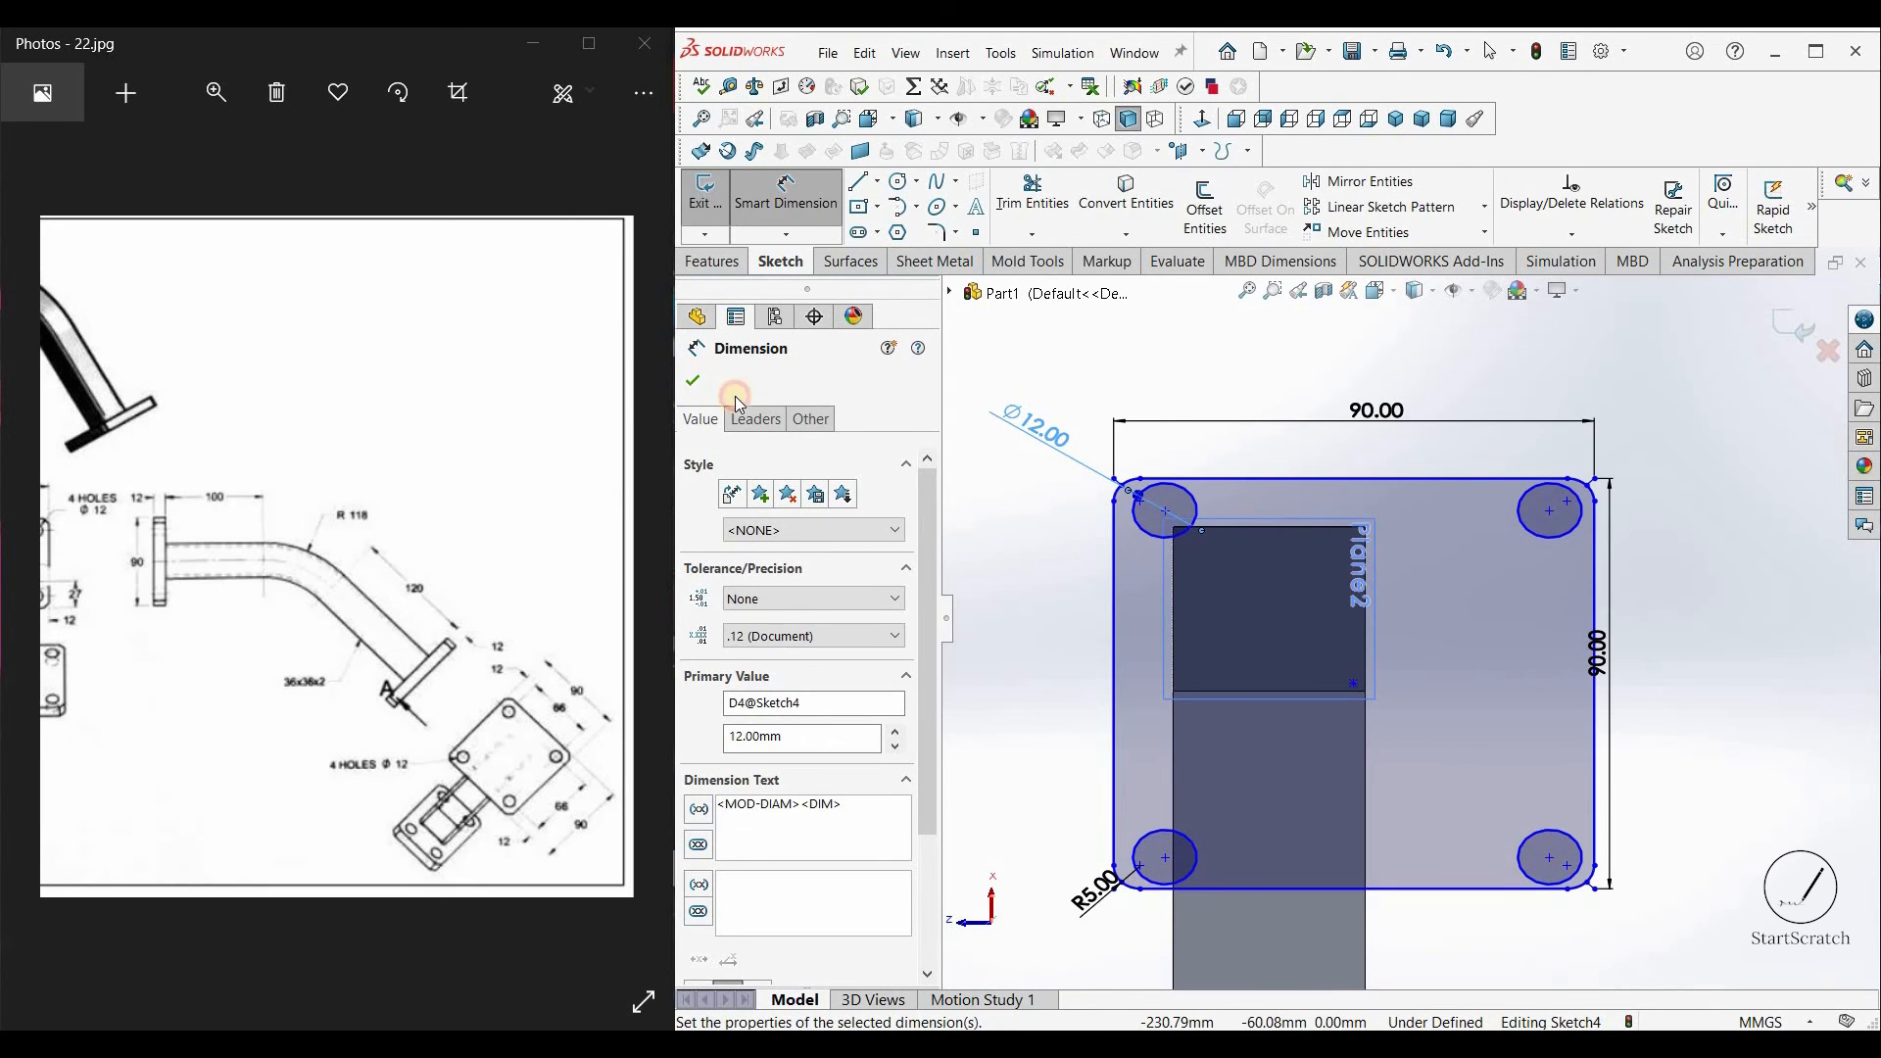
key("Escape")
Step: Dimension the upper-left hole center 12 mm from the plate's left edge and 12 mm from its upper edge
scroll(1364, 637, "up", 3)
scroll(1303, 490, "down", 4)
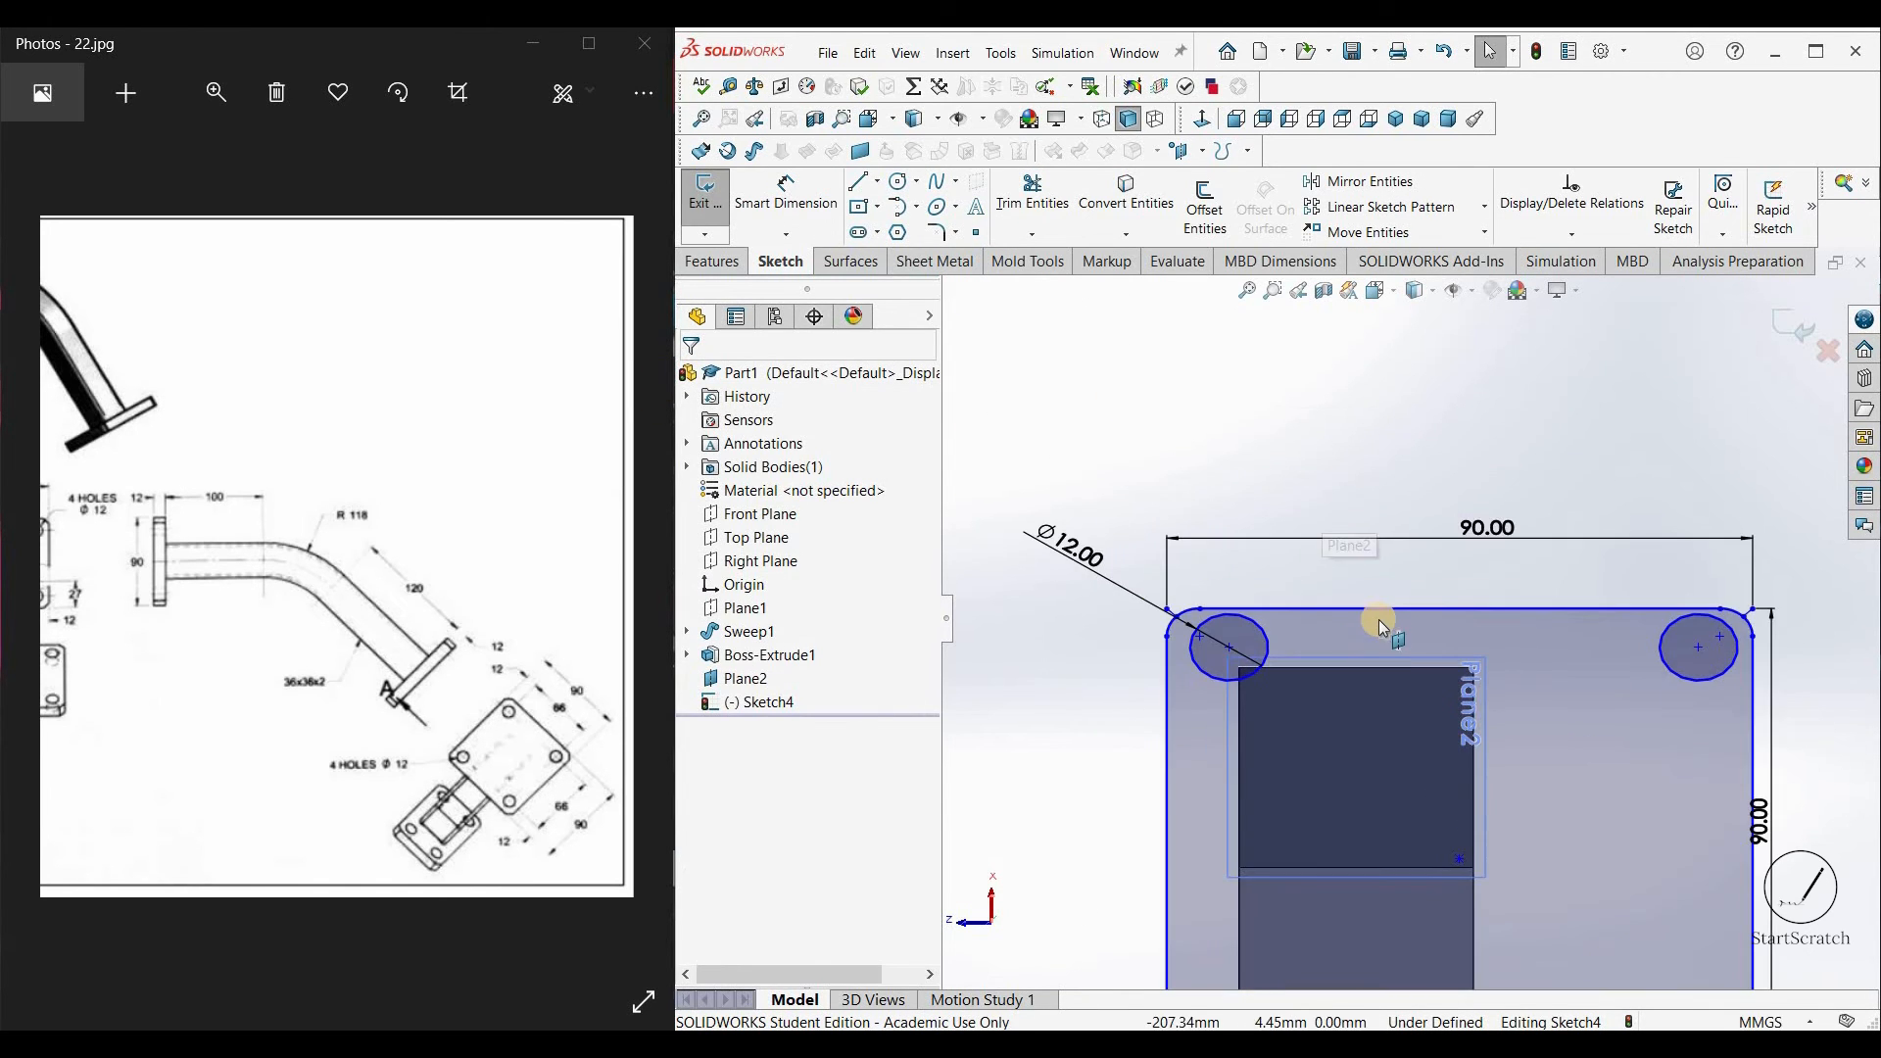
key("d")
left_click(1242, 649)
left_click(1181, 690)
left_click(1211, 698)
type("12")
key("Return")
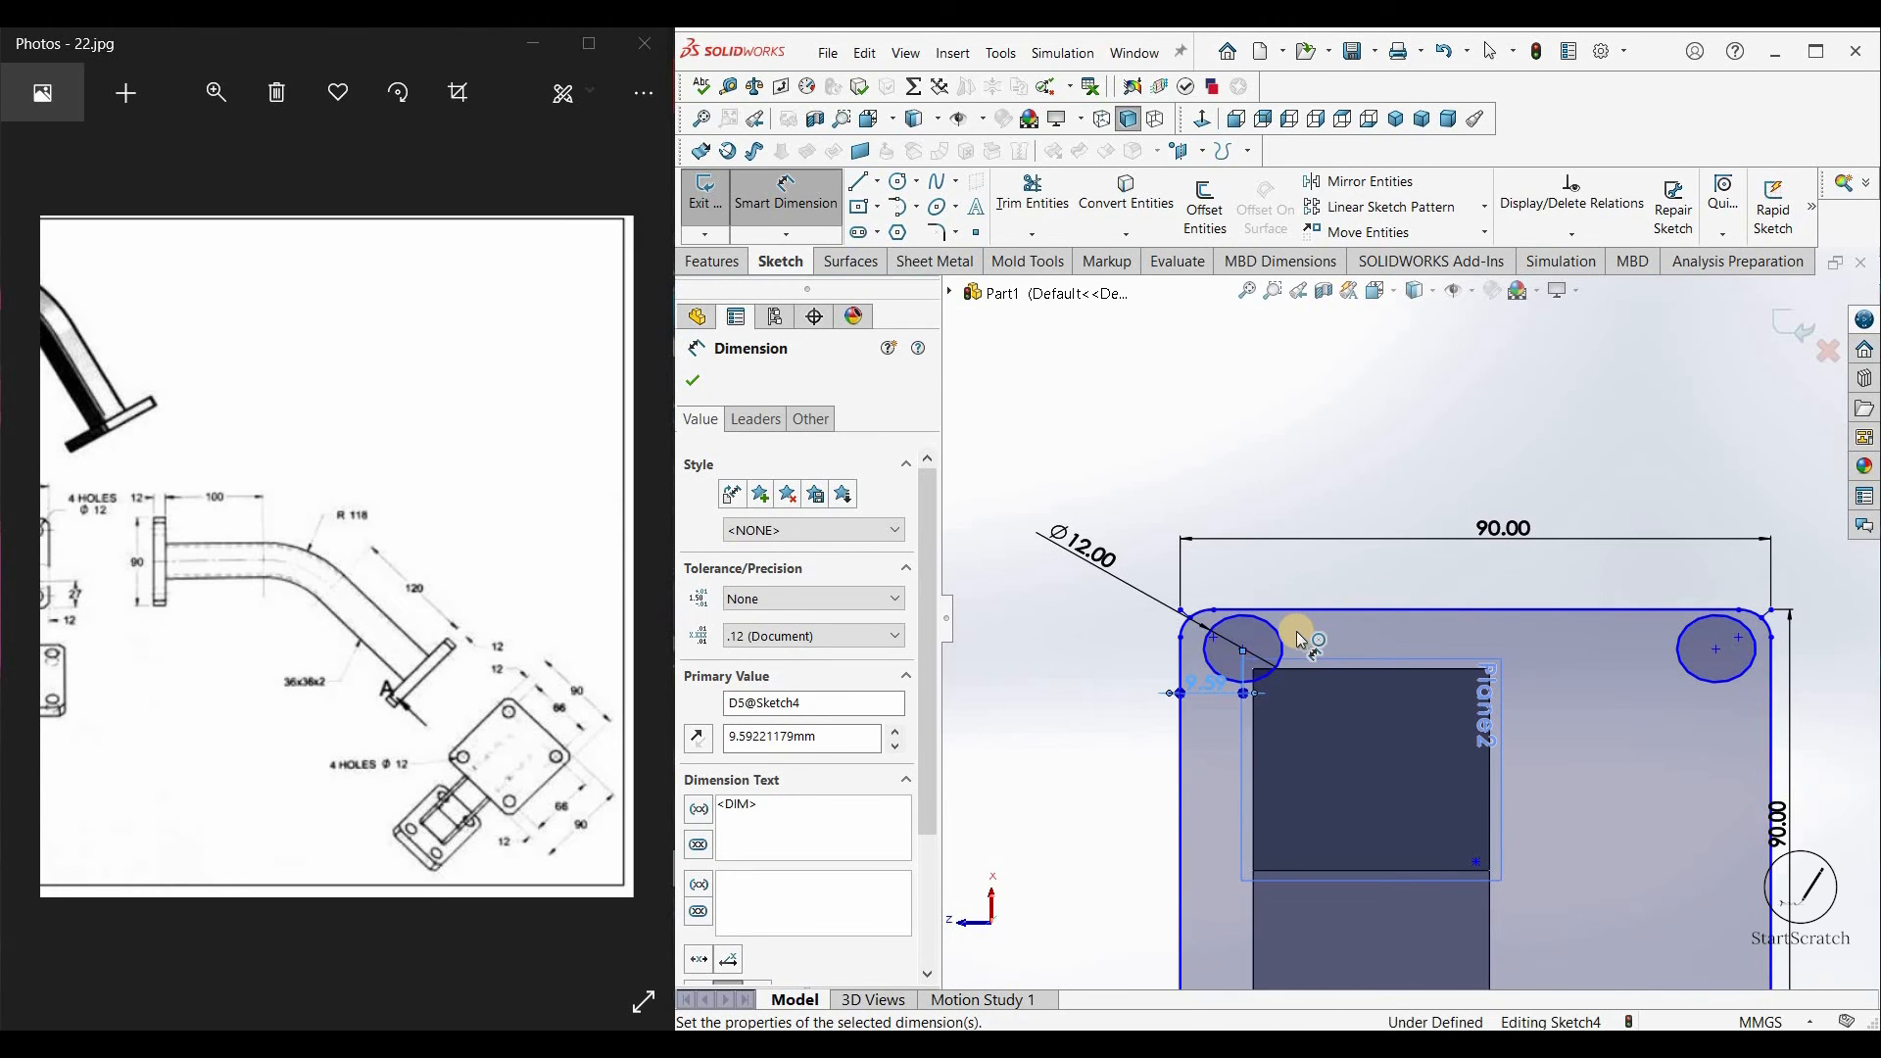
left_click(1292, 629)
left_click(1305, 612)
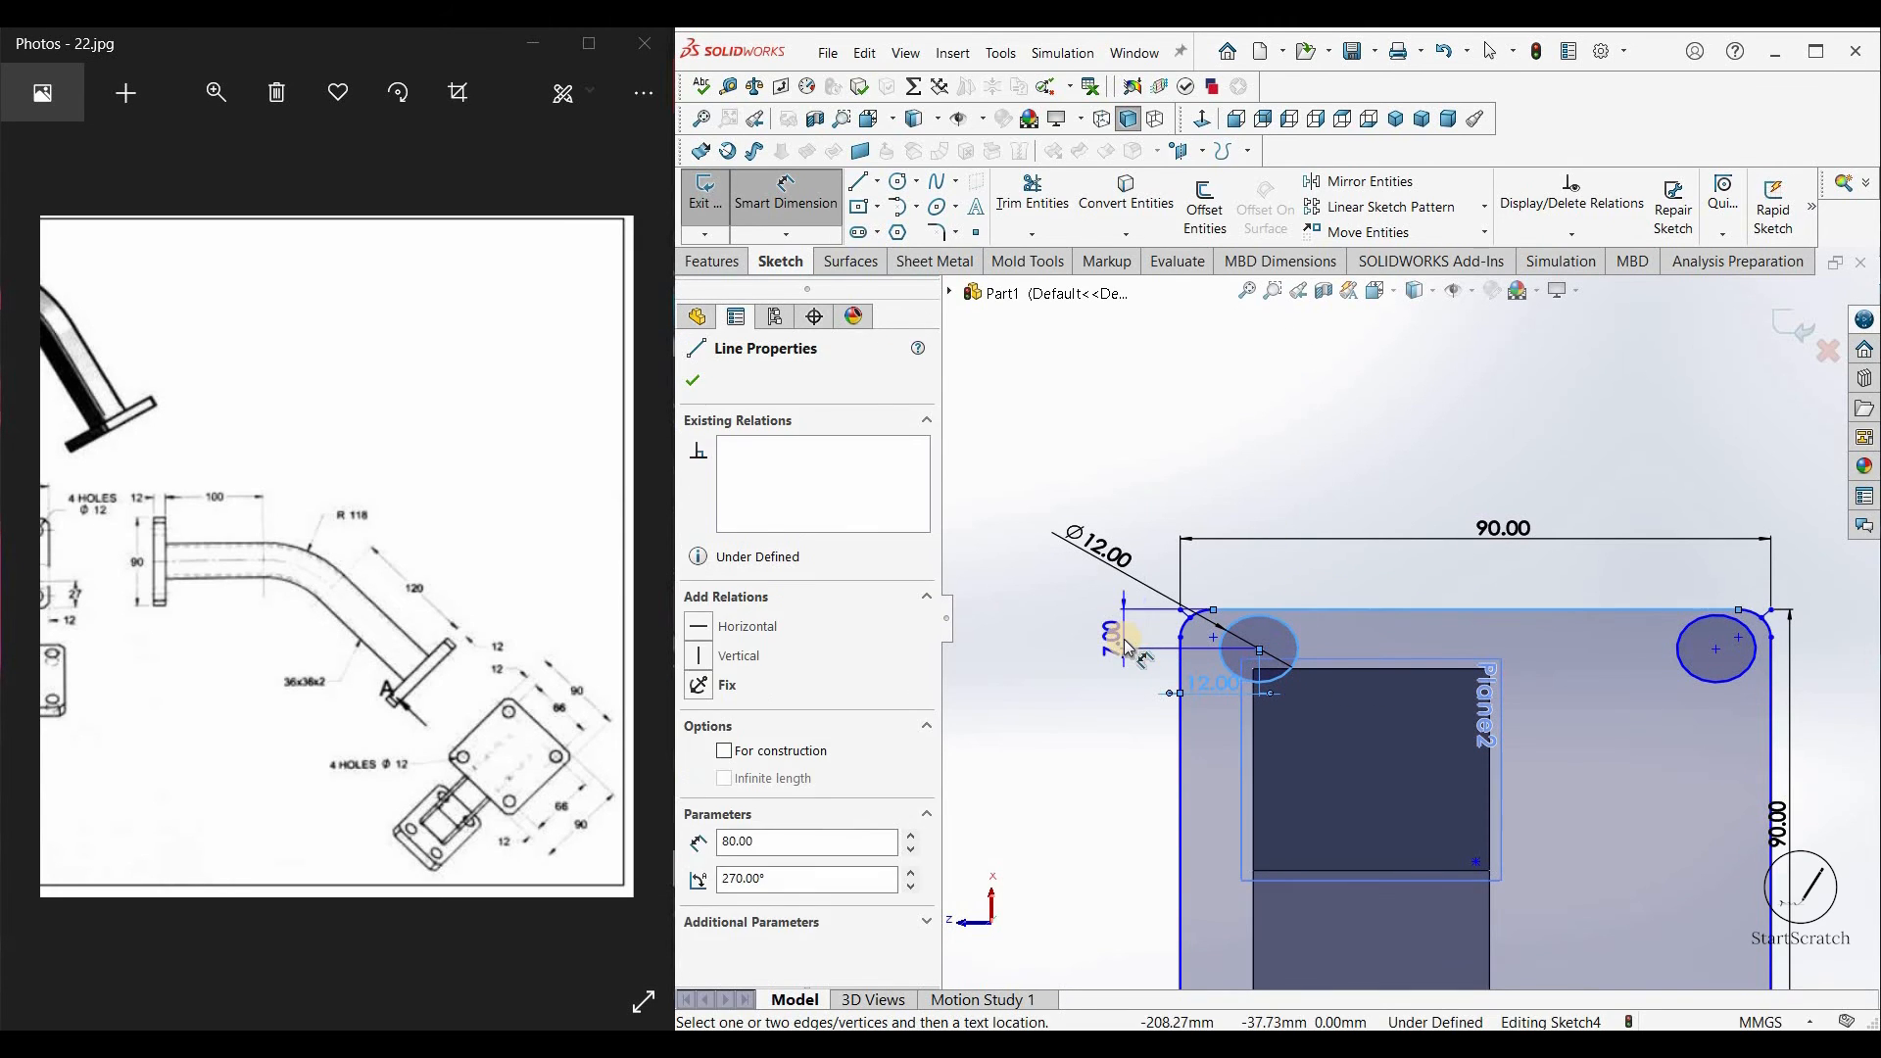
left_click(1124, 638)
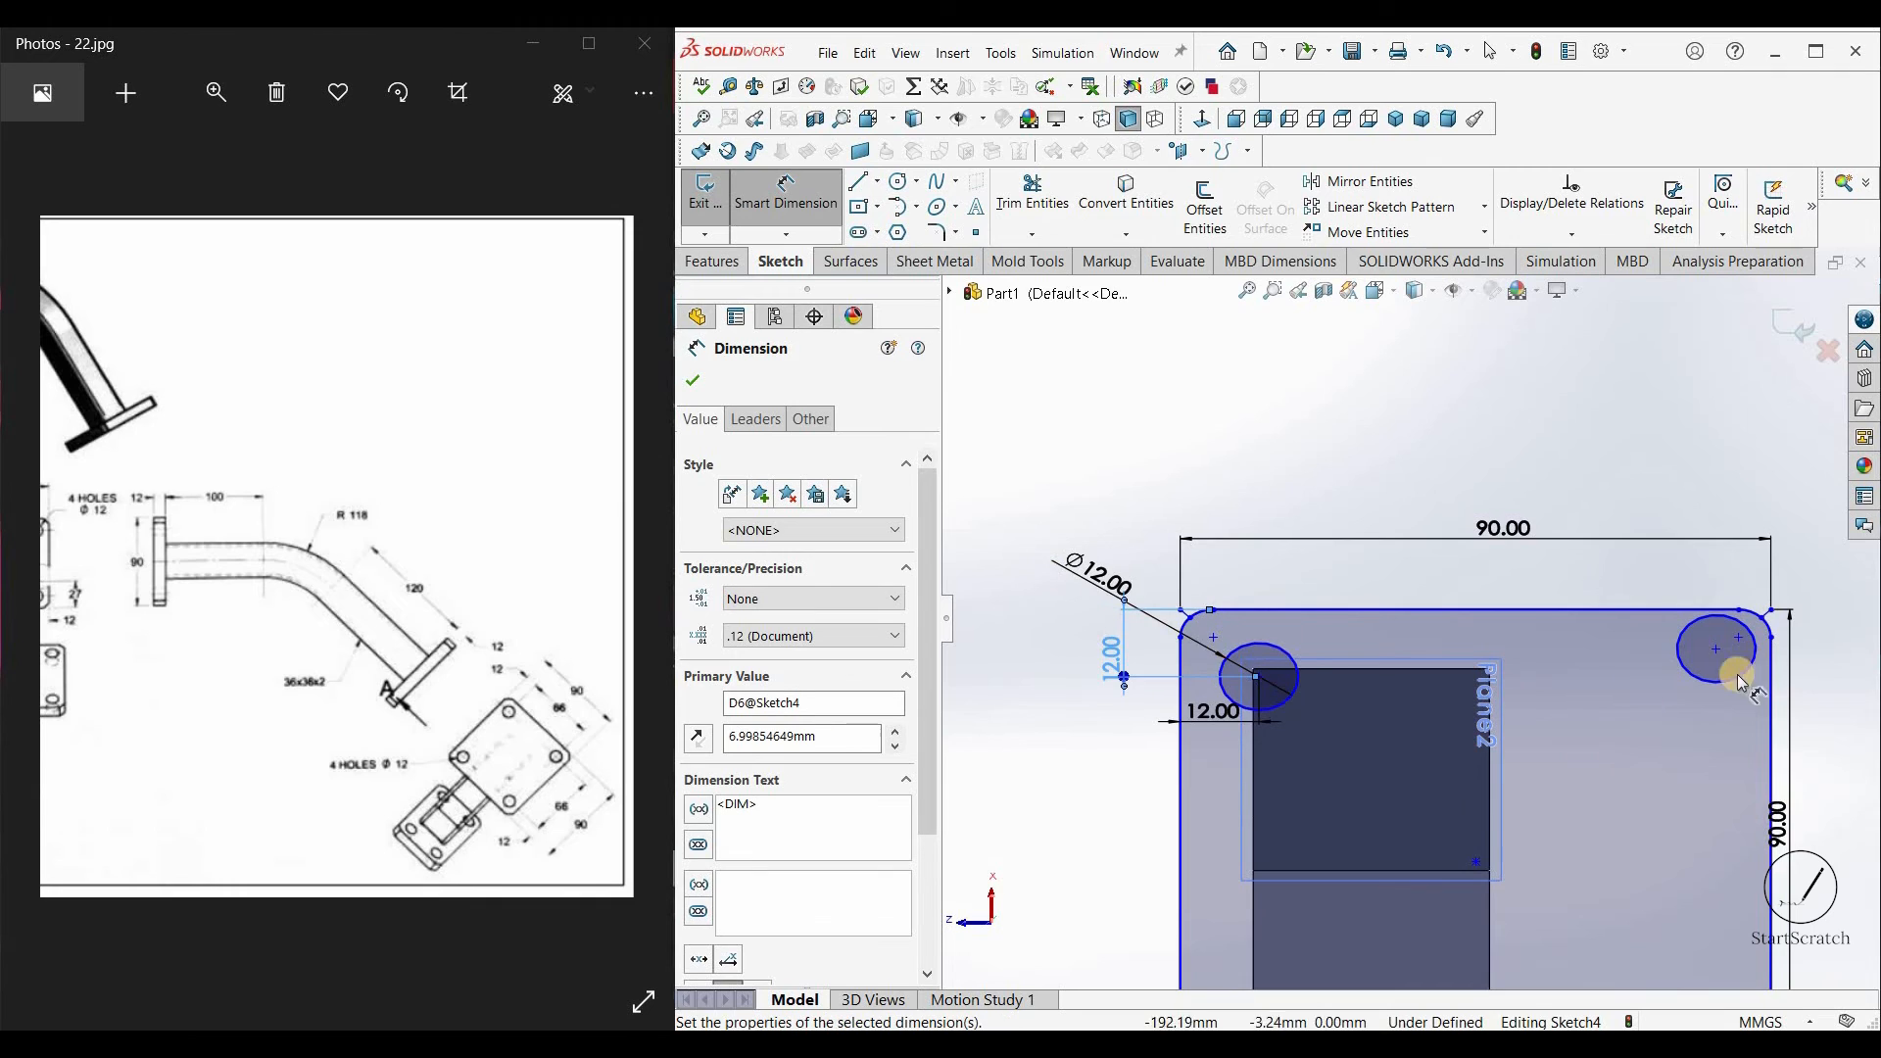
Step: Dimension the upper-right hole center 12 mm from the plate's right edge and 12 mm from its upper edge
scroll(1616, 659, "up", 3)
scroll(1475, 618, "down", 1)
scroll(1475, 607, "down", 1)
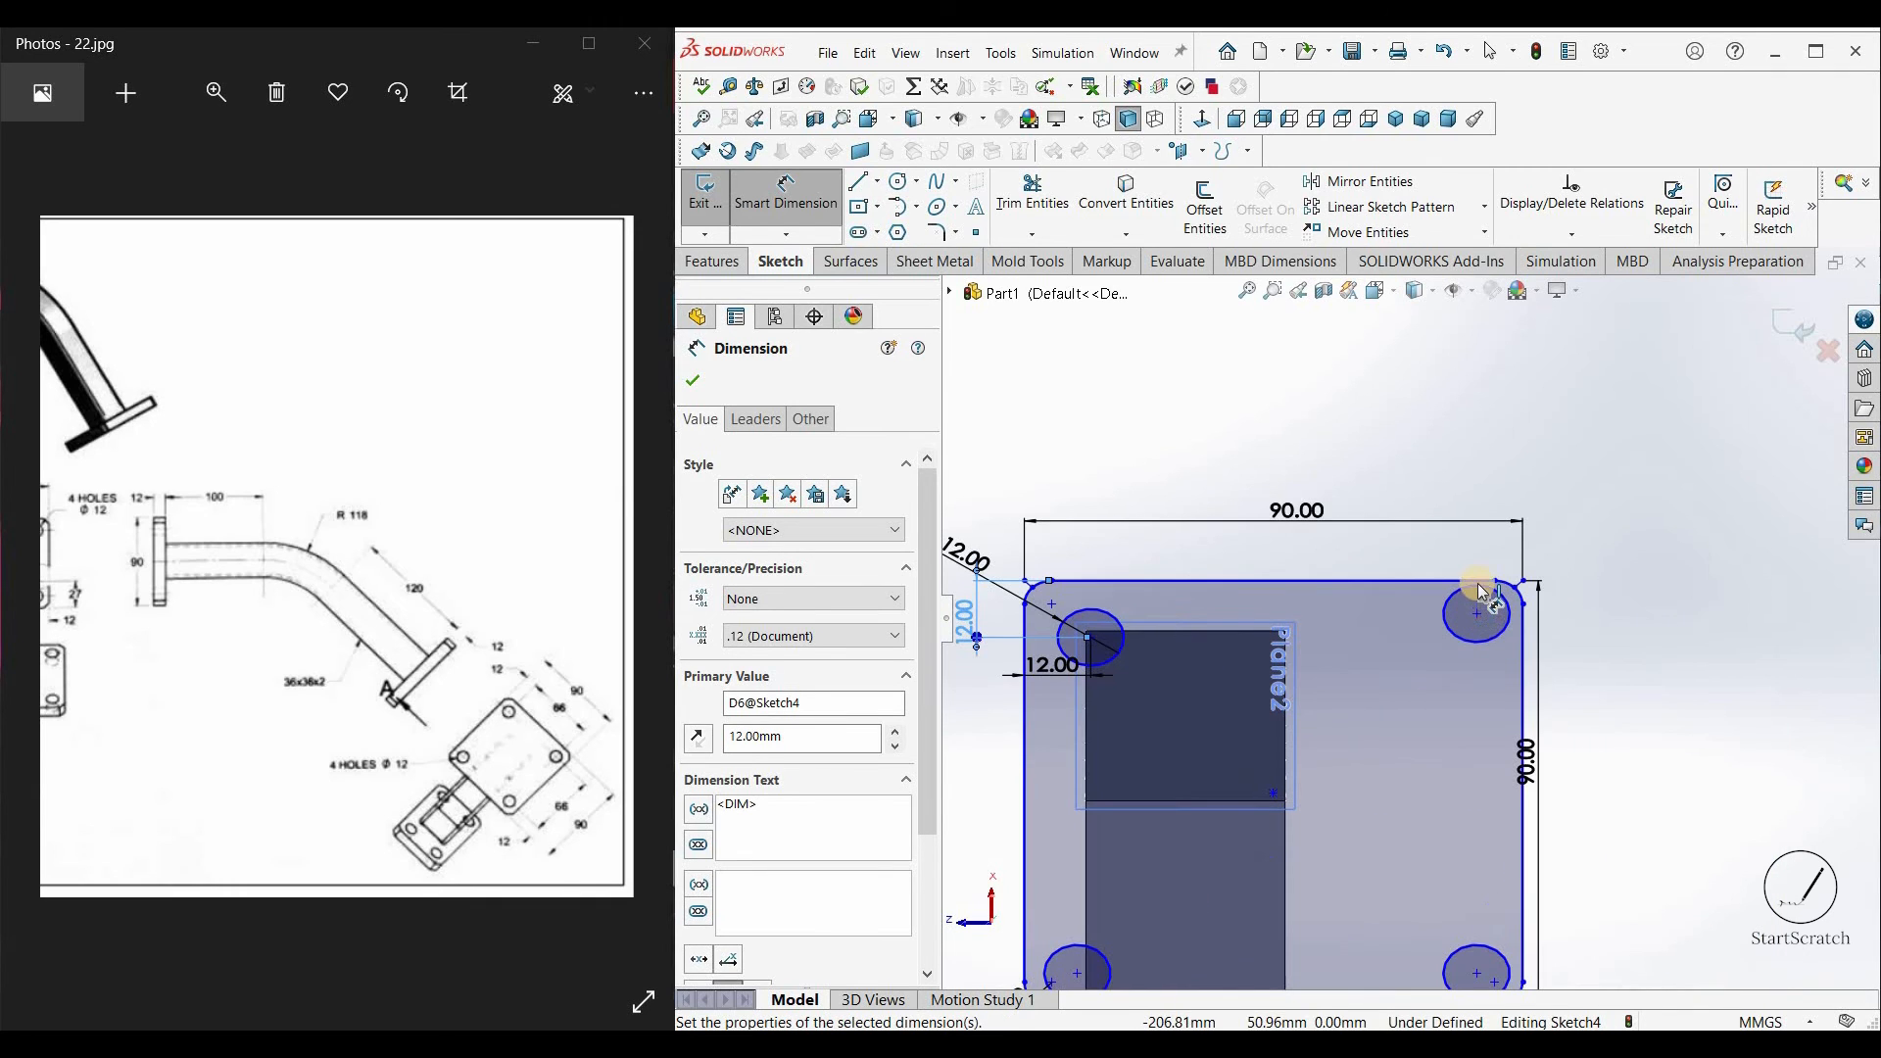
left_click(1474, 578)
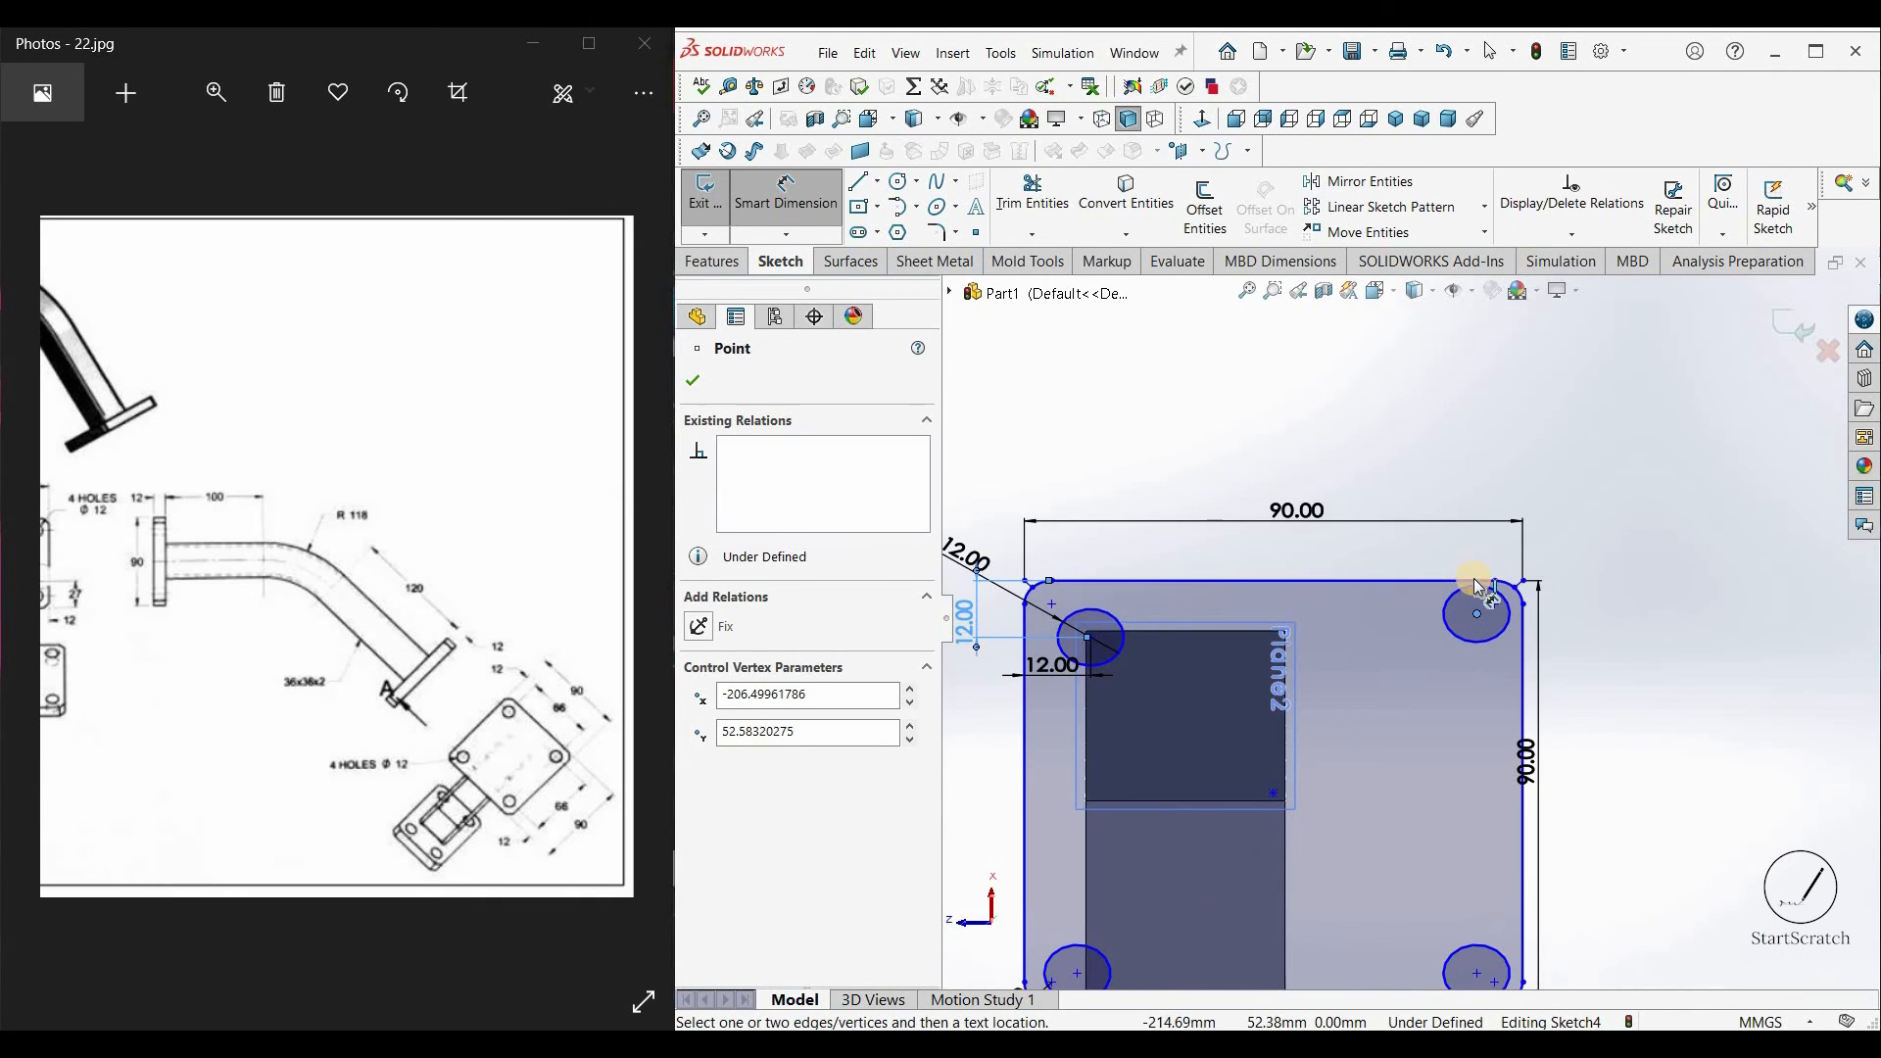
left_click(1596, 599)
key("Return")
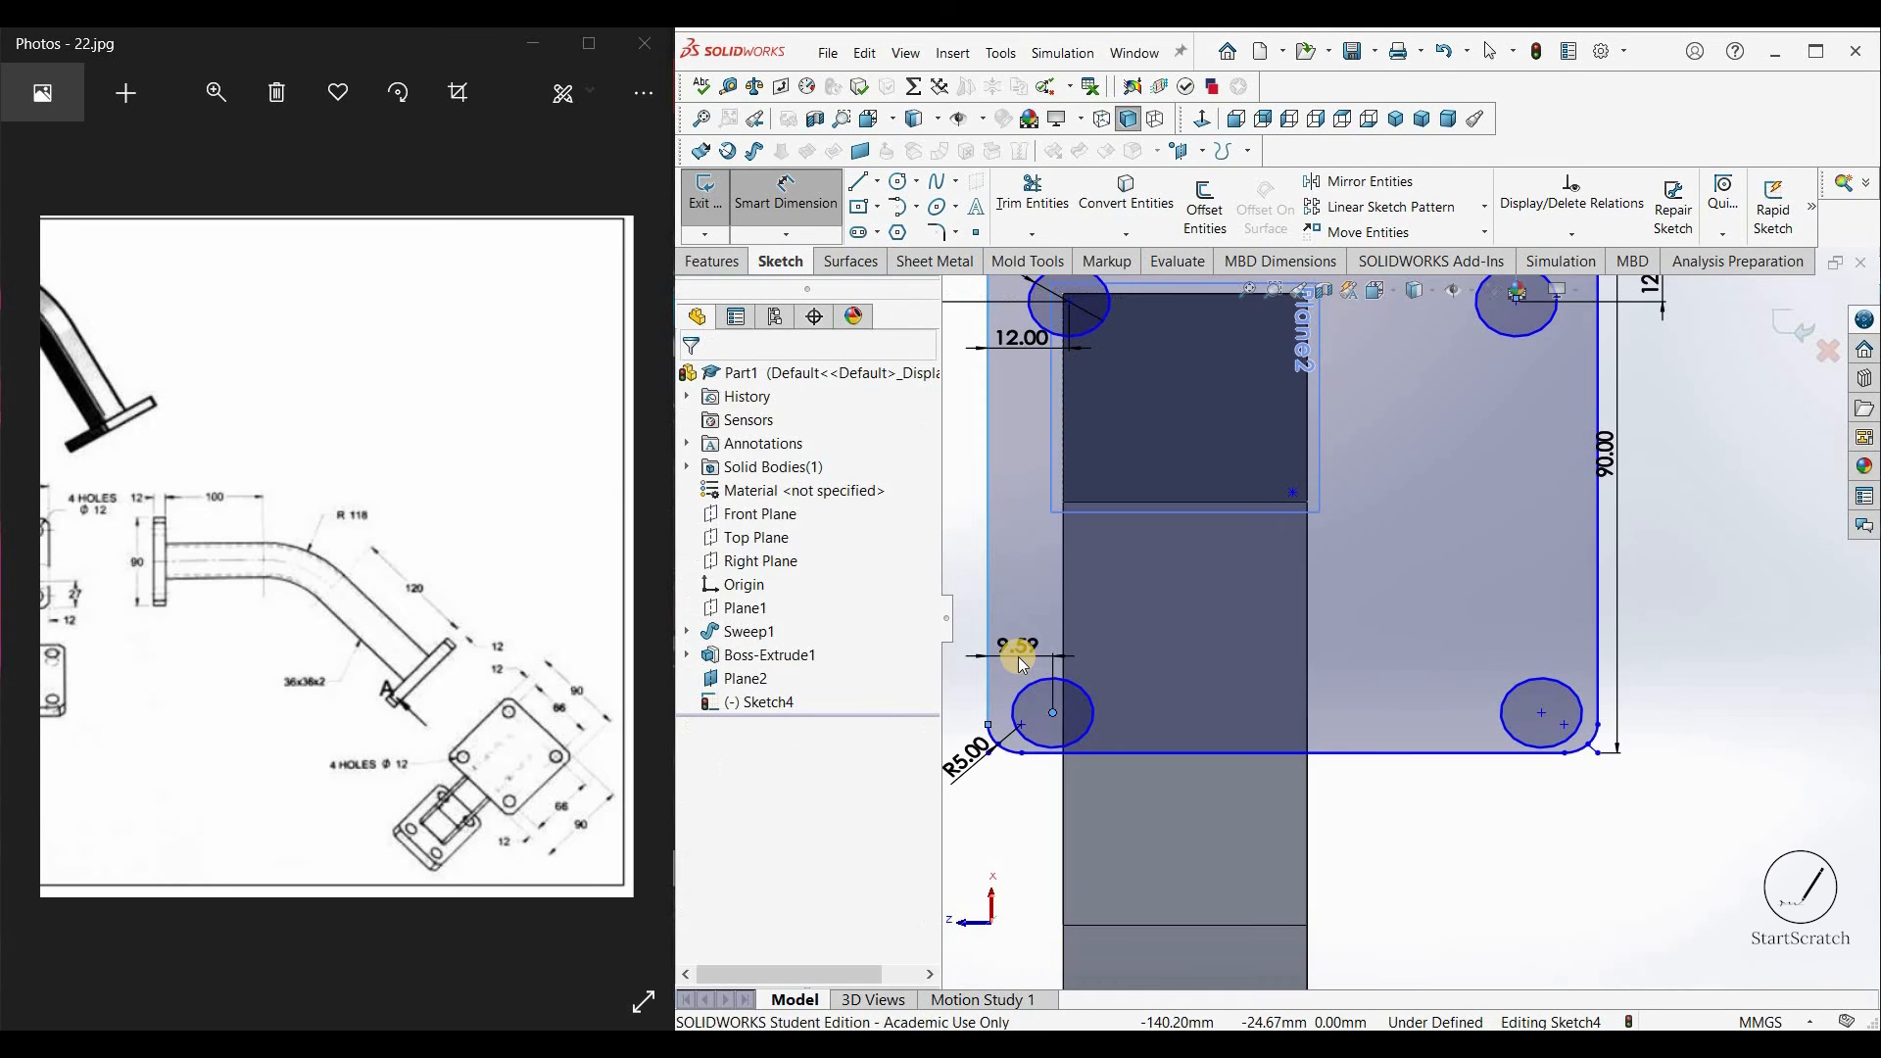
Step: Dimension the lower-left hole center 12 mm from the plate's left edge and 12 mm from its lower edge
left_click(1018, 656)
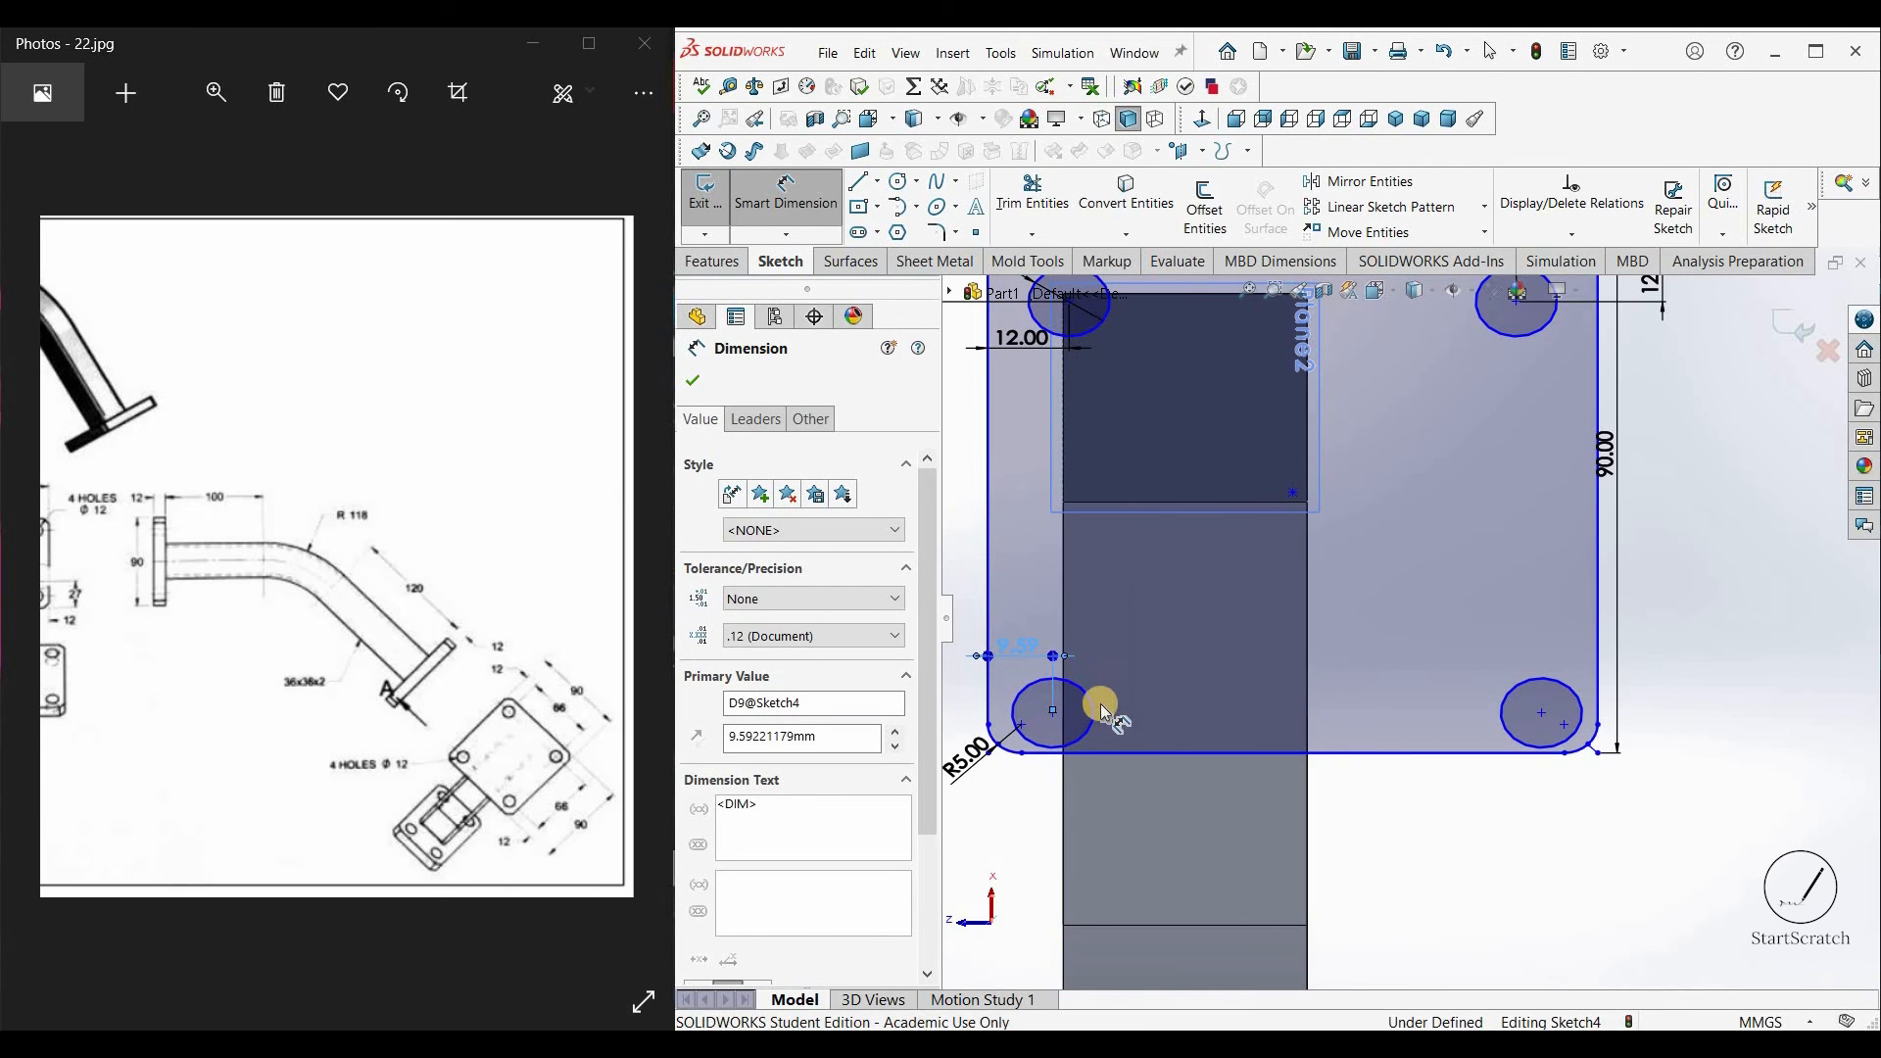
left_click(1119, 747)
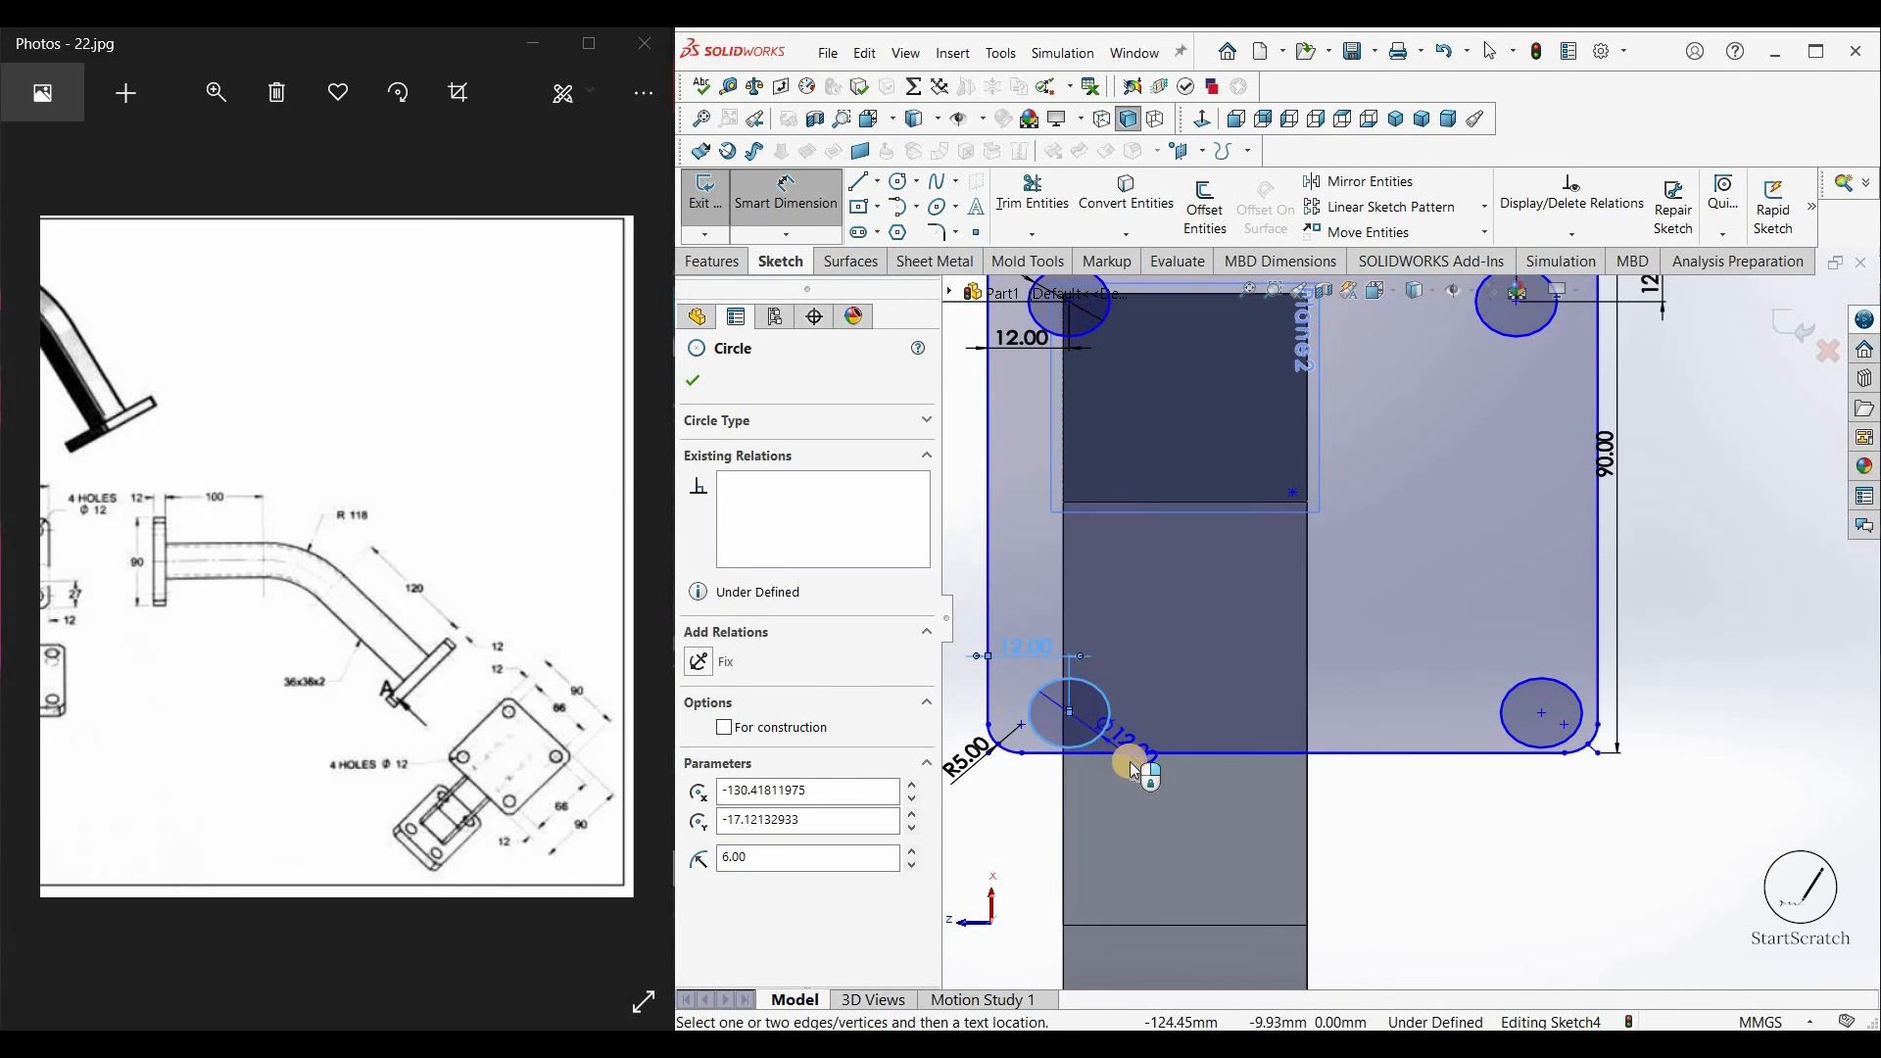
left_click(1136, 721)
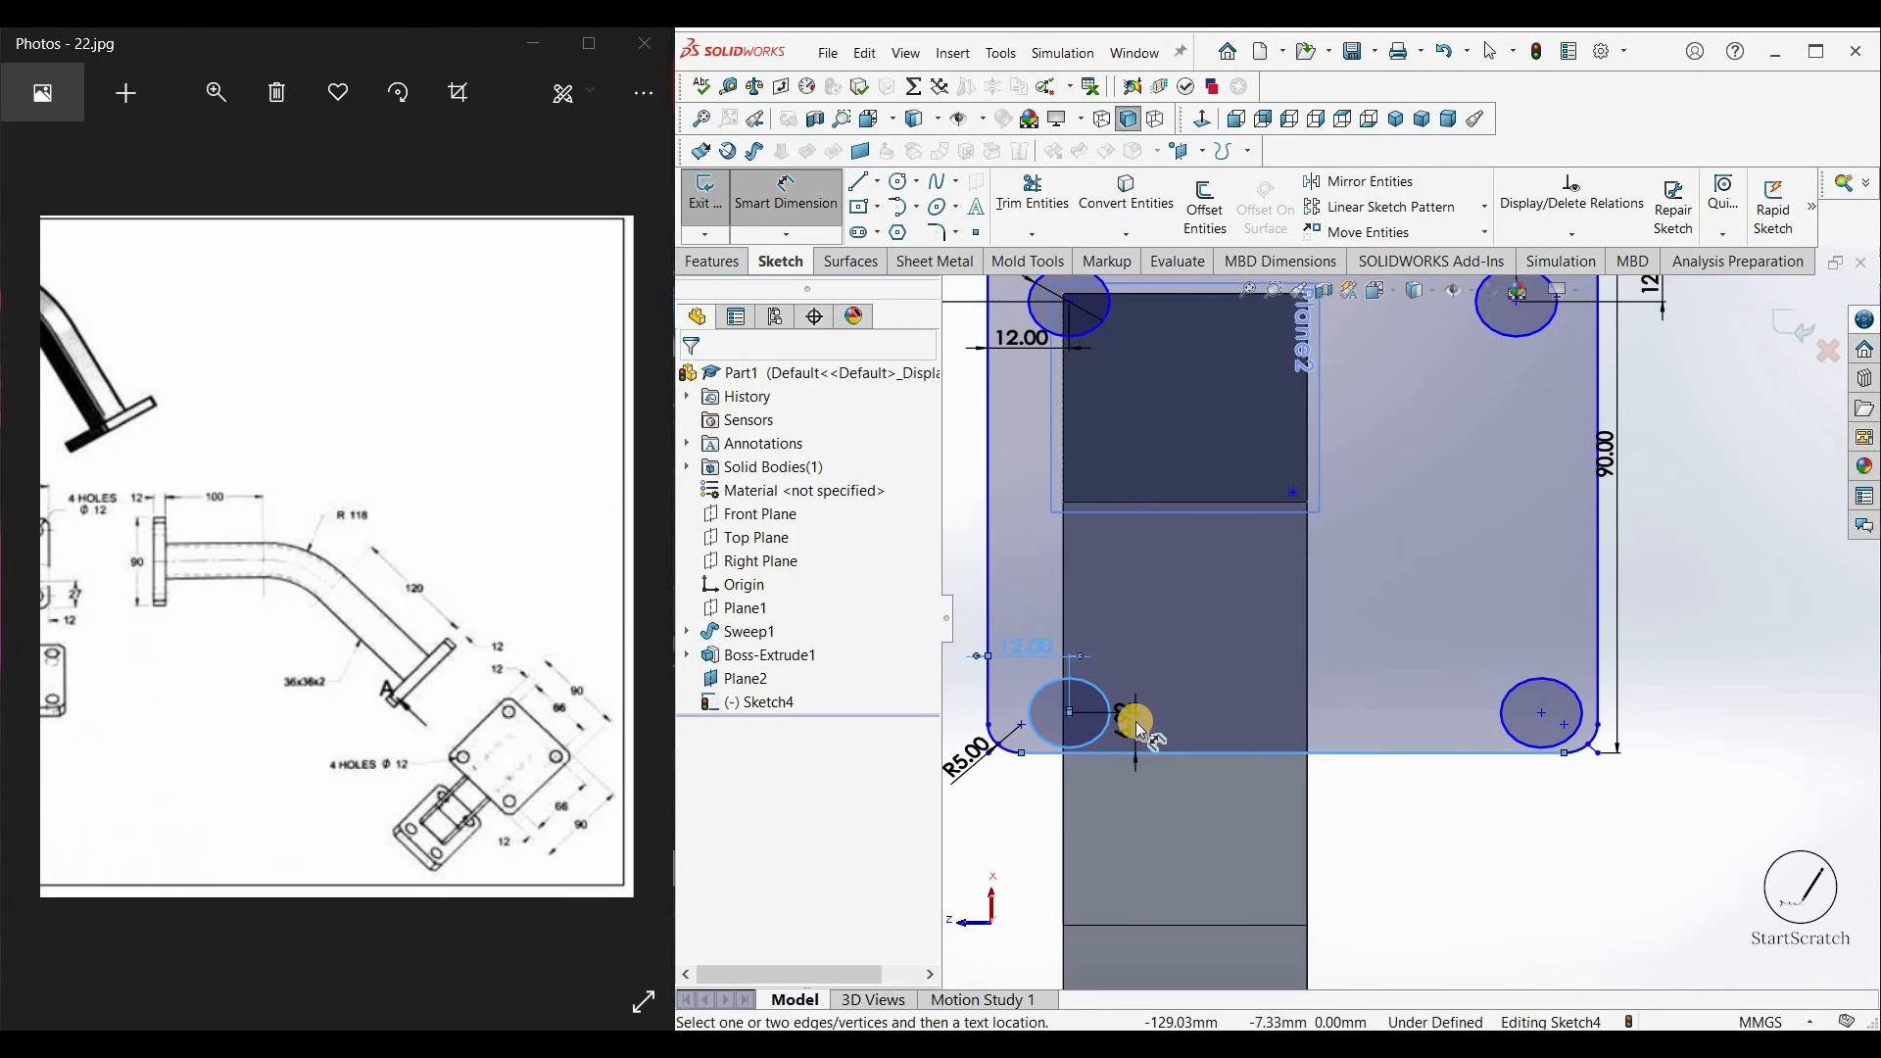
type("12")
key("Return")
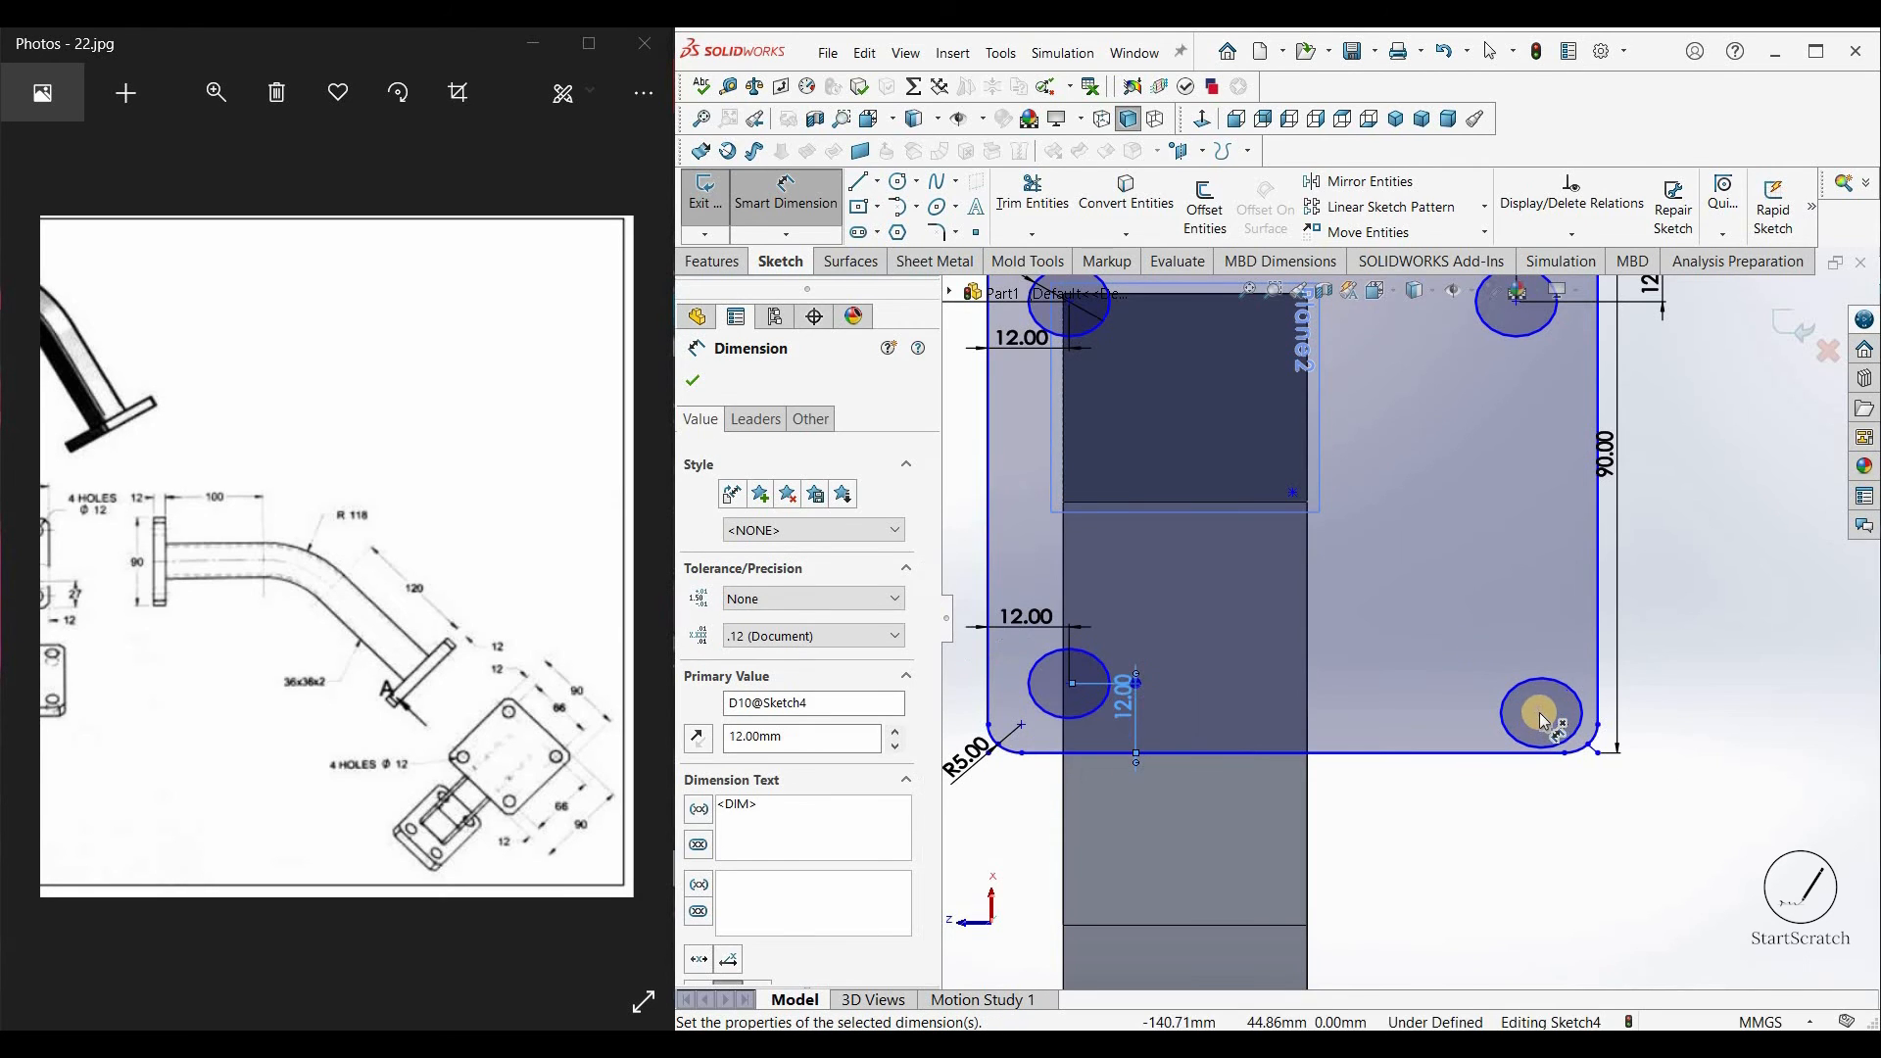
Step: Dimension the lower-right hole center 12 mm from the plate's right edge and 12 mm from its lower edge
left_click(1597, 655)
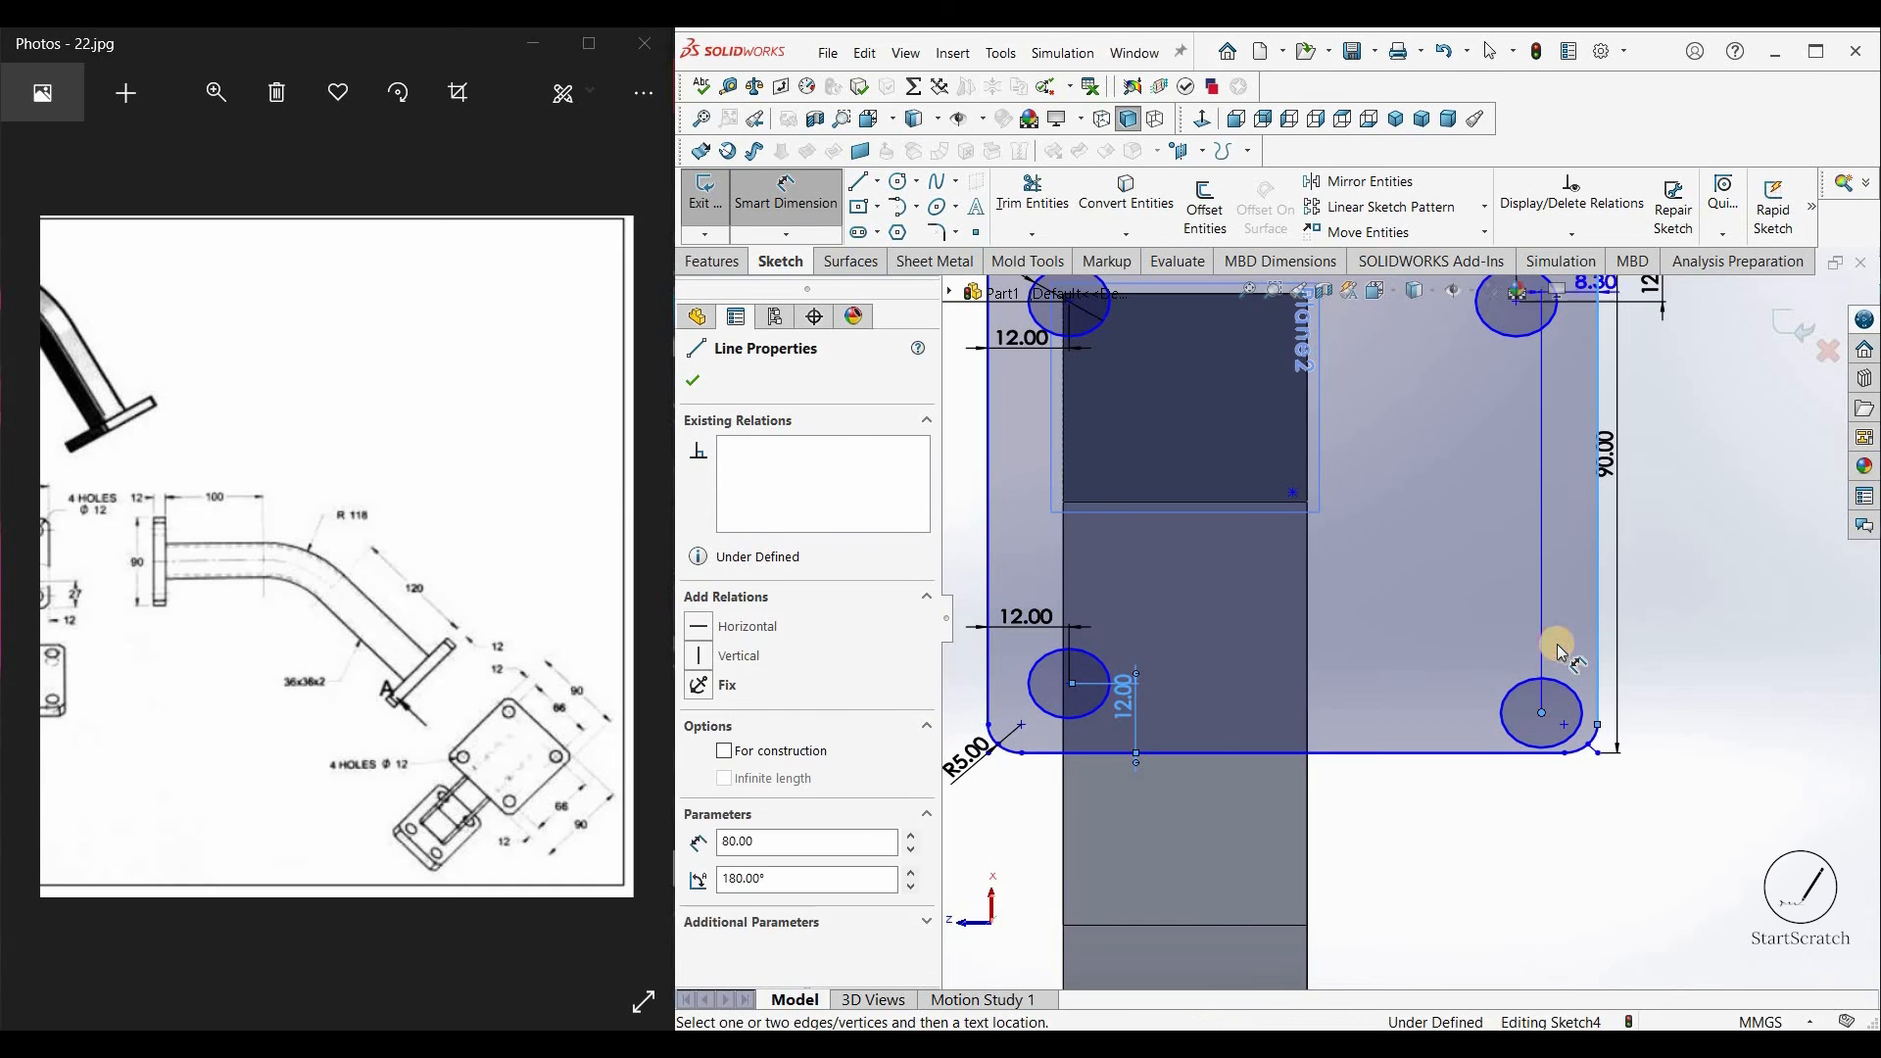
left_click(1556, 645)
type("12")
key("Return")
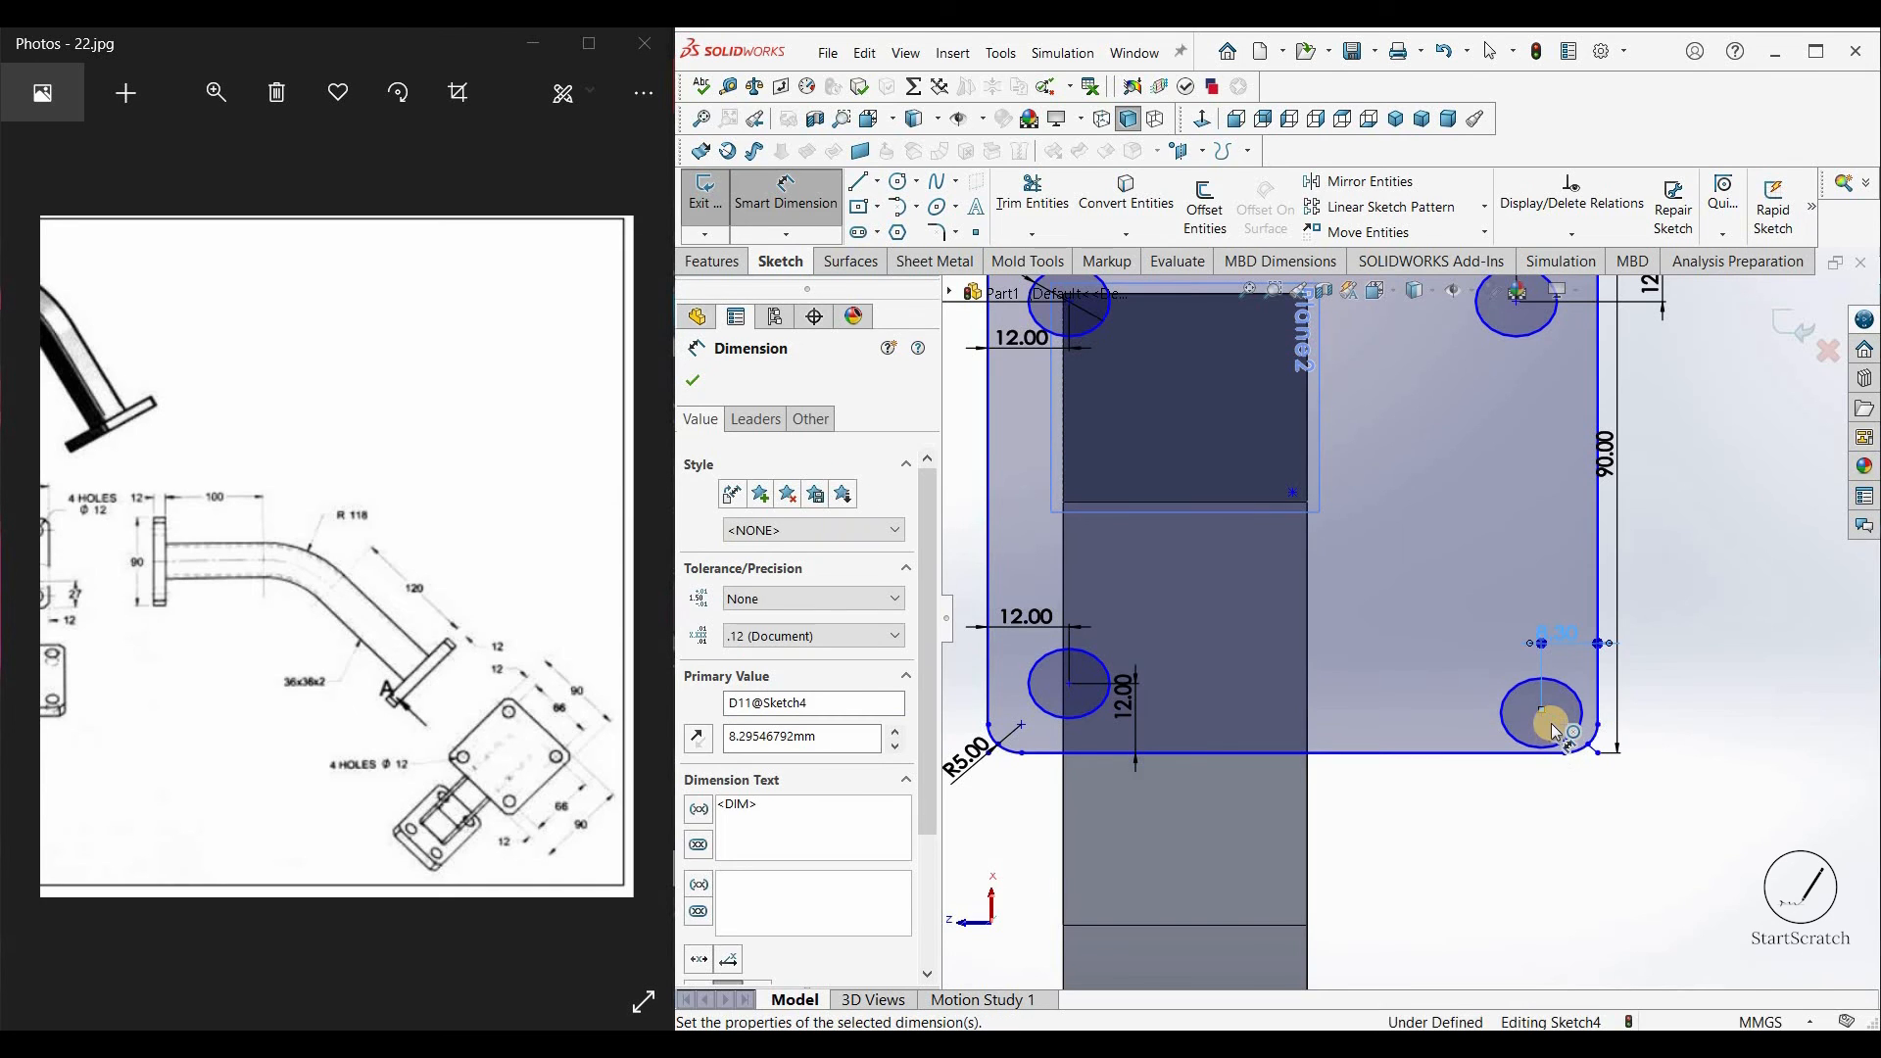
left_click(1543, 759)
left_click(1571, 752)
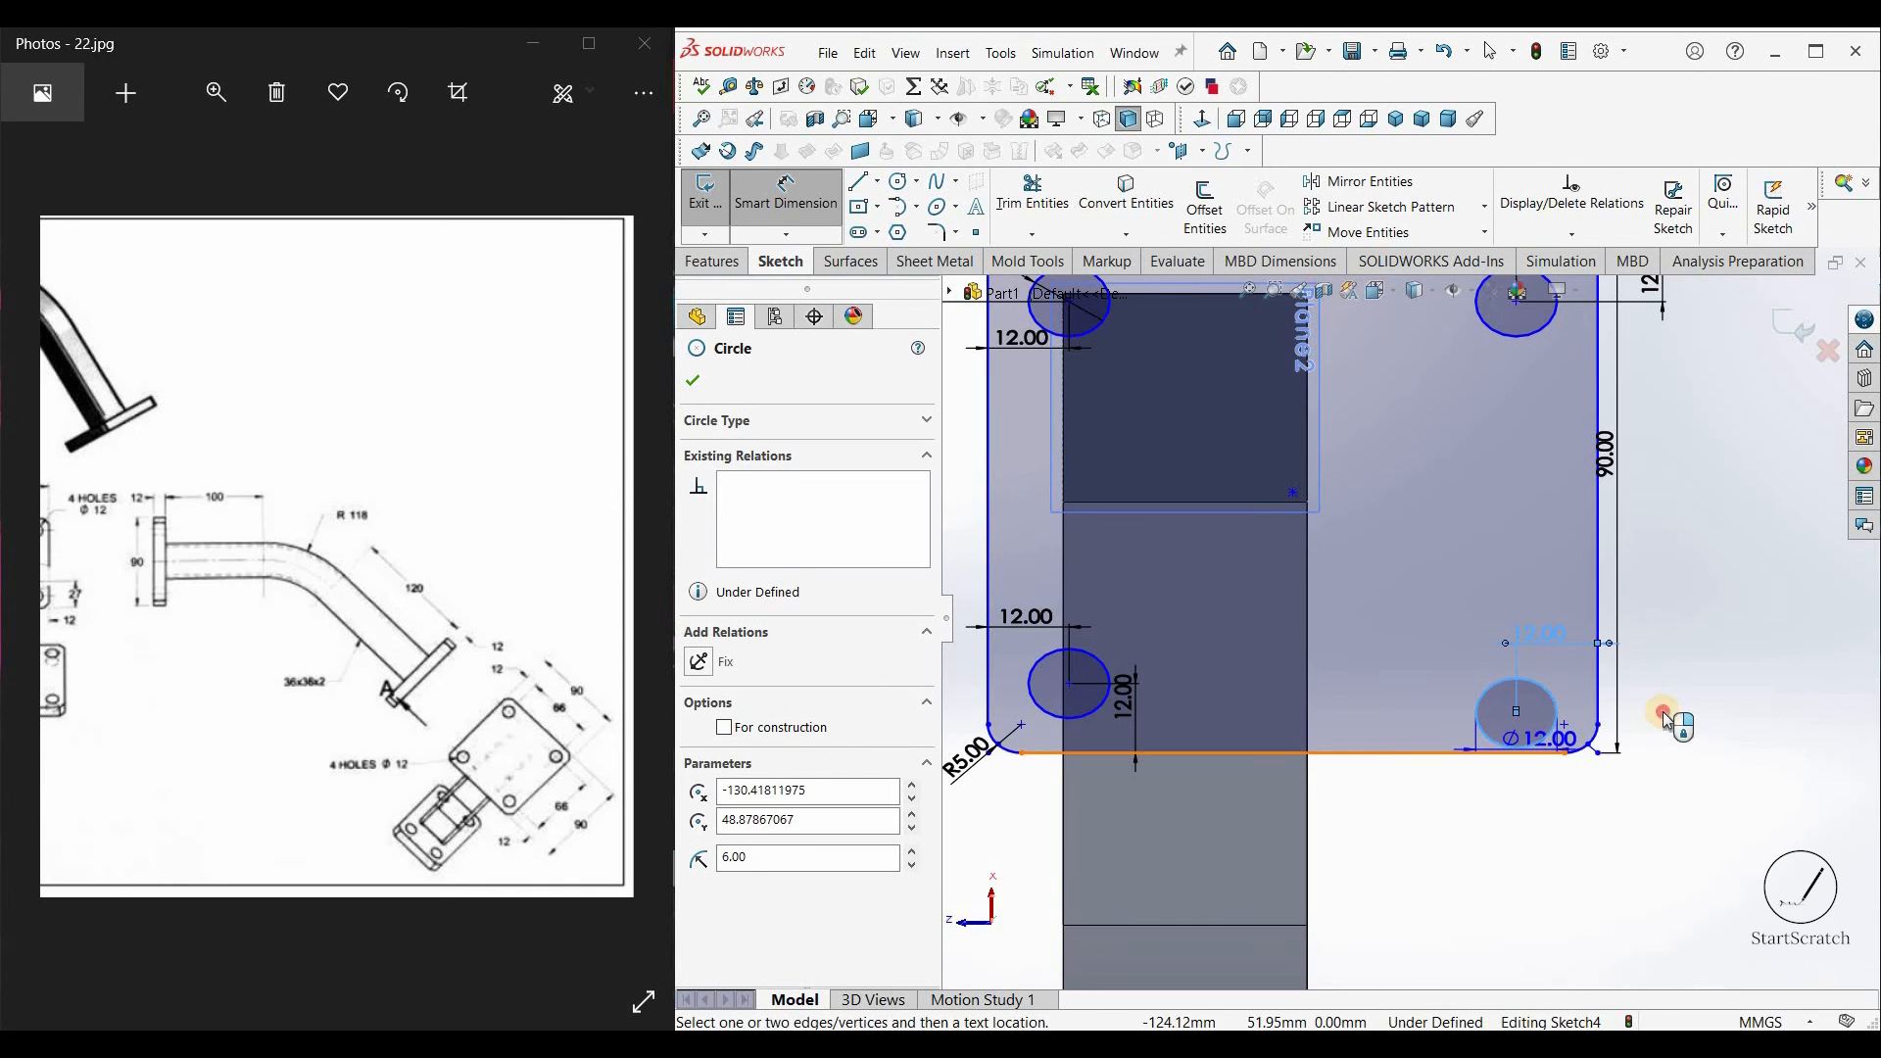
left_click(1662, 715)
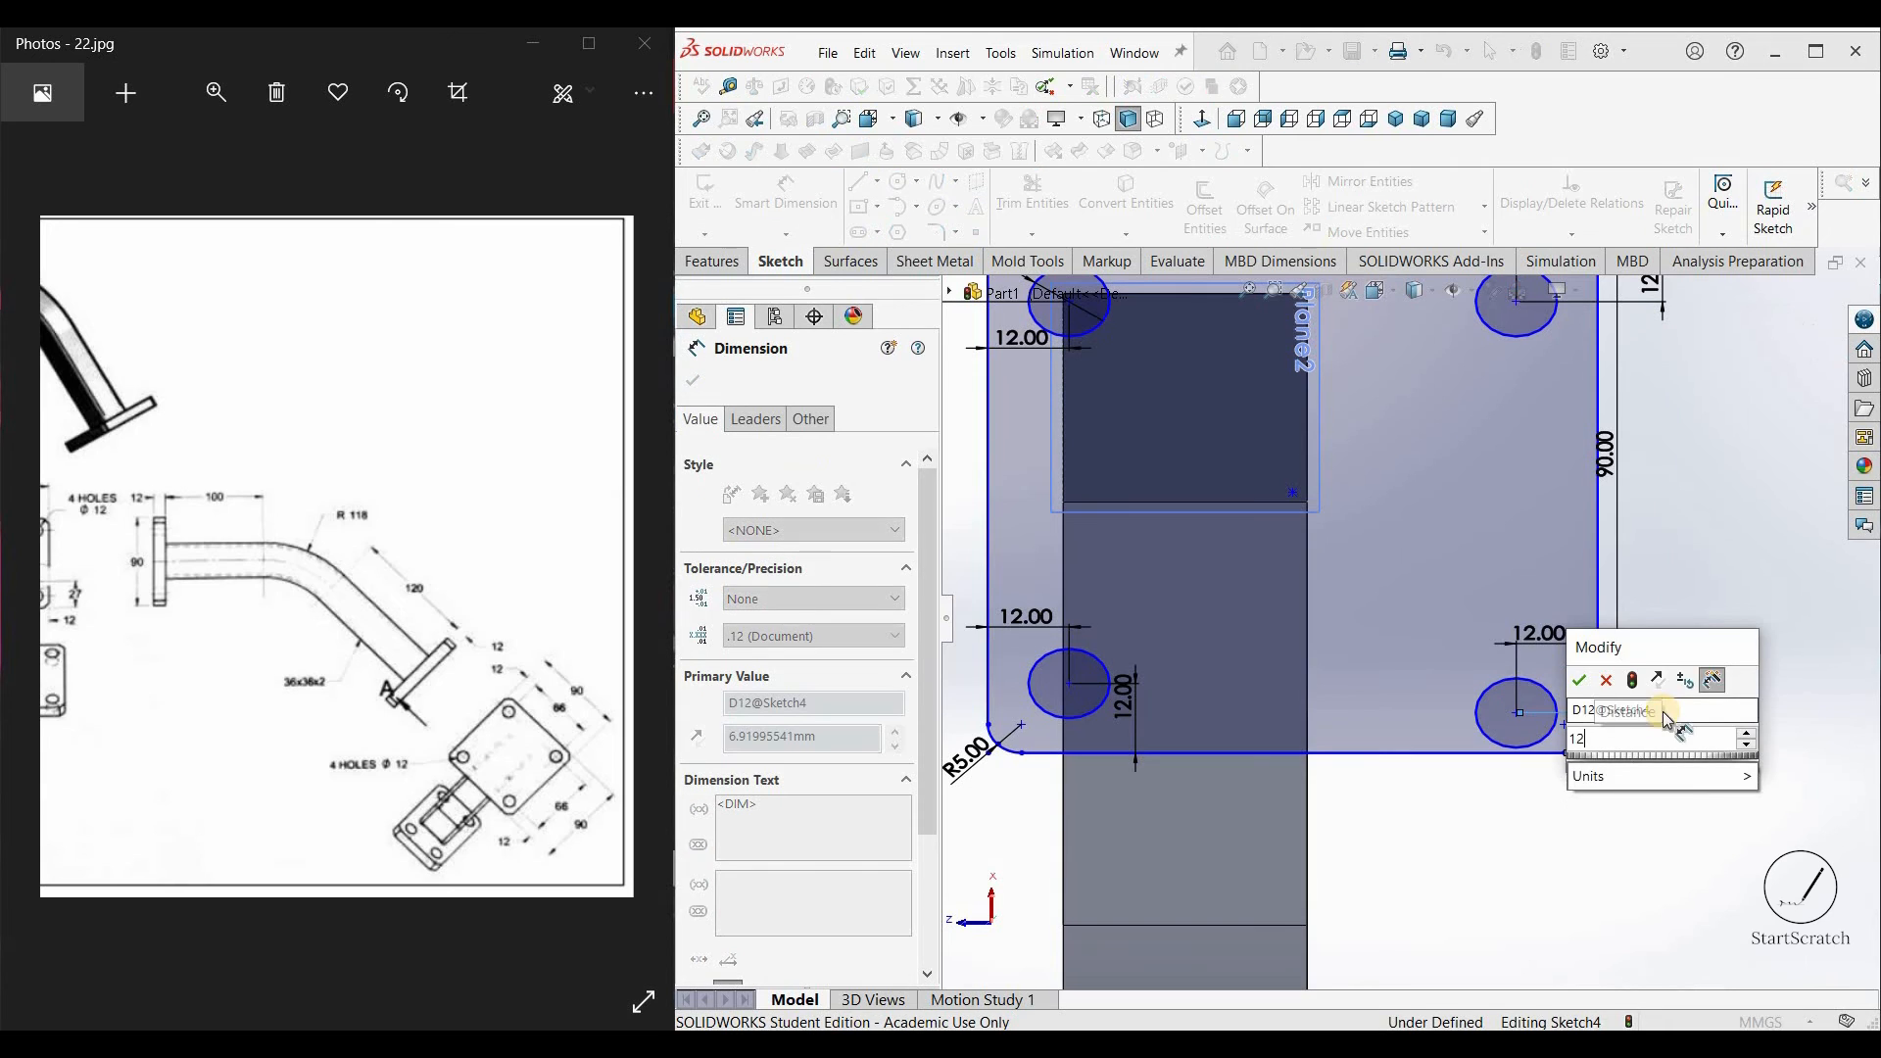
type("12")
key("Return")
left_click(703, 385)
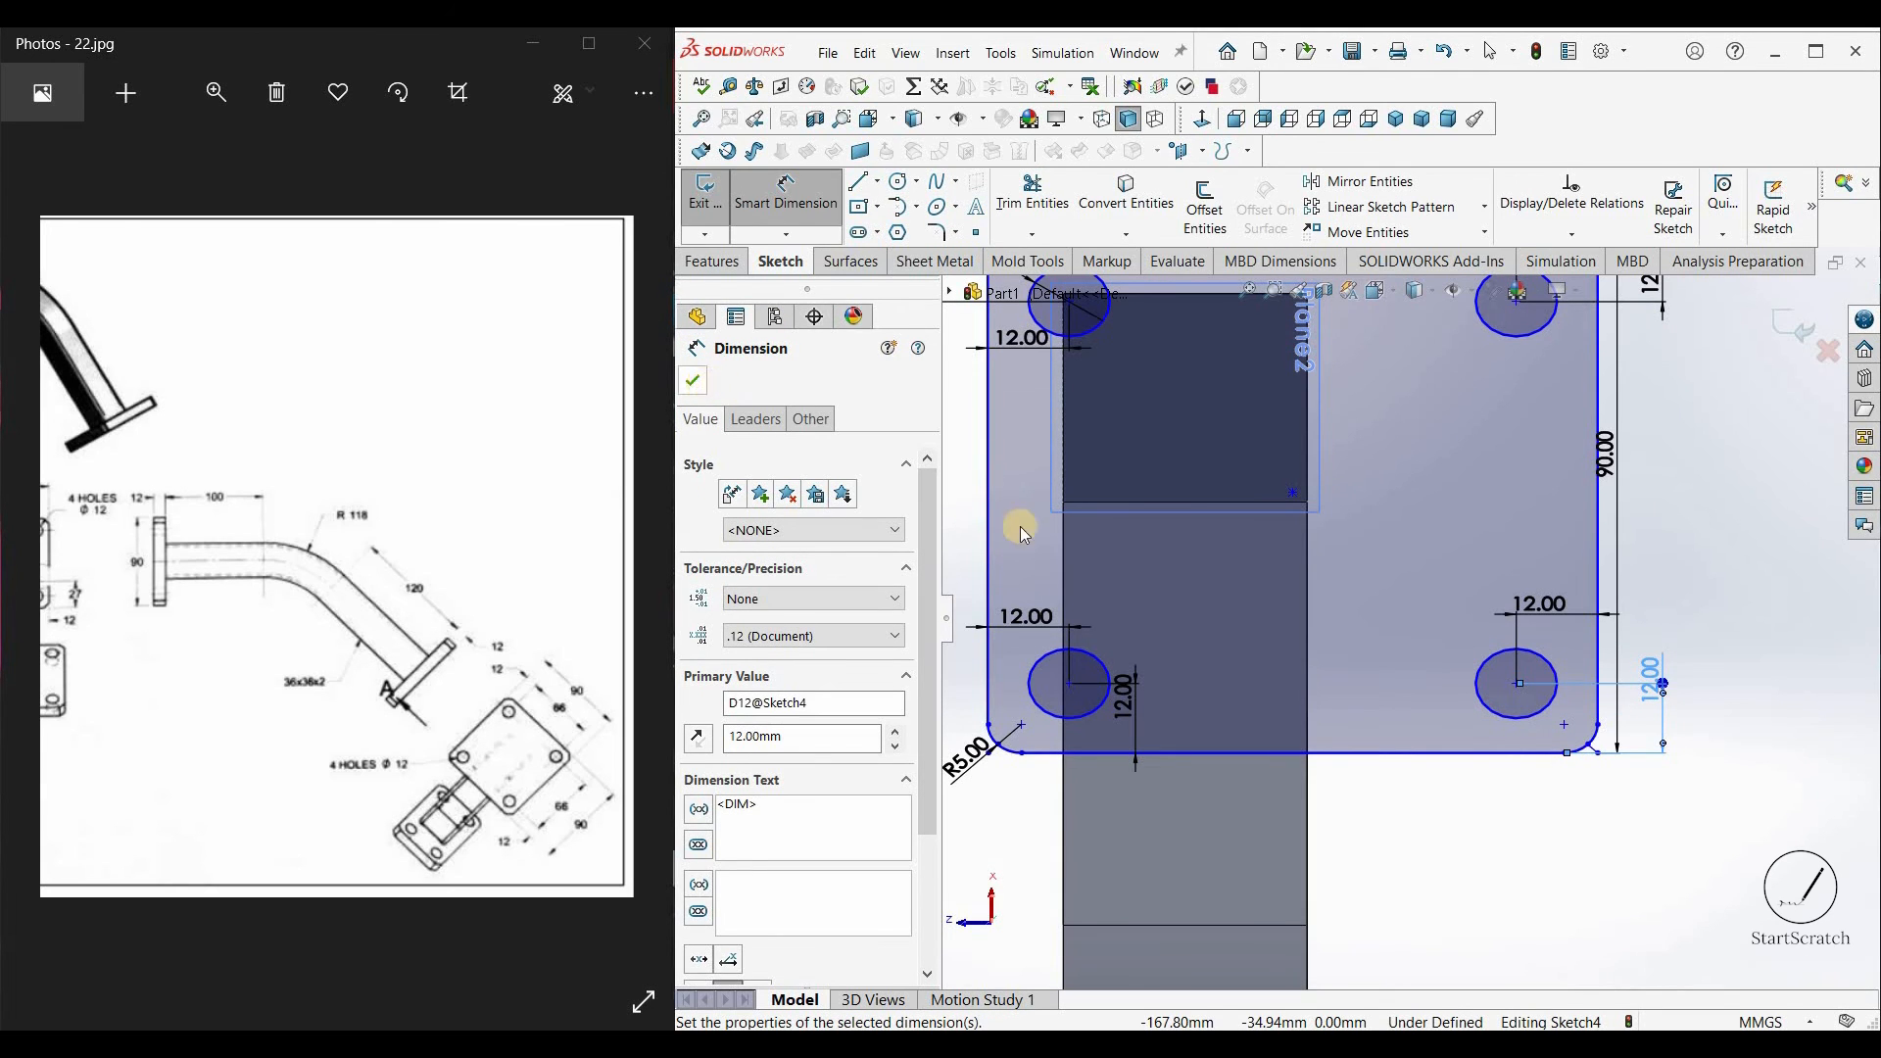
key("Escape")
Step: Move the plate sketch by its center point so the plate is centered on the square tube's end
scroll(1373, 615, "up", 4)
scroll(1343, 617, "down", 3)
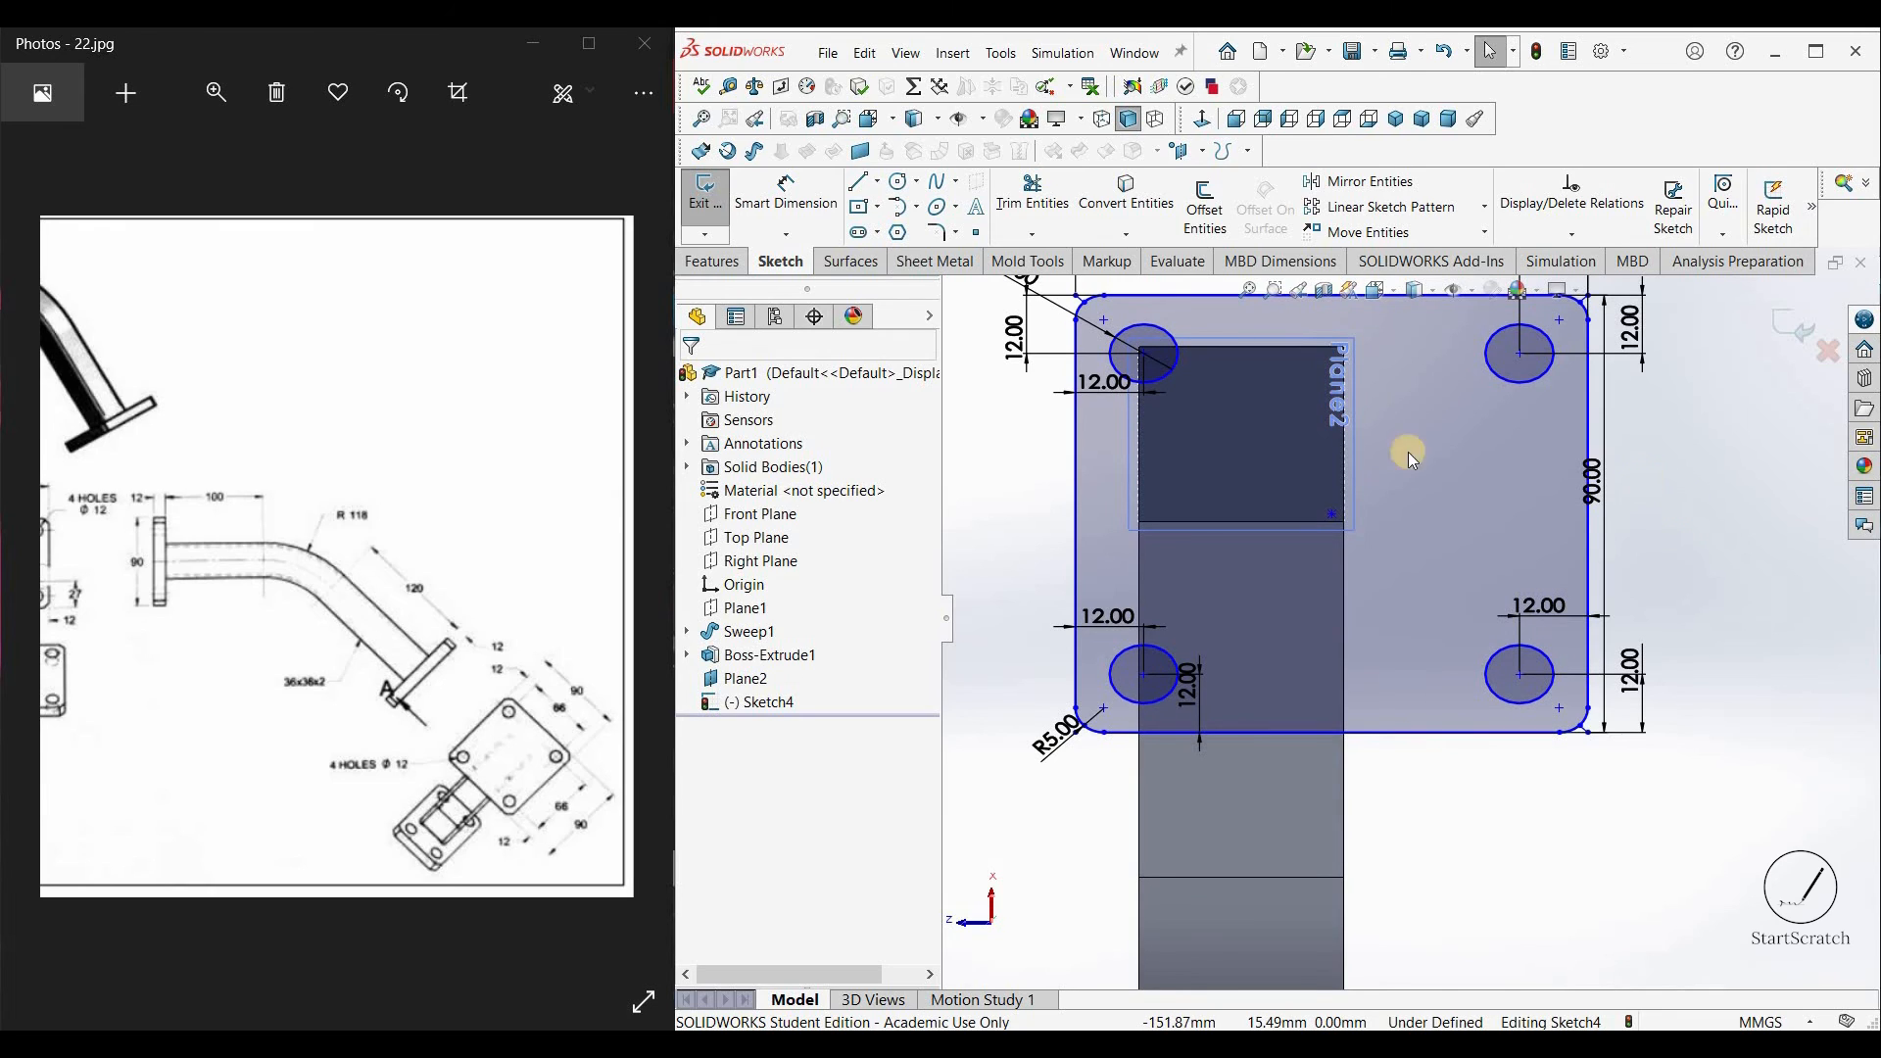
left_click_drag(1331, 513, 1326, 497)
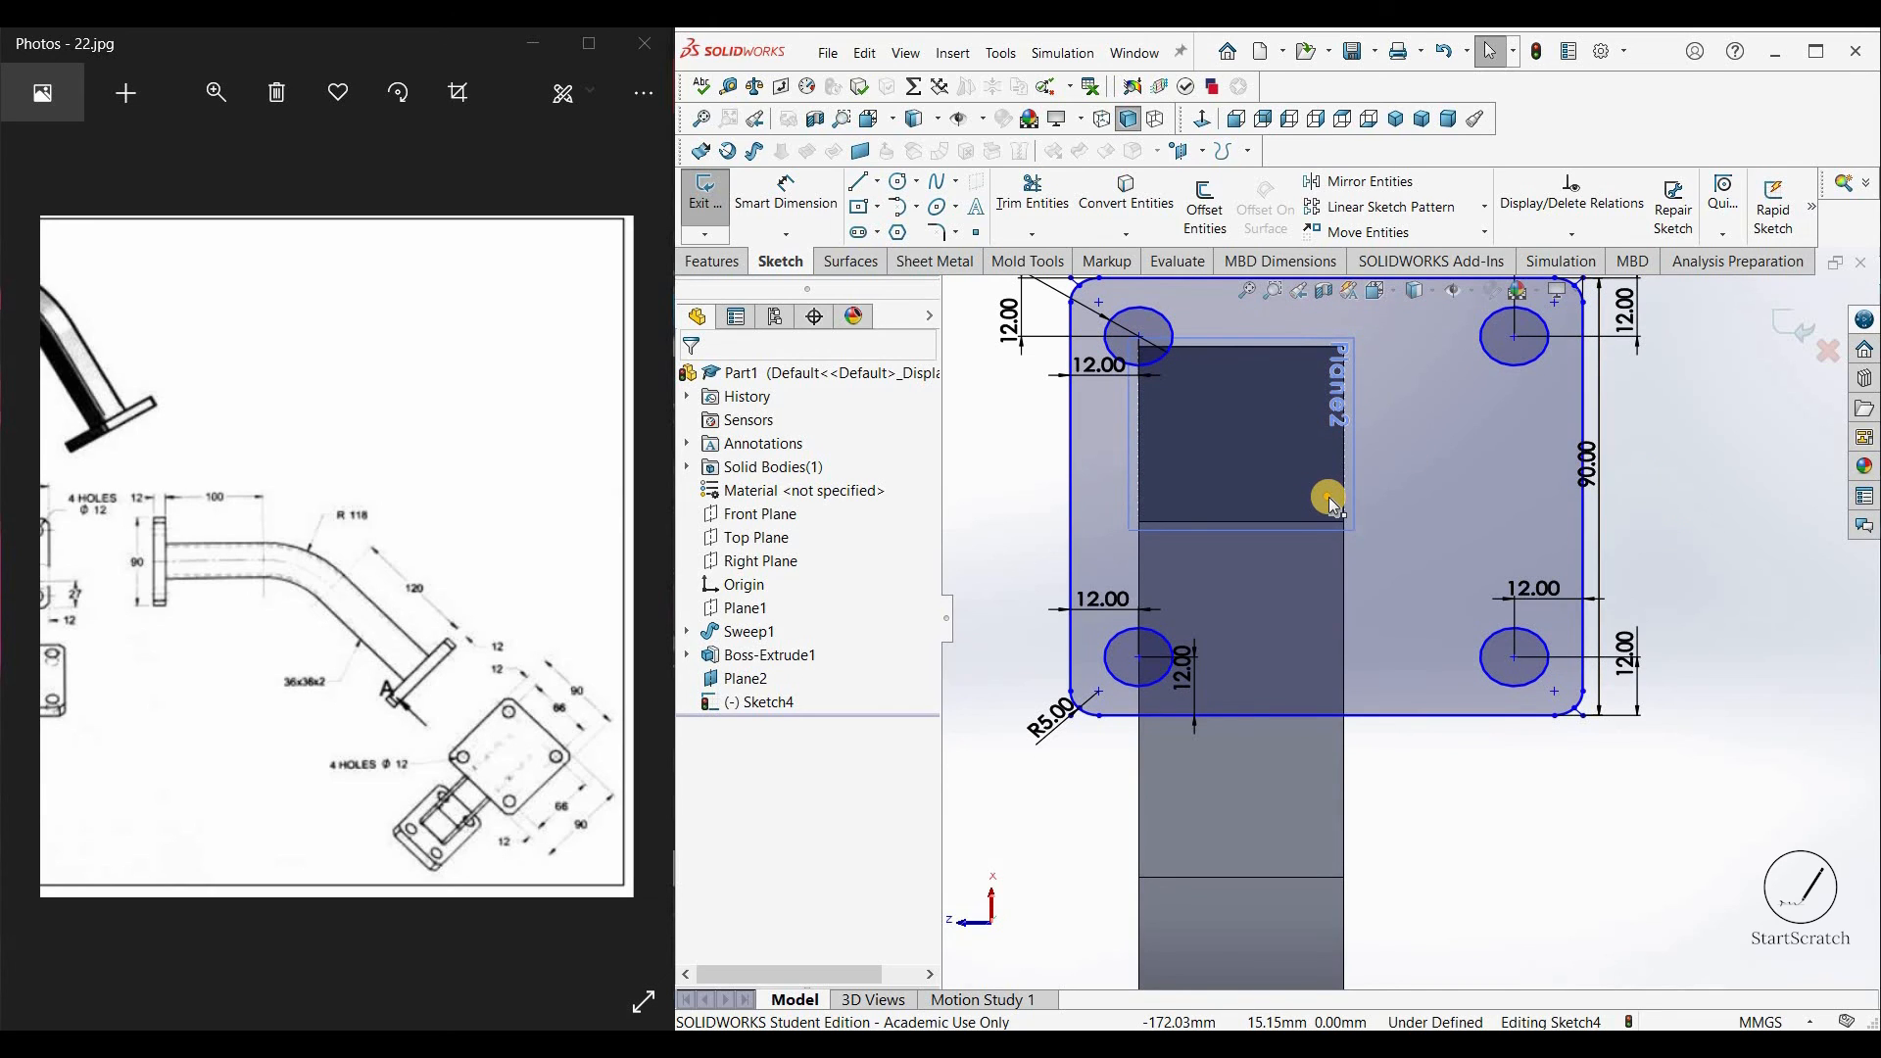
left_click_drag(1149, 438, 1242, 433)
scroll(1419, 405, "up", 2)
scroll(1419, 405, "up", 2)
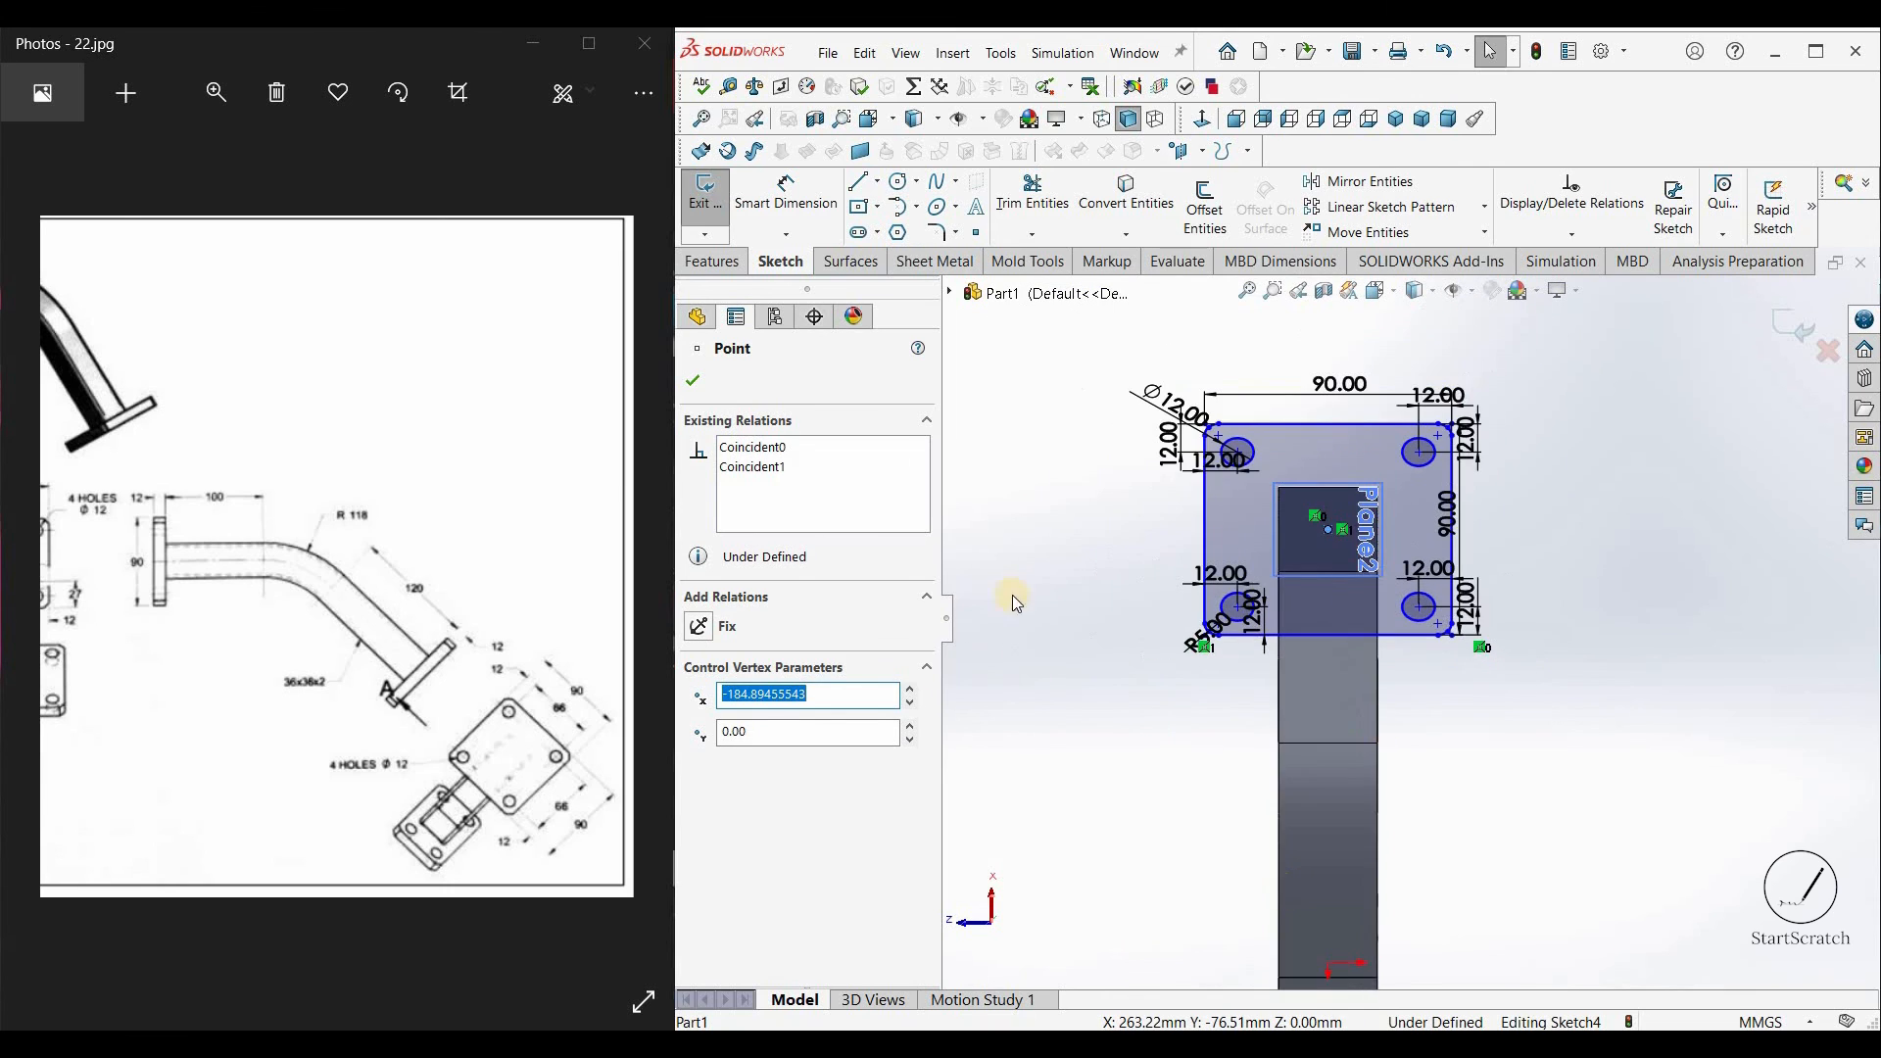
Step: Try to dimension the center distance between the two upper holes of the plate sketch
scroll(1013, 596, "down", 3)
left_click(784, 202)
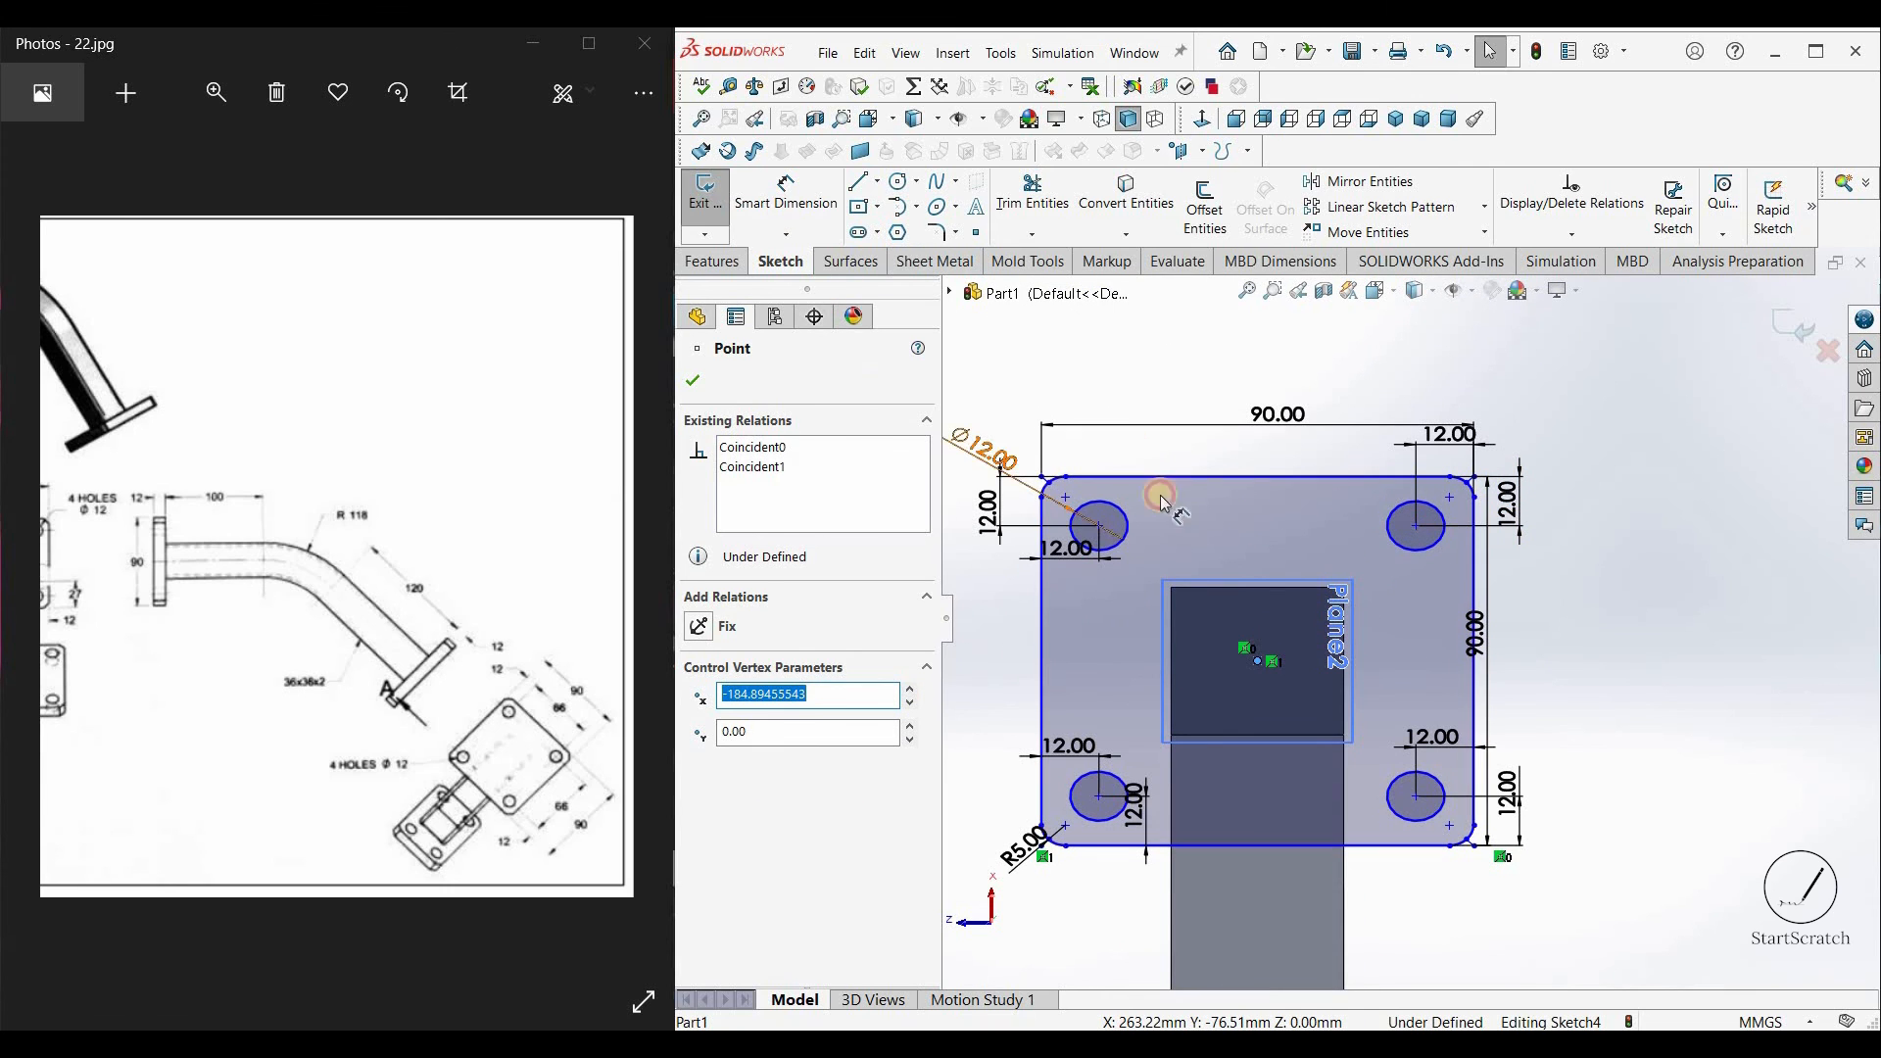
left_click(1098, 526)
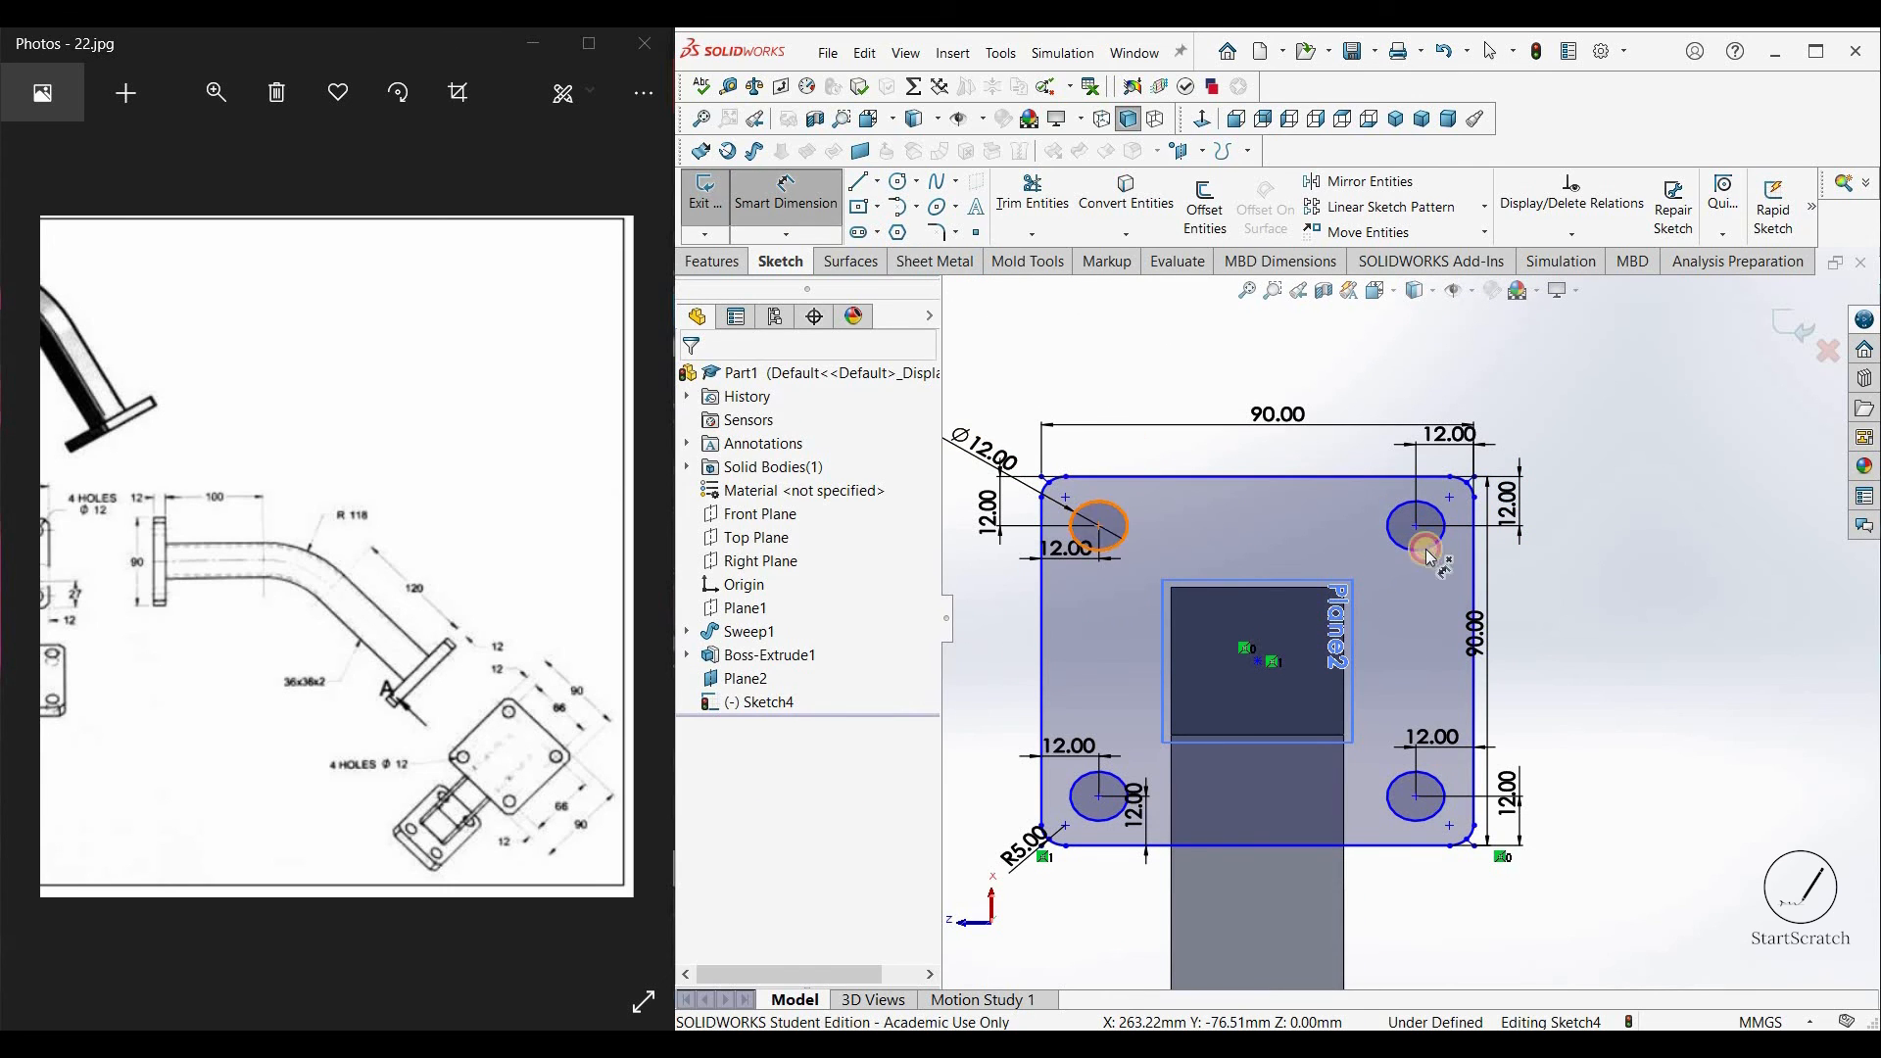
left_click(1287, 390)
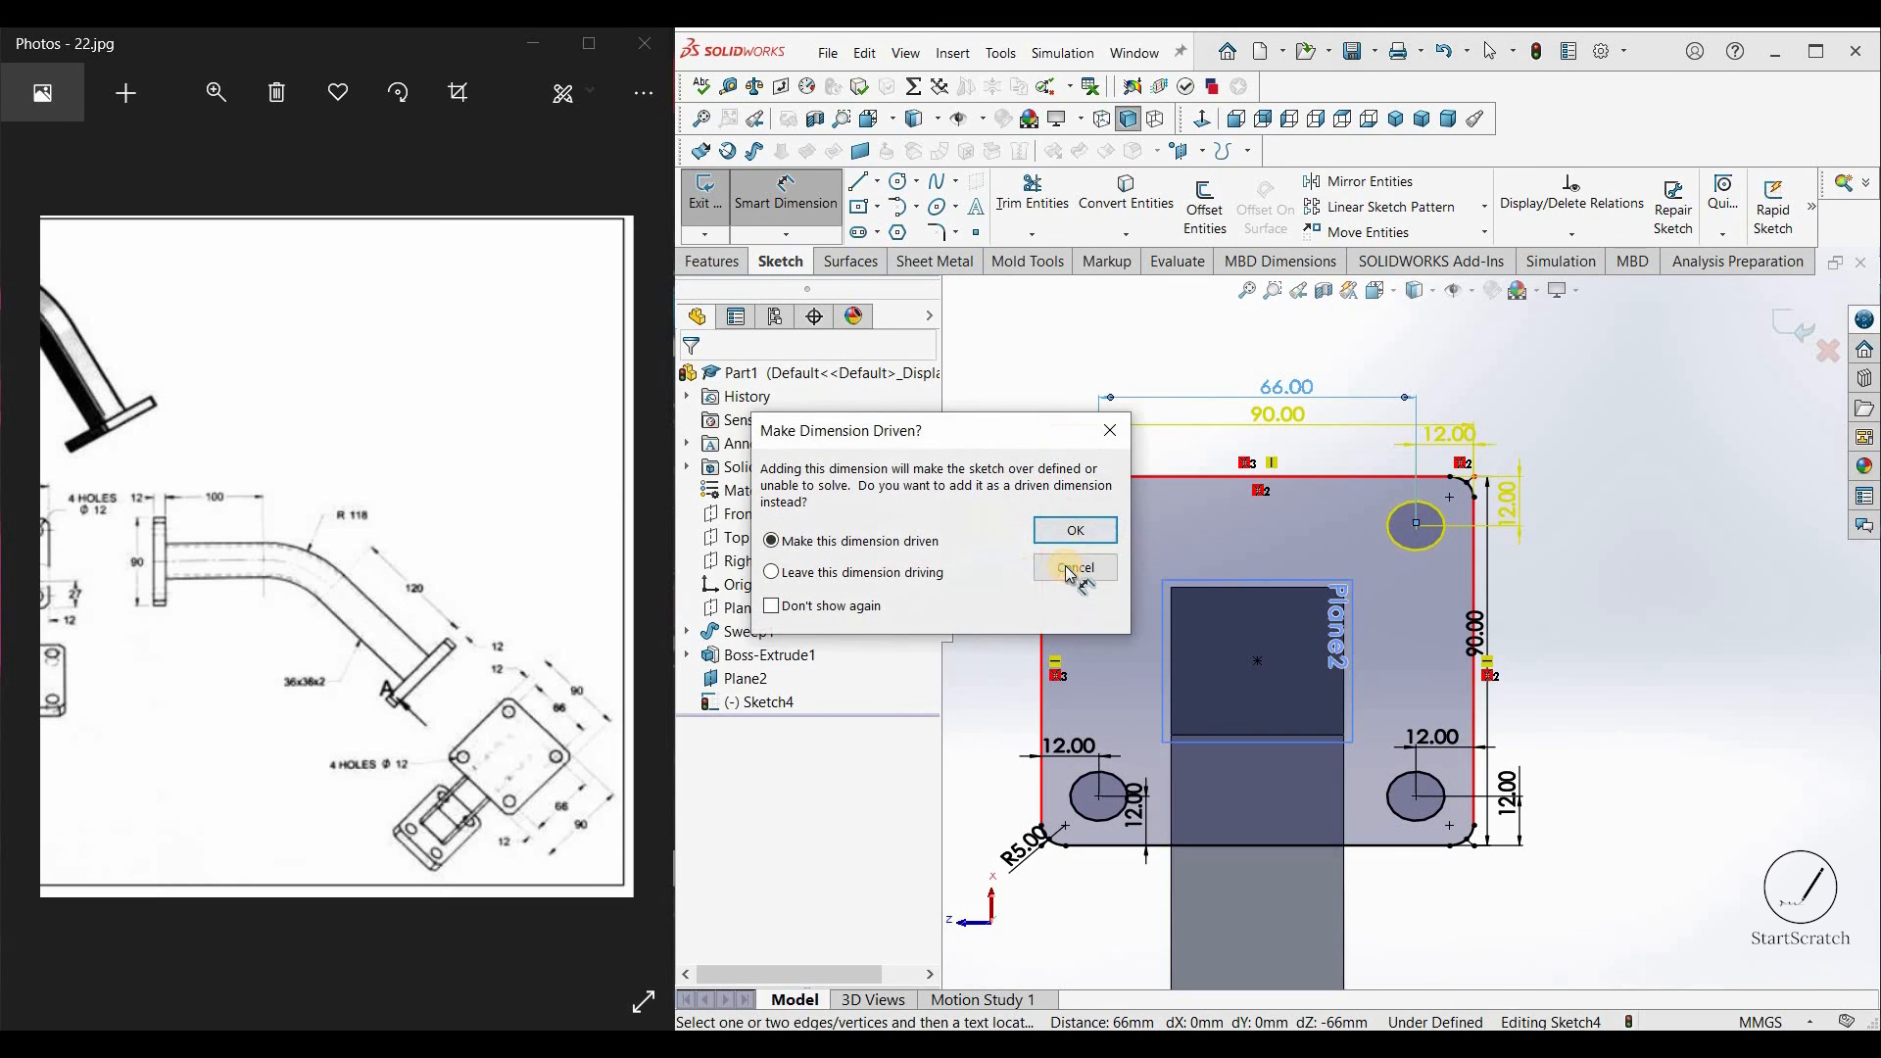
left_click(1071, 529)
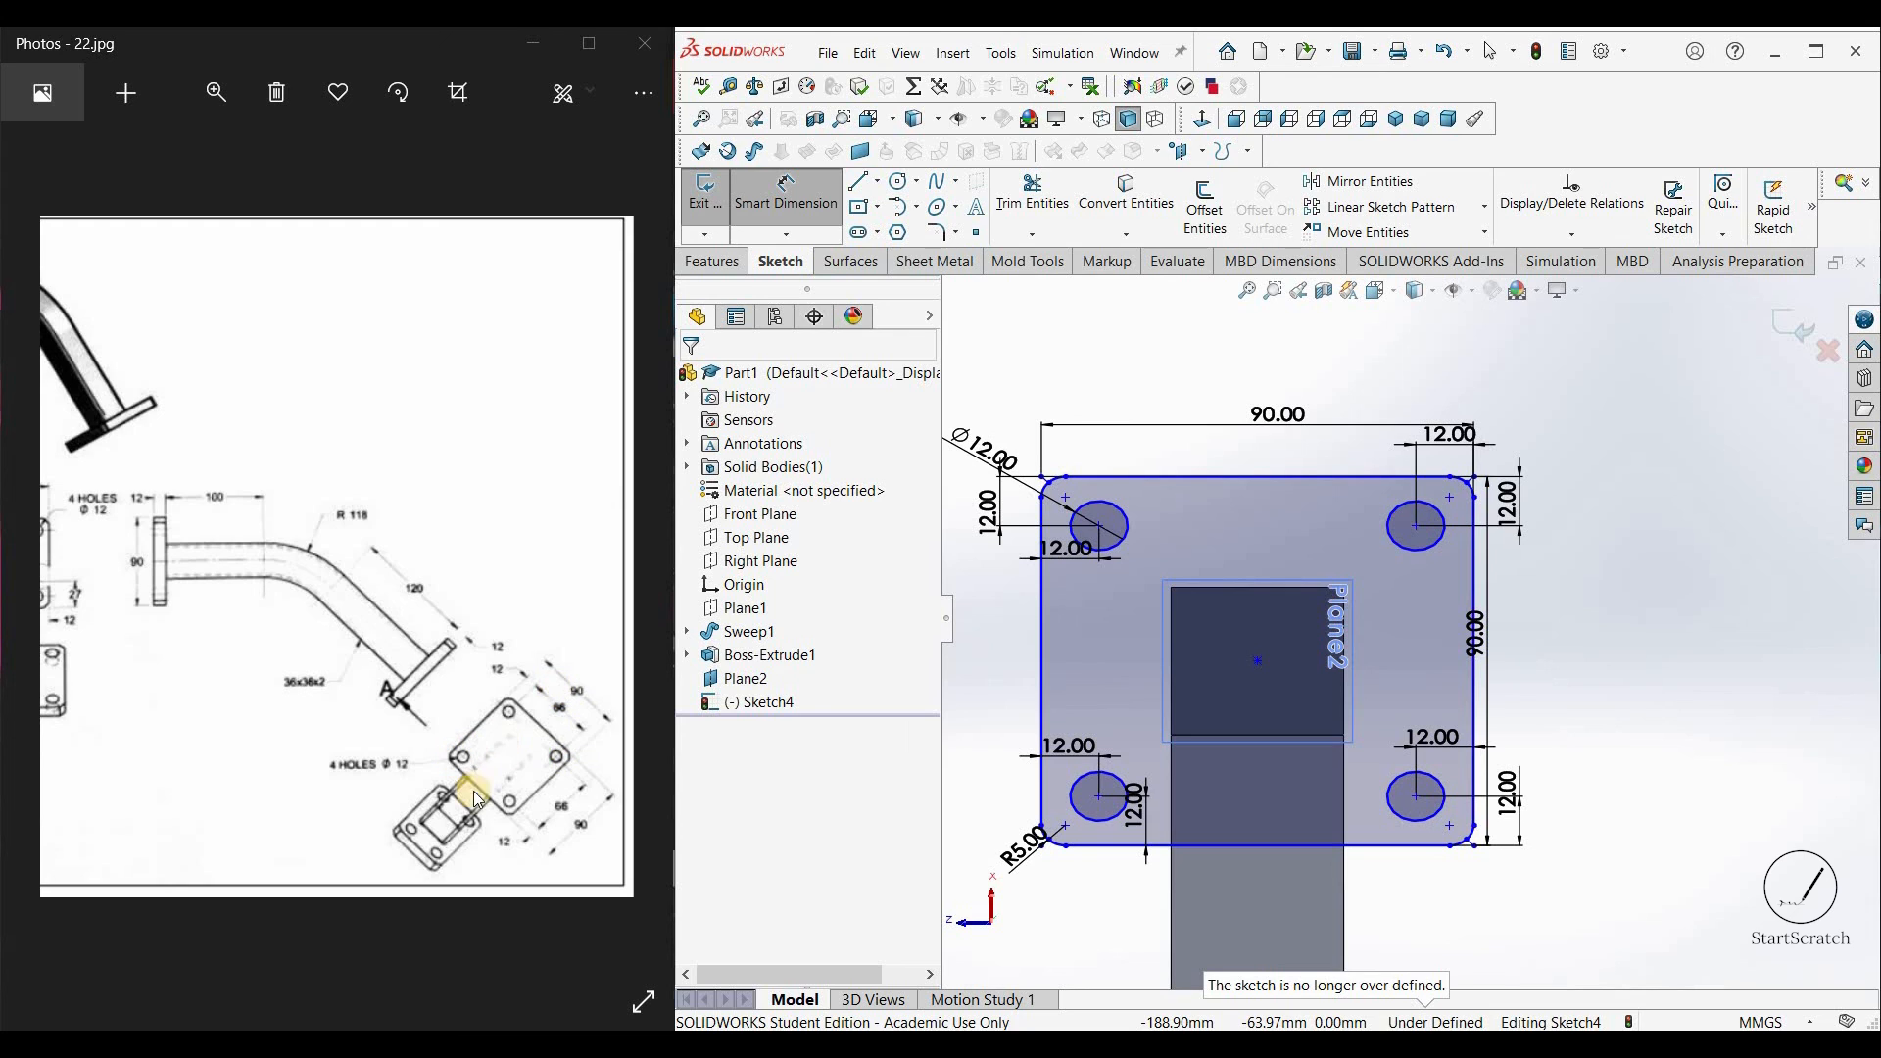
Step: Extrude the second plate sketch as a 12 mm blind boss merged with the tube
left_click(744, 255)
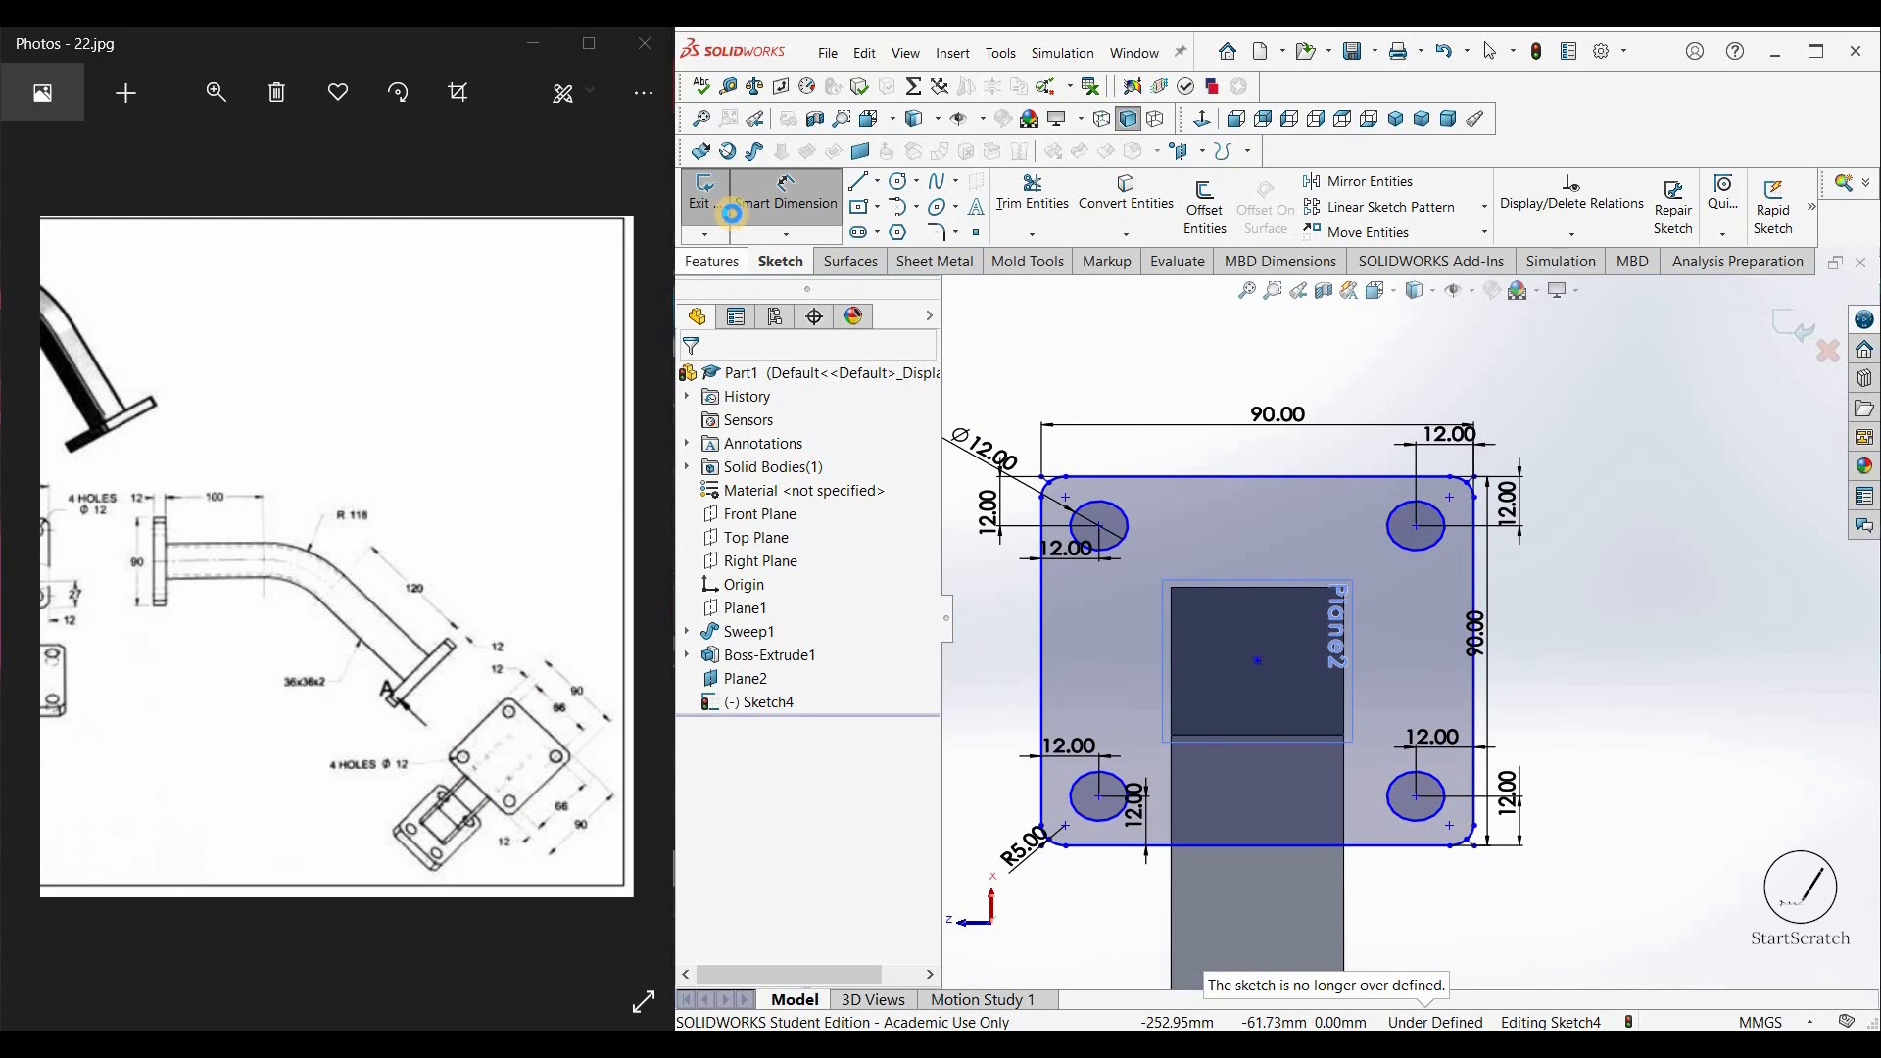
left_click(715, 205)
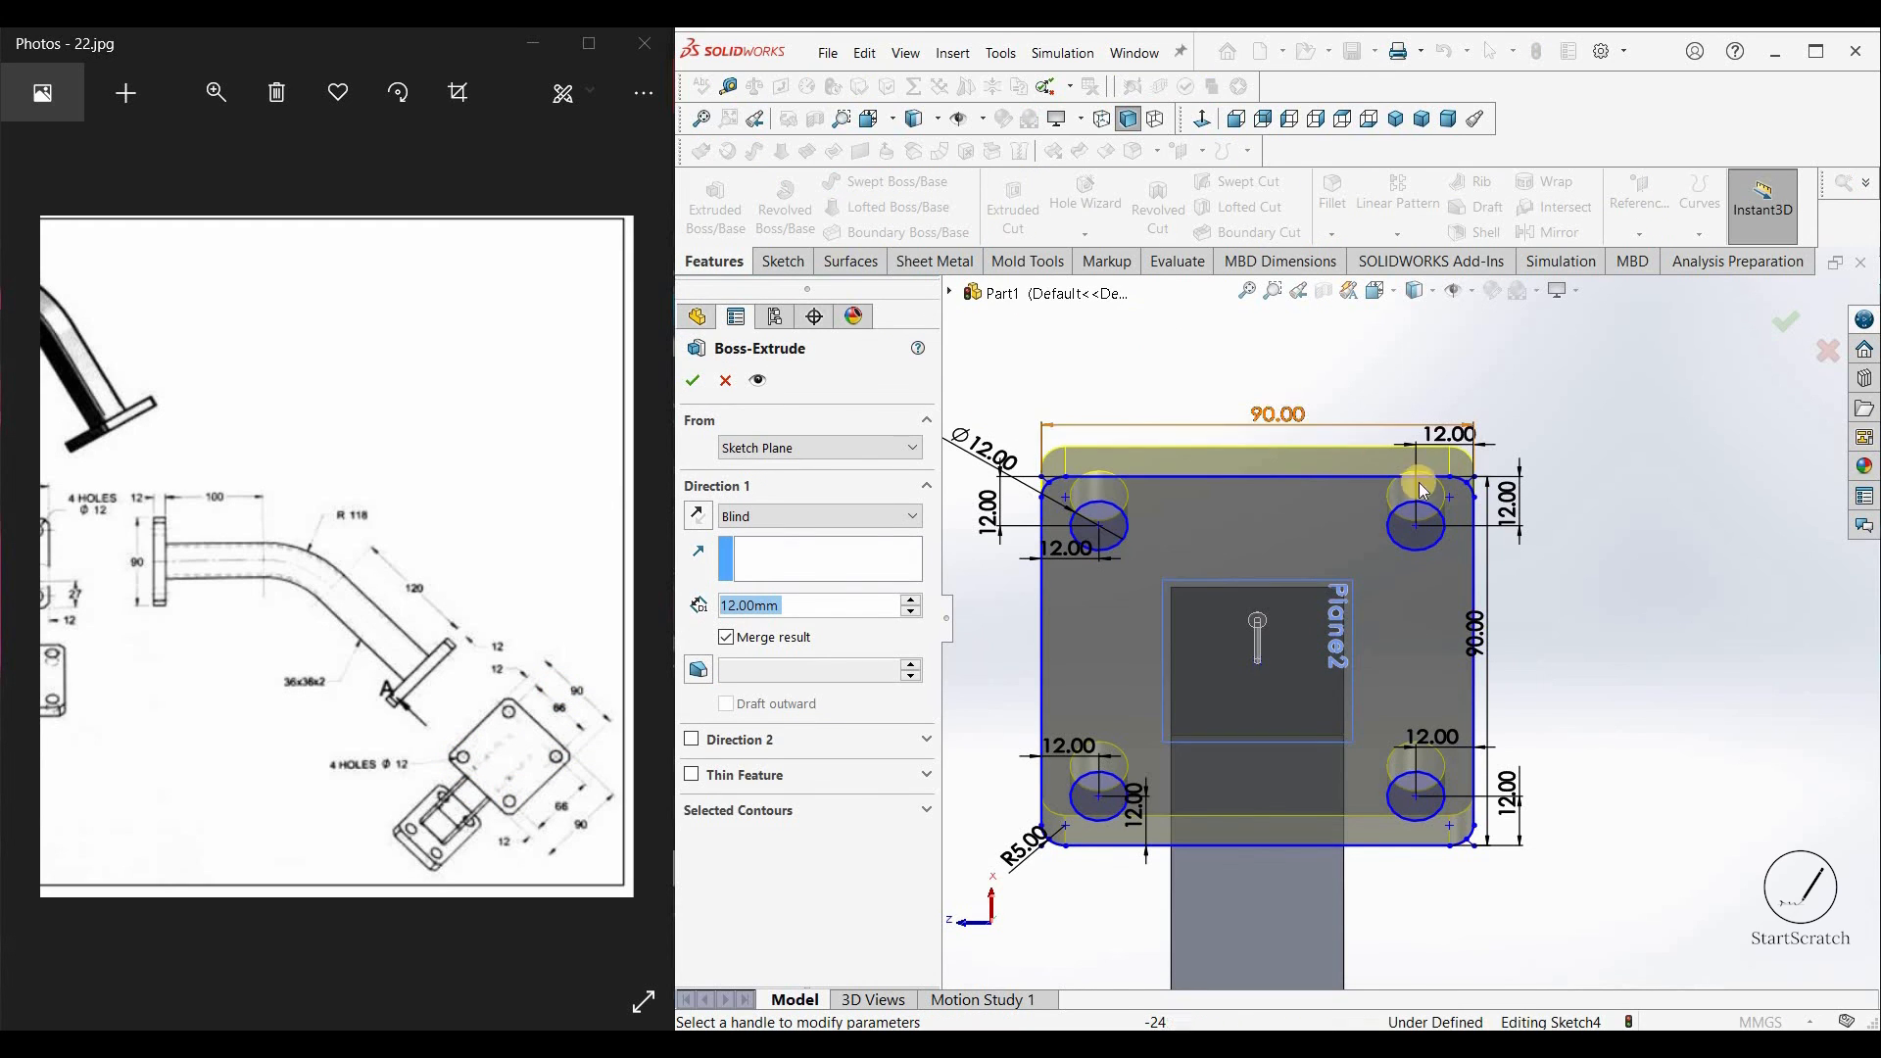
scroll(1540, 497, "up", 2)
middle_click_drag(1385, 523, 802, 611)
left_click(696, 382)
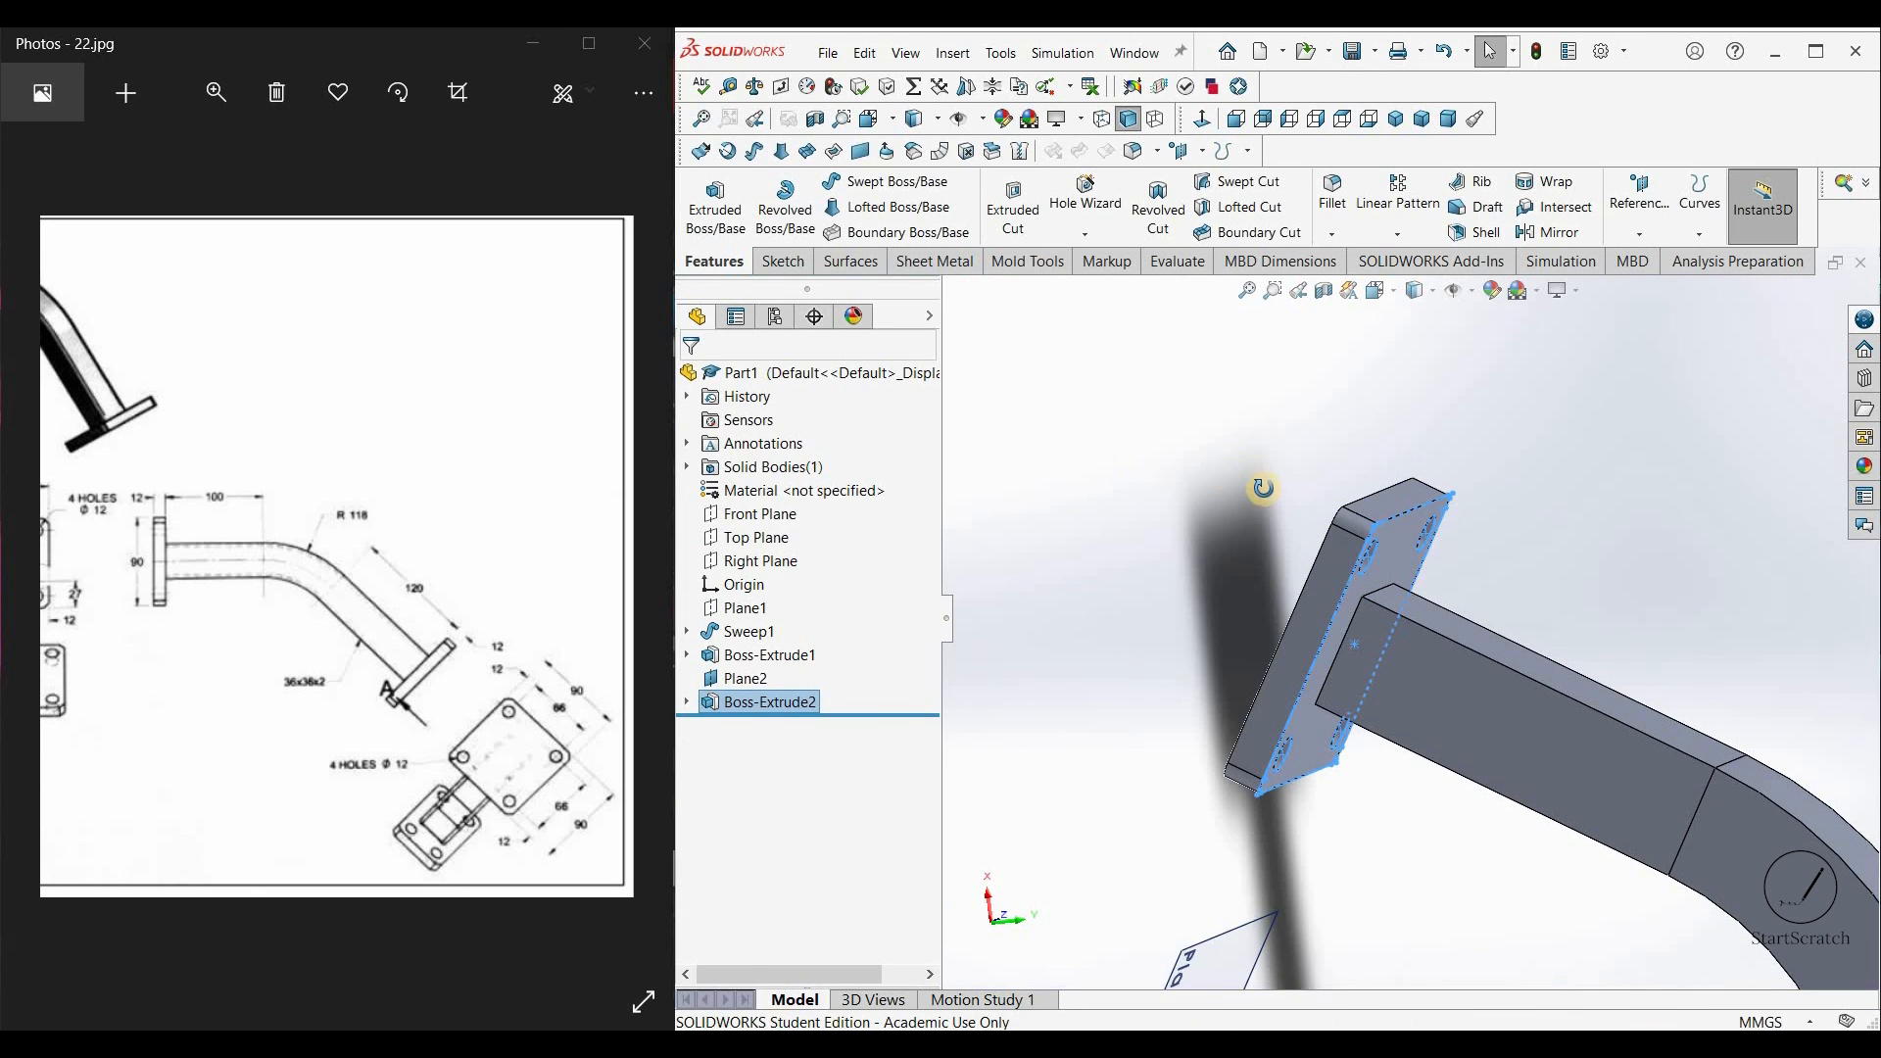
Step: Hide Plane2 and fit the finished bracket in a side view matching the drawing
middle_click_drag(1264, 487, 1316, 732)
scroll(1305, 748, "up", 3)
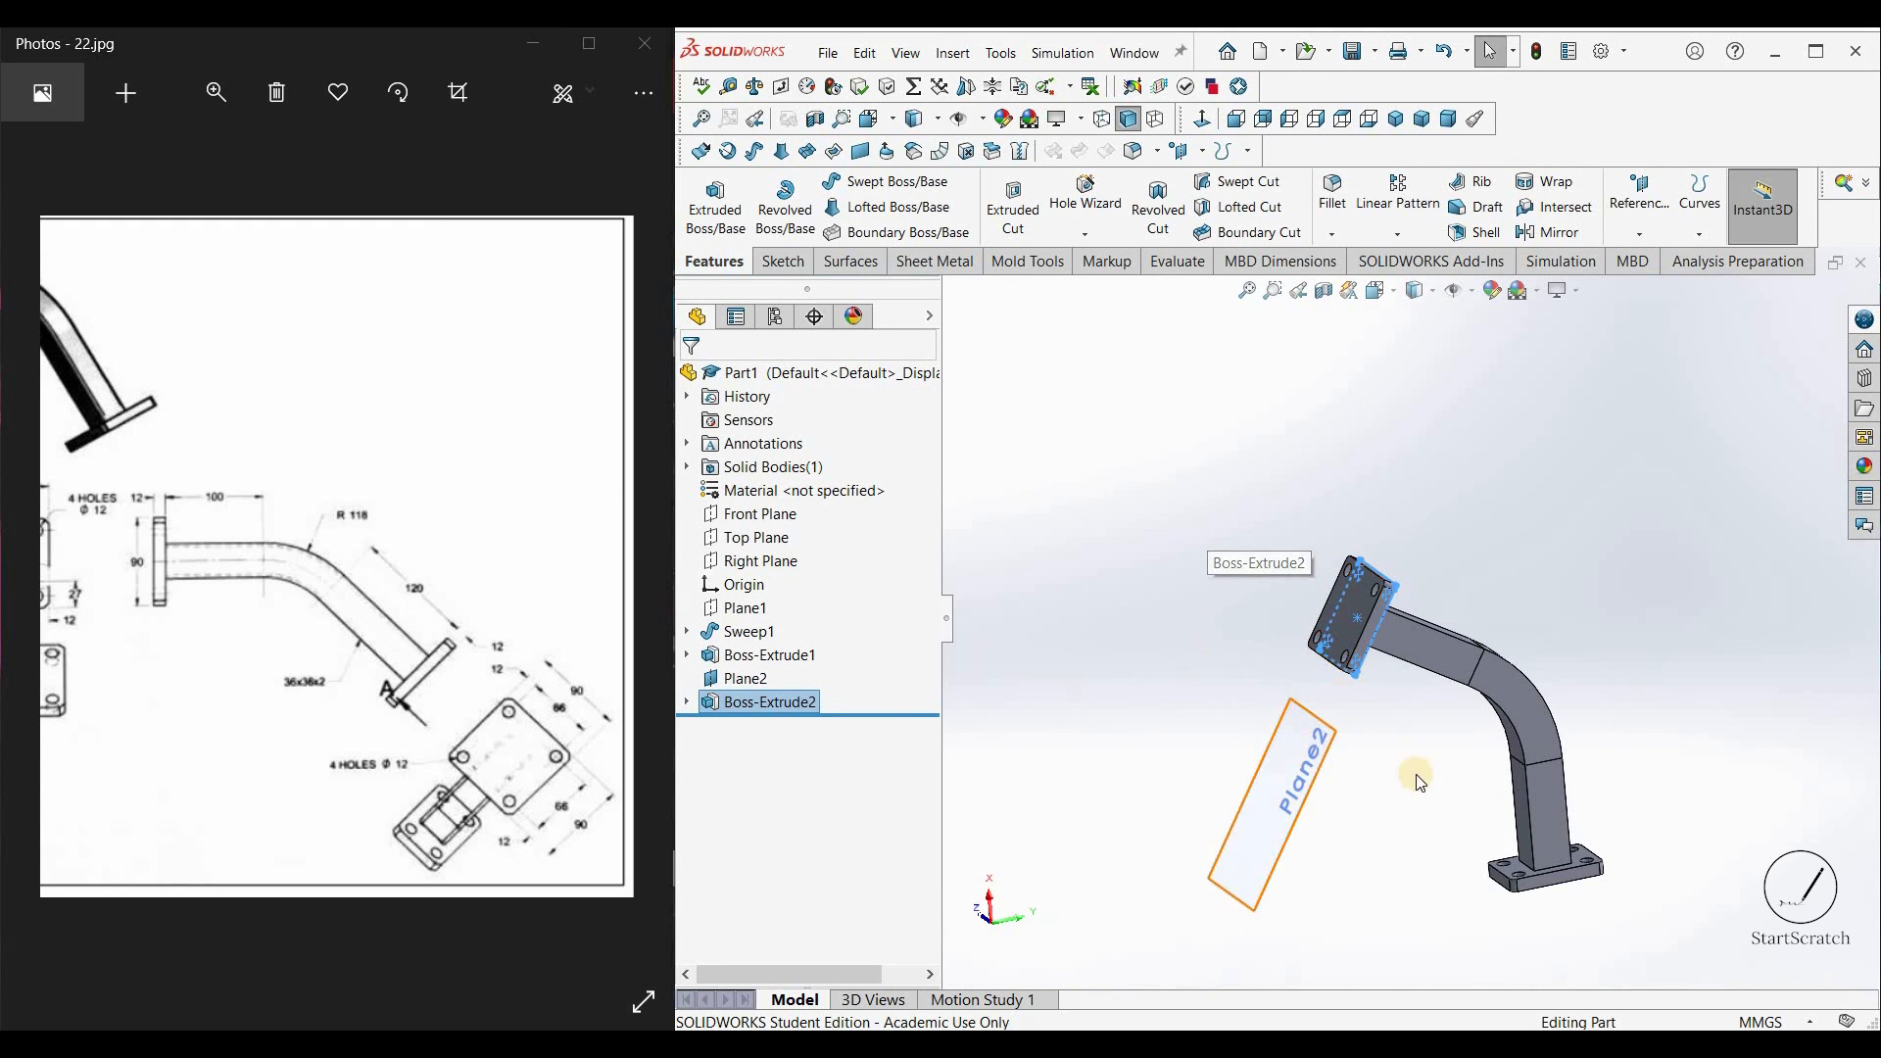
right_click(1305, 749)
left_click(1387, 725)
middle_click_drag(1497, 454, 1514, 593)
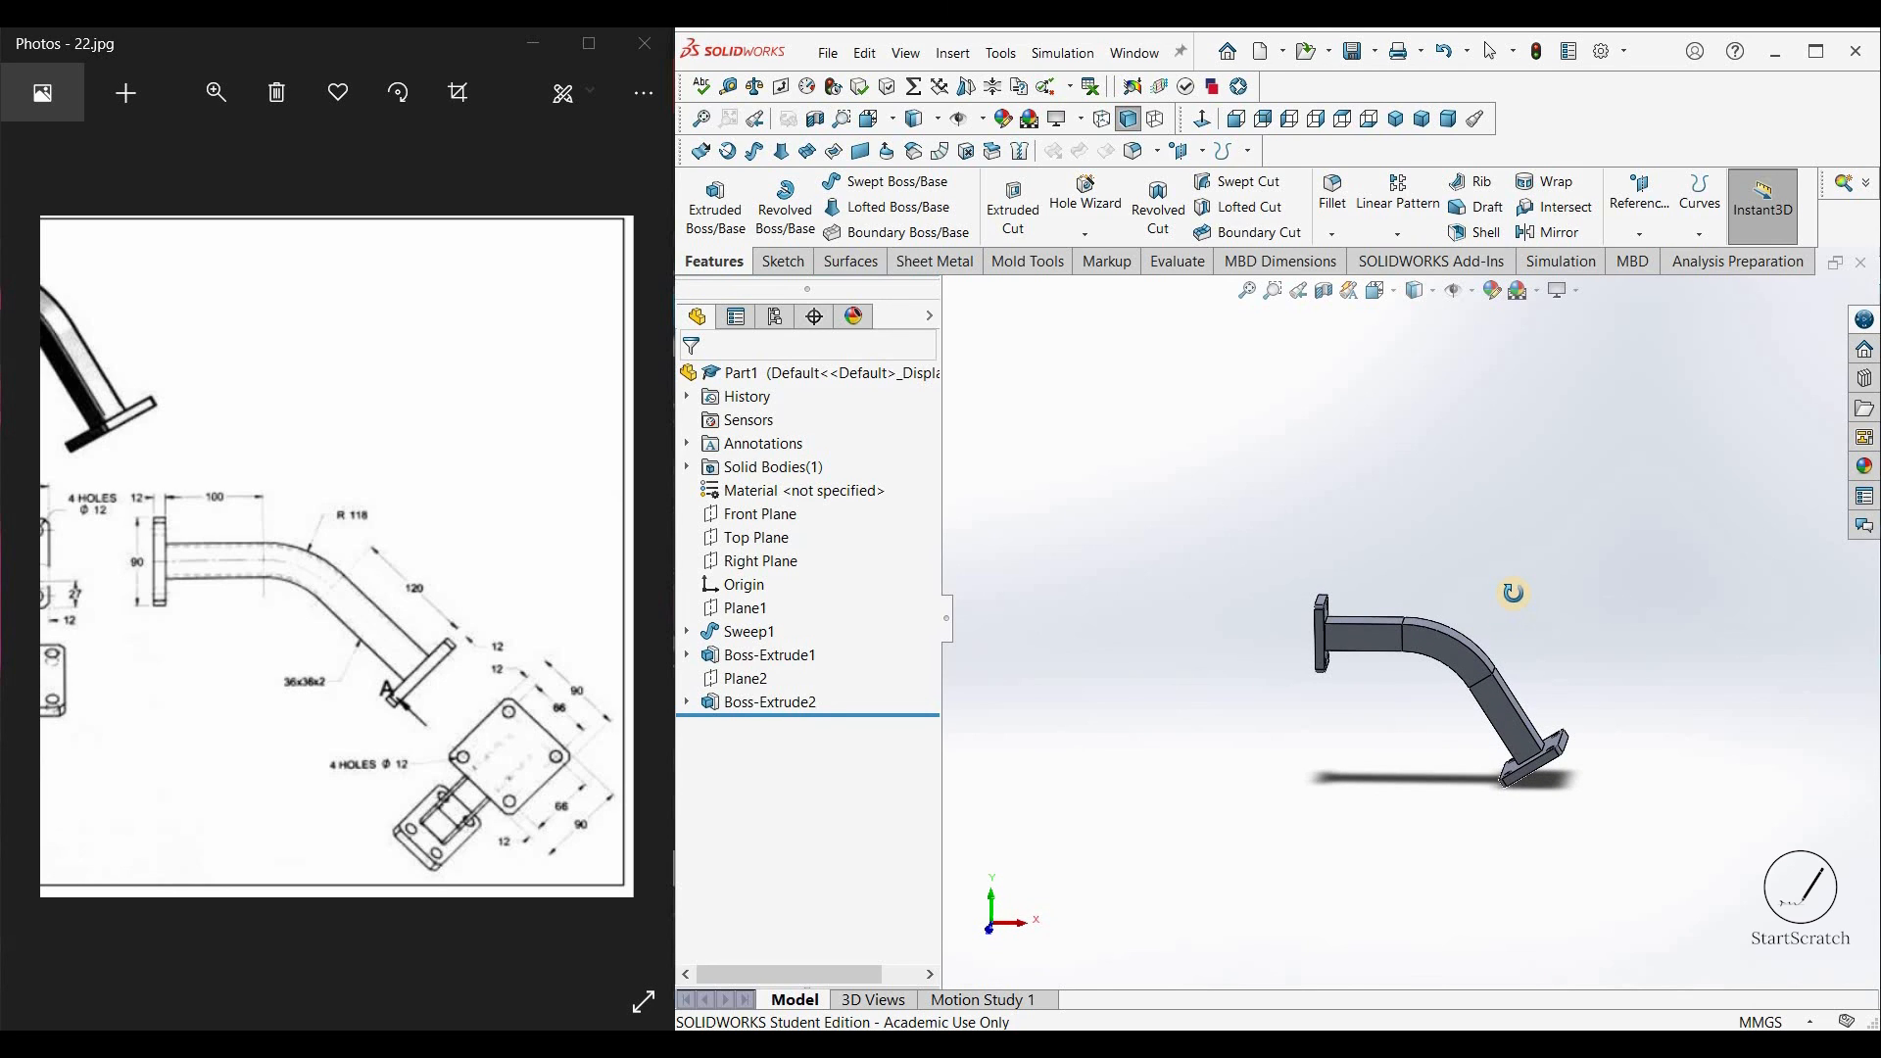
key("f")
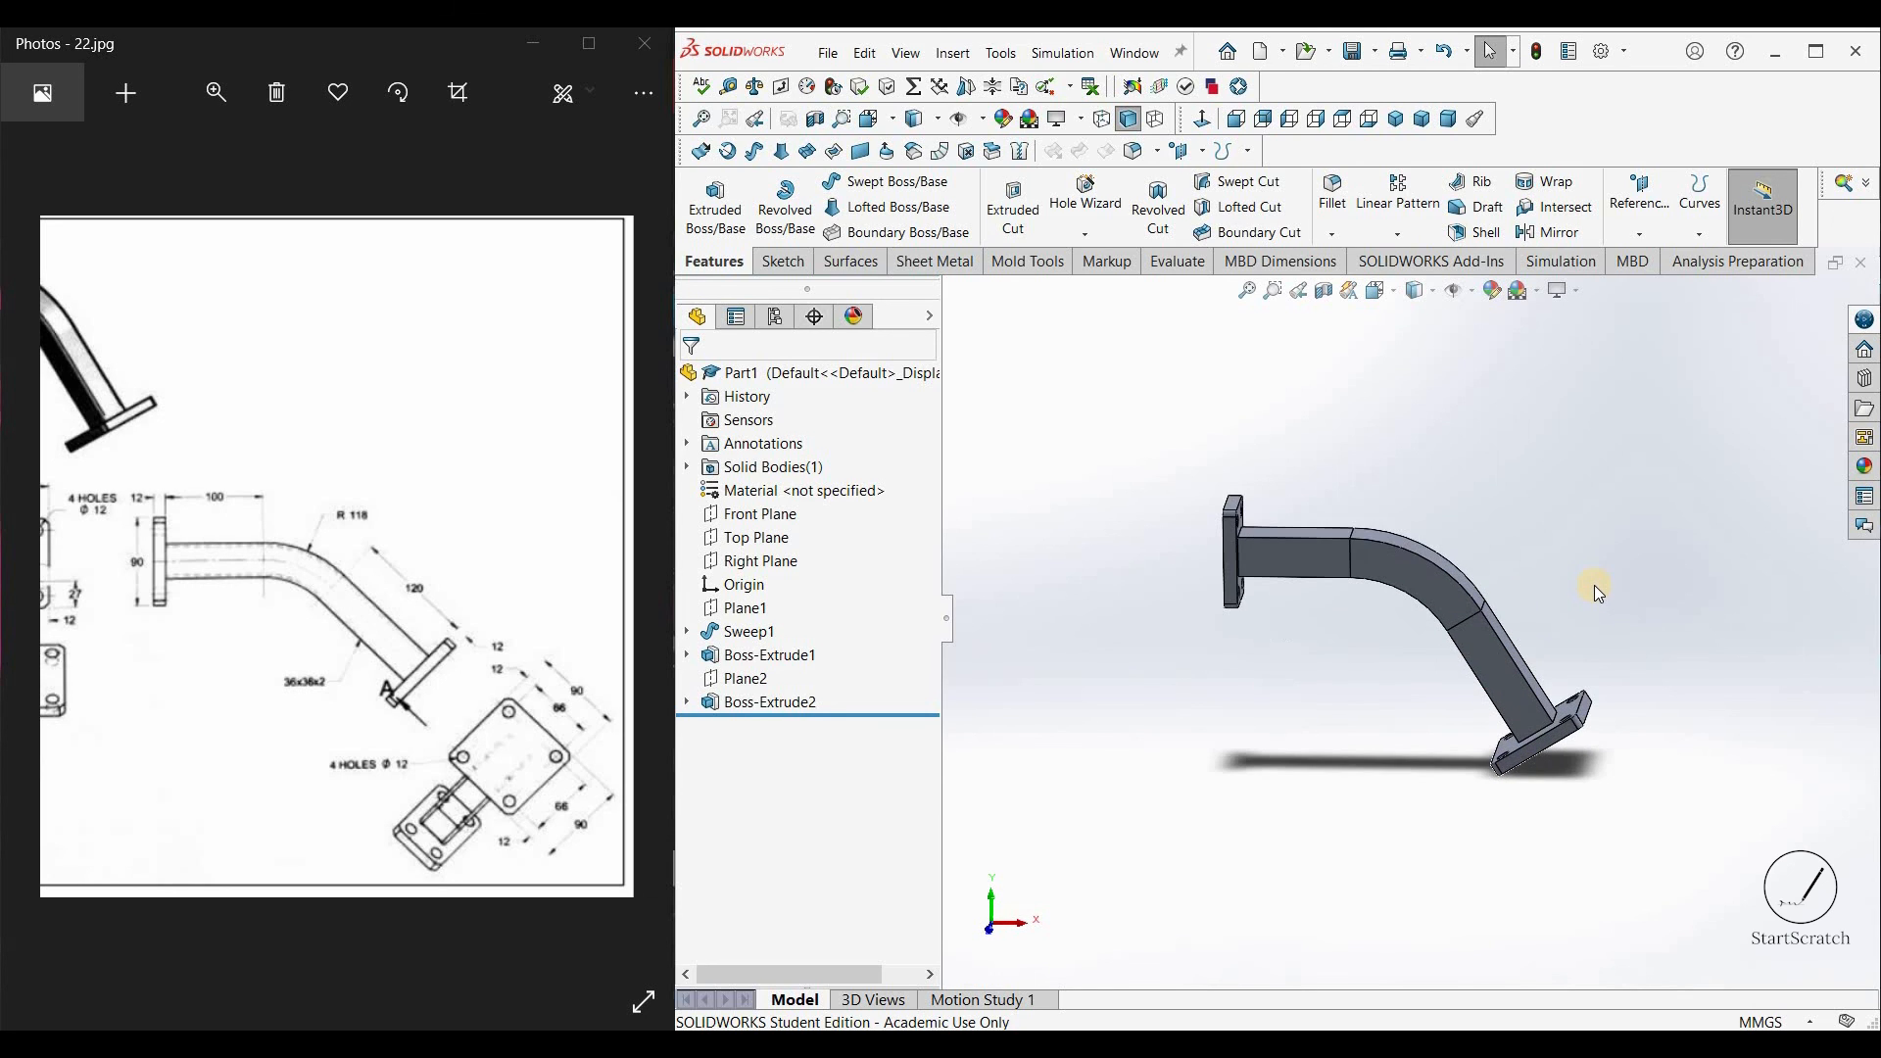